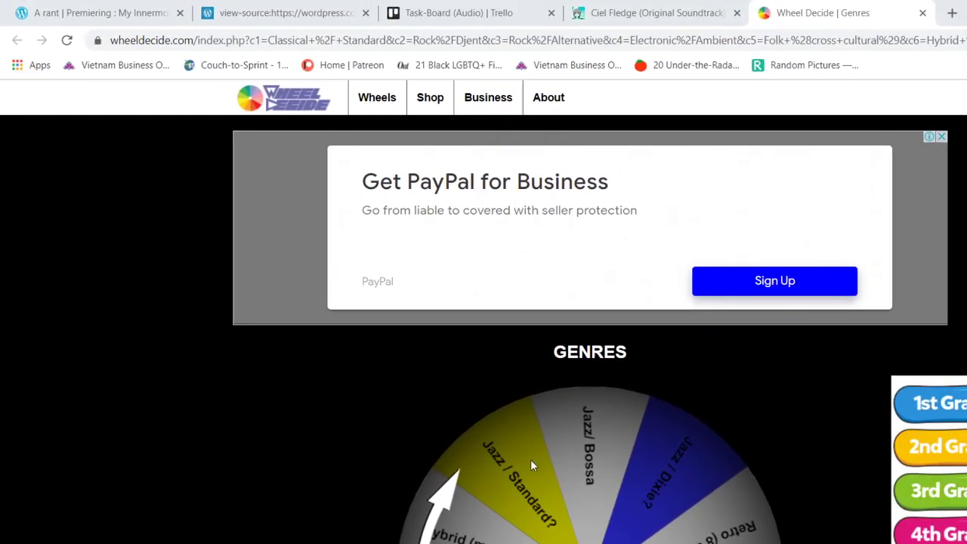
Search the web for "random photo generator" in a new tab and open the Random Pictures page on randomwordgenerator.com.
scroll(632, 373, down, 2)
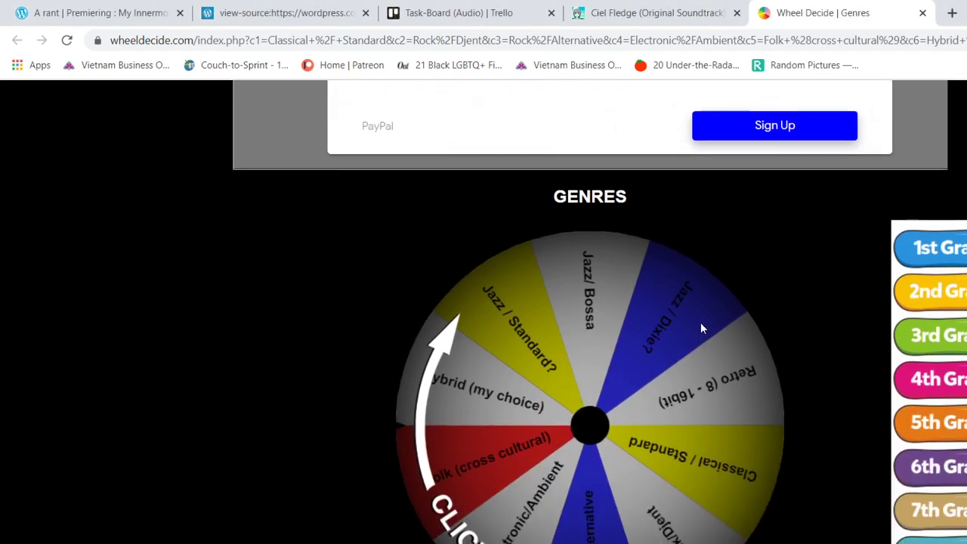
scroll(725, 242, down, 1)
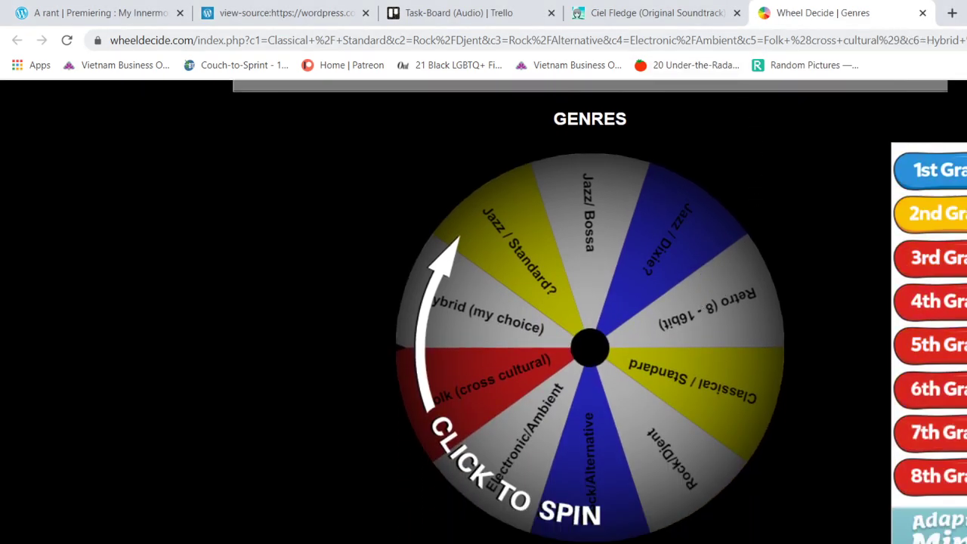
click(951, 13)
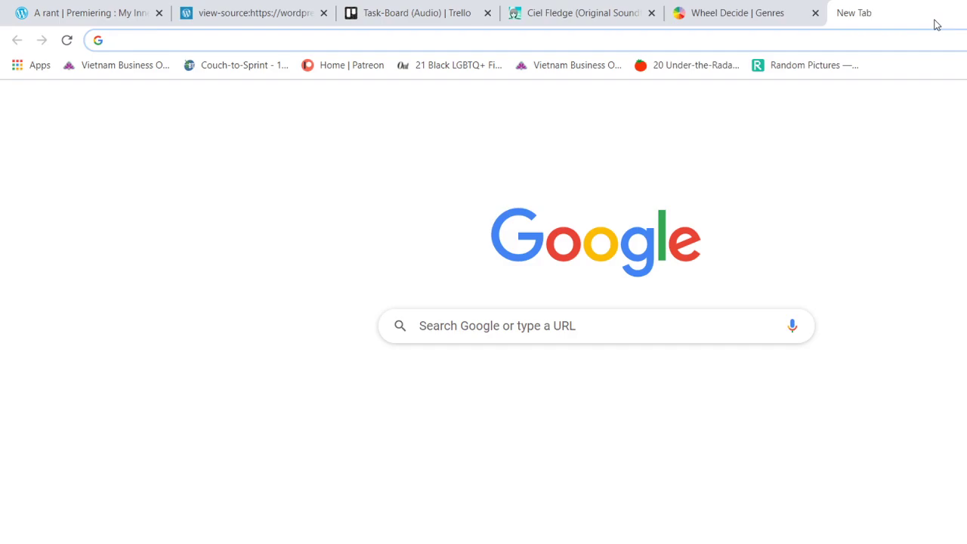
text(random photo generat)
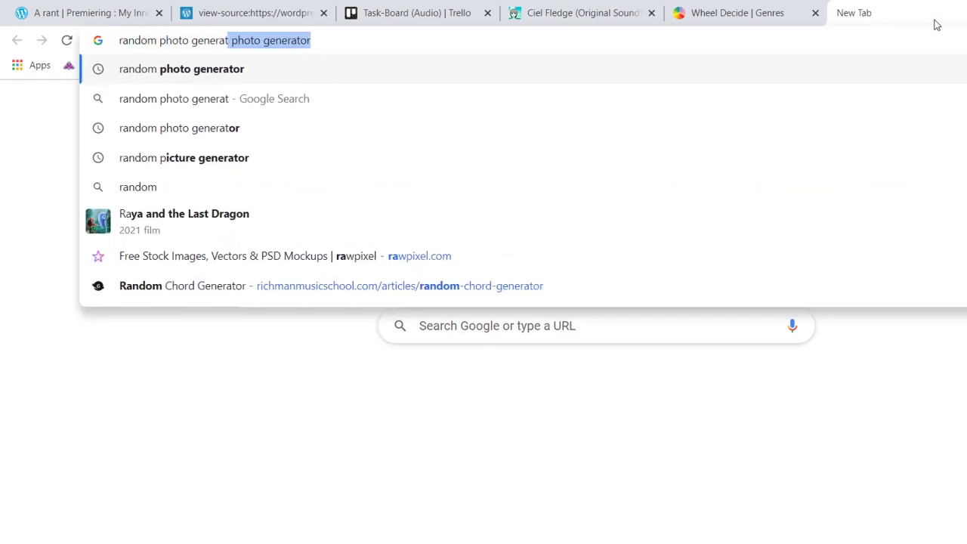
key(Return)
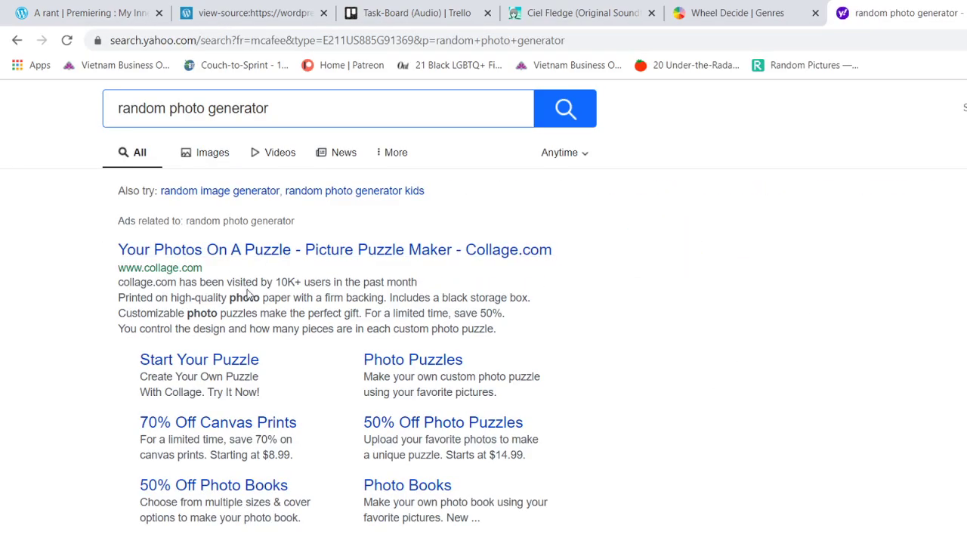
scroll(248, 294, down, 6)
click(302, 367)
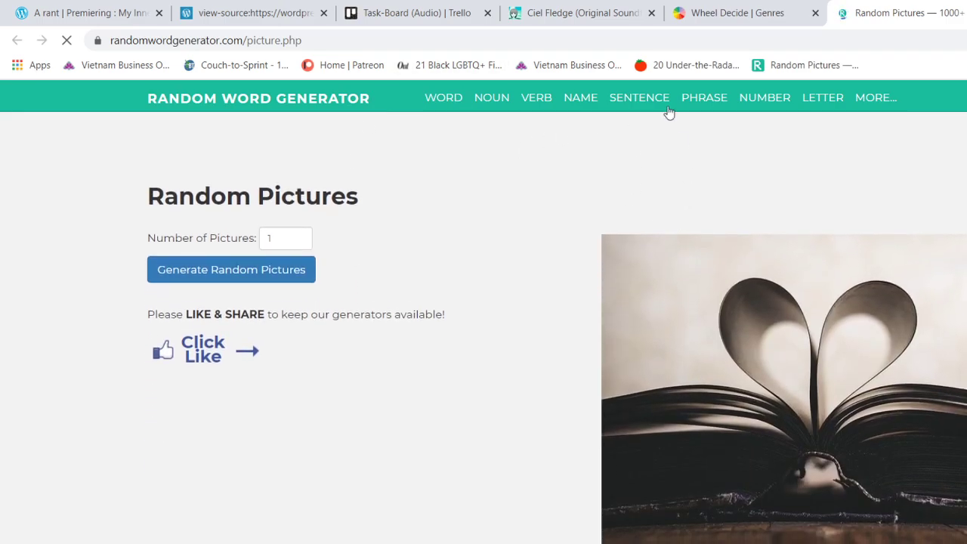
Return to the Wheel Decide page and spin the Genres wheel to pick a genre.
click(689, 13)
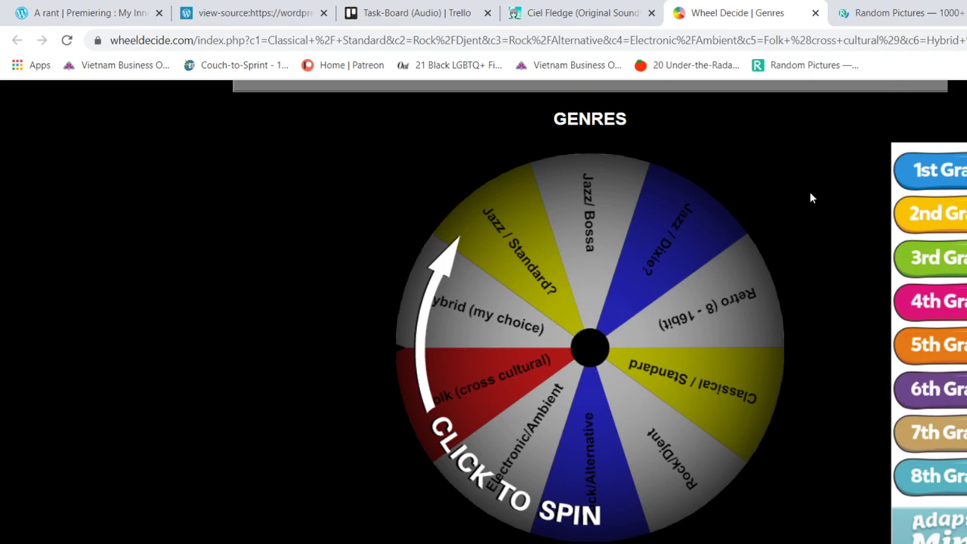
click(882, 13)
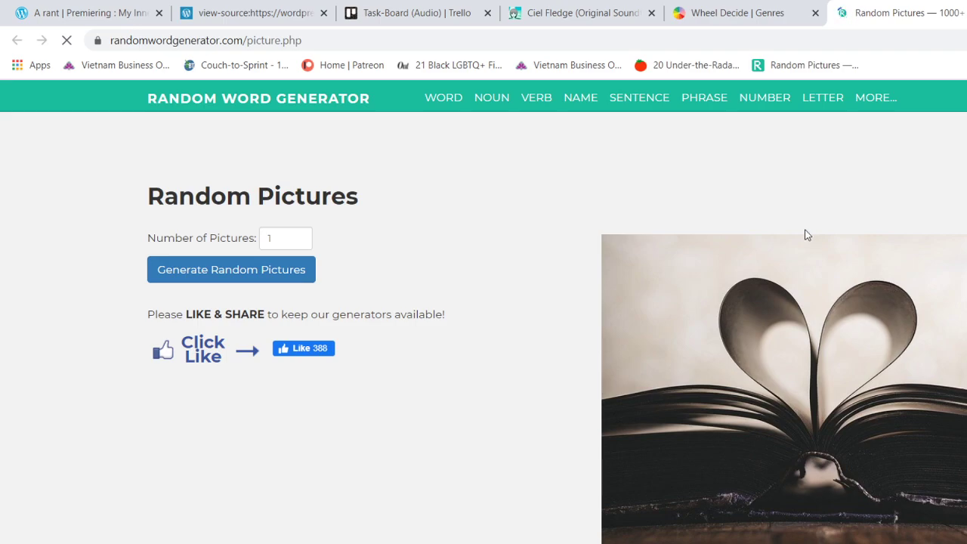
click(710, 17)
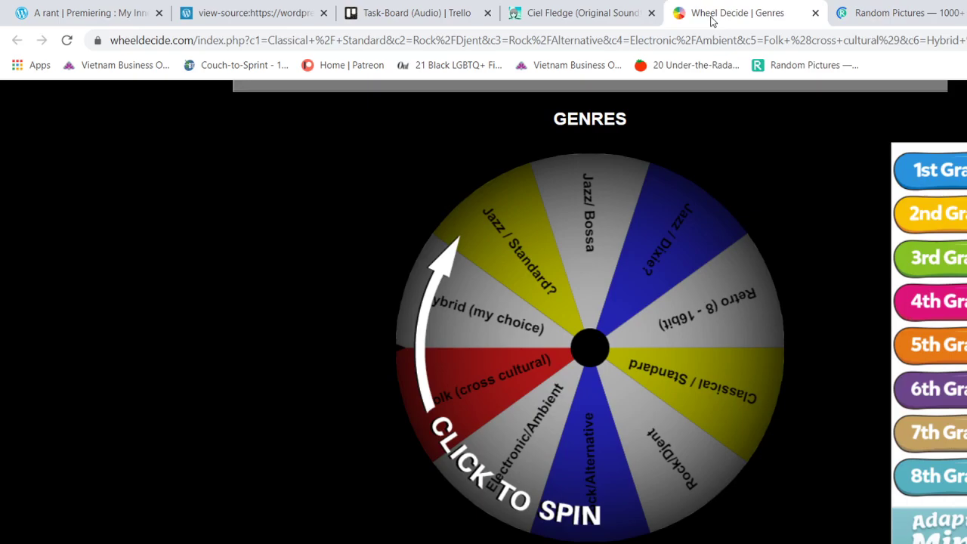
click(528, 401)
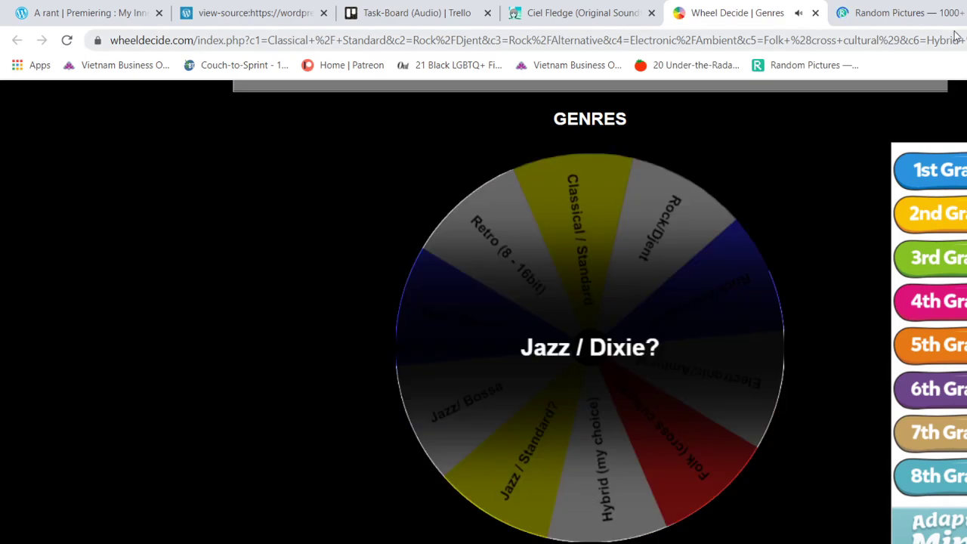
Generate one random picture on the Random Pictures page and open its Pixabay page to examine the full photo.
click(897, 17)
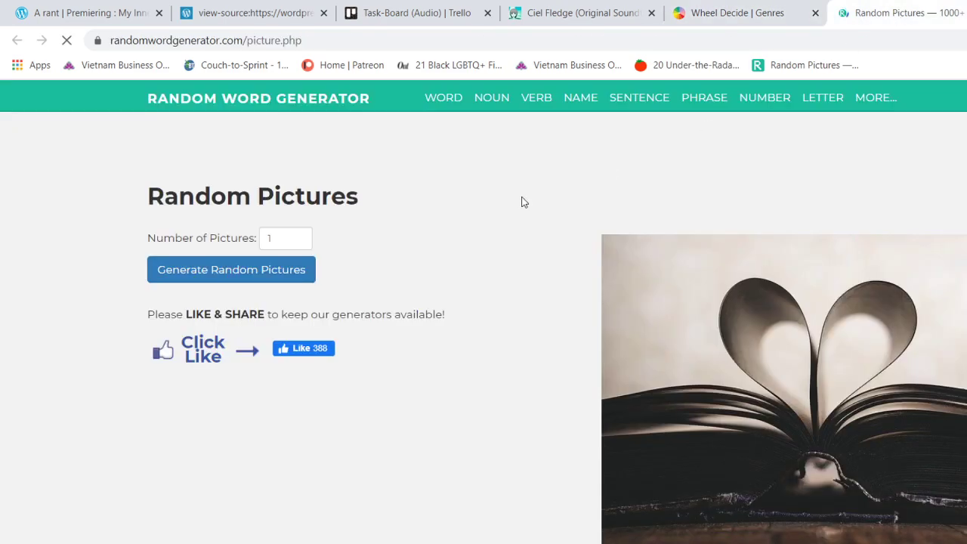
click(236, 275)
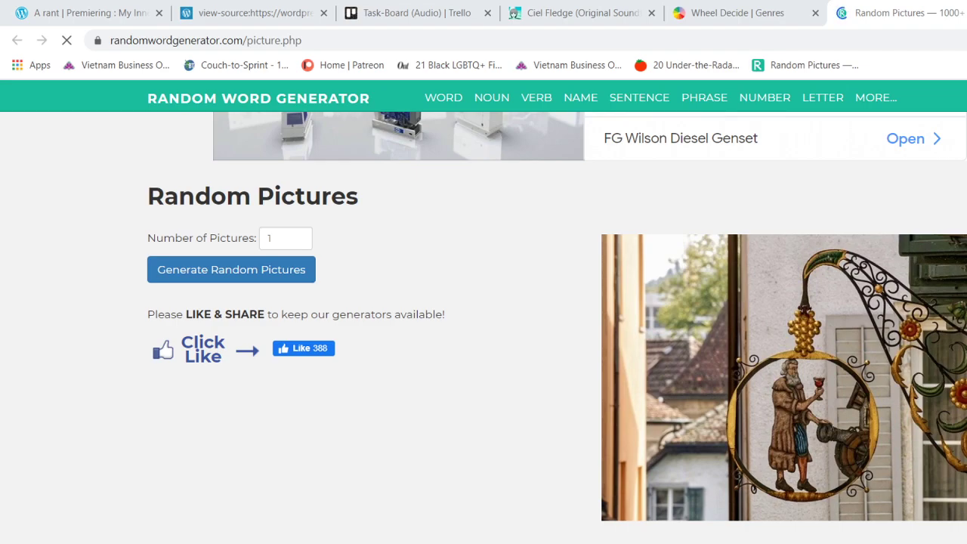
click(936, 406)
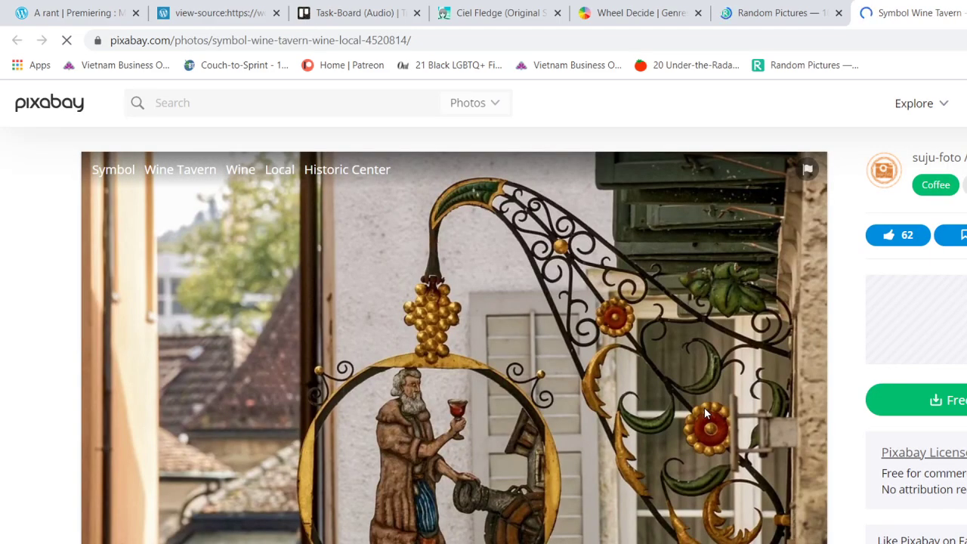
scroll(702, 408, down, 1)
scroll(703, 404, down, 2)
scroll(701, 412, up, 3)
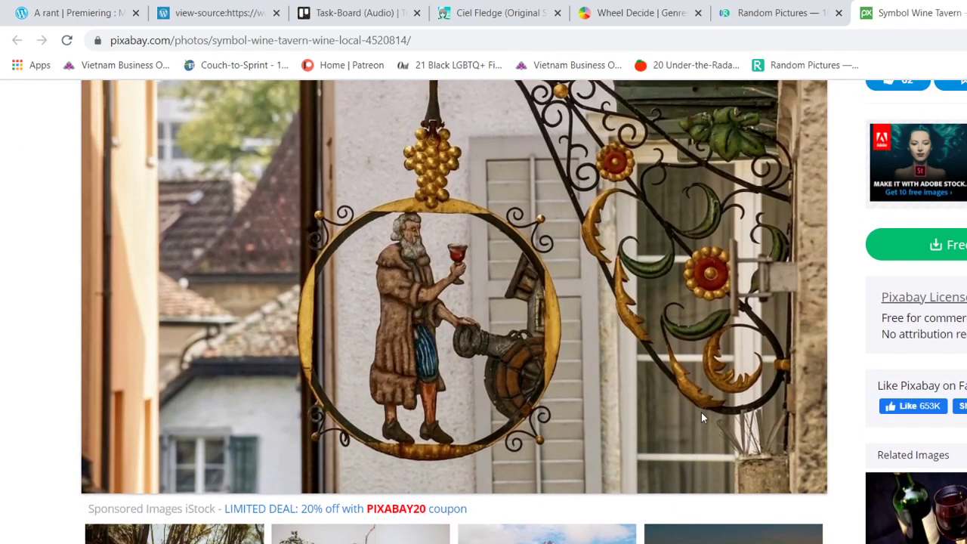
scroll(702, 418, down, 1)
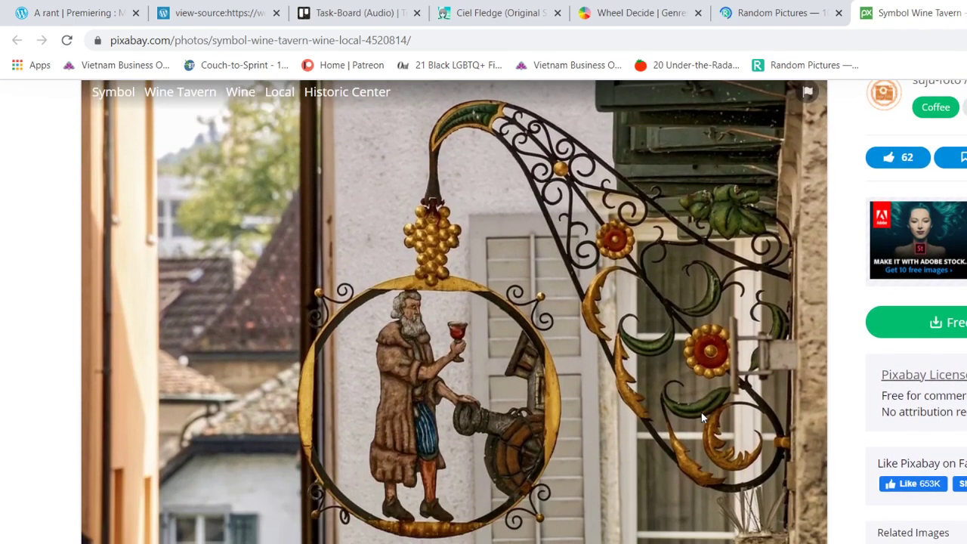
scroll(701, 412, up, 1)
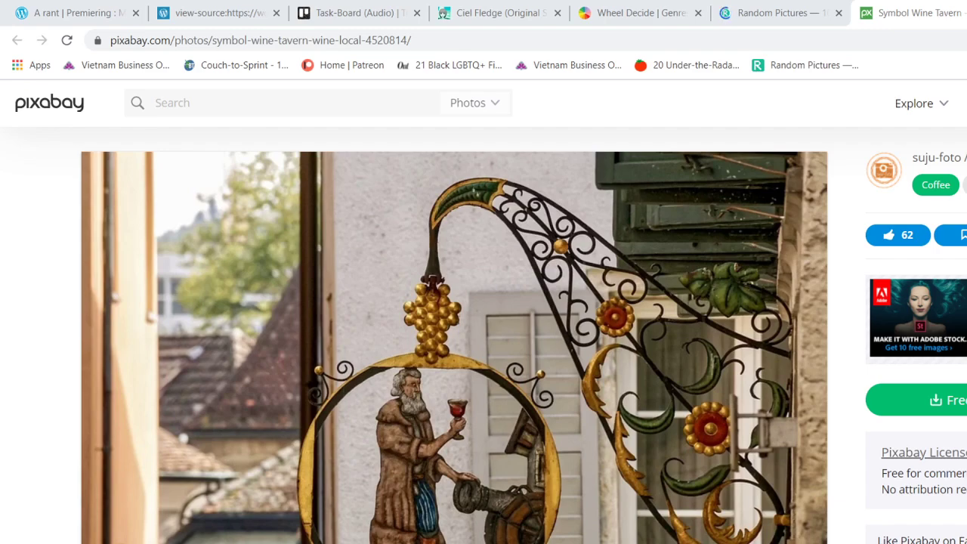
scroll(483, 330, down, 1)
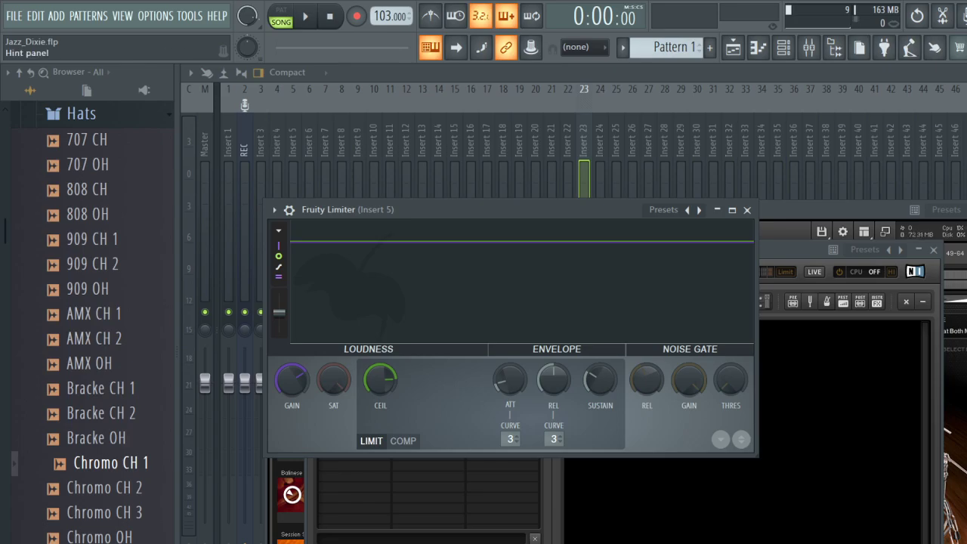
Switch to FL Studio and look over the first mixer tracks, ending on Insert 1.
click(226, 136)
click(242, 135)
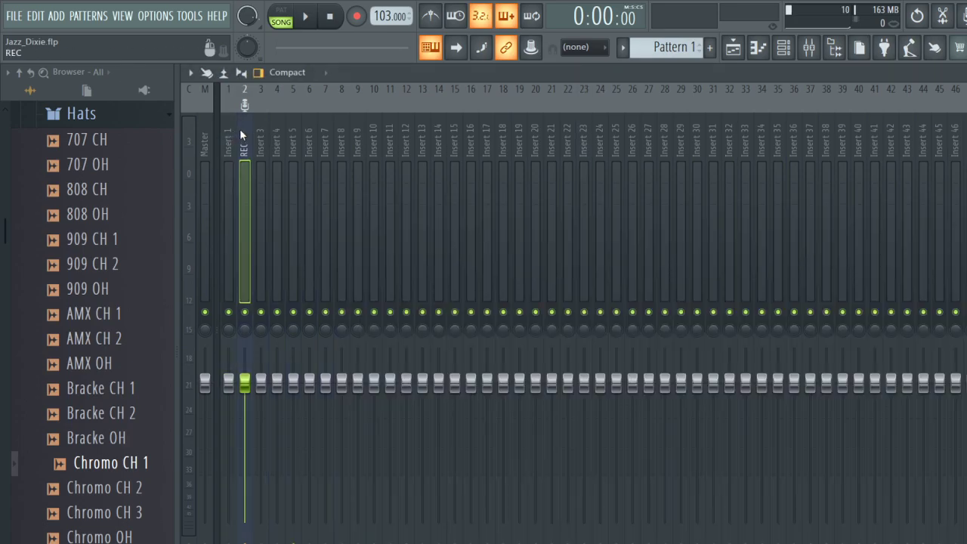
click(259, 128)
click(278, 137)
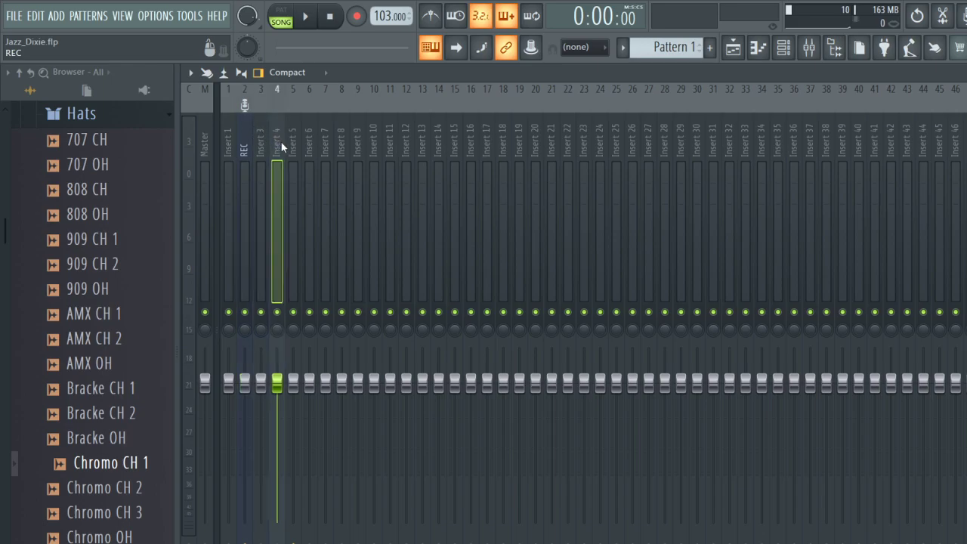
click(322, 120)
drag(321, 123, 210, 142)
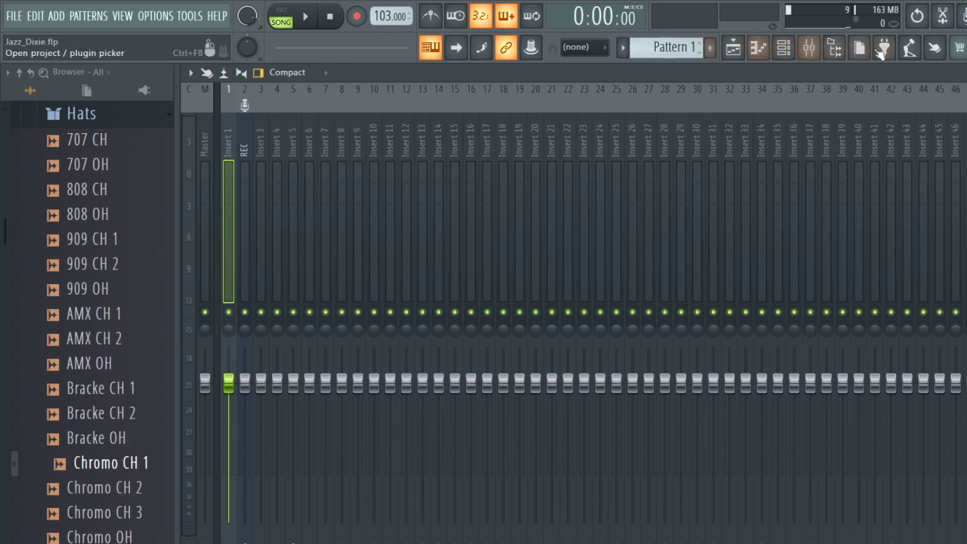
Show the playlist and channel rack, and inspect the Piano and Brass instruments.
click(733, 47)
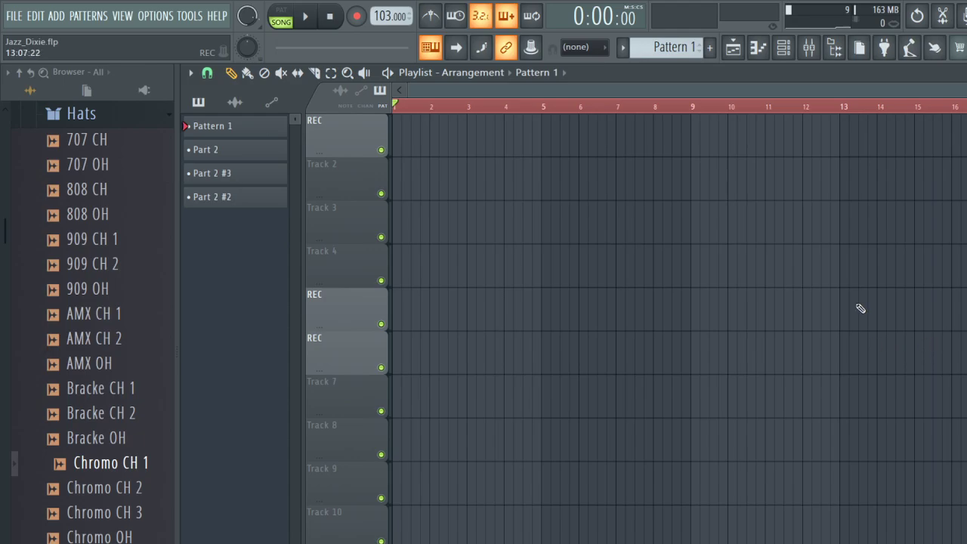
click(783, 46)
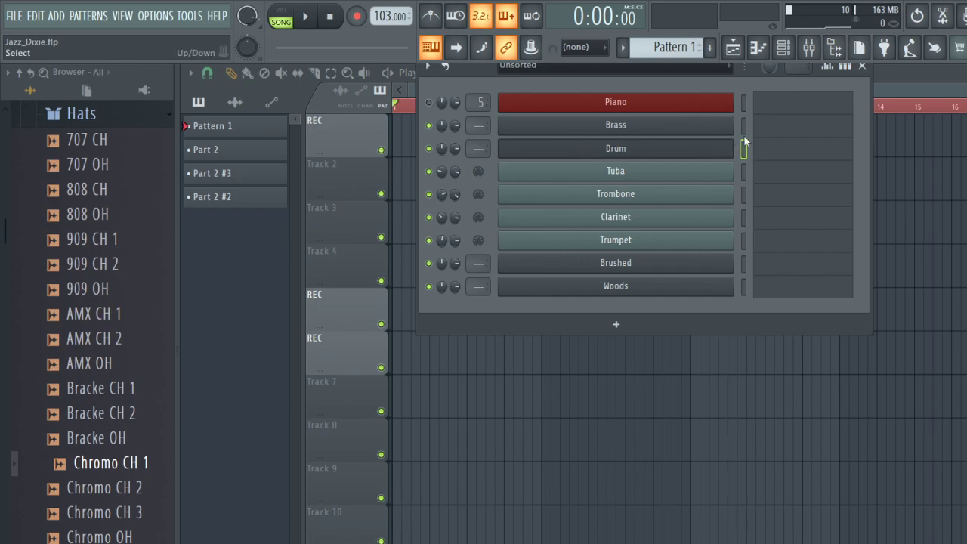
click(650, 107)
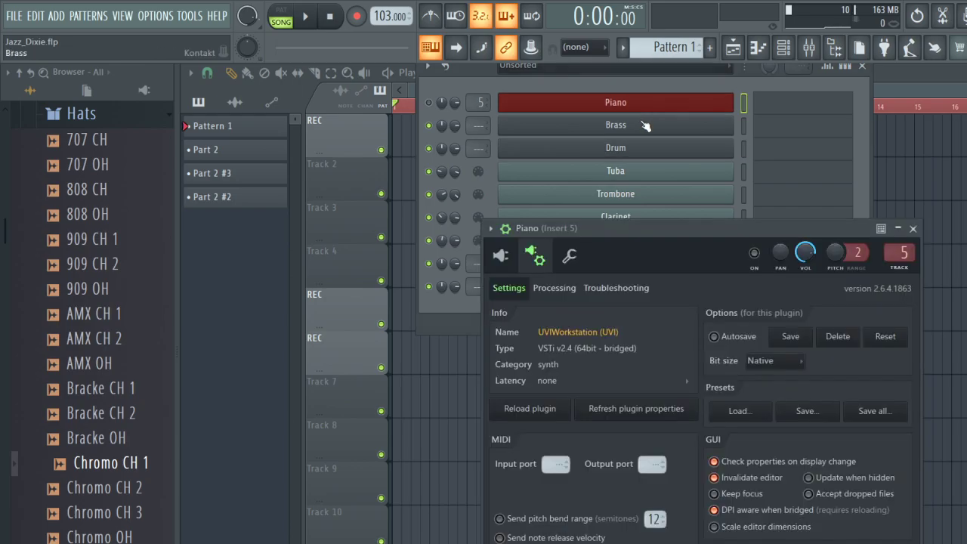
click(643, 126)
click(729, 98)
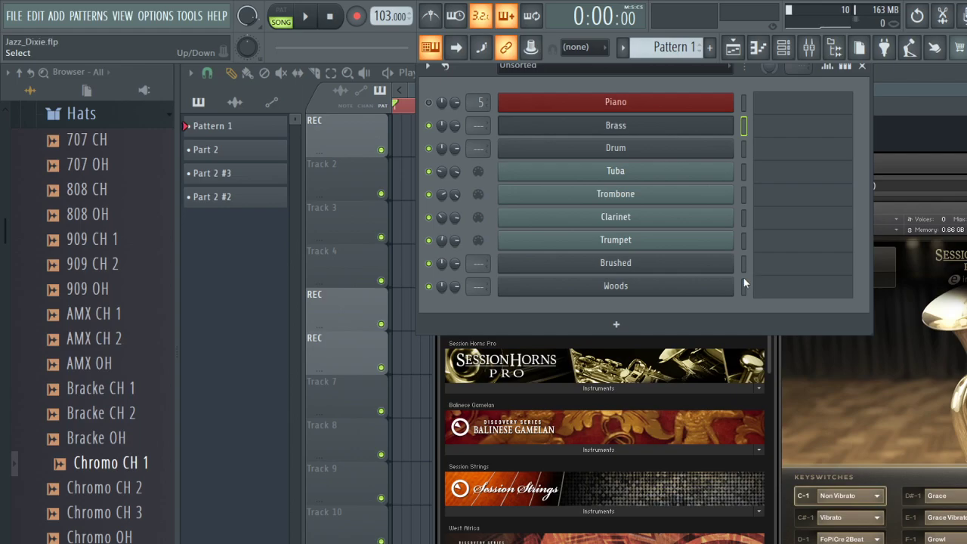
click(336, 126)
click(447, 136)
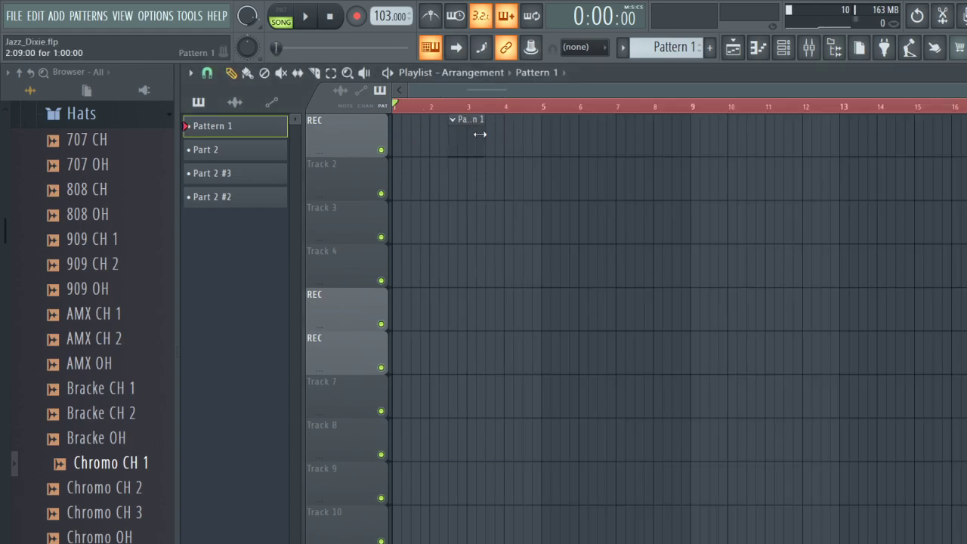
drag(480, 135, 784, 151)
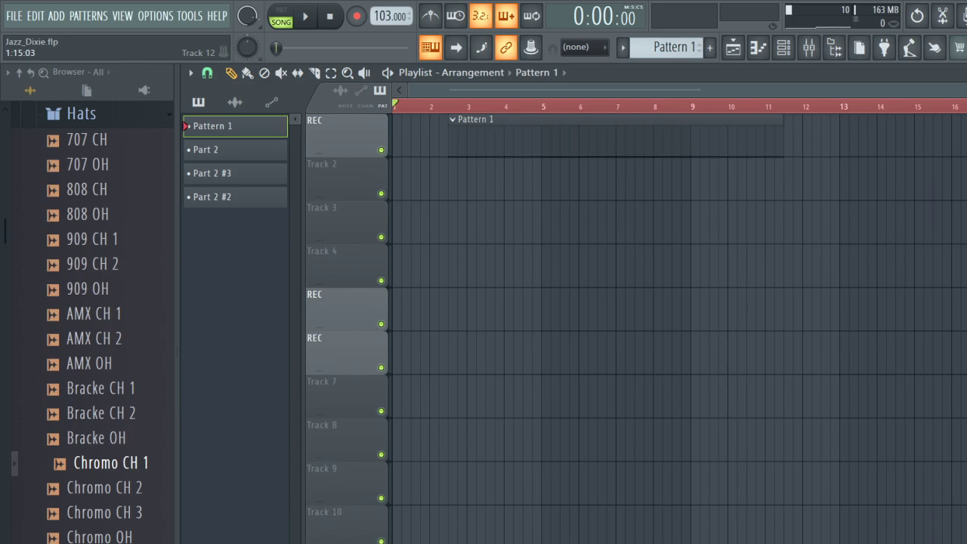
right_click(630, 150)
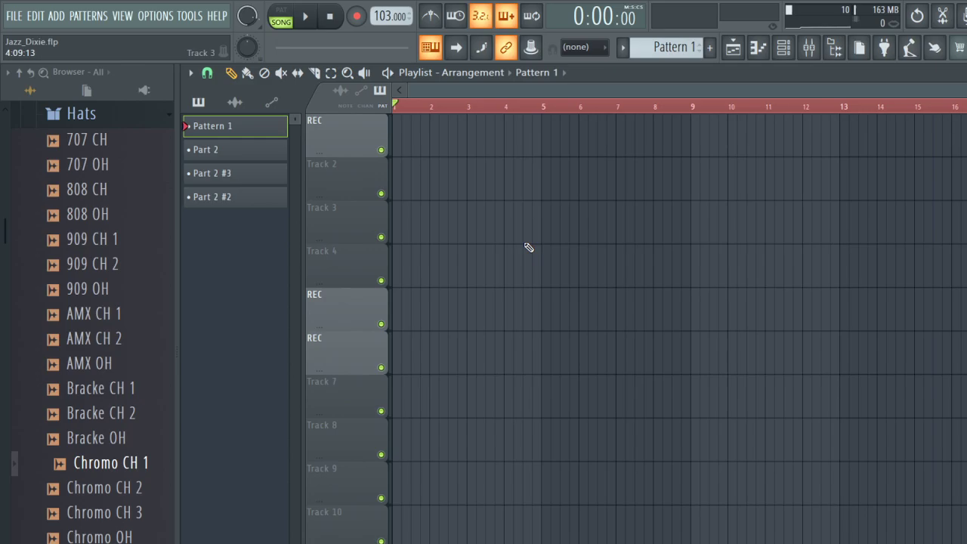
click(438, 182)
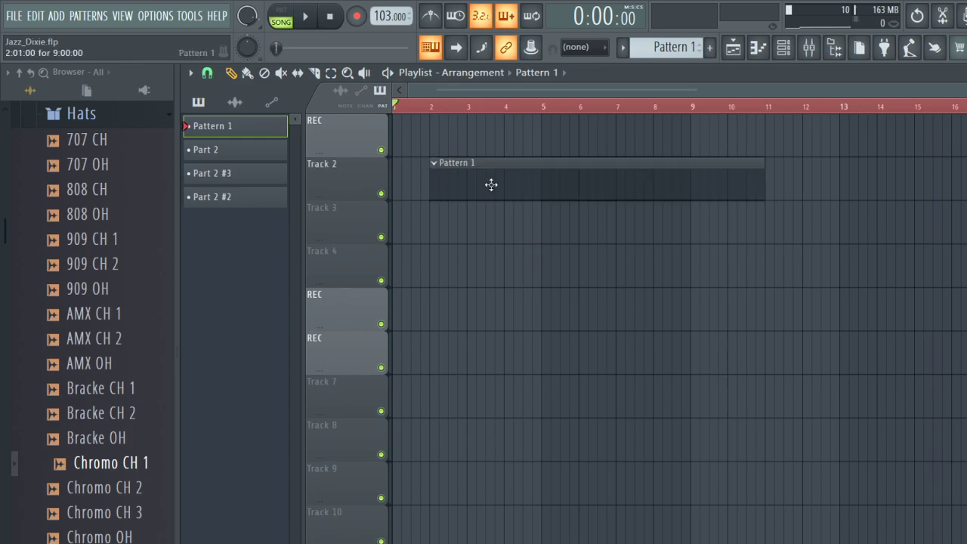
right_click(491, 184)
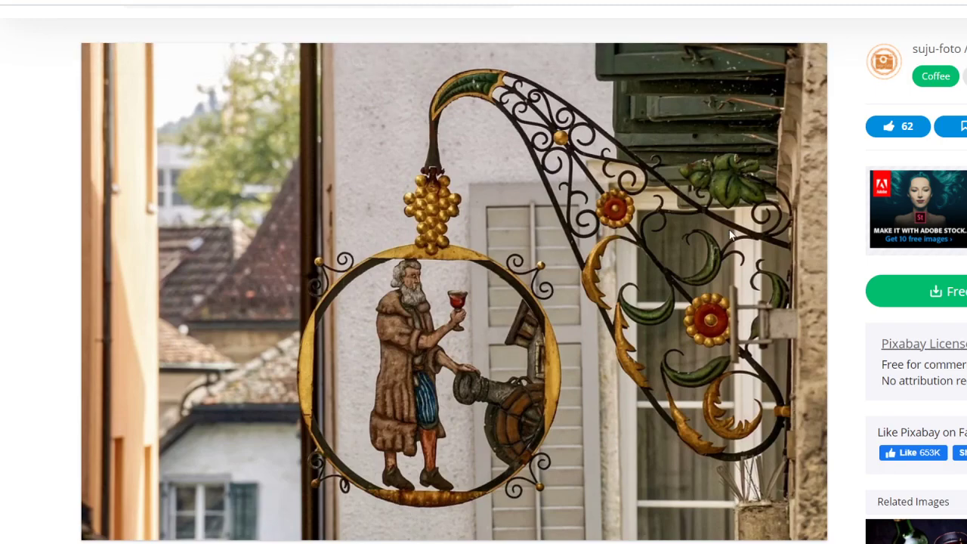
scroll(698, 212, down, 1)
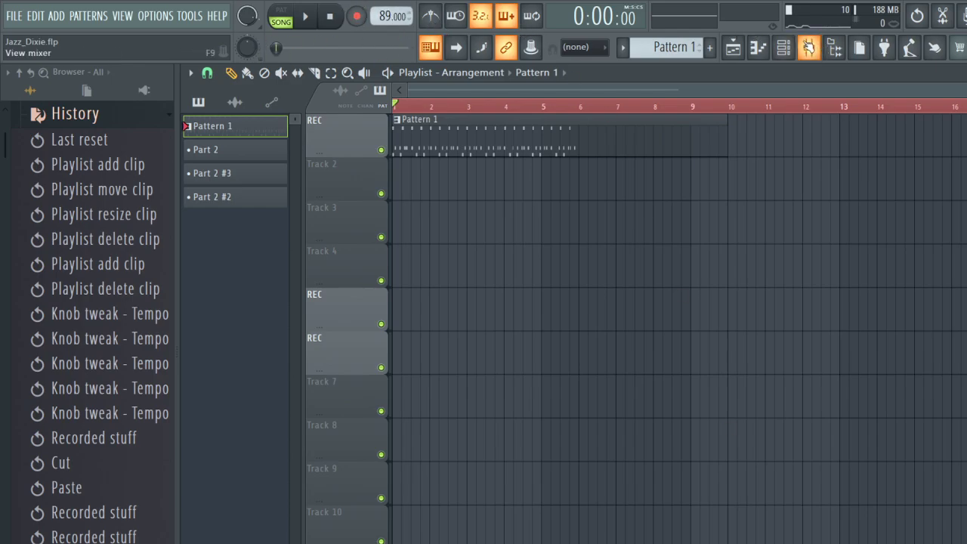
Bring up the mixer and select the Insert 4 track.
click(783, 47)
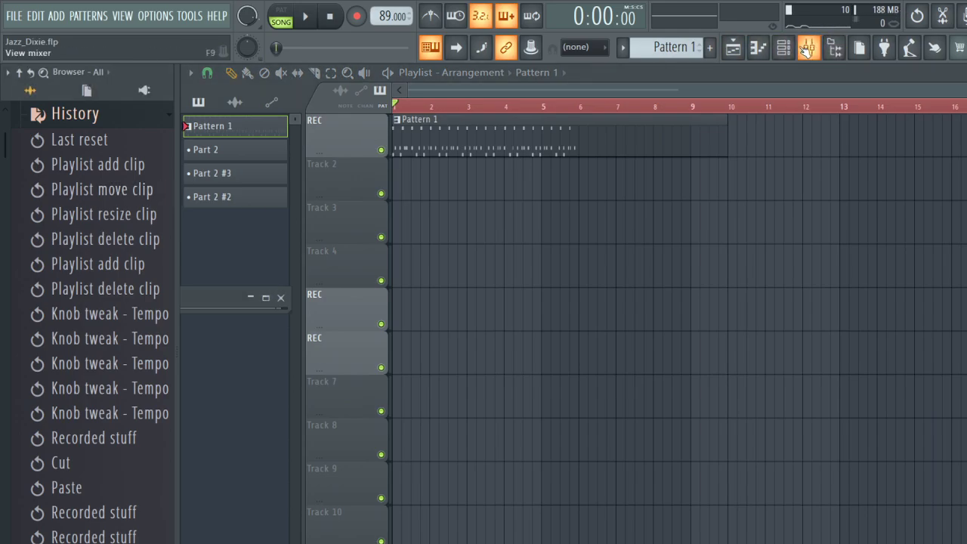
click(265, 297)
click(229, 100)
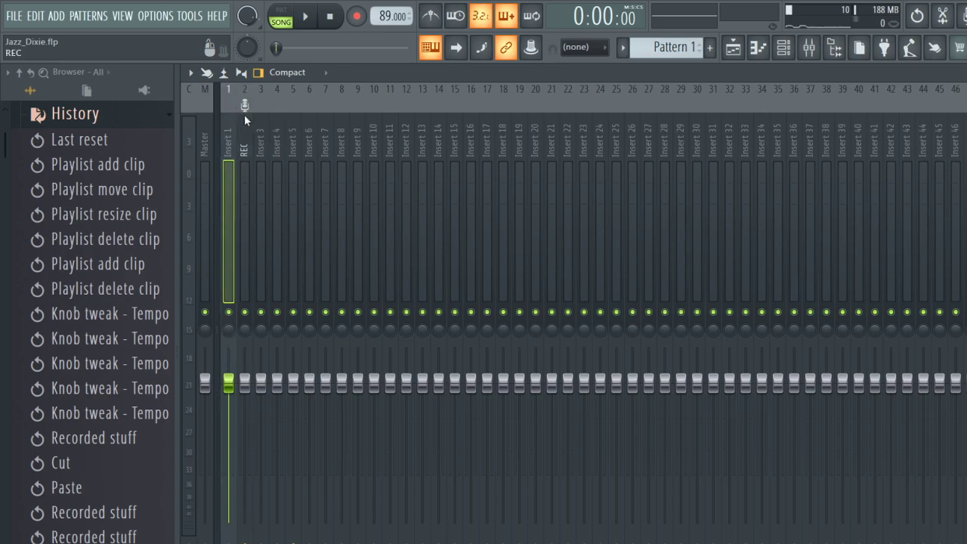
click(262, 128)
click(278, 133)
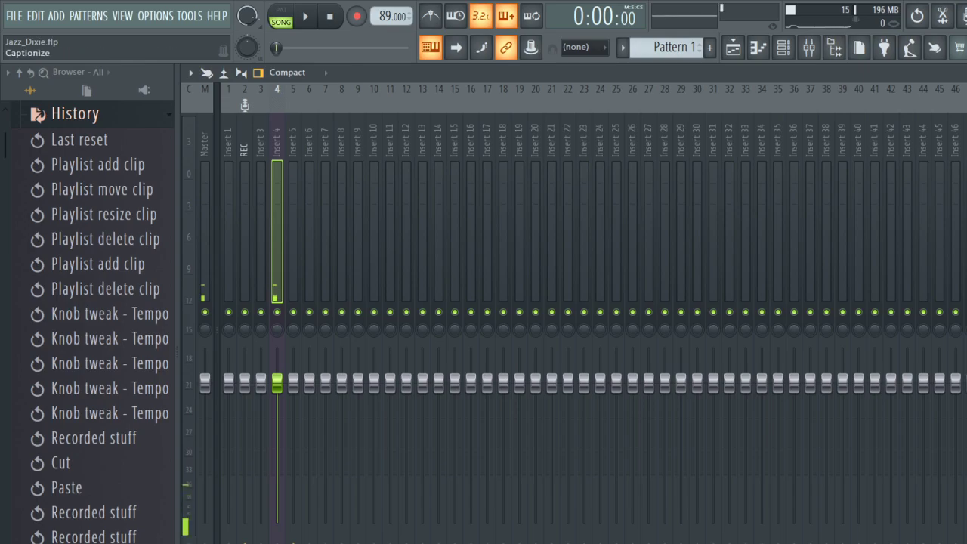
Return to the playlist, arm recording and start recording audio from the beginning alongside the Pattern 1 clip.
key(F5)
click(357, 16)
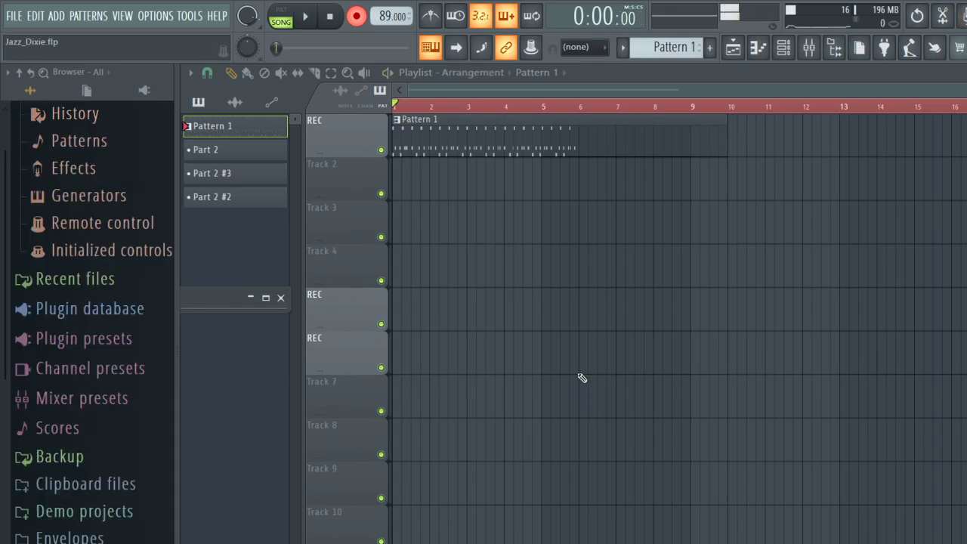
key(space)
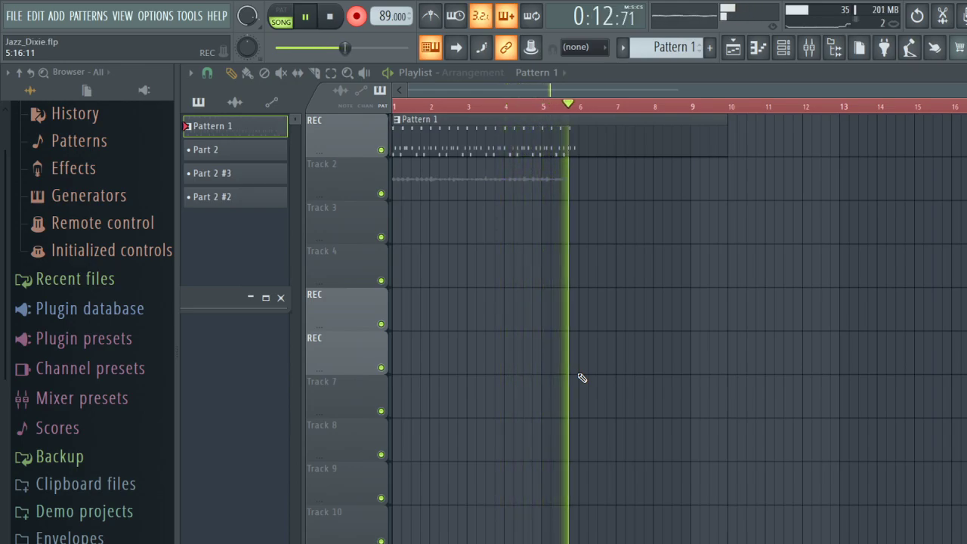
Stop and disarm recording, play back the take, and delete its audio clip from track 2 of the playlist.
key(space)
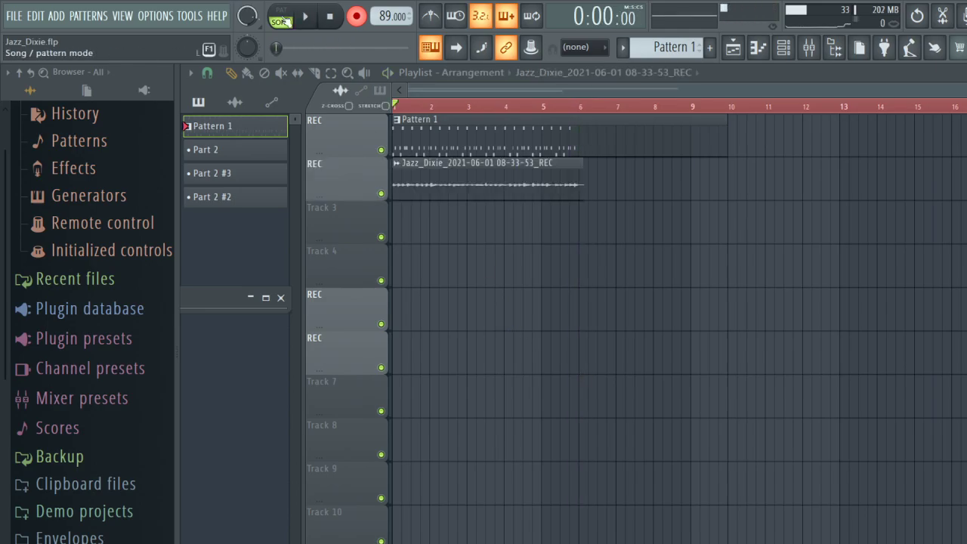
click(355, 16)
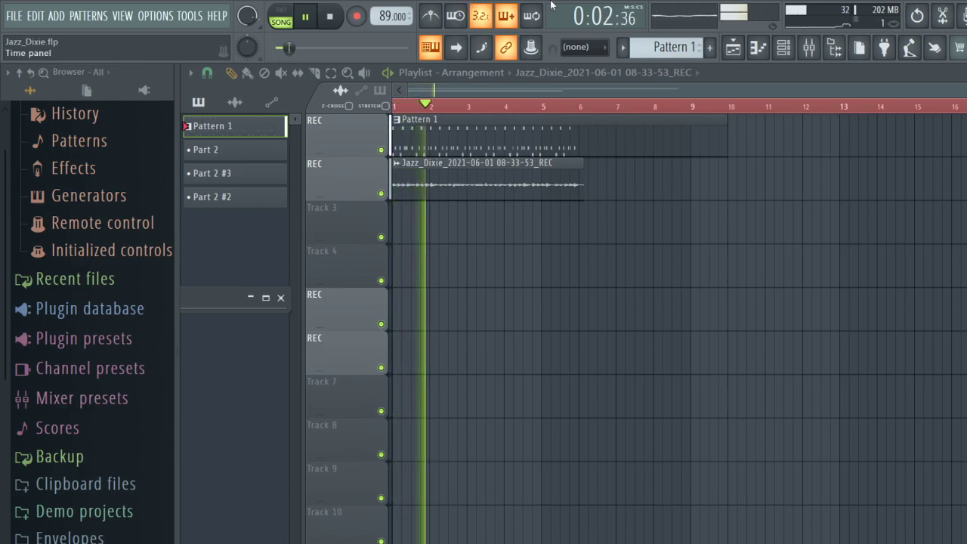
click(786, 48)
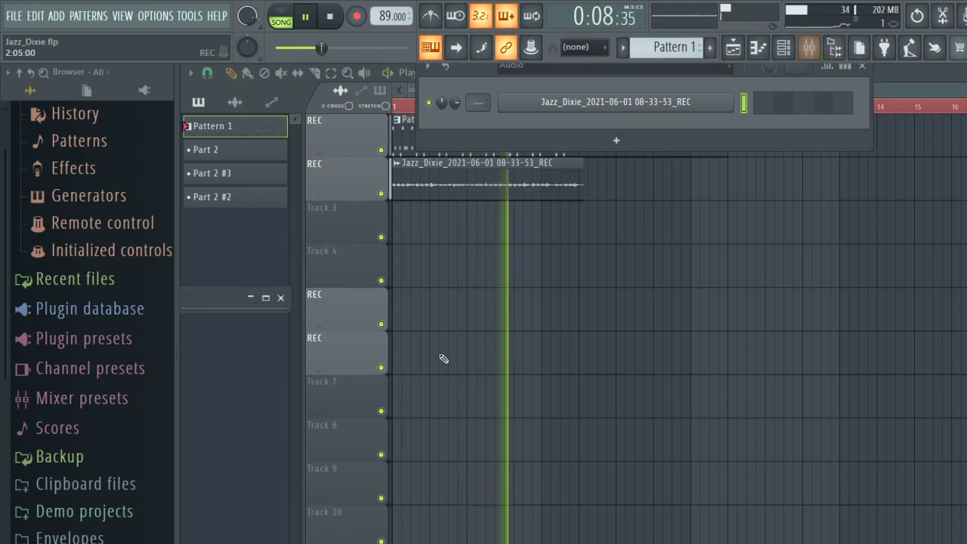
click(265, 298)
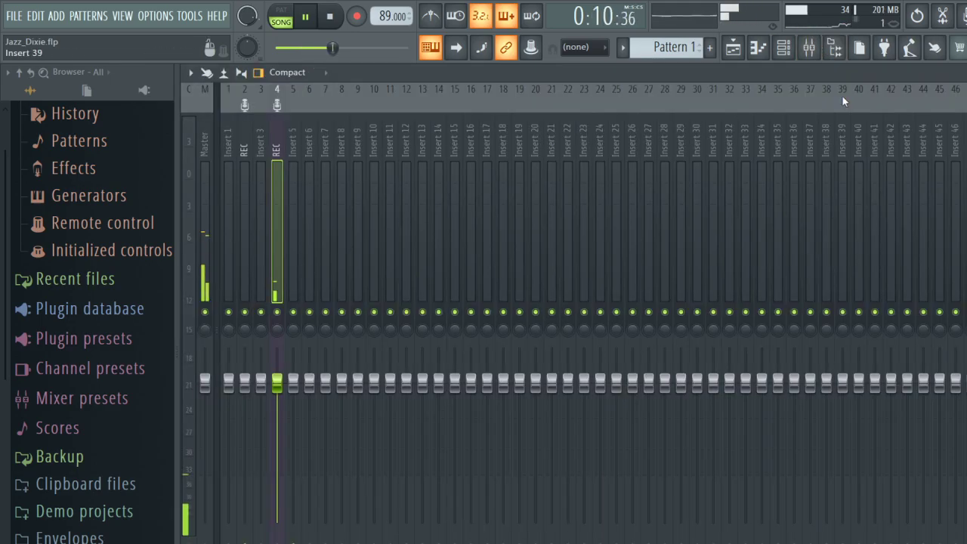
key(space)
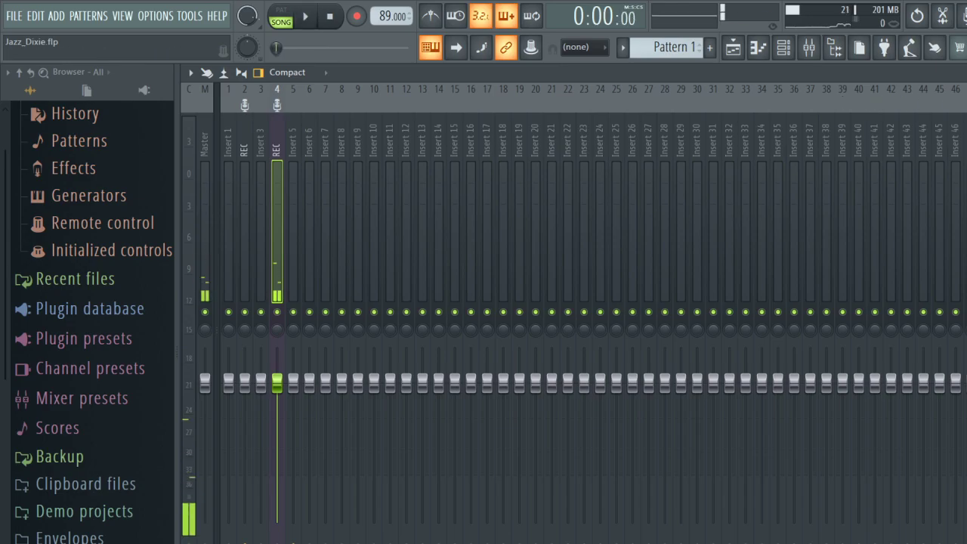
click(732, 48)
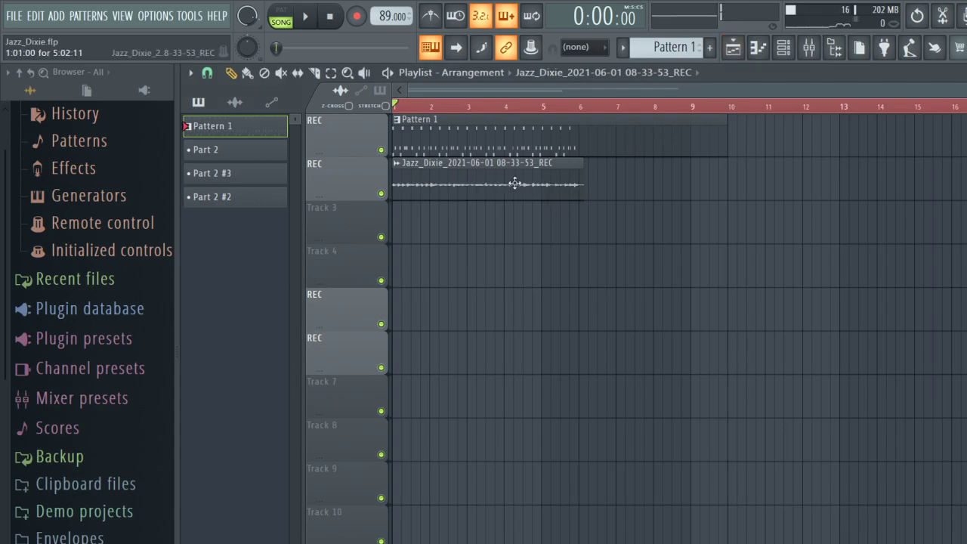
right_click(424, 182)
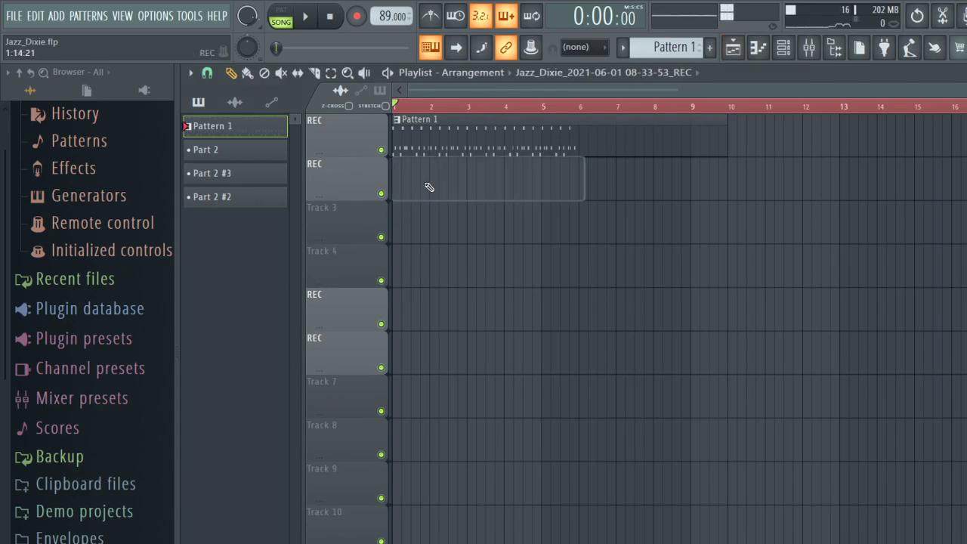
Re-record the audio from the beginning alongside Pattern 1, undoing the first retake and recording the next one to about bar 6.
click(357, 16)
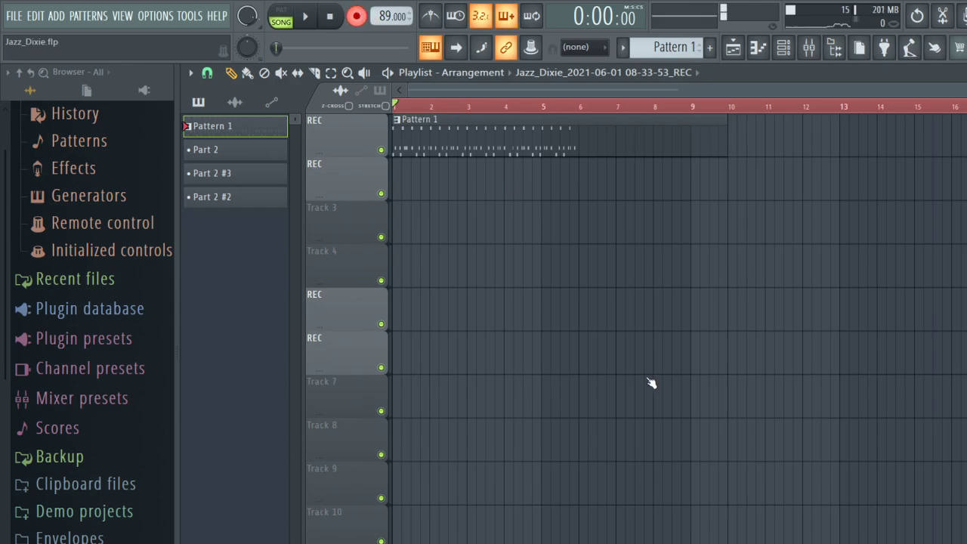
key(space)
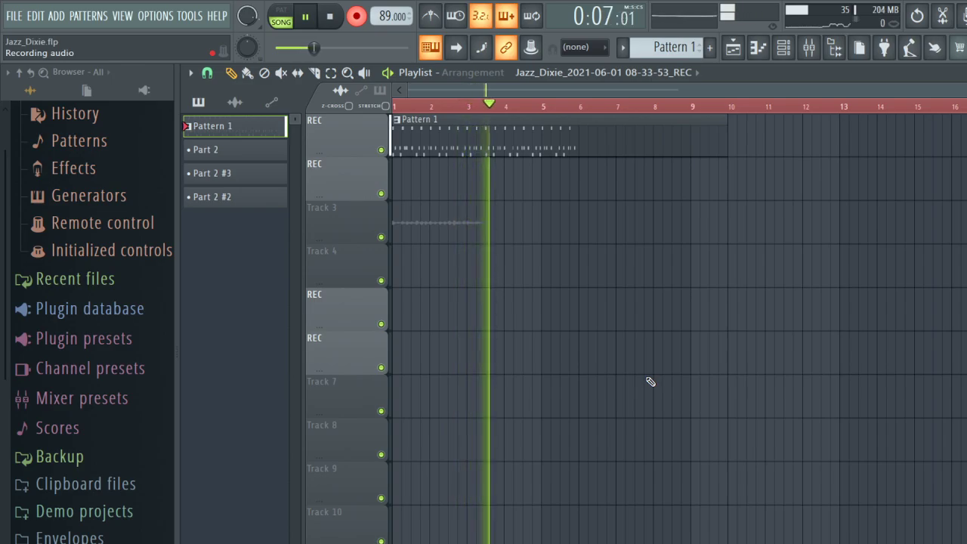
key(space)
key(ctrl+z)
key(space)
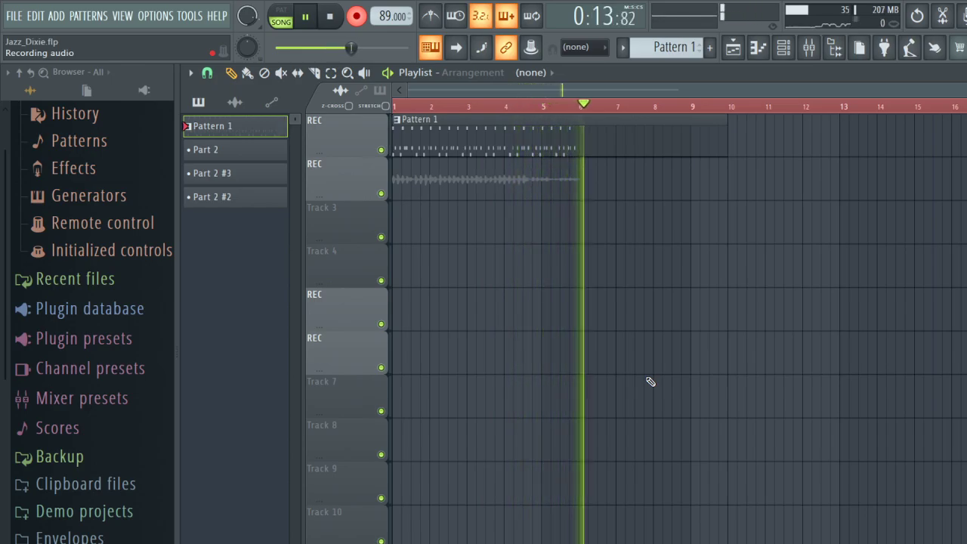
key(space)
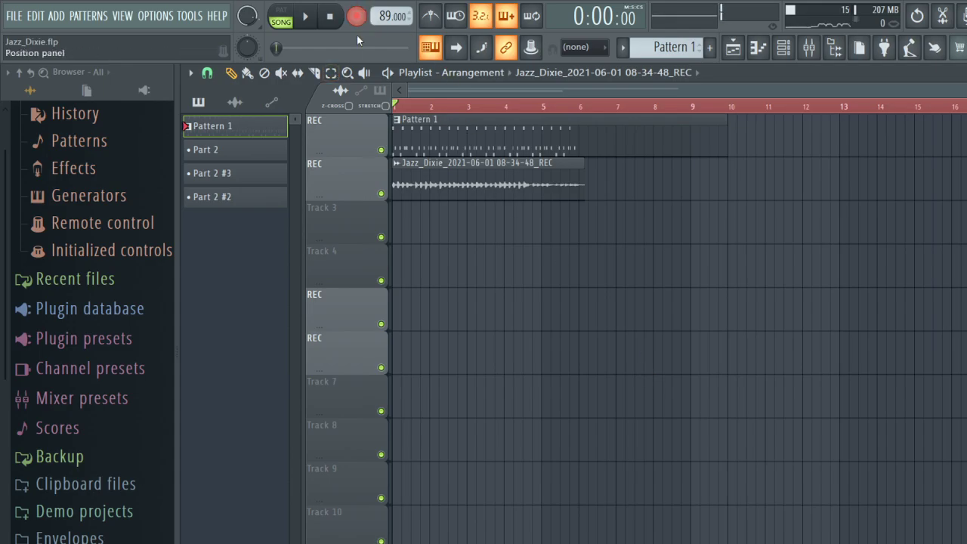
Play the song with recording disarmed and place a copy of the new audio clip at bar 6 of track 2.
key(space)
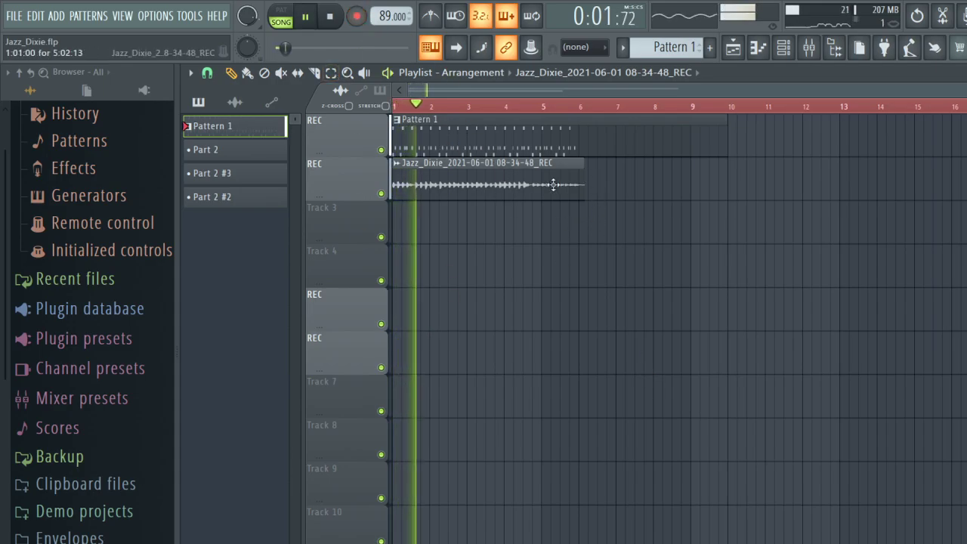
click(583, 185)
mouse_move(615, 195)
mouse_down()
mouse_move(645, 188)
mouse_move(604, 185)
mouse_up()
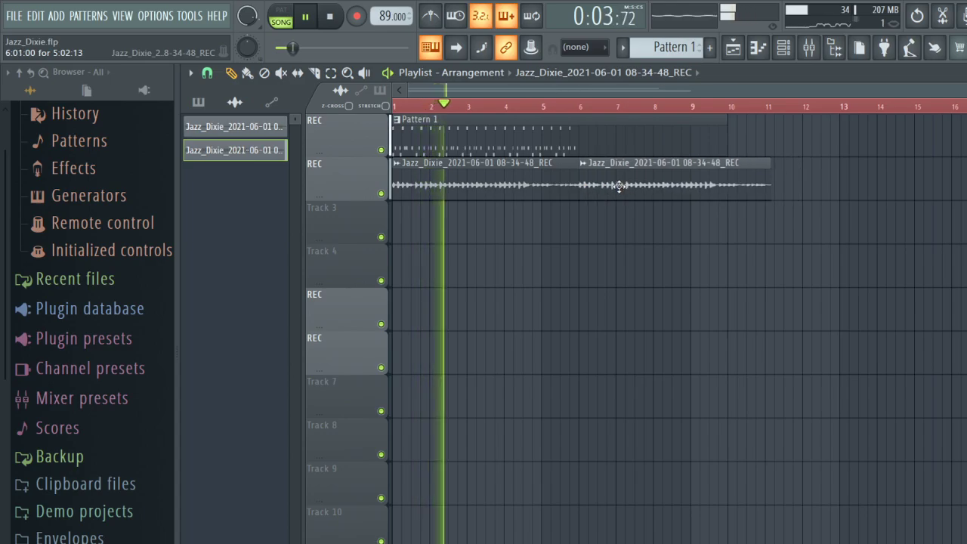
Shorten the Pattern 1 clip to end at bar 6, place a second five-bar Pattern 1 clip after it, and stop playback.
click(582, 127)
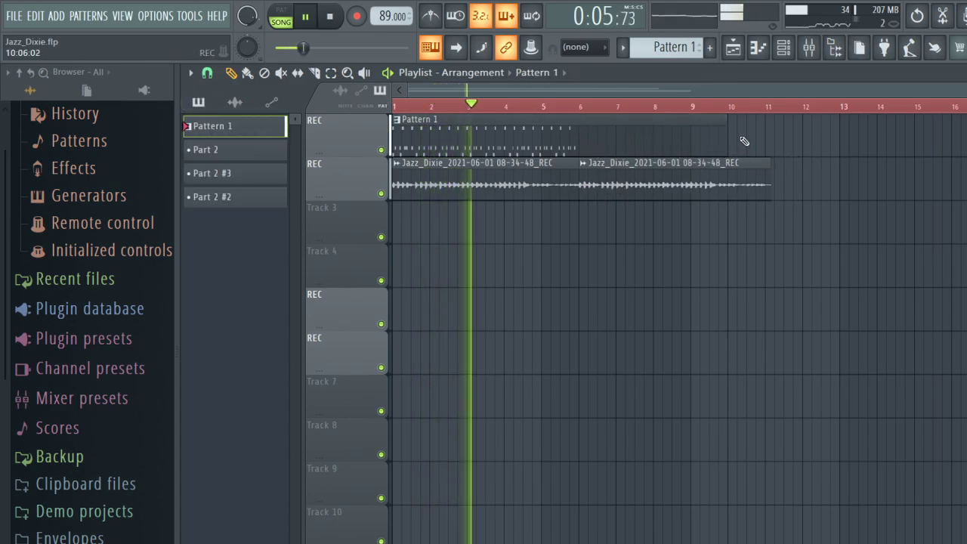
drag(727, 130, 588, 132)
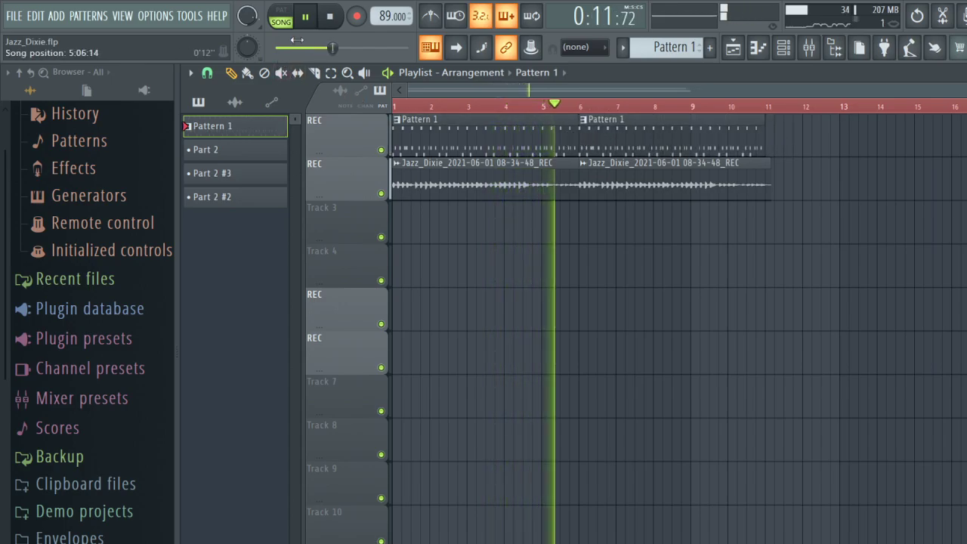
key(space)
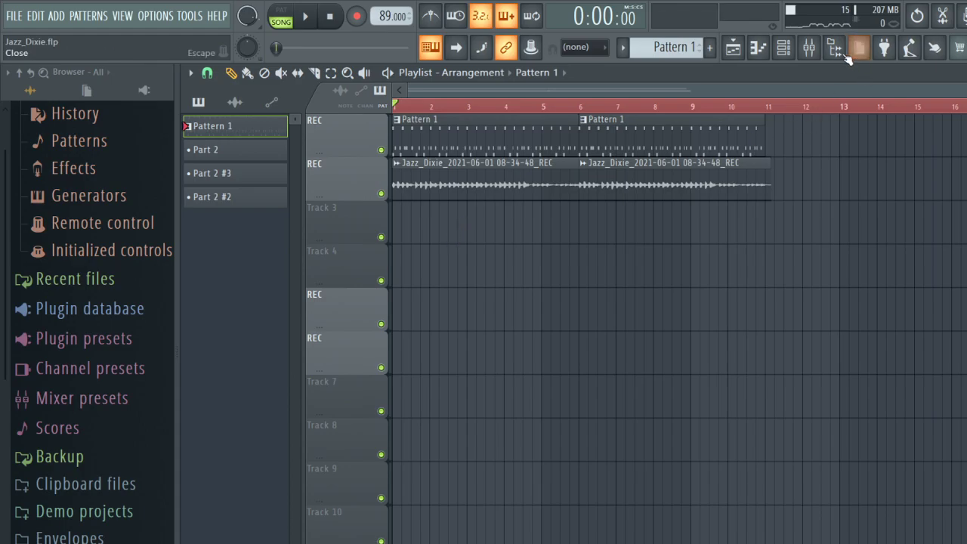
Raise the Drum channel's volume in the Unsorted channel group while the song plays, and stop playback.
key(space)
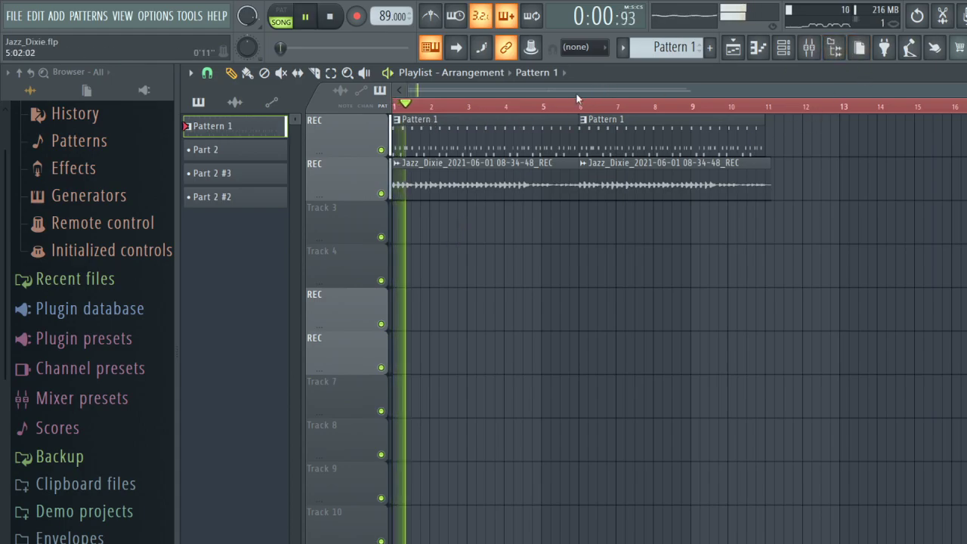
click(783, 47)
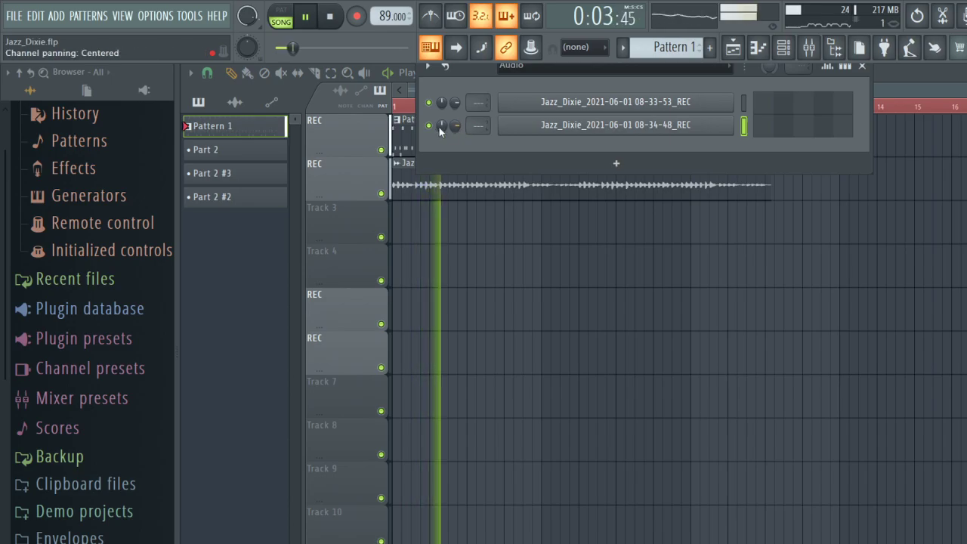
drag(455, 125, 441, 143)
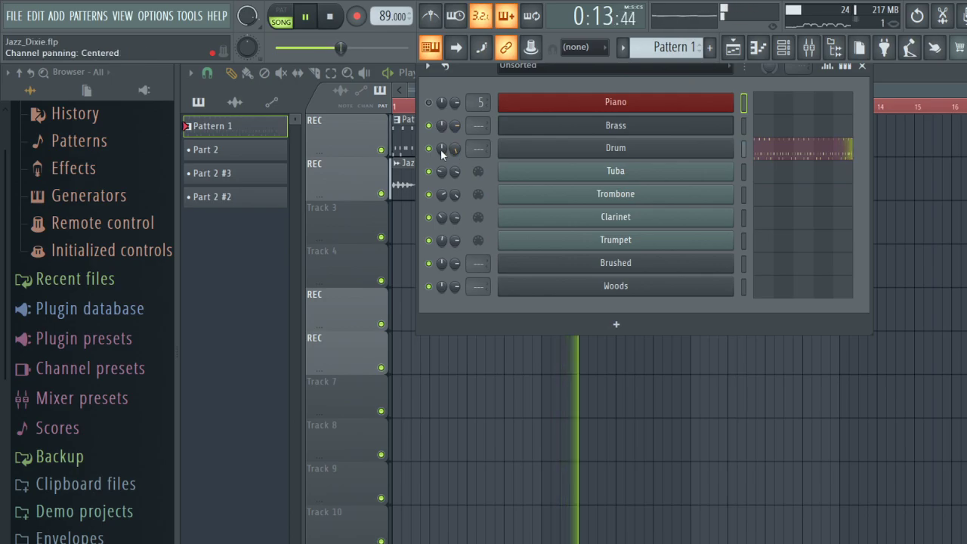
key(space)
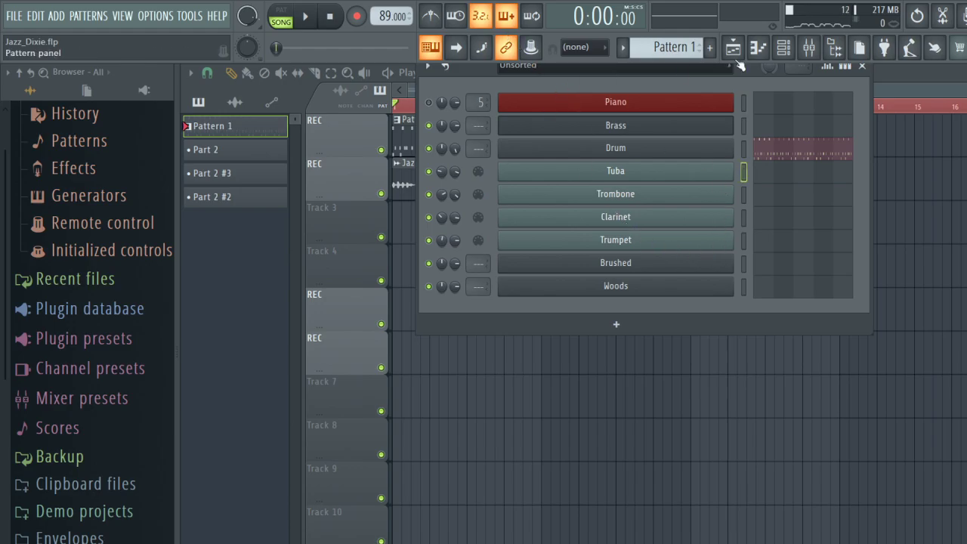
click(907, 77)
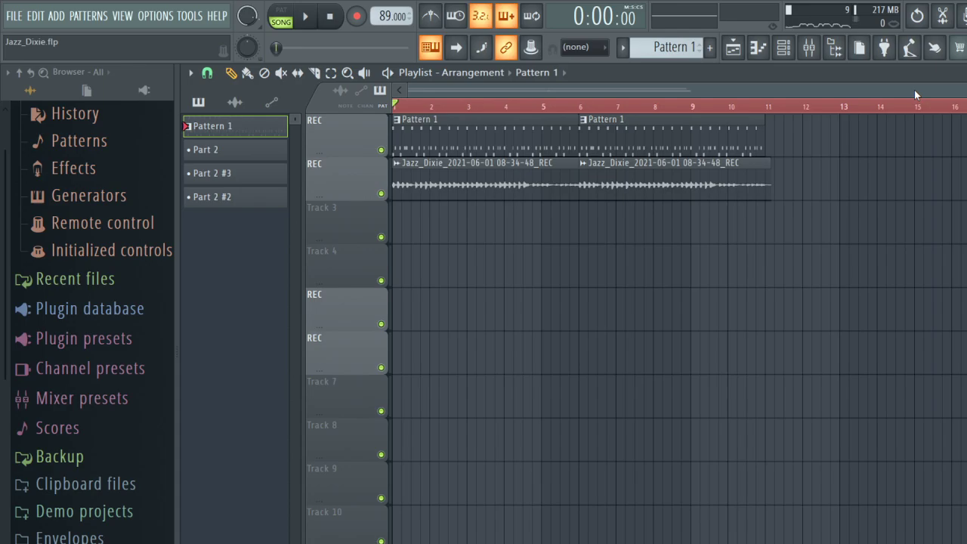
Inspect the Tuba channel and the Brass instrument's plugin wrapper settings.
click(783, 47)
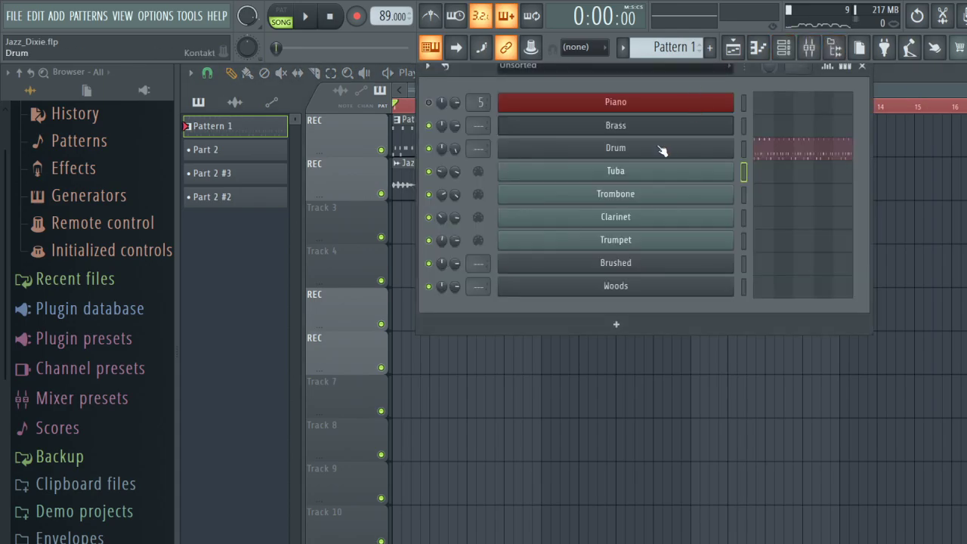
click(656, 175)
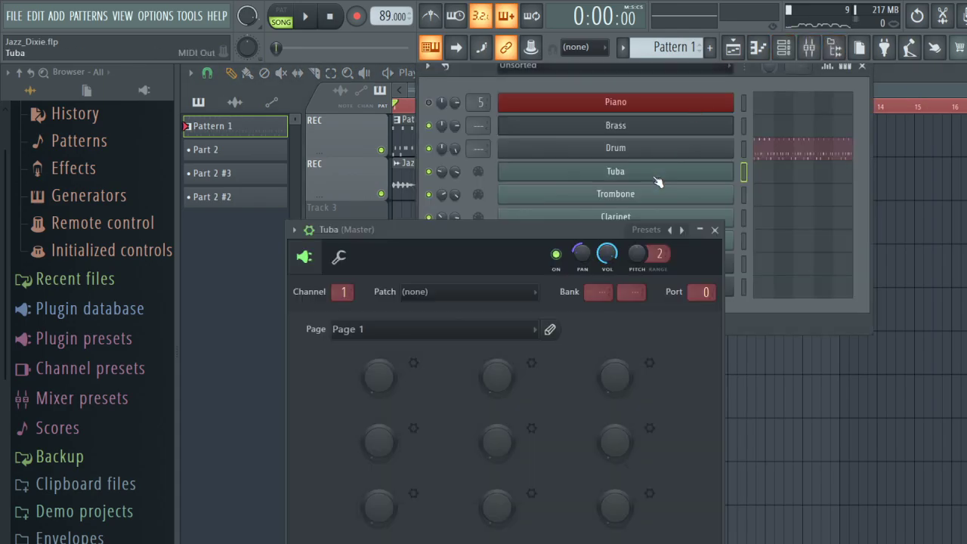
click(591, 125)
click(486, 134)
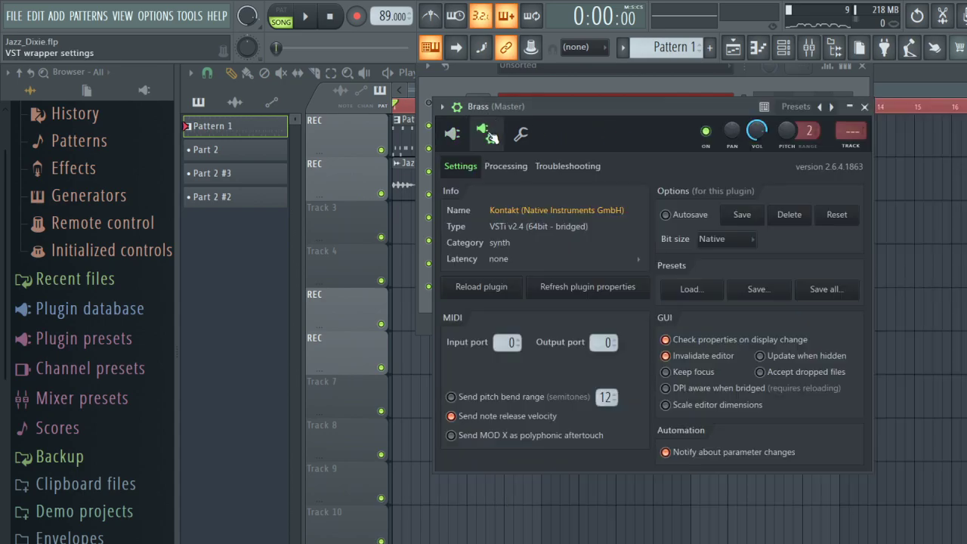
Check the mixer and the channel rack's instrument list, and return to the playlist.
click(808, 50)
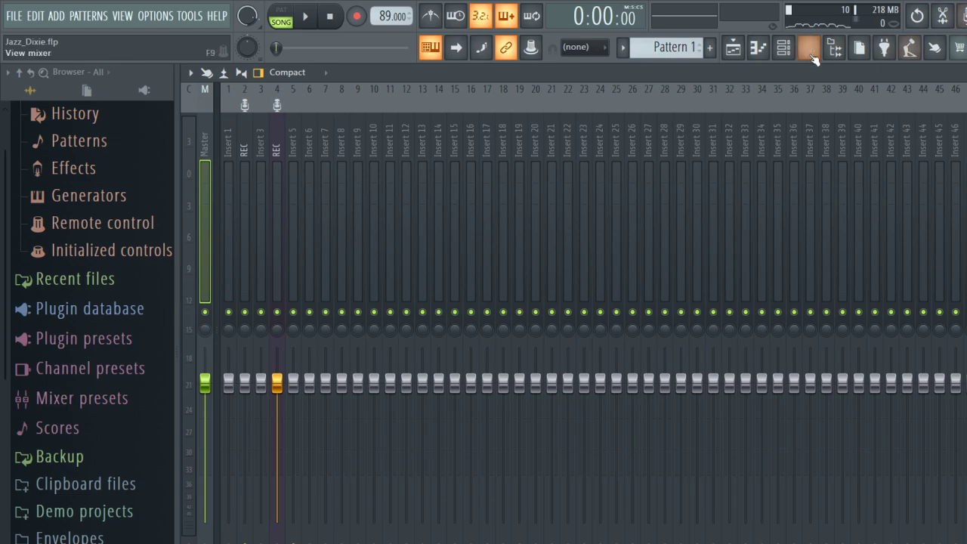
click(783, 48)
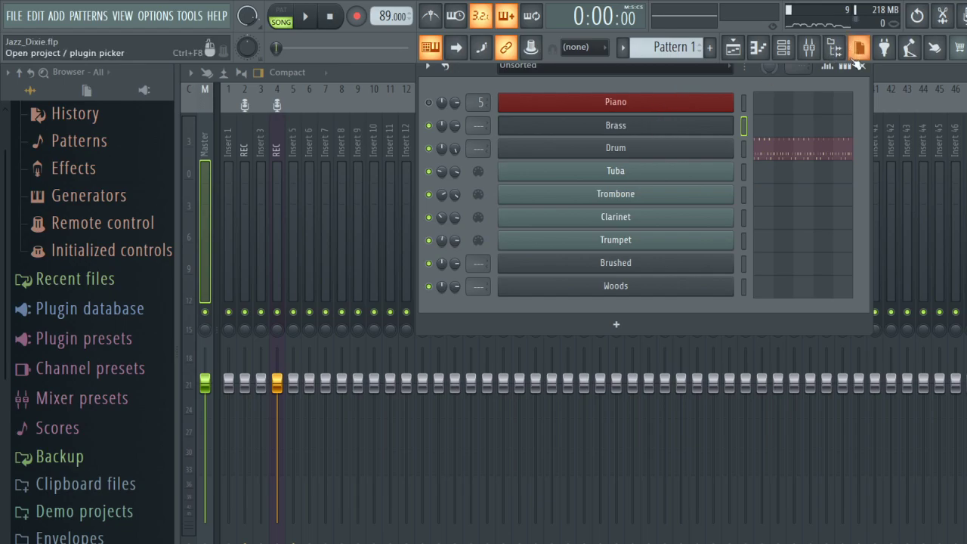
click(862, 65)
click(733, 46)
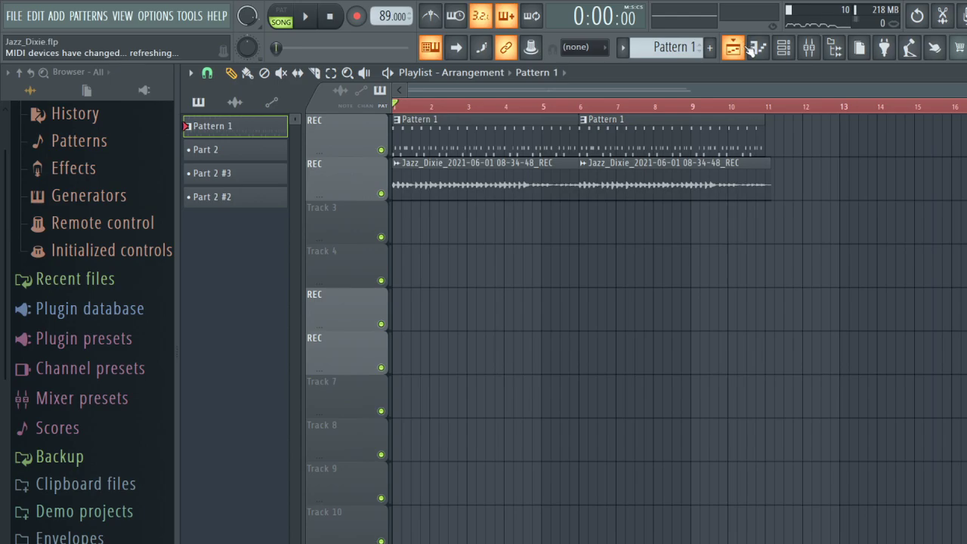
click(783, 51)
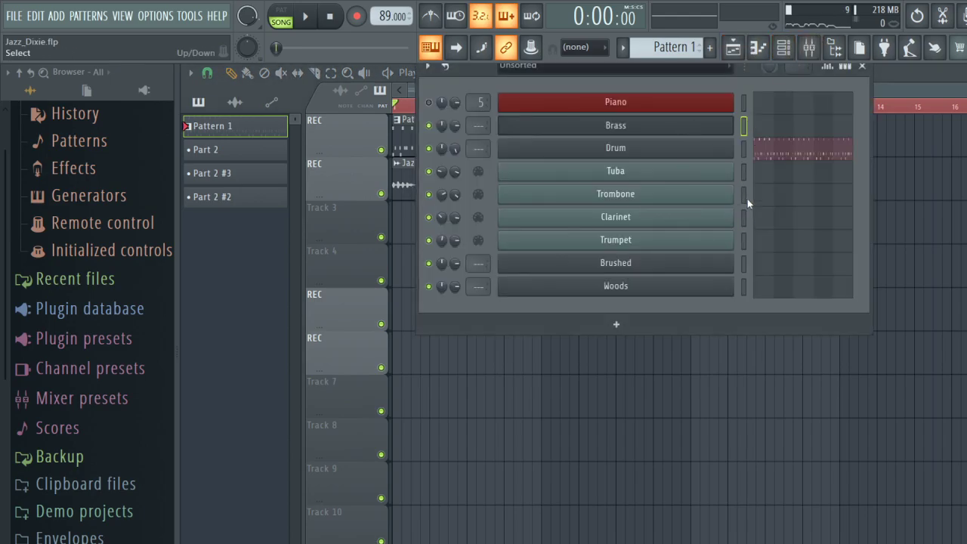
click(908, 91)
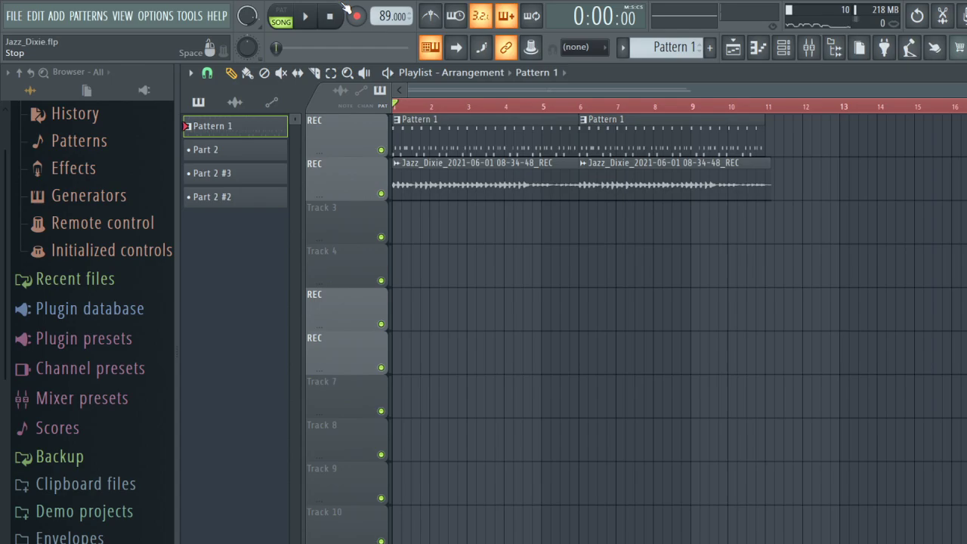
Play the arrangement from the start repeatedly while rehearsing a part on the MIDI keyboard, without recording.
key(space)
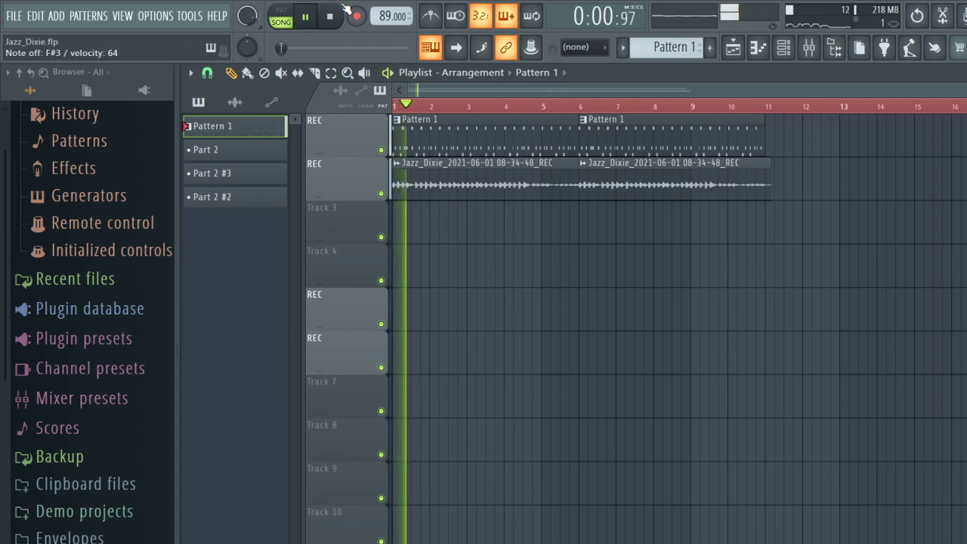
key(space)
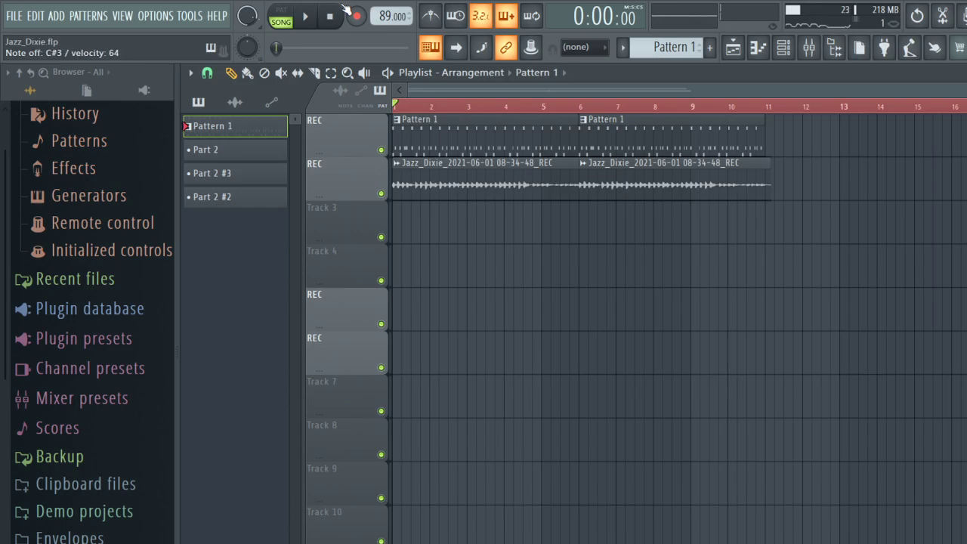
key(space)
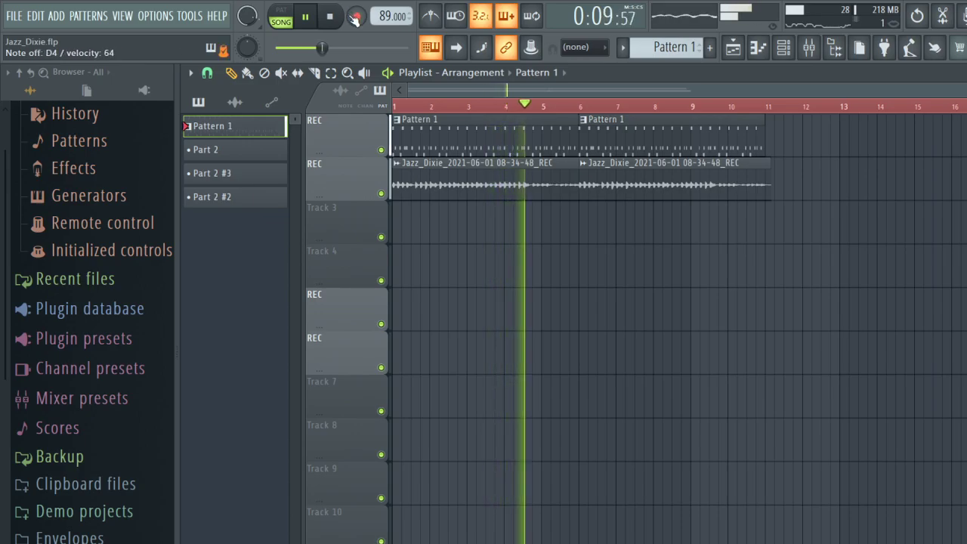
key(space)
key(space)
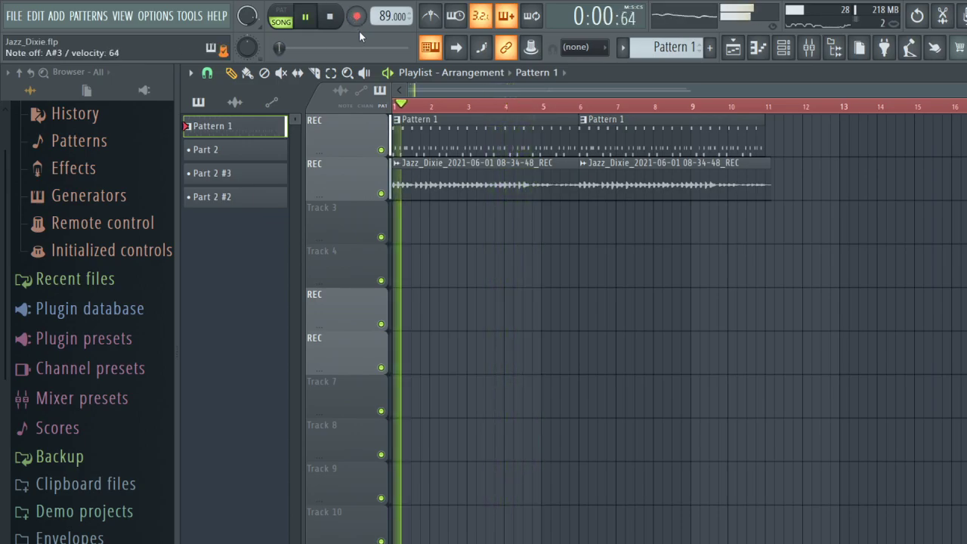
key(space)
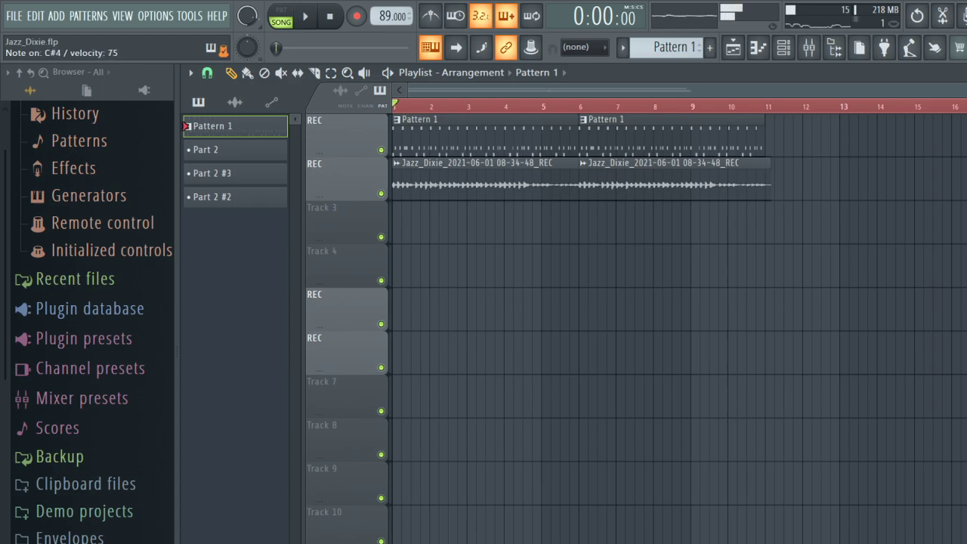
key(space)
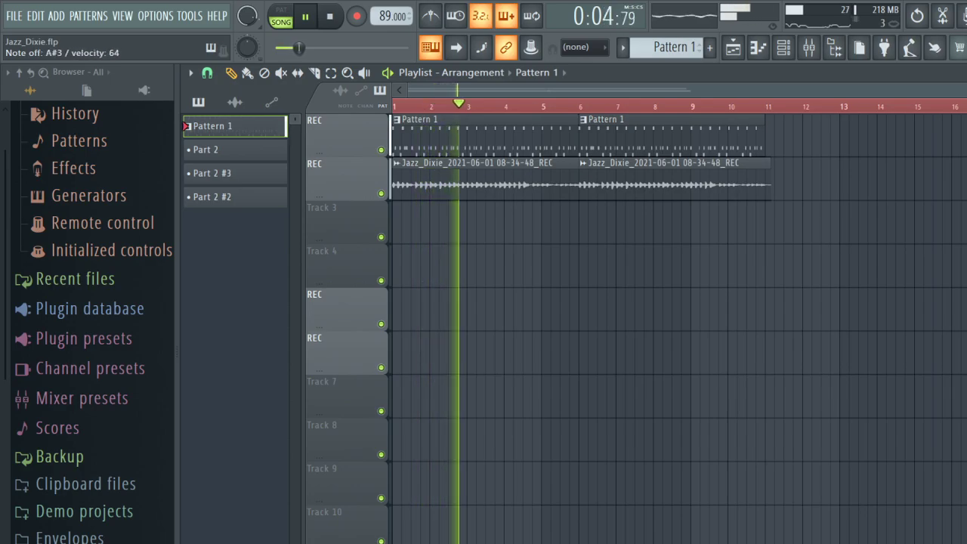
Replay the song's opening bars several times while practising a low tuba part on the MIDI keyboard.
key(space)
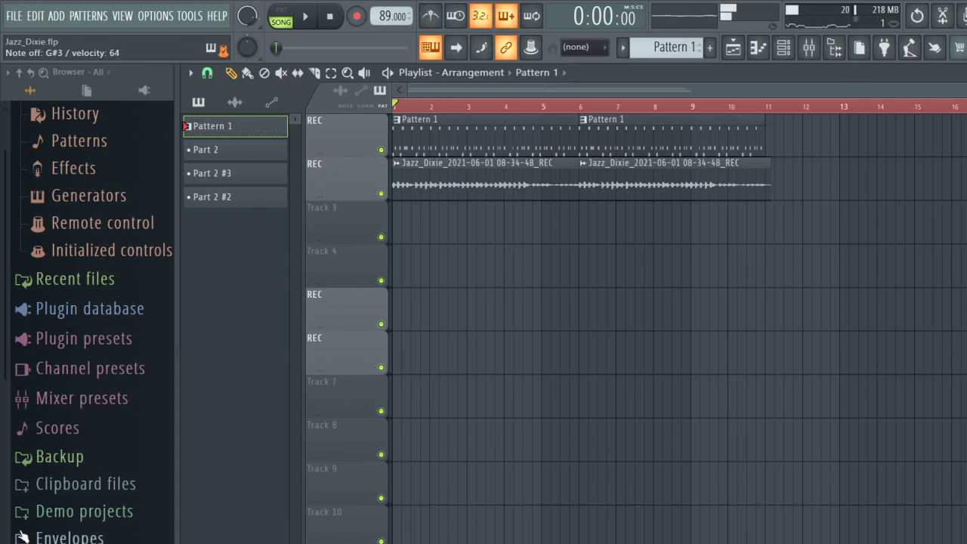
key(ctrl+s)
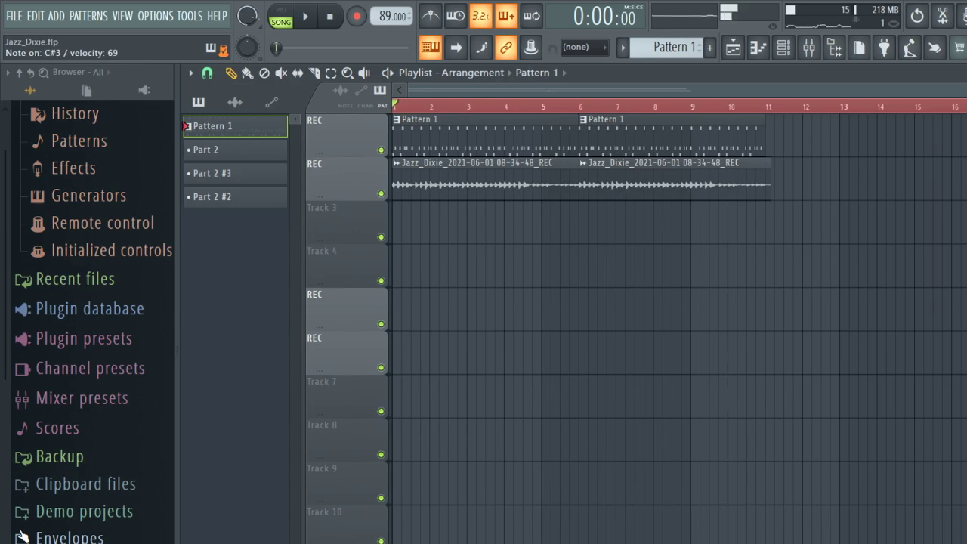
key(space)
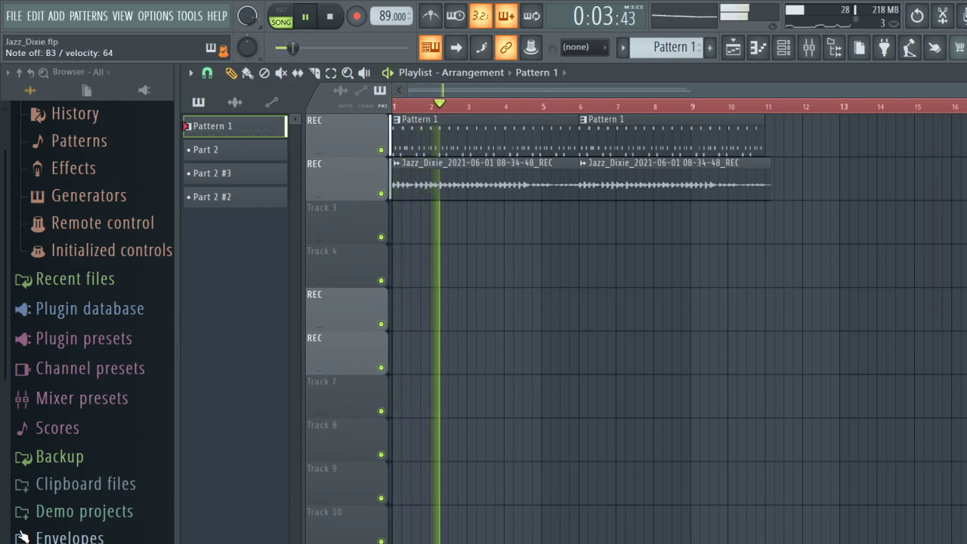
key(space)
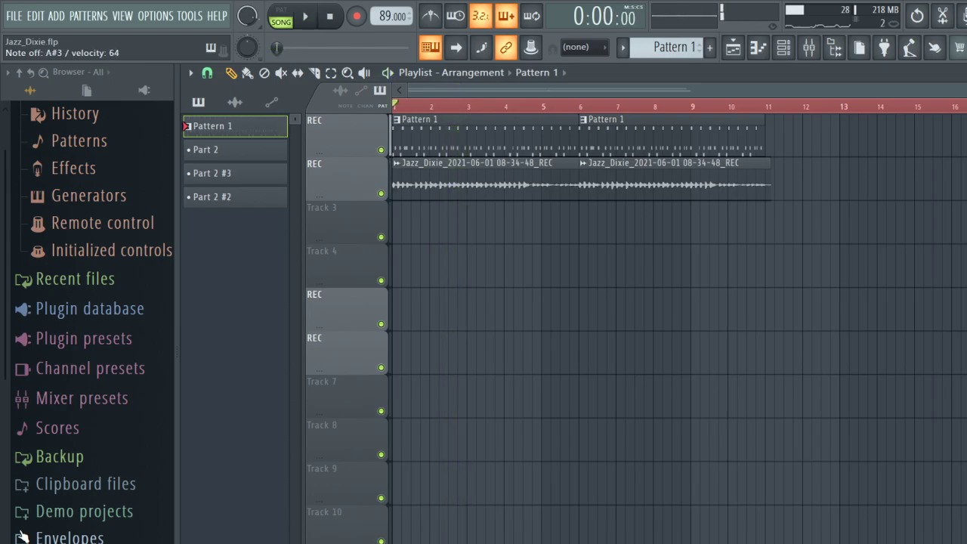
key(space)
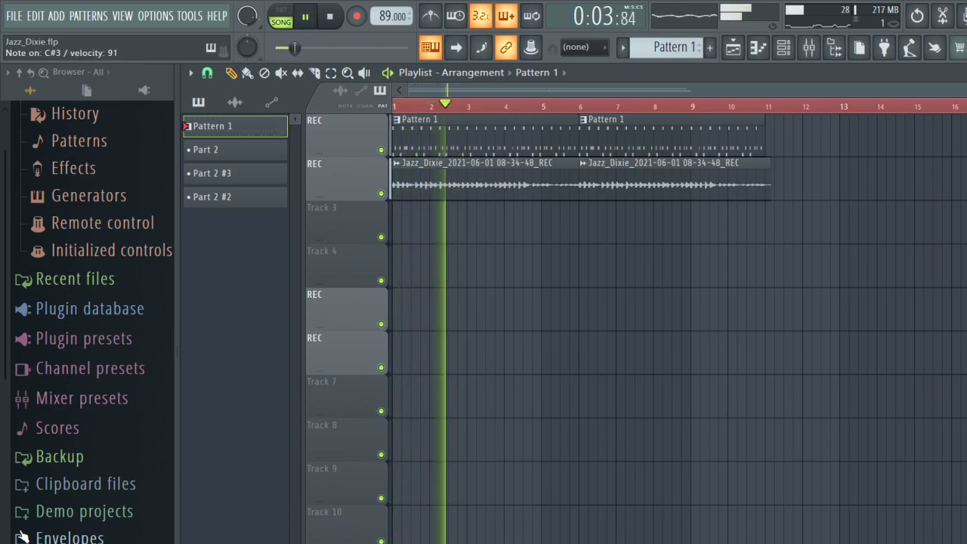
key(space)
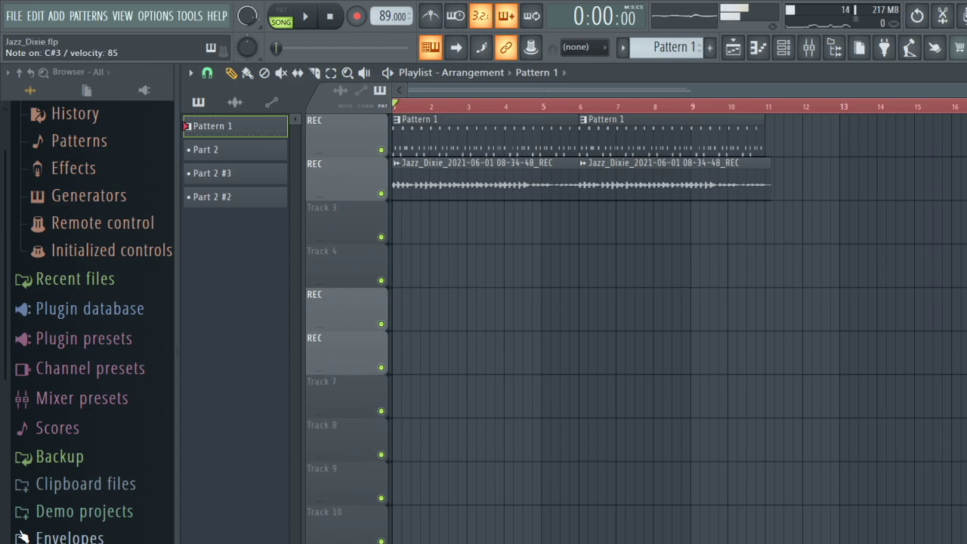
key(s)
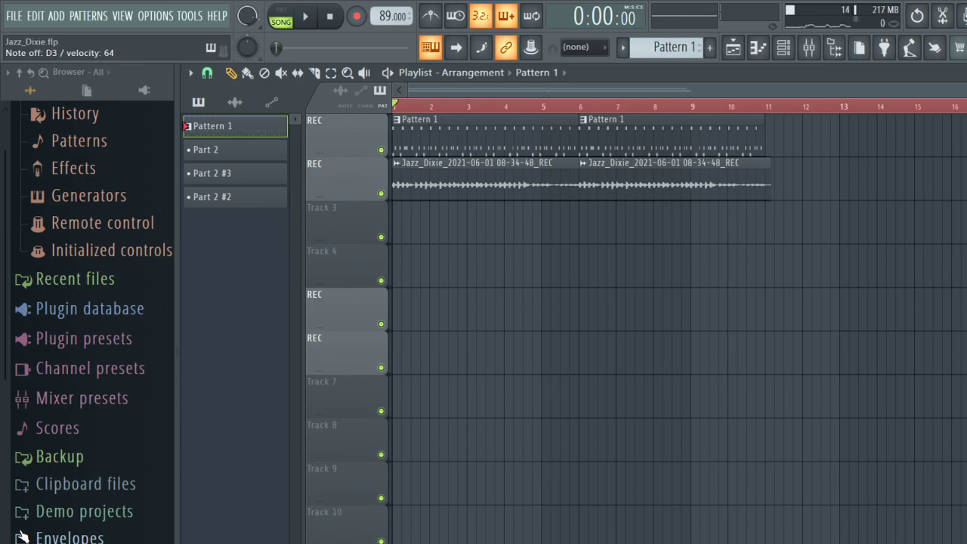
key(space)
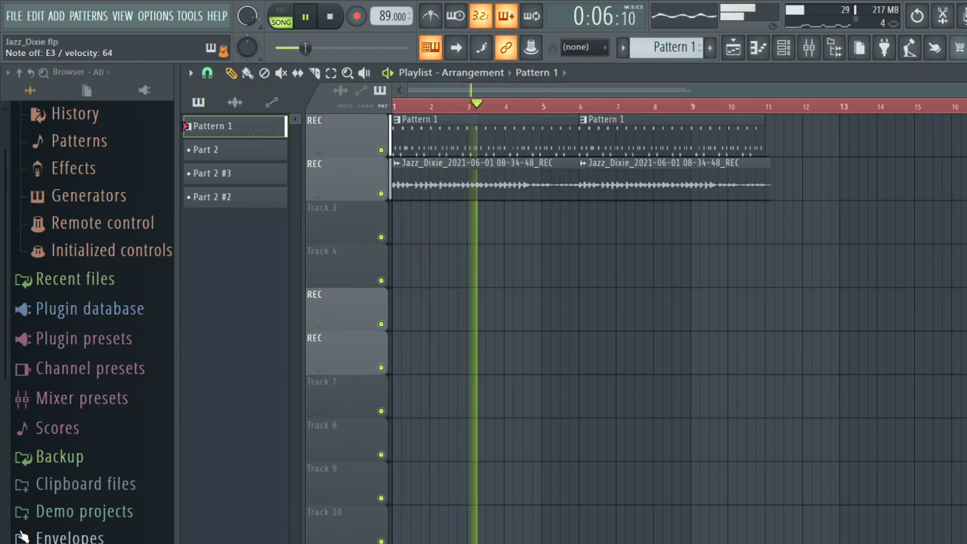
key(space)
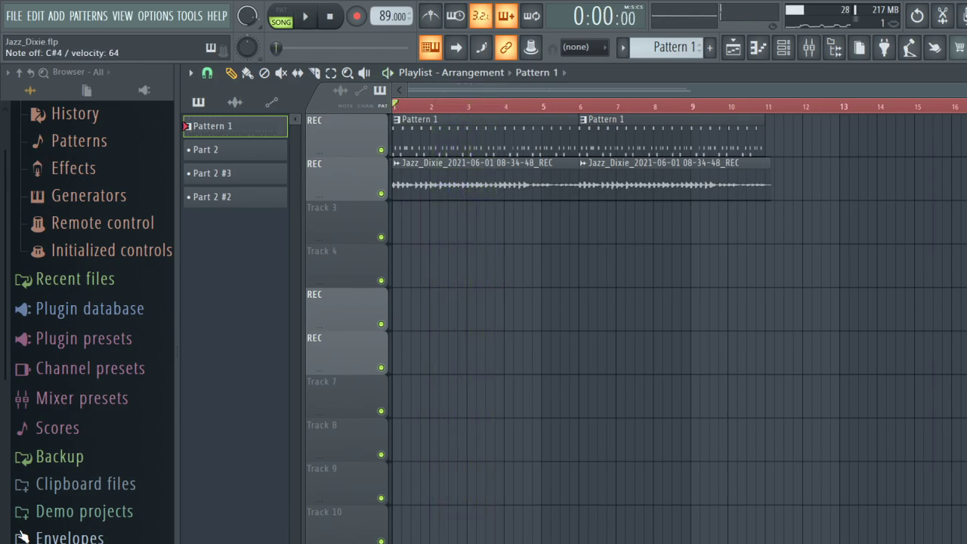
Select the Trumpet channel and rehearse a trumpet melody on the MIDI keyboard over repeated playback of the song.
click(783, 47)
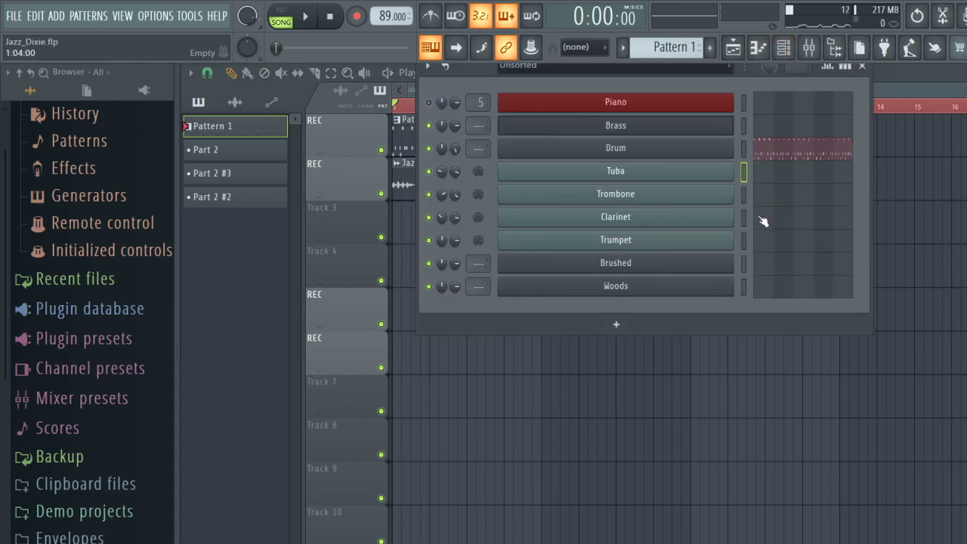
click(744, 242)
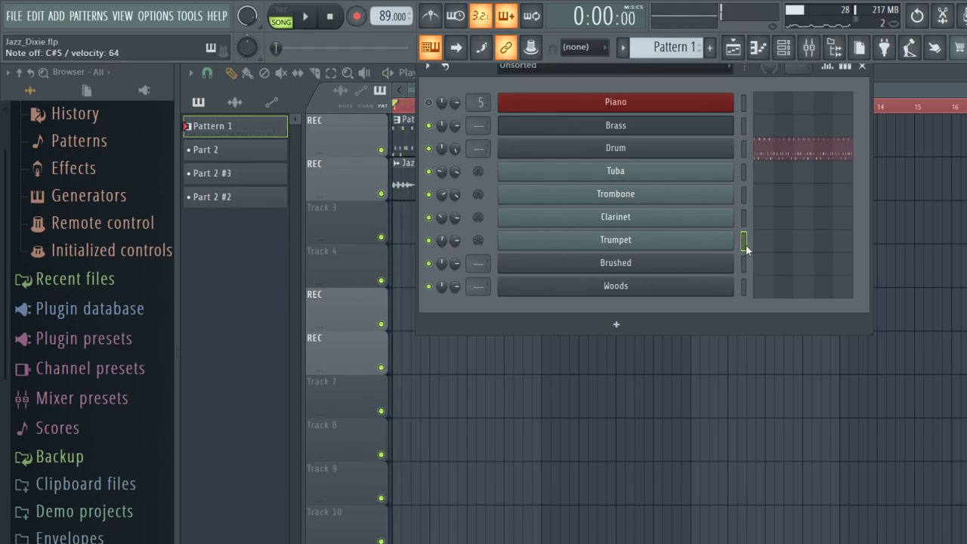
key(space)
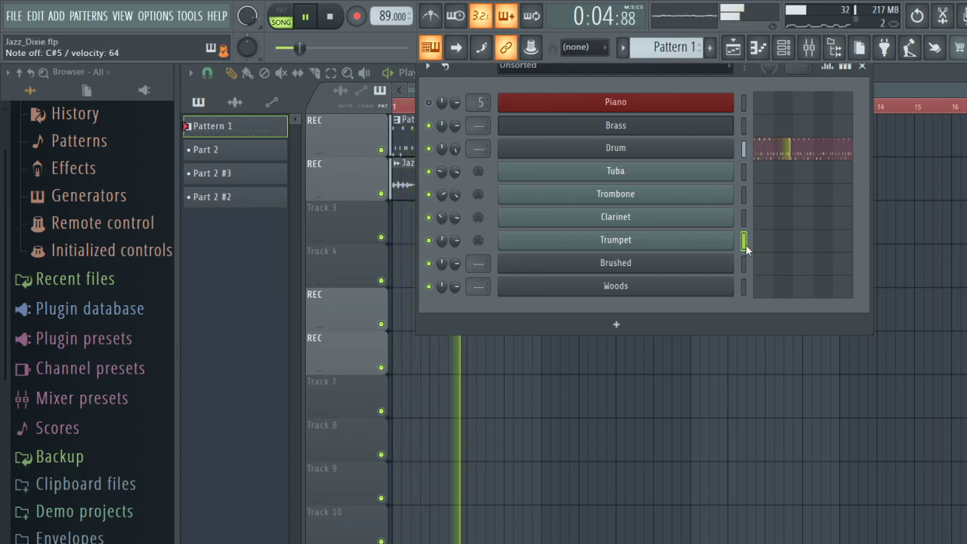
key(space)
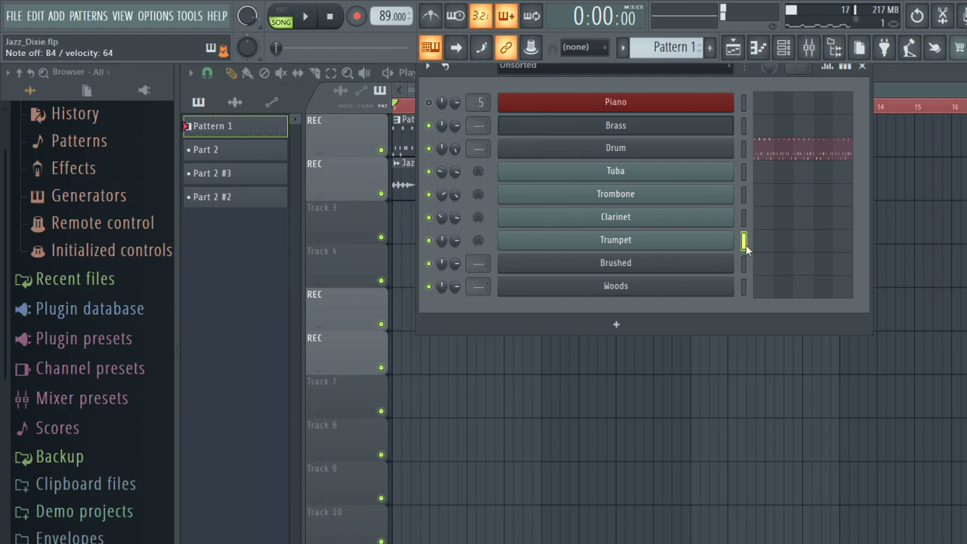
key(space)
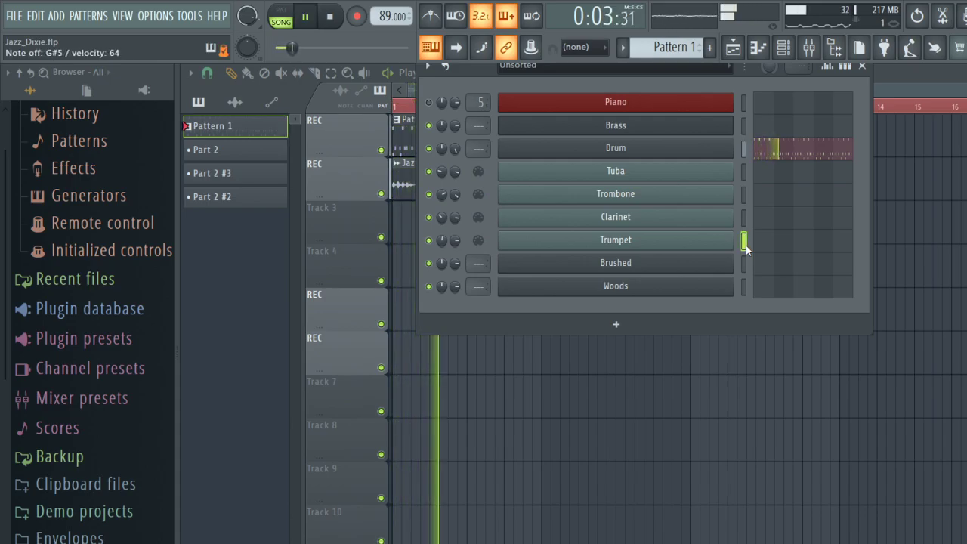
key(space)
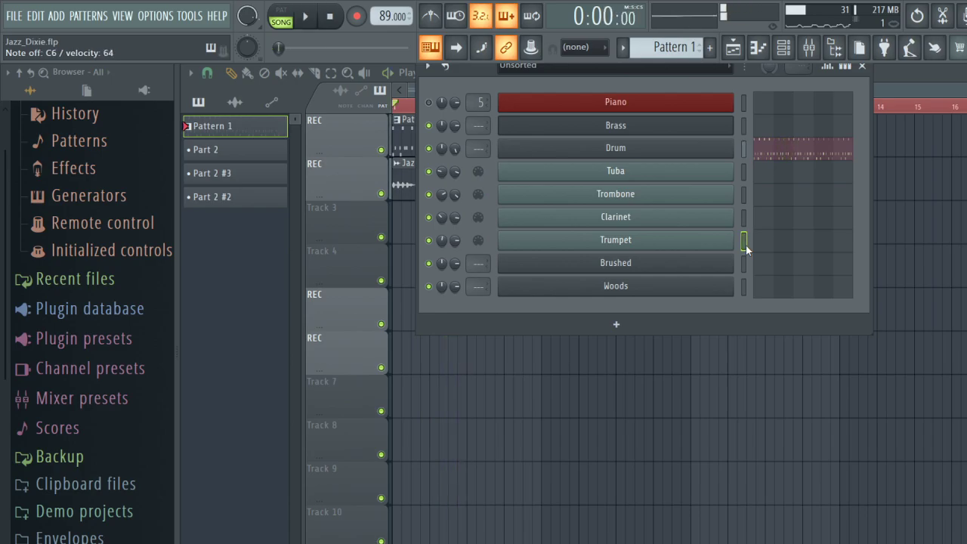
key(space)
key(space)
key(space)
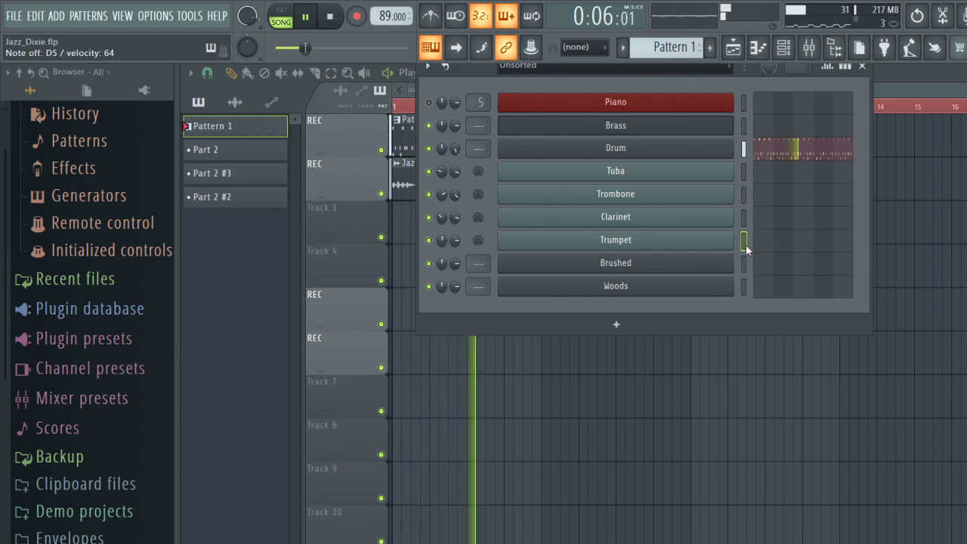
key(space)
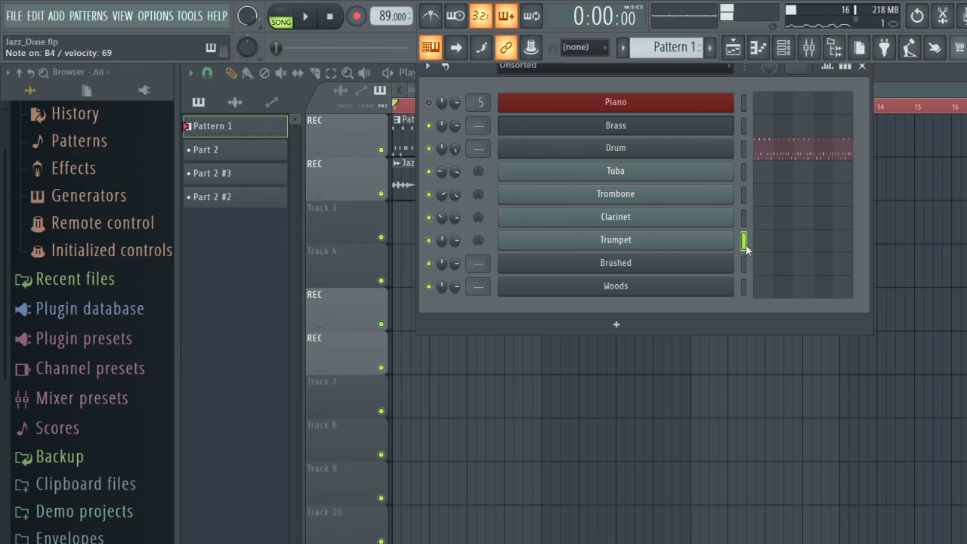
key(space)
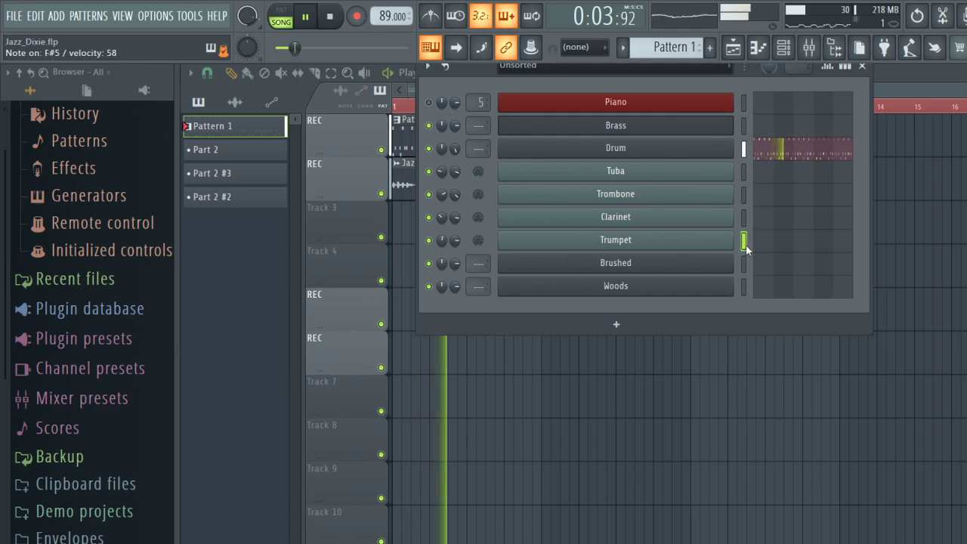
key(space)
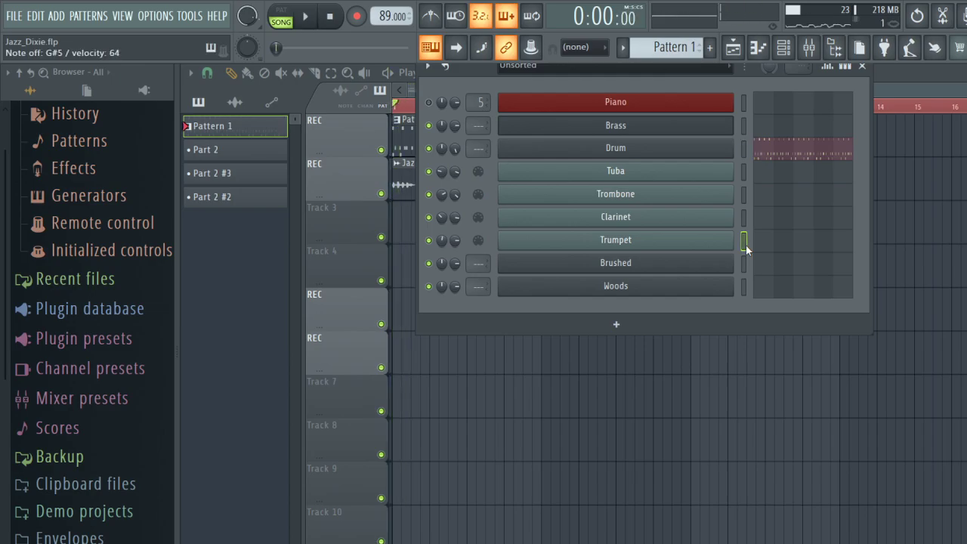
key(space)
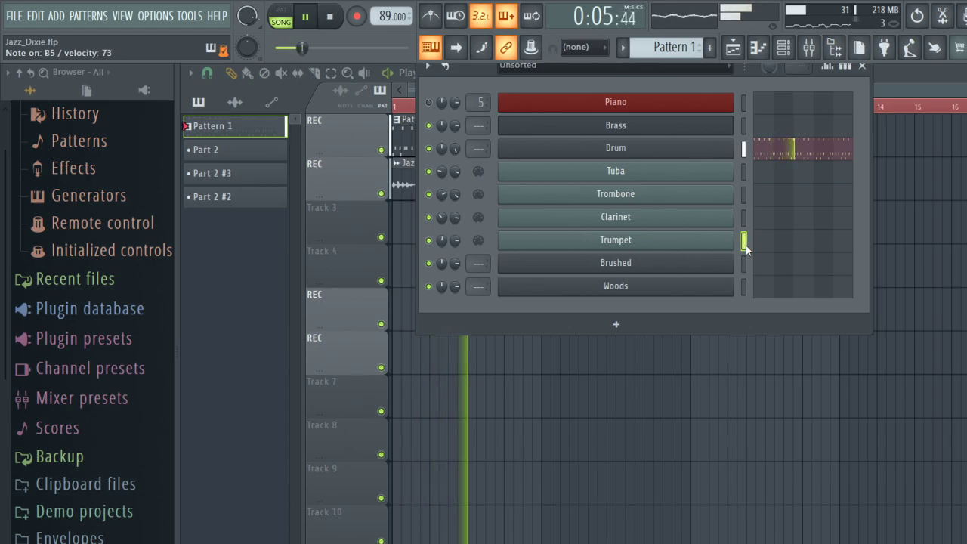
Arm recording with playback stopped and try out the notes of the trumpet melody.
key(space)
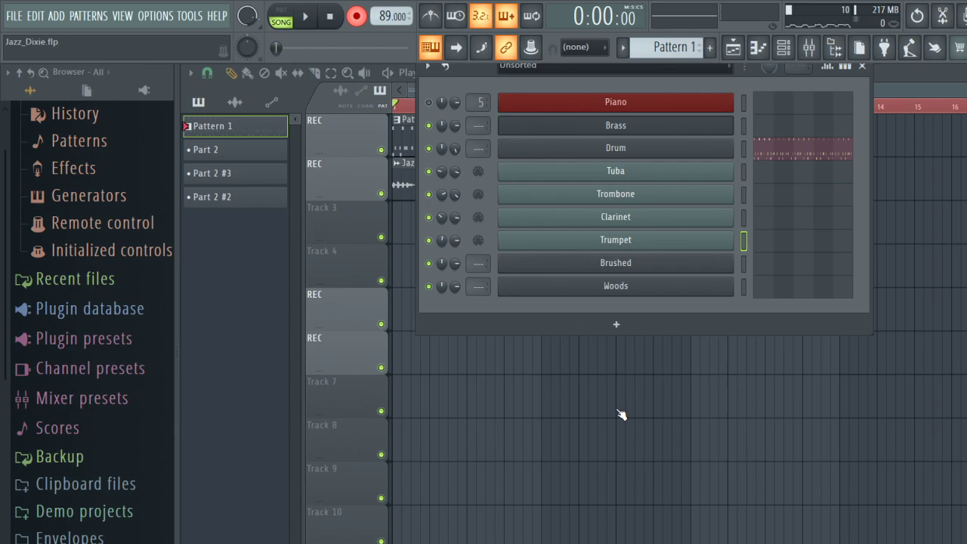
key(h)
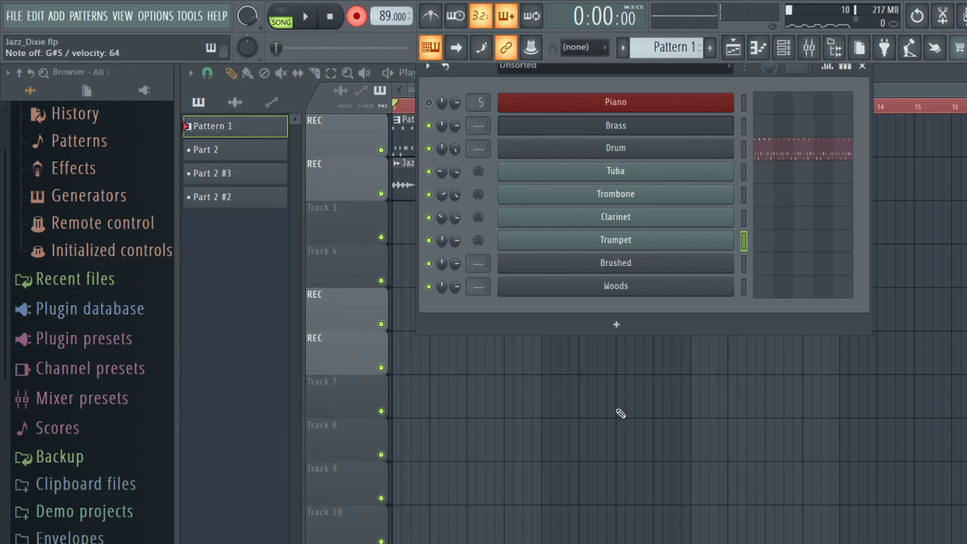
key(h)
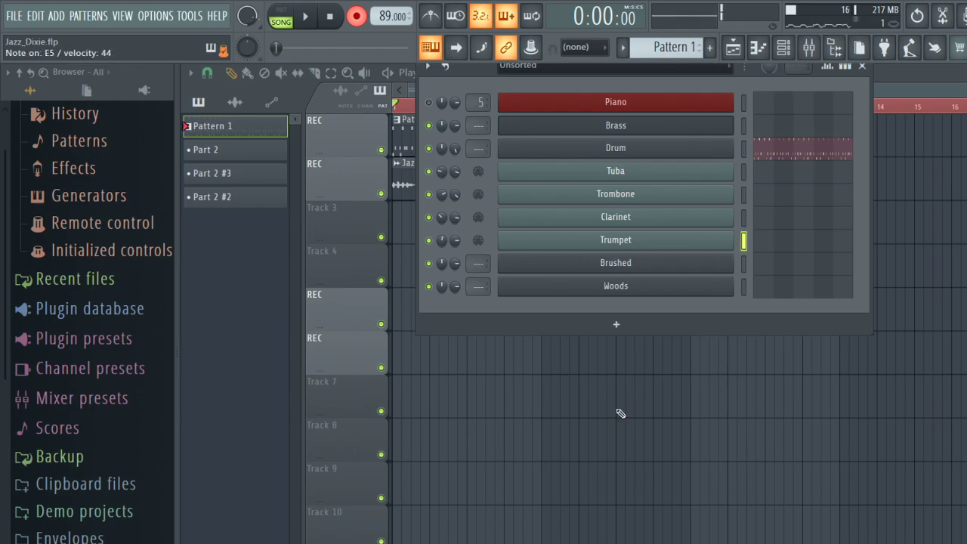
key(c)
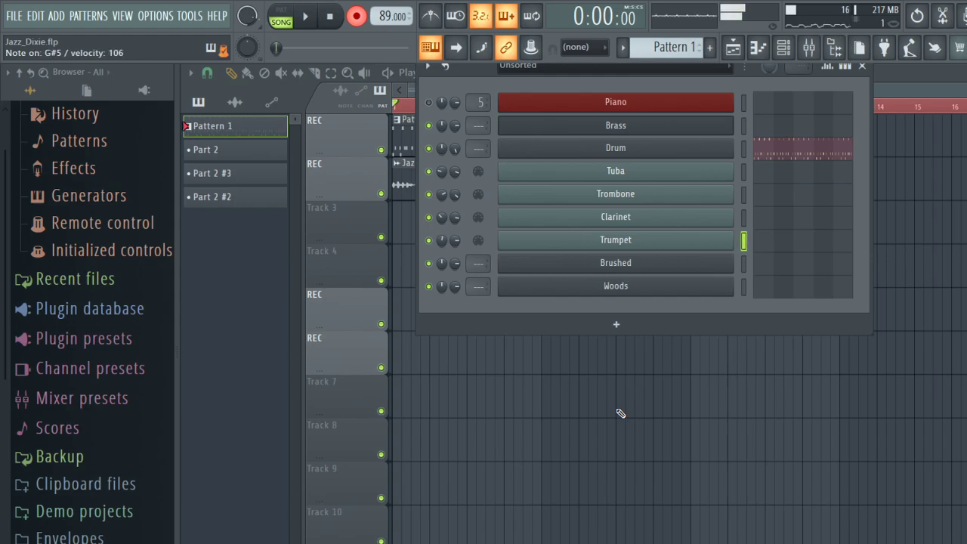
key(g)
key(2)
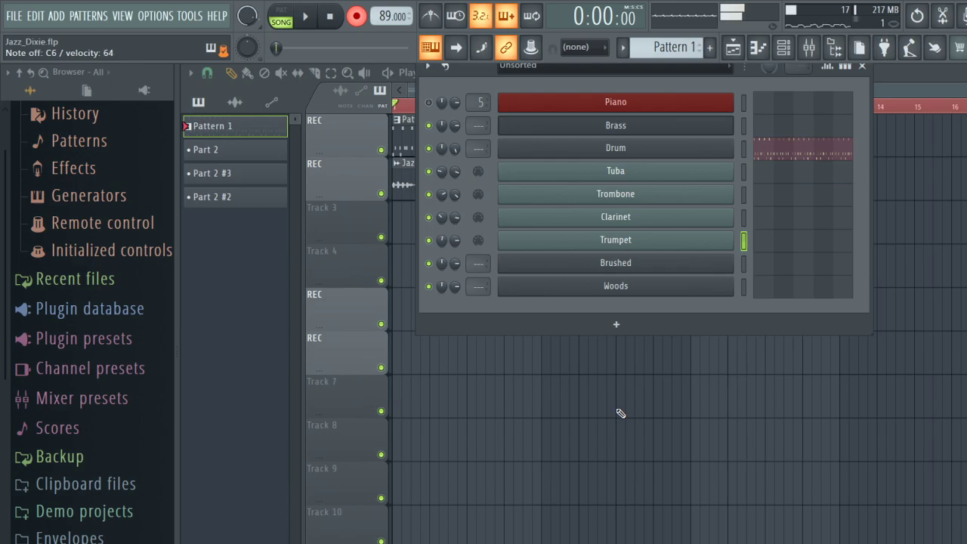
key(m)
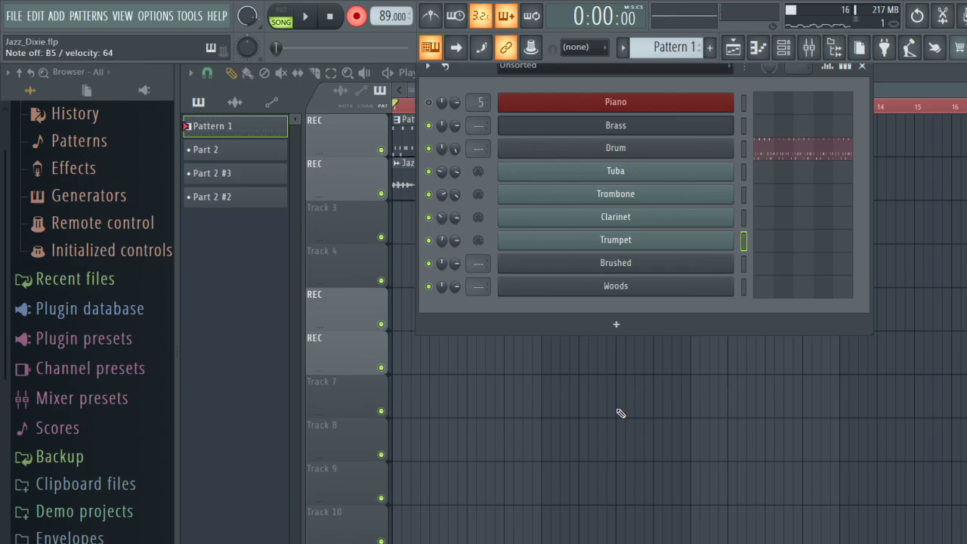
Try to record the trumpet melody from the start of the song over several takes.
key(space)
key(h)
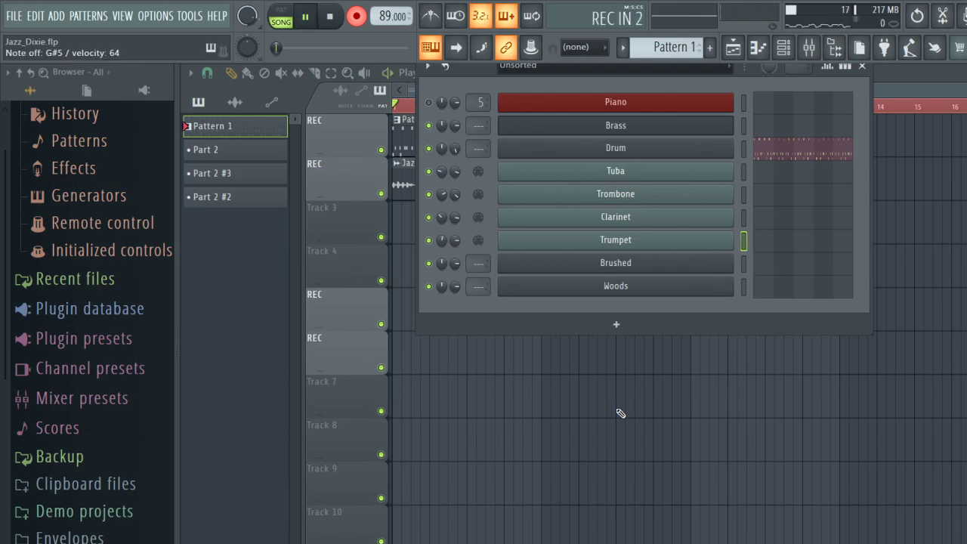
key(c)
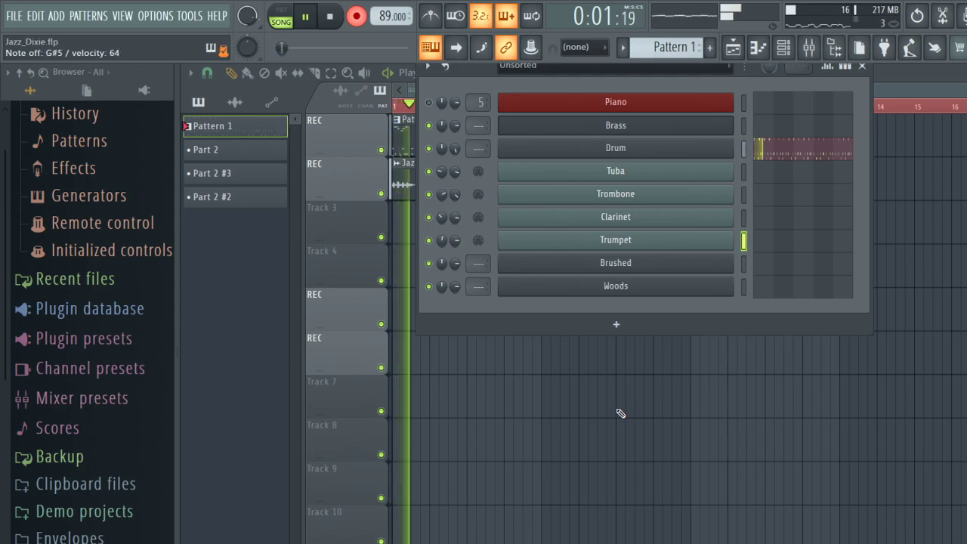
key(space)
key(space)
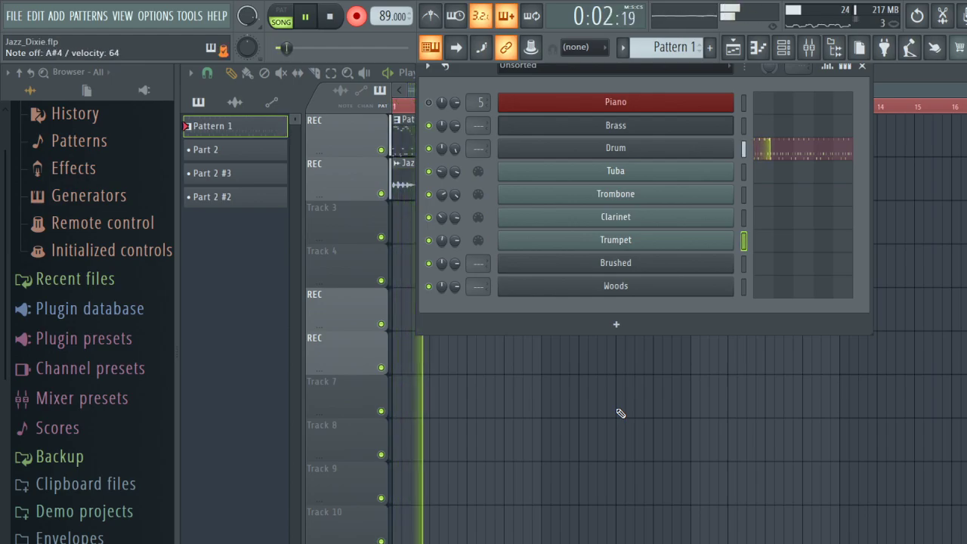
key(space)
key(space)
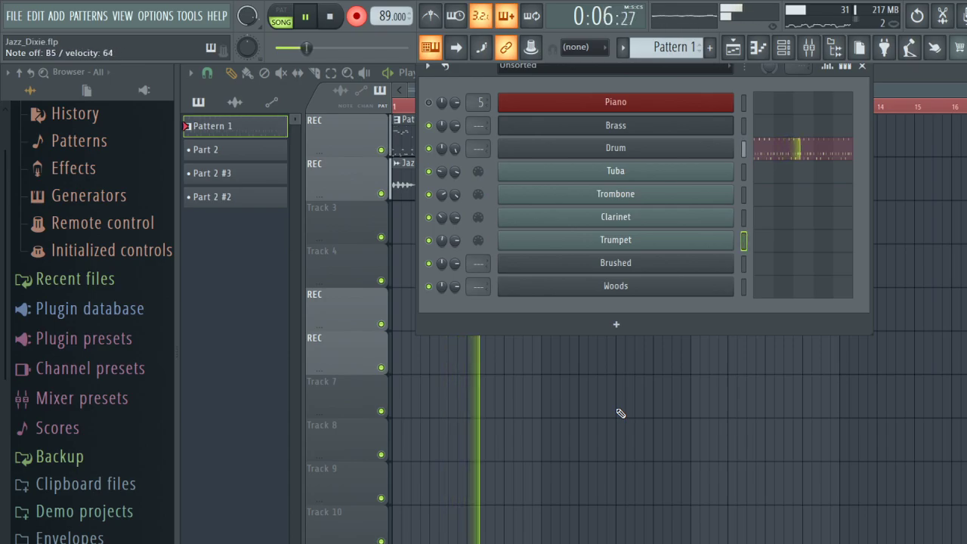
key(space)
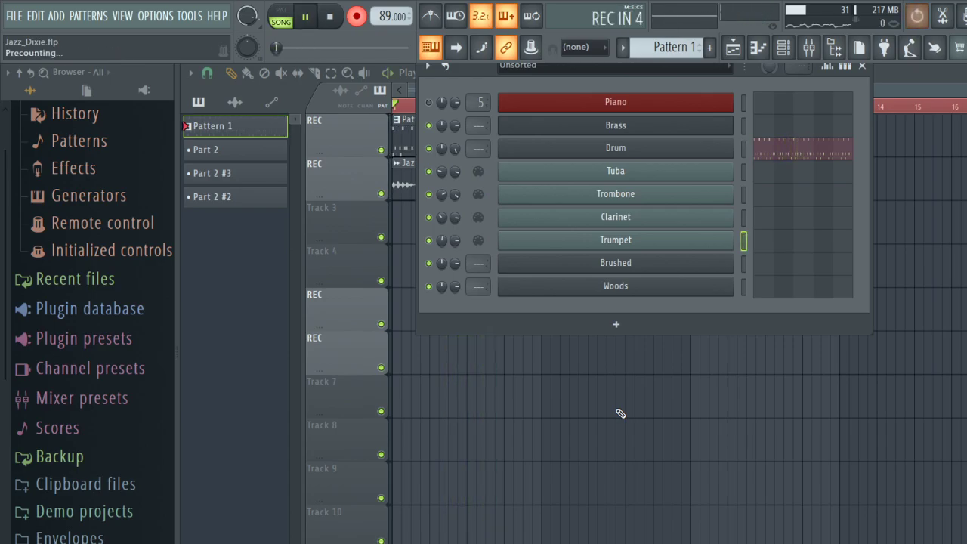
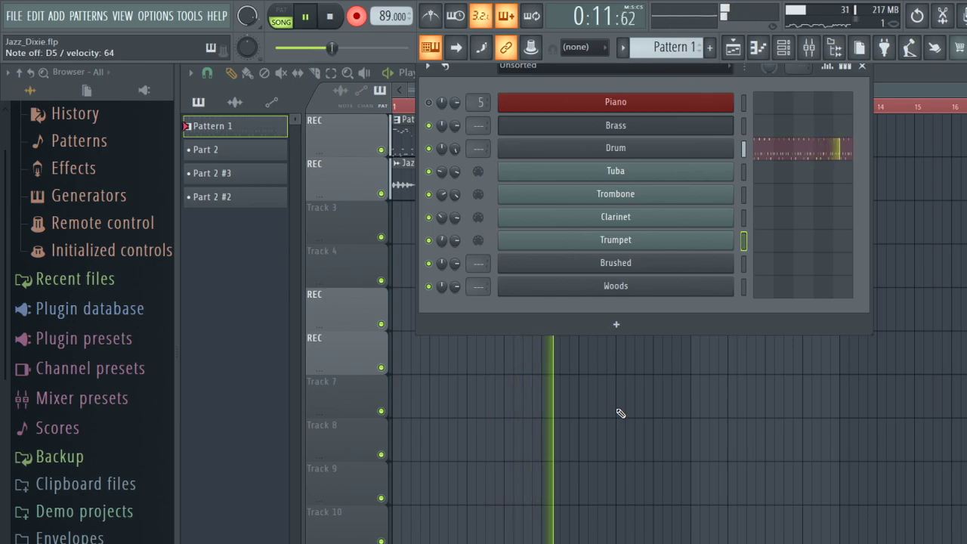
Record a full take of the trumpet melody into Pattern 1 and open it in the Trumpet piano roll.
key(space)
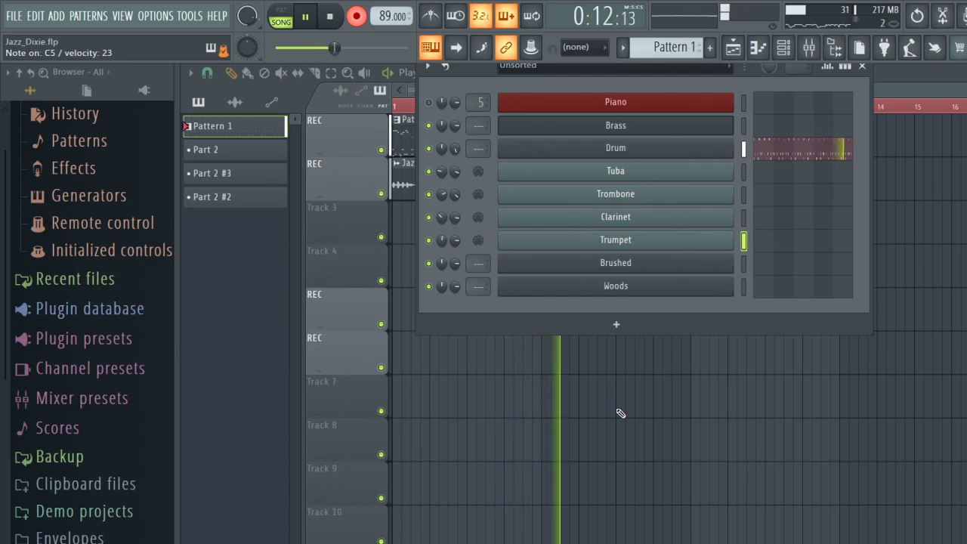
key(space)
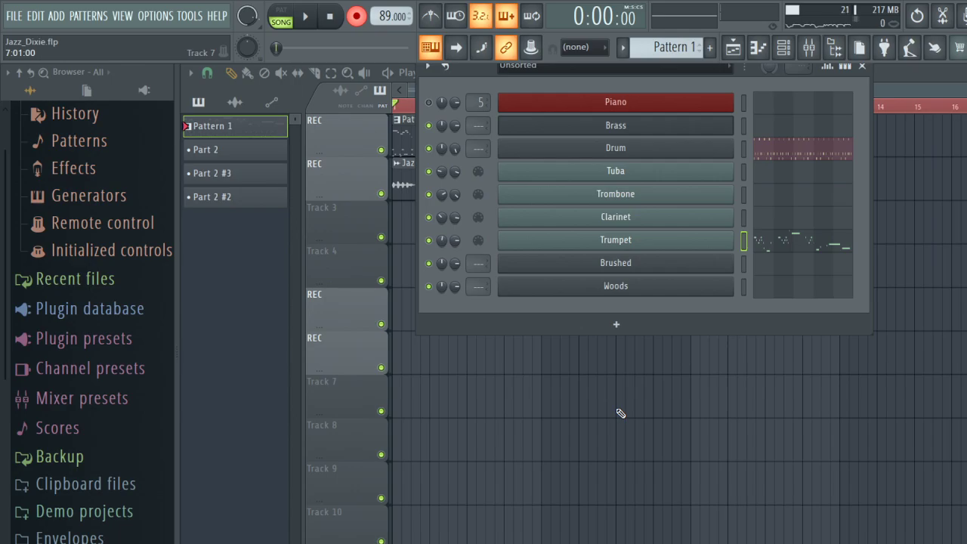
click(846, 238)
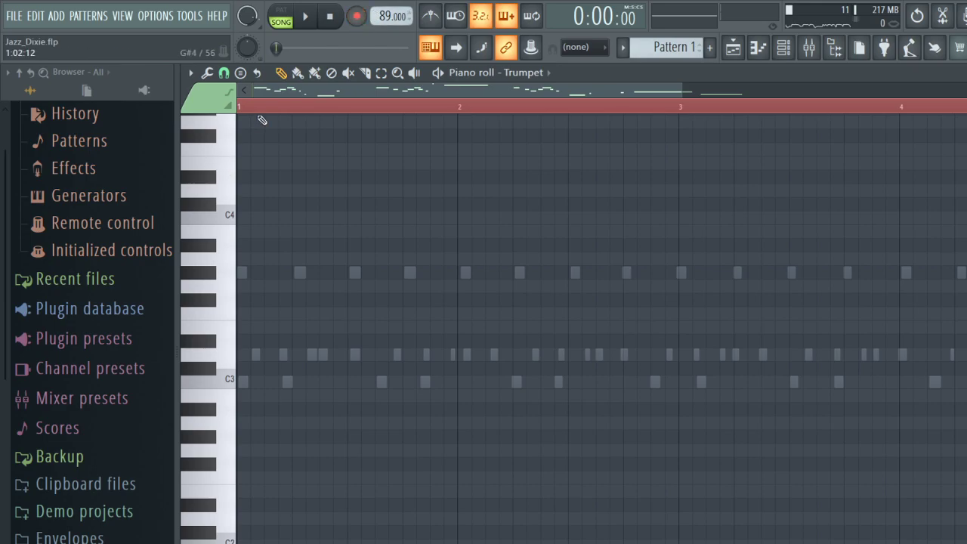
Play back the recorded take and shift all the trumpet notes slightly earlier in the piano roll.
key(space)
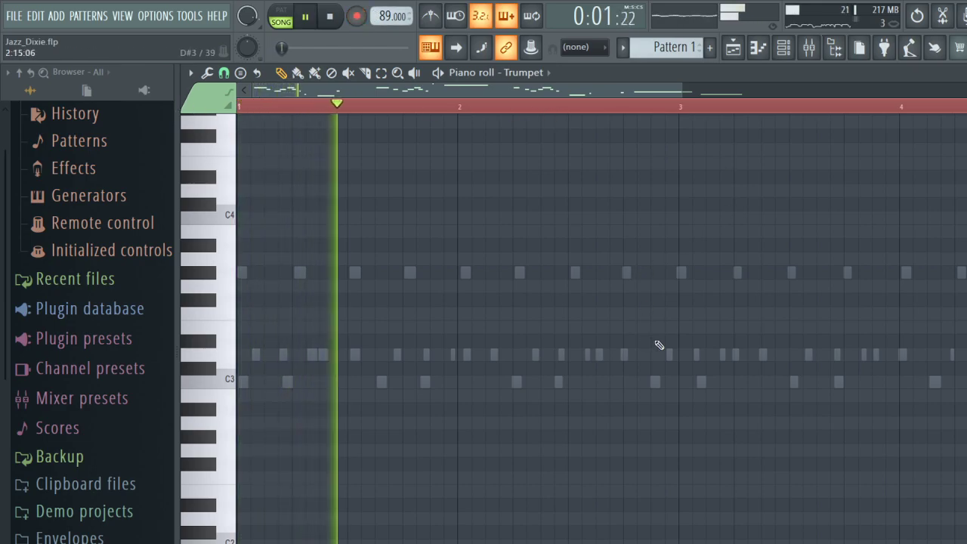
scroll(665, 346, down, 5)
scroll(380, 211, down, 3)
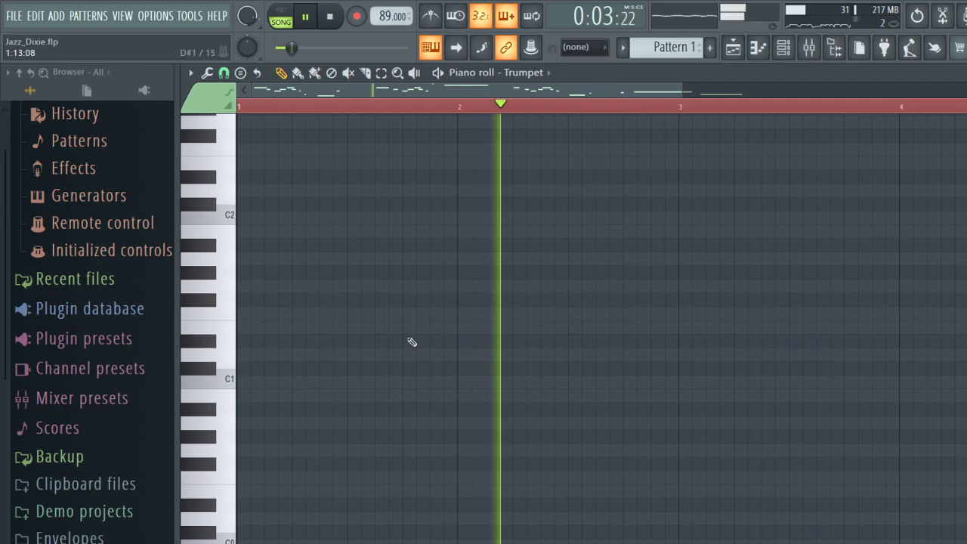
scroll(411, 335, up, 8)
key(space)
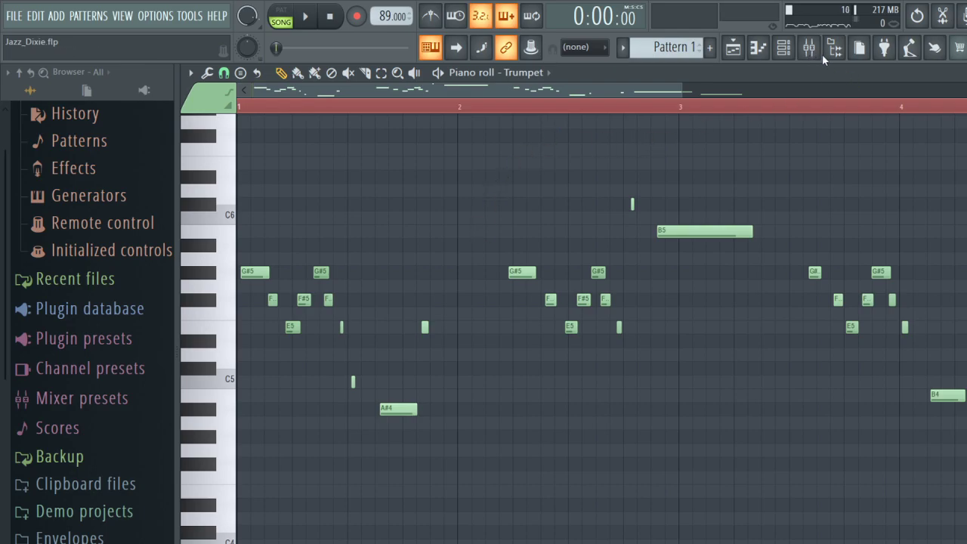
key(ctrl+a)
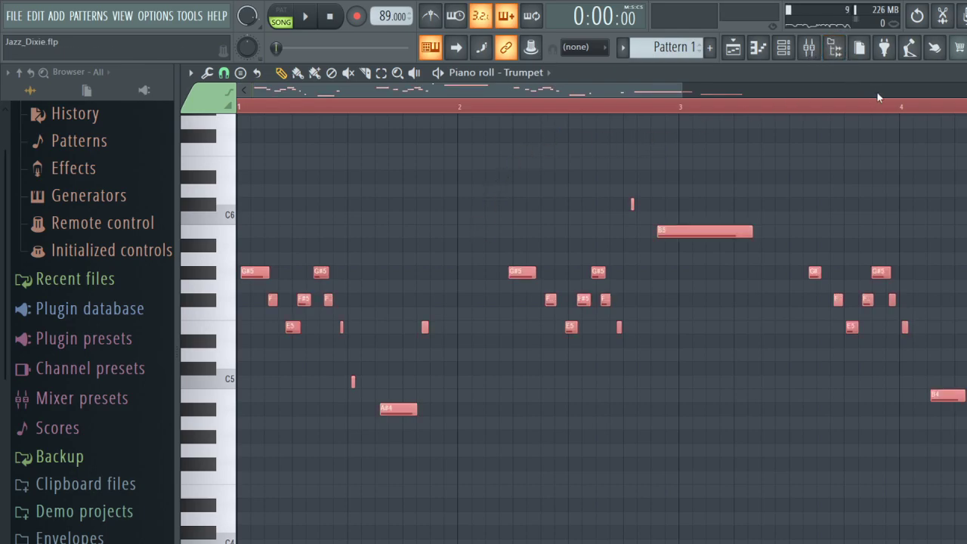
scroll(879, 90, right, 2)
key(space)
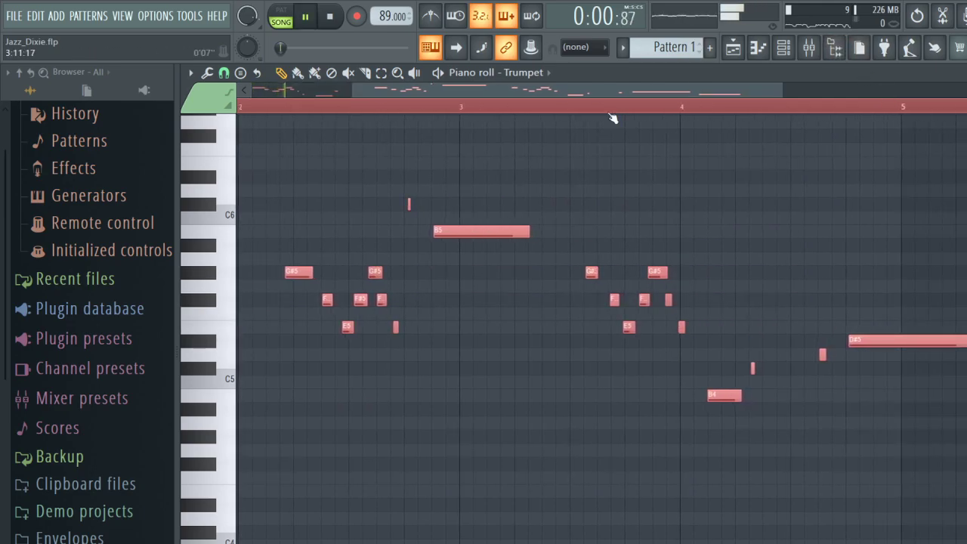
key(space)
scroll(250, 175, up, 2)
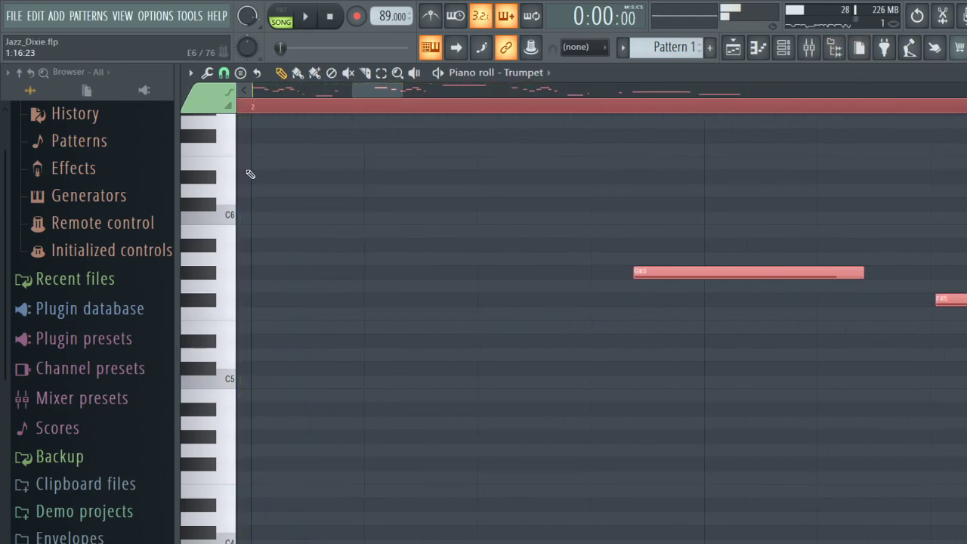
drag(401, 91, 250, 89)
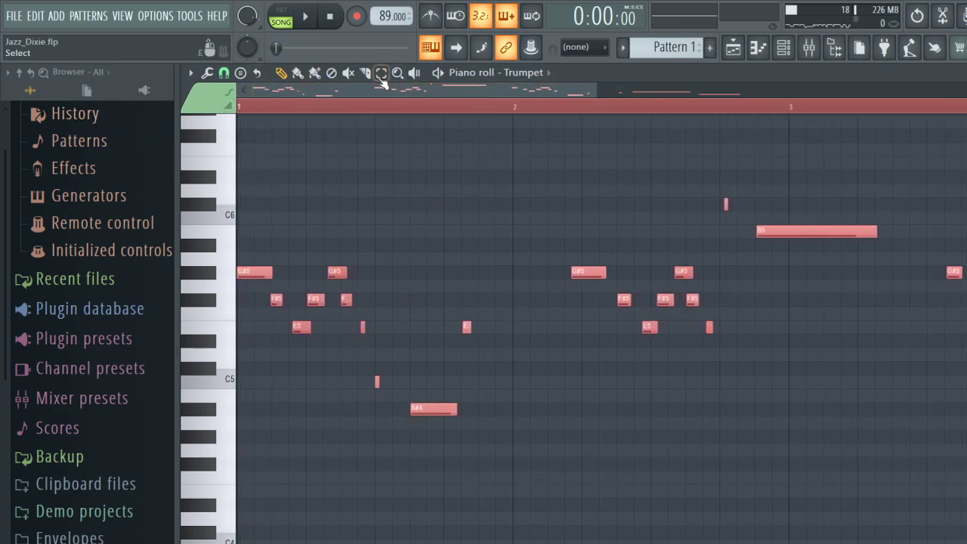
Raise the two low trumpet notes in bar 1 by a semitone to C#5 and B4 and listen to the change.
drag(355, 362, 509, 470)
key(Up)
key(space)
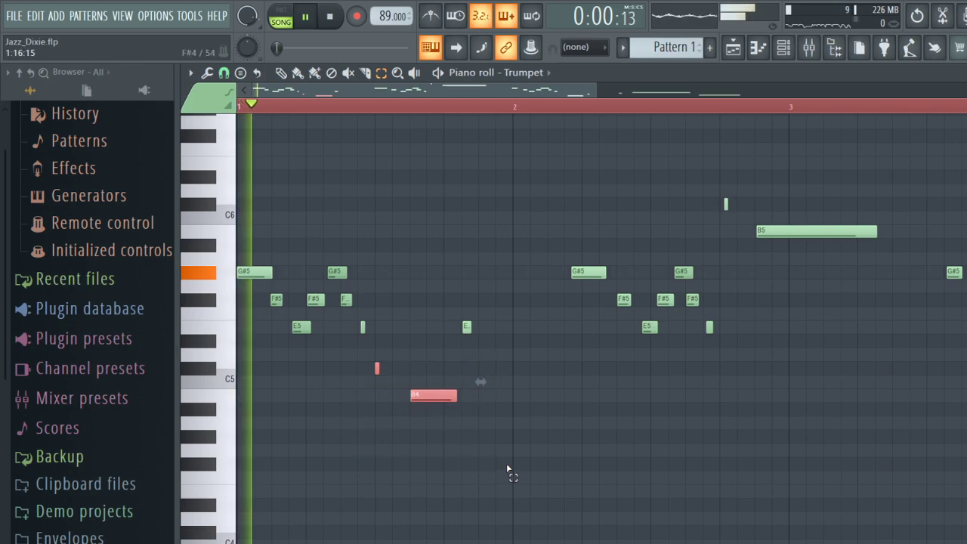
click(467, 326)
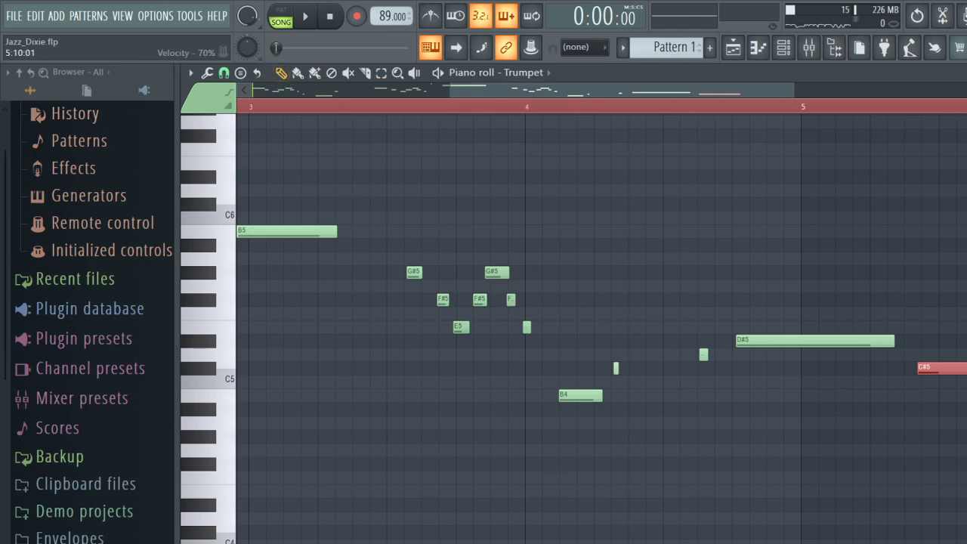
Shift the bar 2 trumpet phrase slightly earlier and lower the short note ahead of the long D#5 to C#5.
click(780, 48)
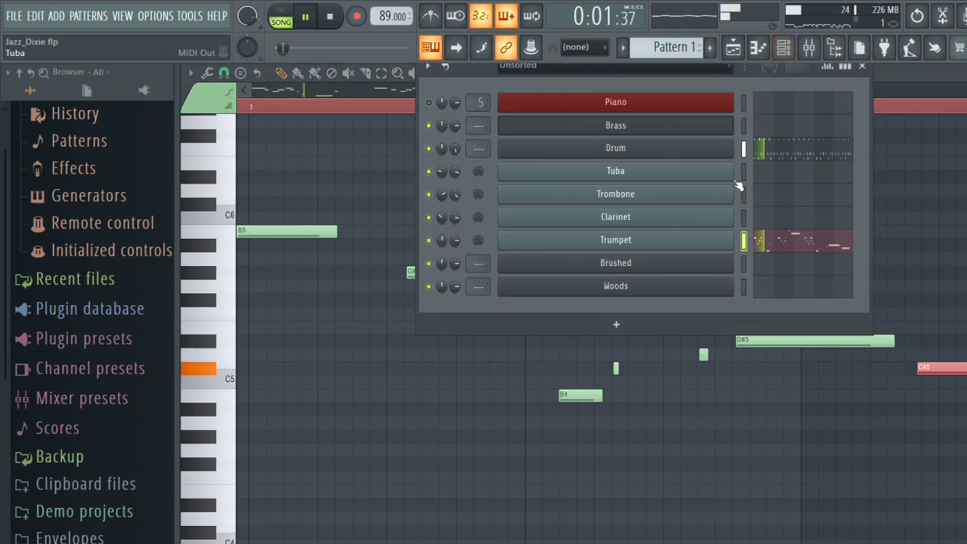
click(758, 244)
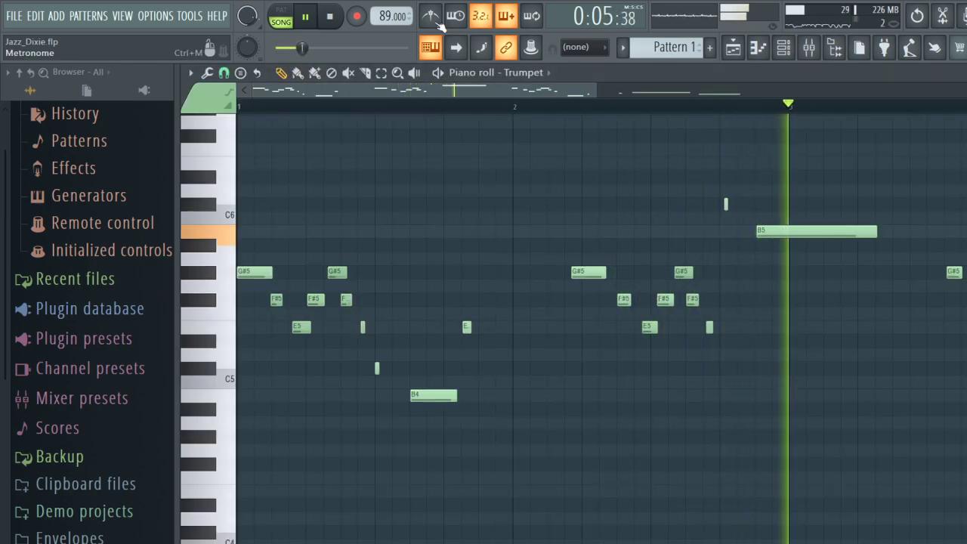
click(382, 76)
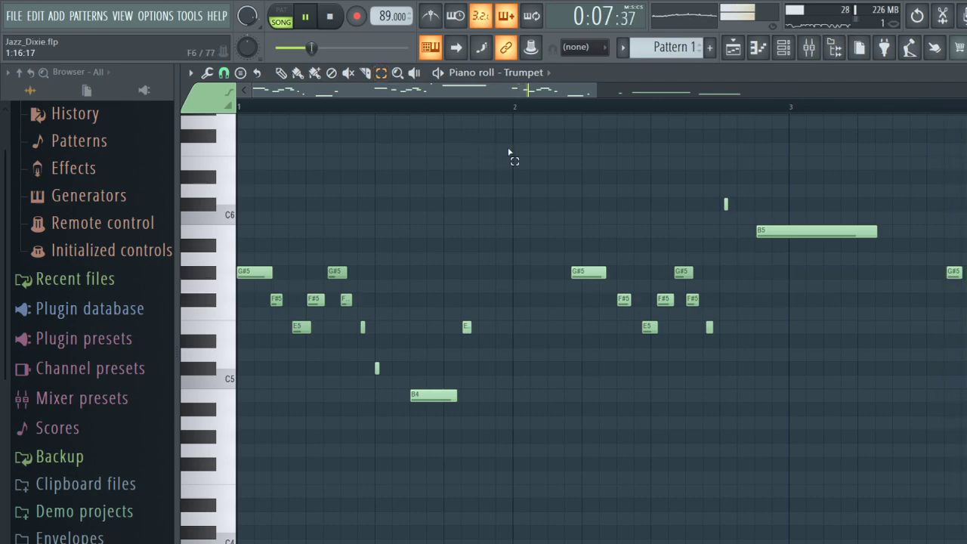
drag(514, 144, 738, 383)
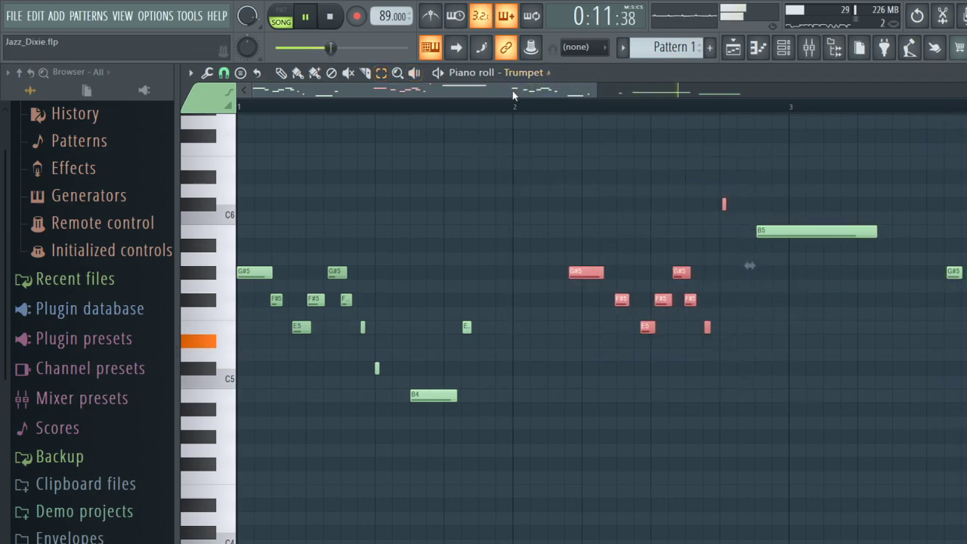
drag(512, 90, 658, 121)
drag(902, 349, 951, 375)
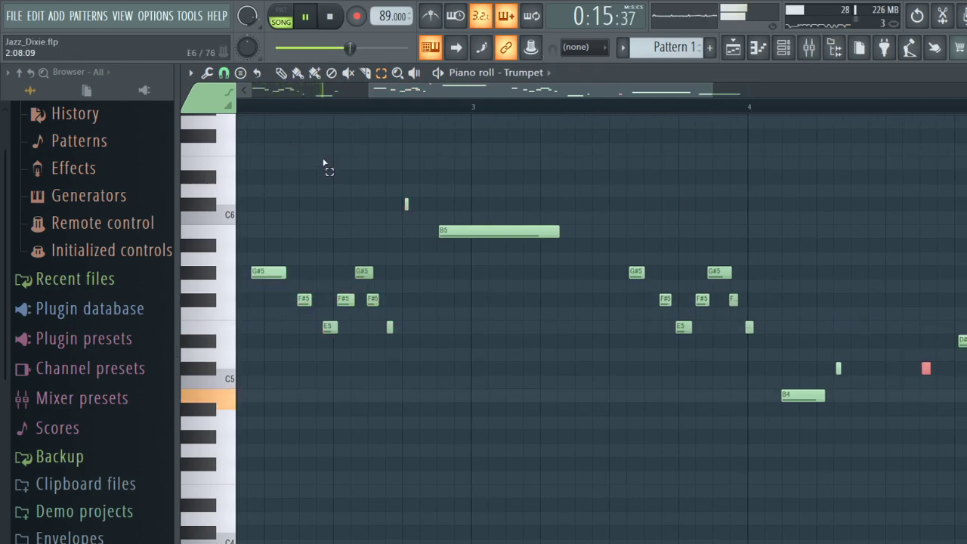
Check the corrected trumpet phrases against song playback and return to the playlist with playback stopped.
click(422, 87)
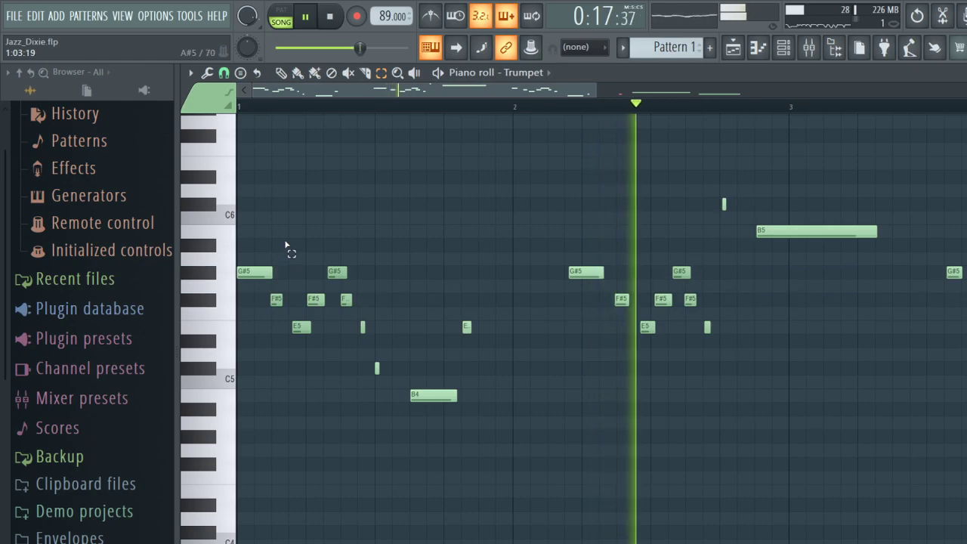
drag(286, 236, 511, 514)
drag(545, 260, 737, 374)
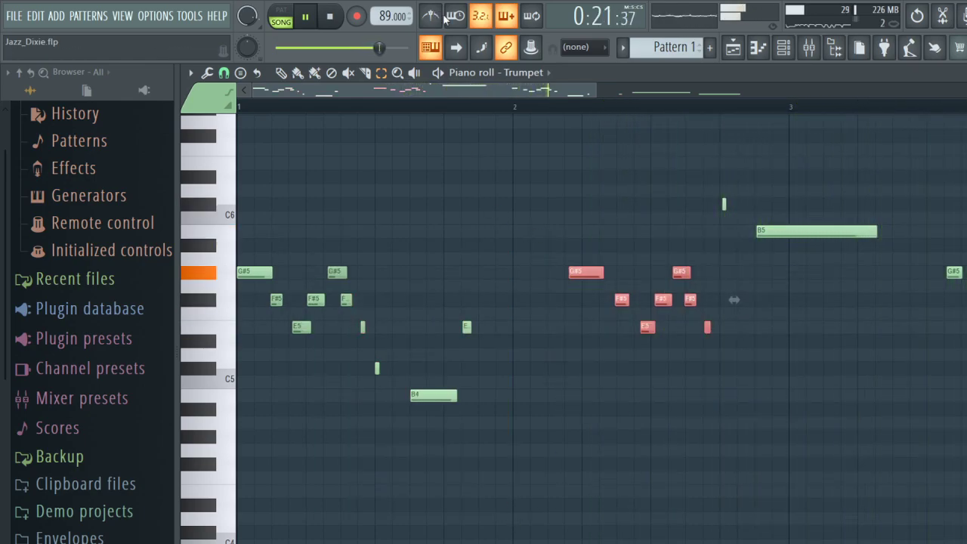
click(525, 90)
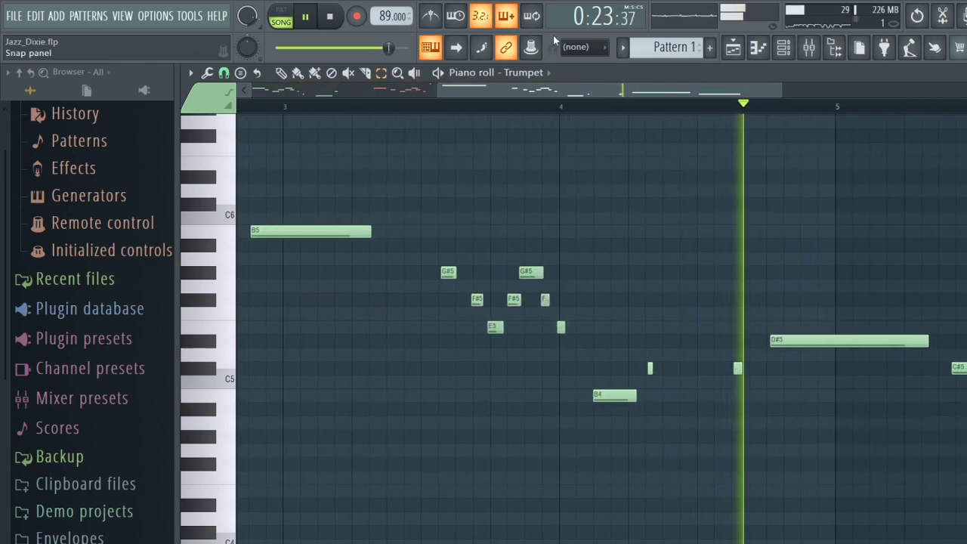
click(733, 47)
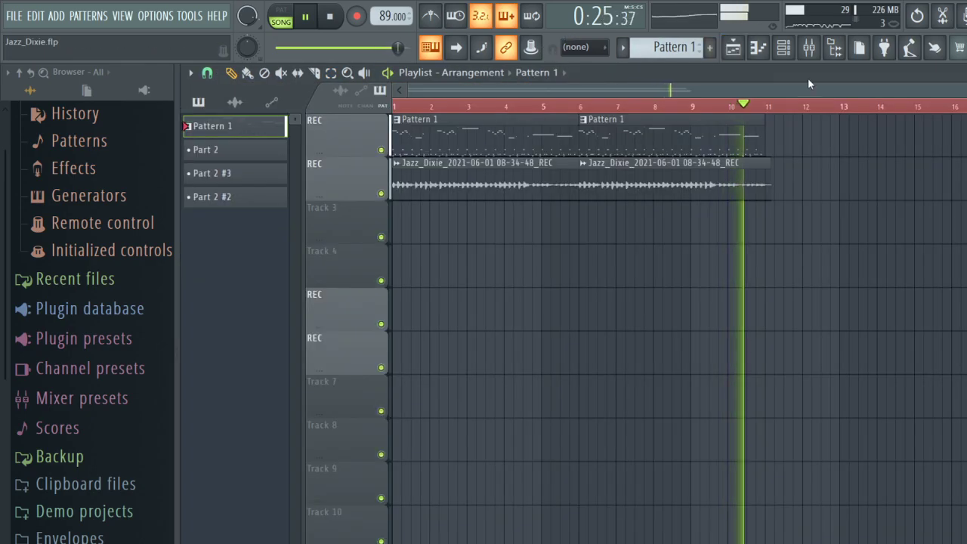
key(space)
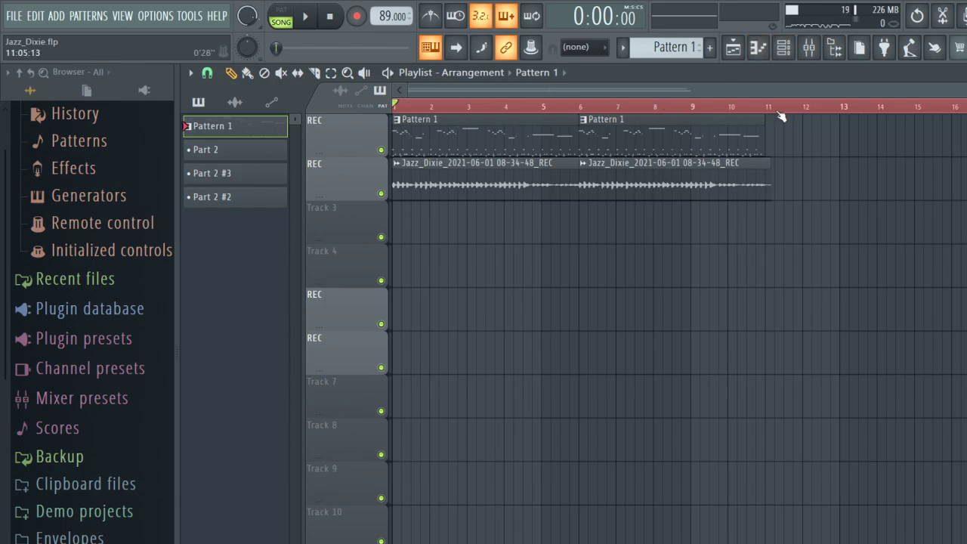
Select the Clarinet channel and rehearse a clarinet melody on the MIDI keyboard over repeated playback of the song.
click(782, 48)
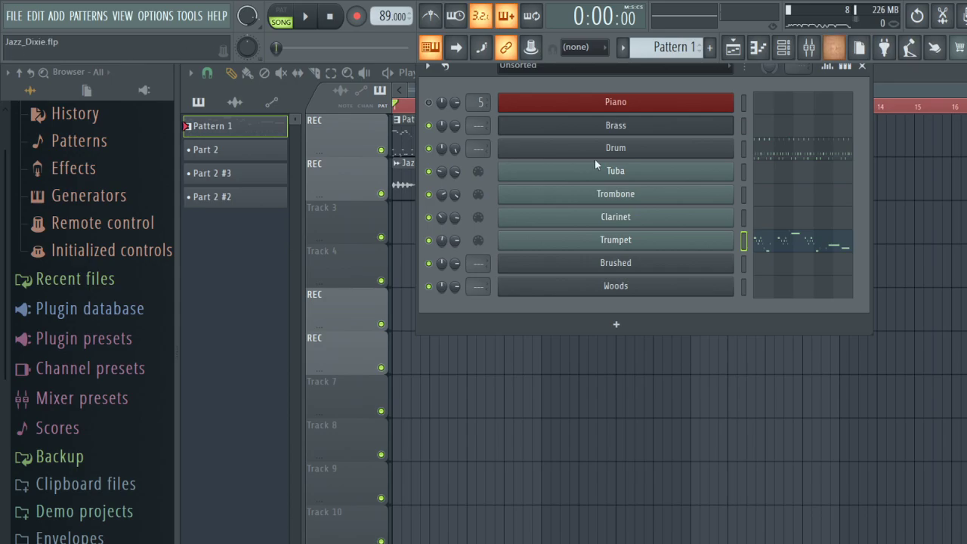
click(734, 49)
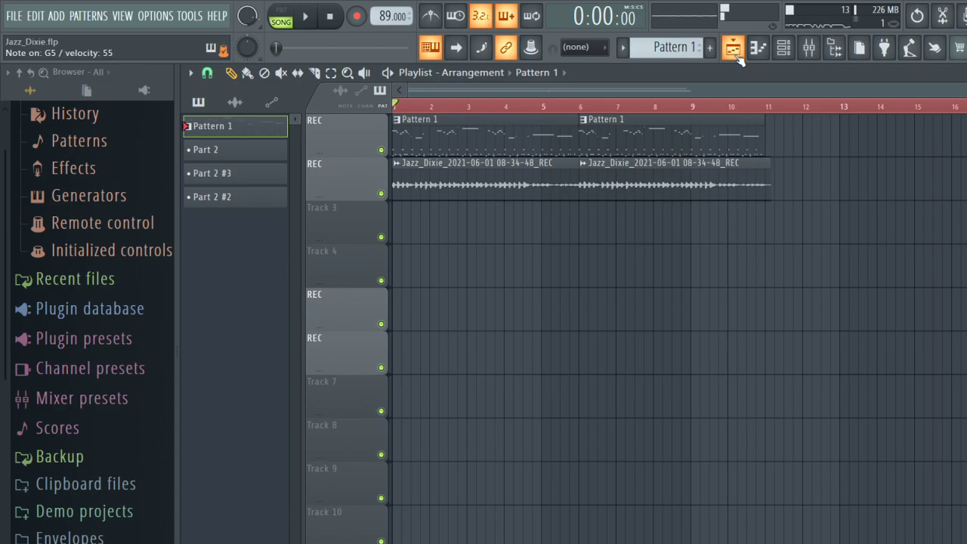
key(space)
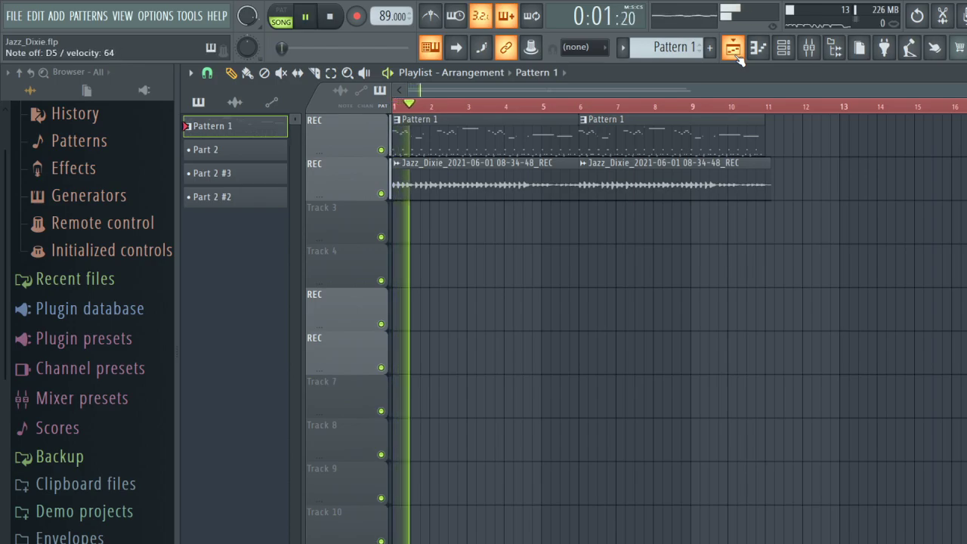
key(space)
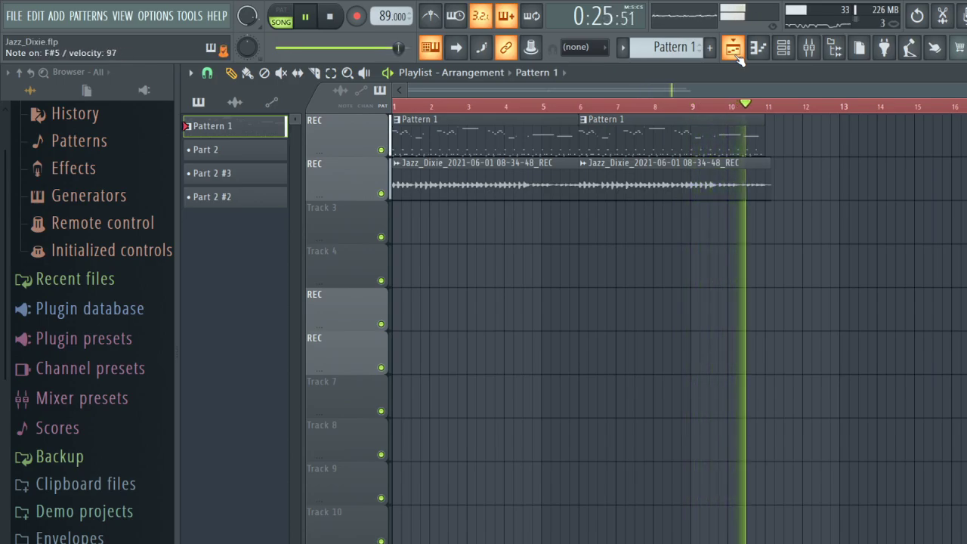
key(space)
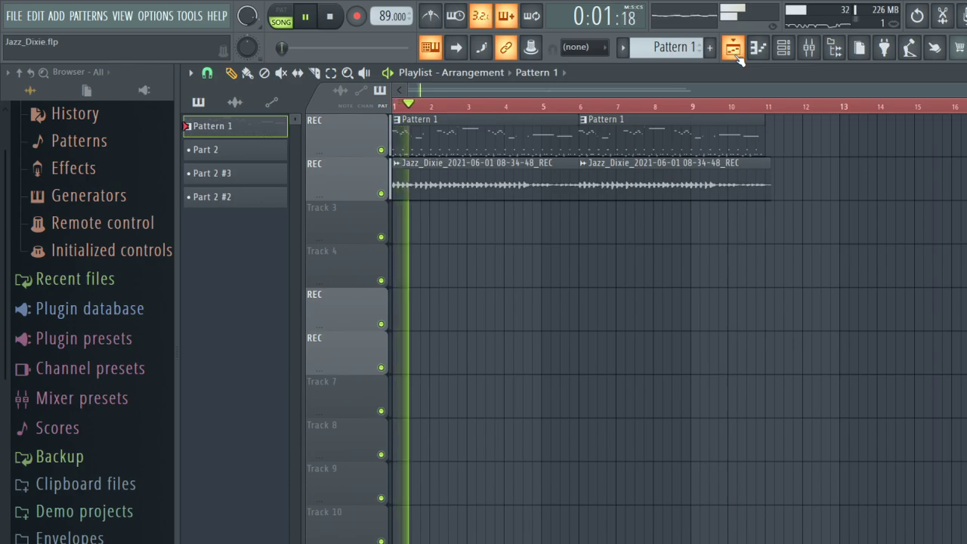
key(space)
key(space)
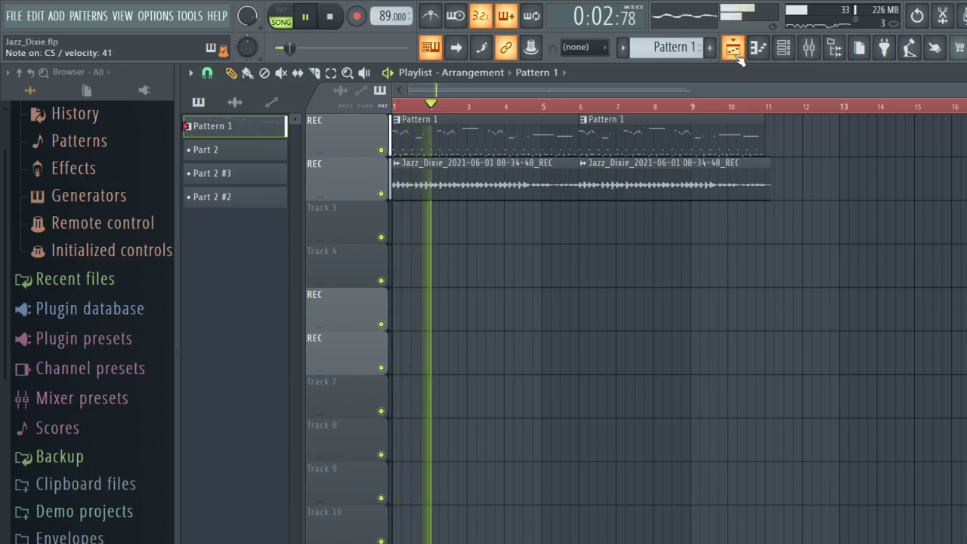
key(space)
key(space)
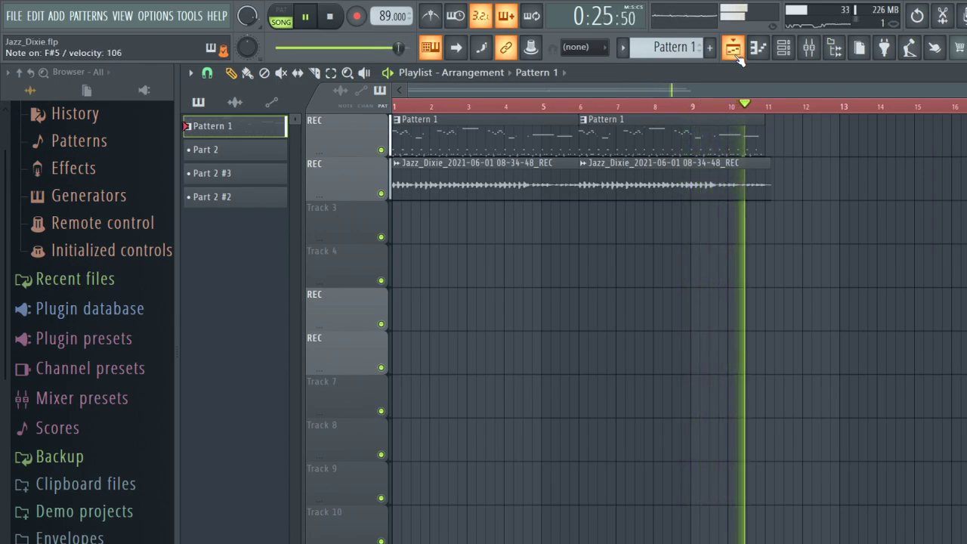
Record a take of the clarinet melody into Pattern 1 and stop recording at bar 6.
key(space)
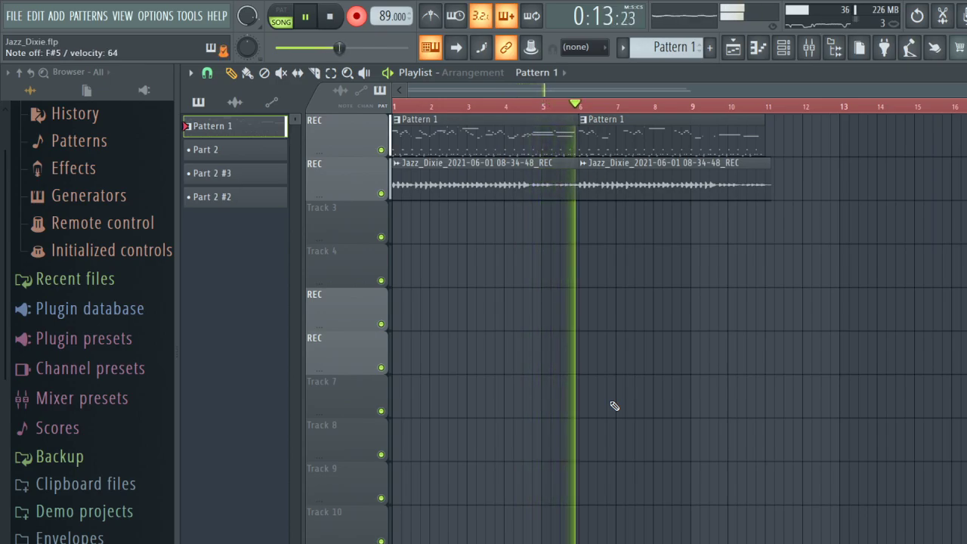
key(space)
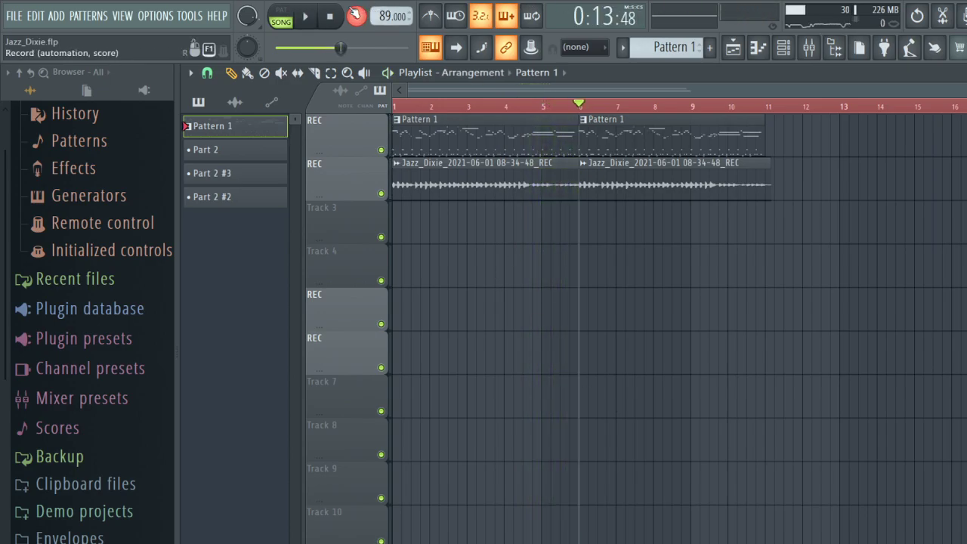
Select the Trombone channel and rehearse a trombone line on the MIDI keyboard over repeated song playback from bar 1.
click(782, 48)
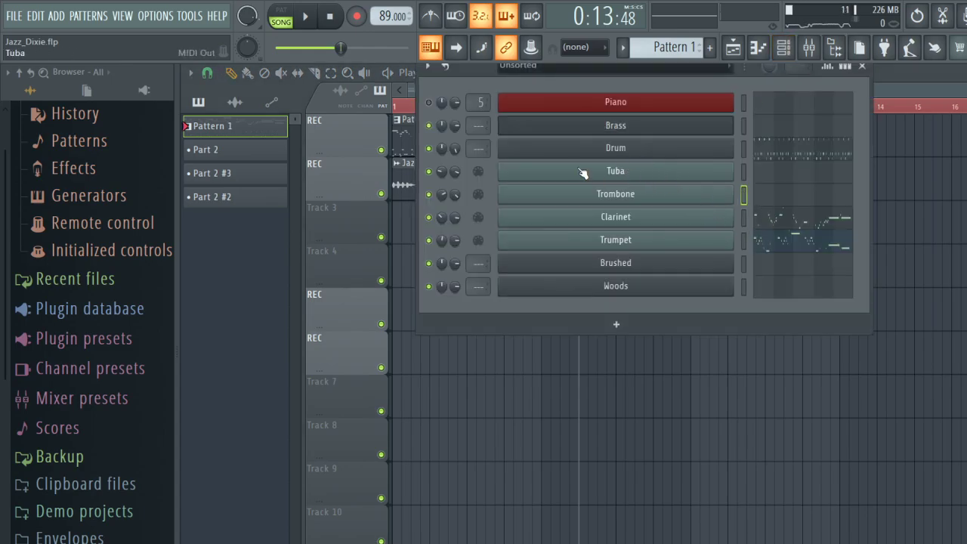
key(F6)
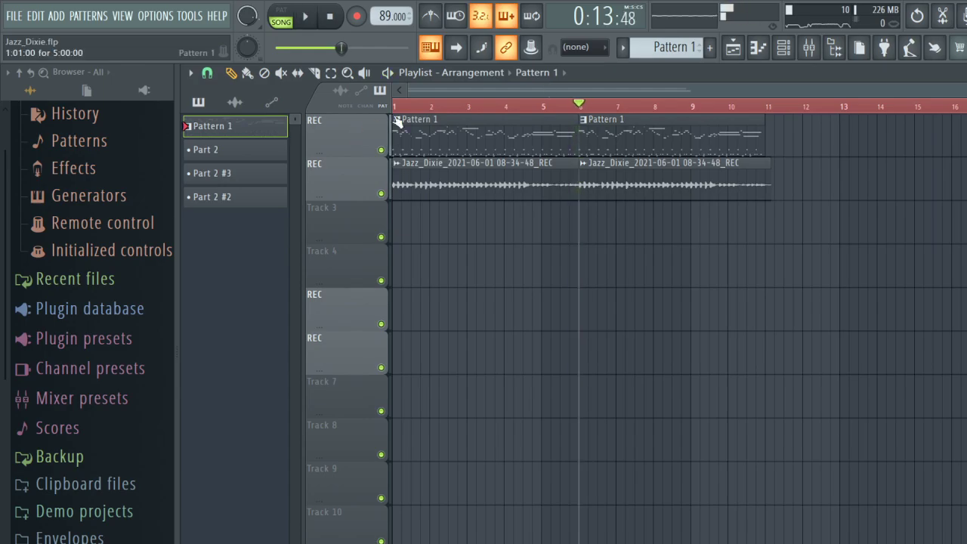
click(431, 106)
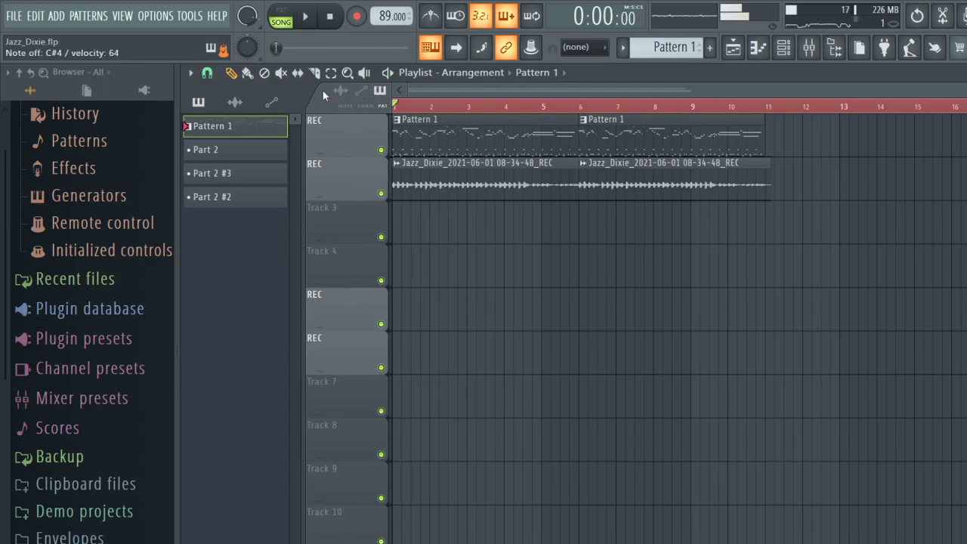
key(space)
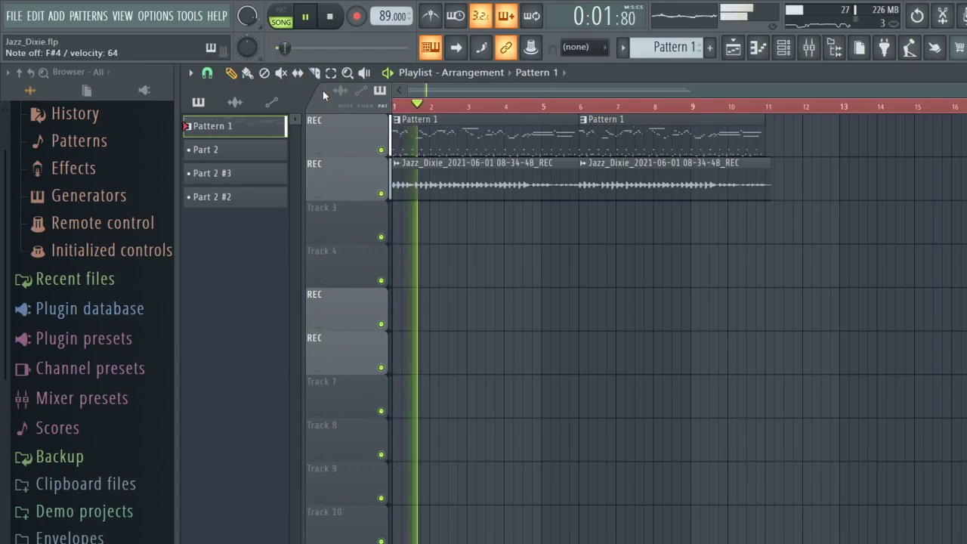
key(space)
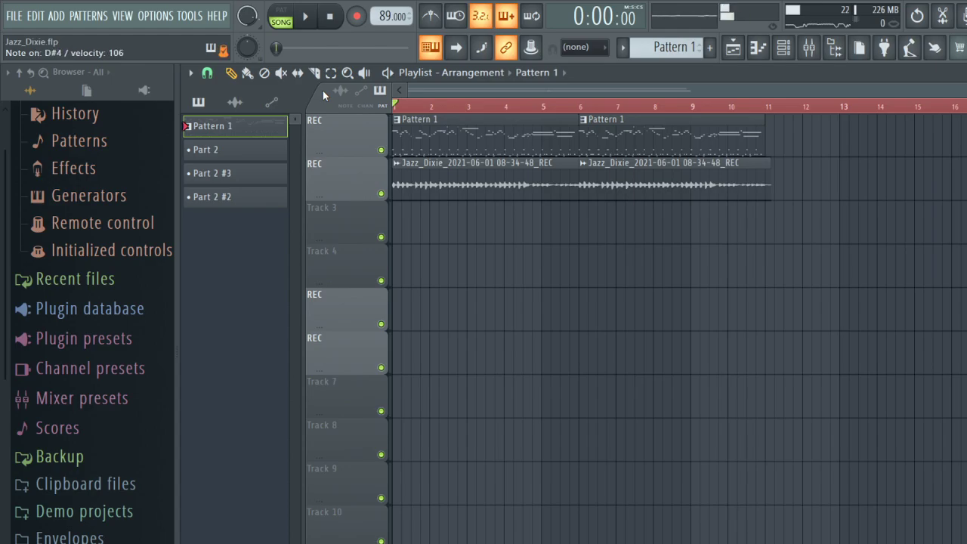
key(space)
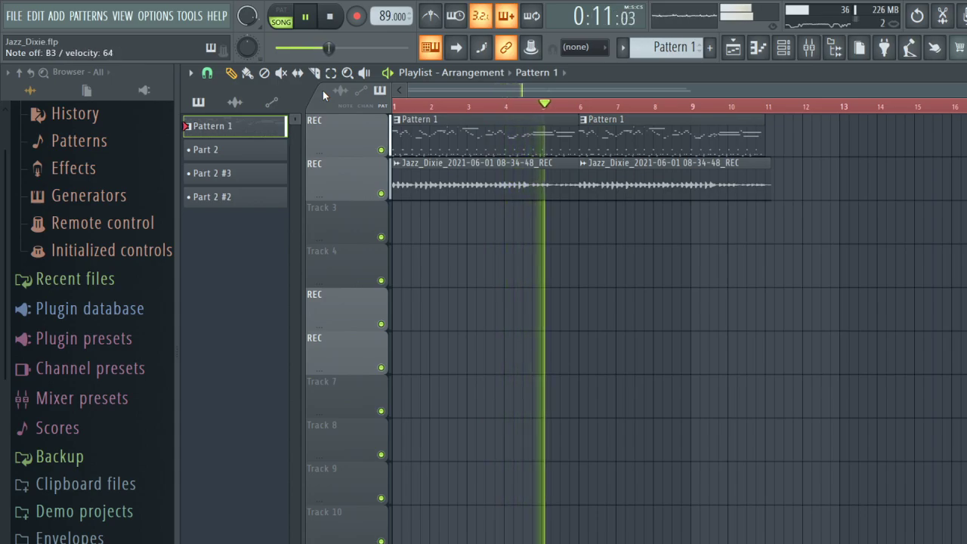
key(space)
key(space)
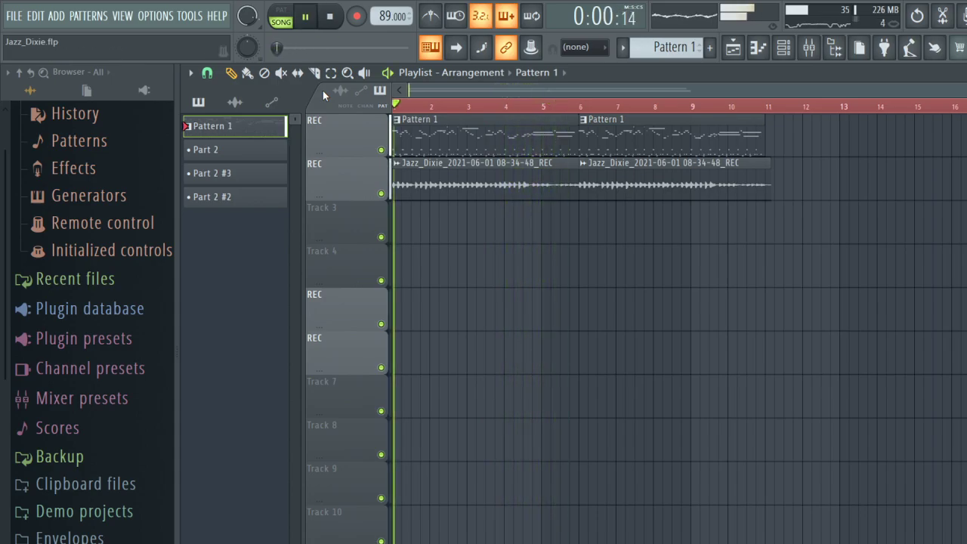
key(space)
key(space)
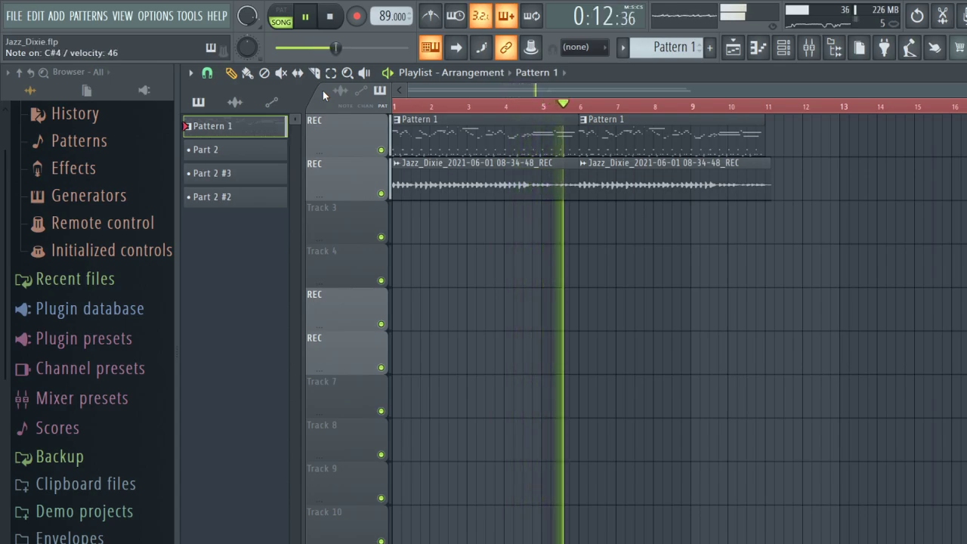
key(space)
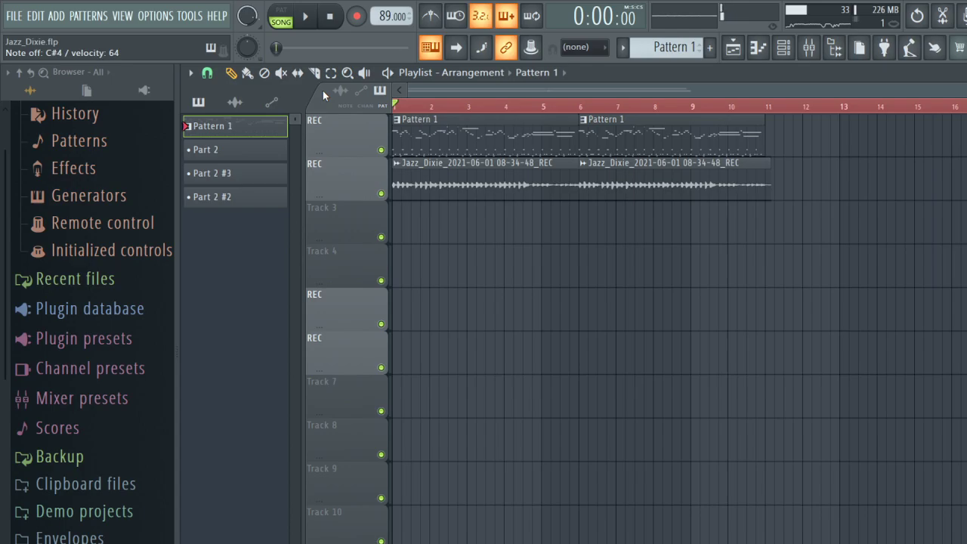
key(space)
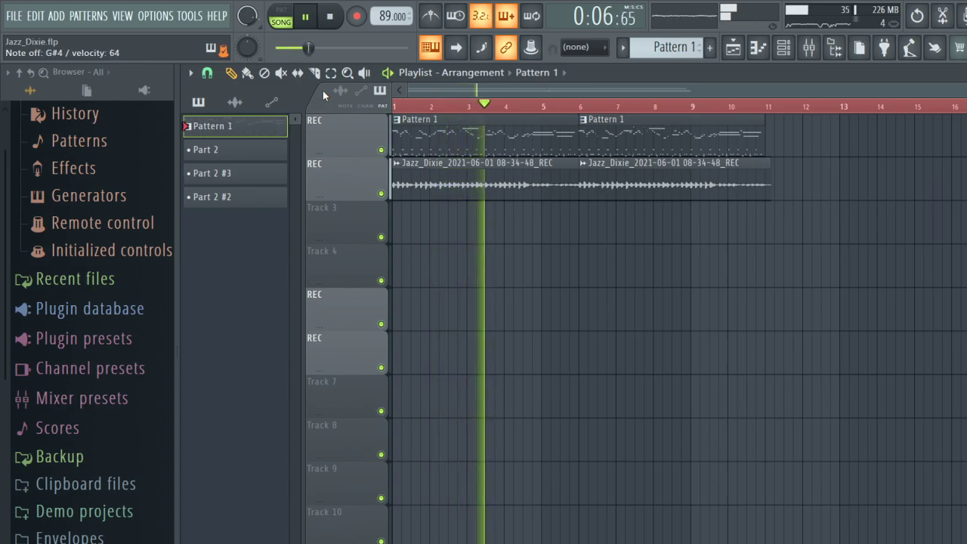
key(space)
key(space)
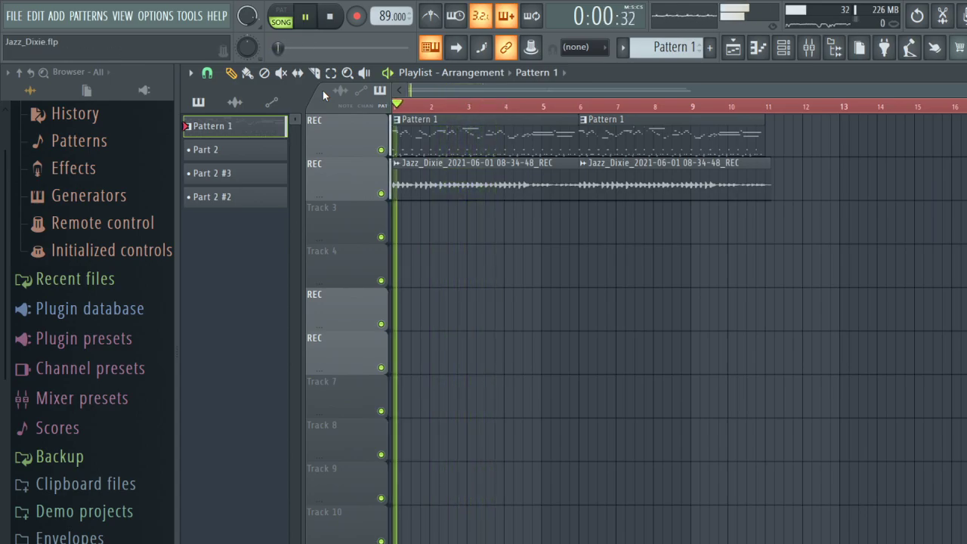
key(space)
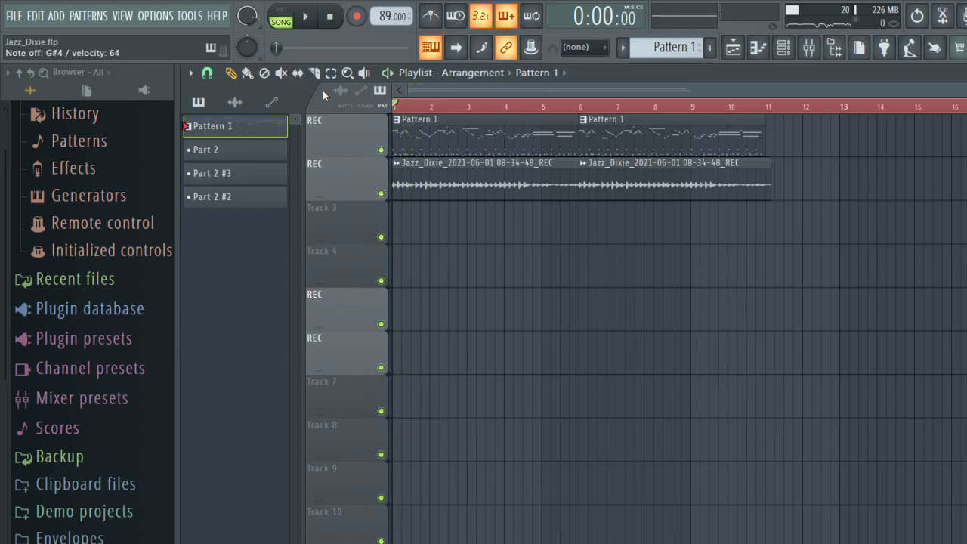
key(space)
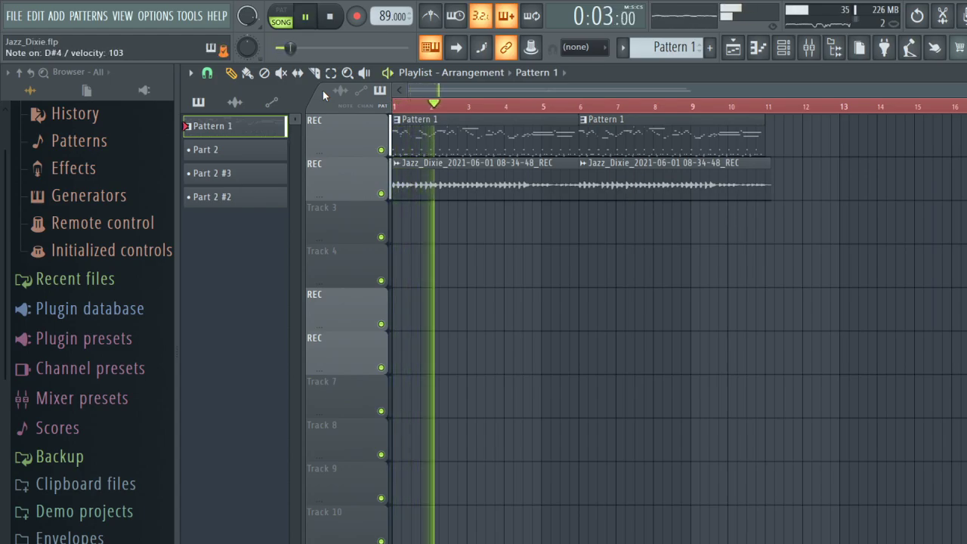
key(space)
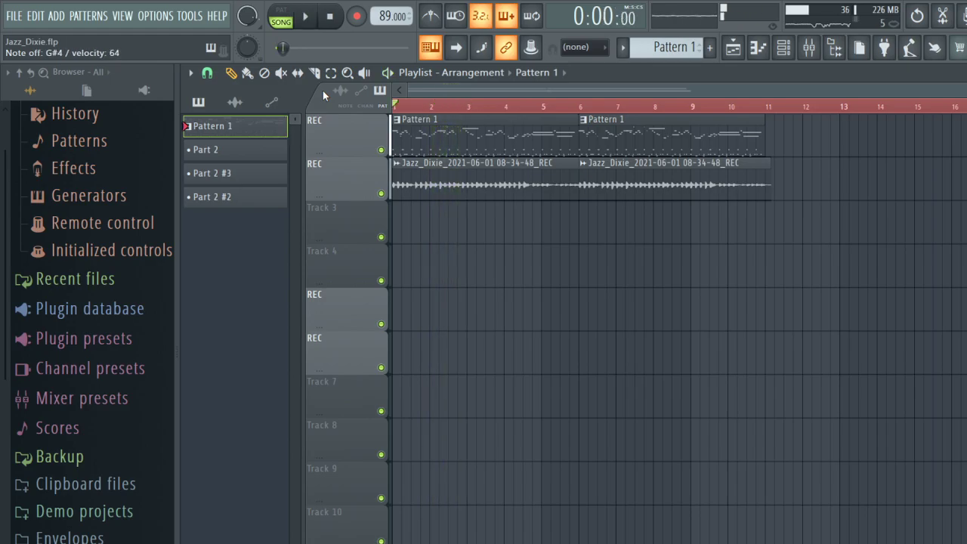
Copy the Trumpet notes into the Trombone channel and transpose them down one octave in its piano roll.
click(783, 47)
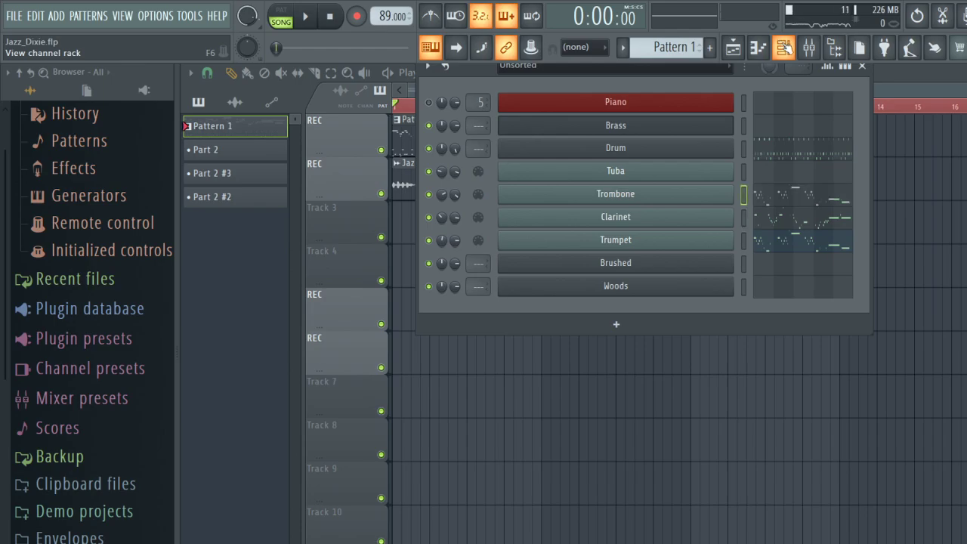
click(785, 194)
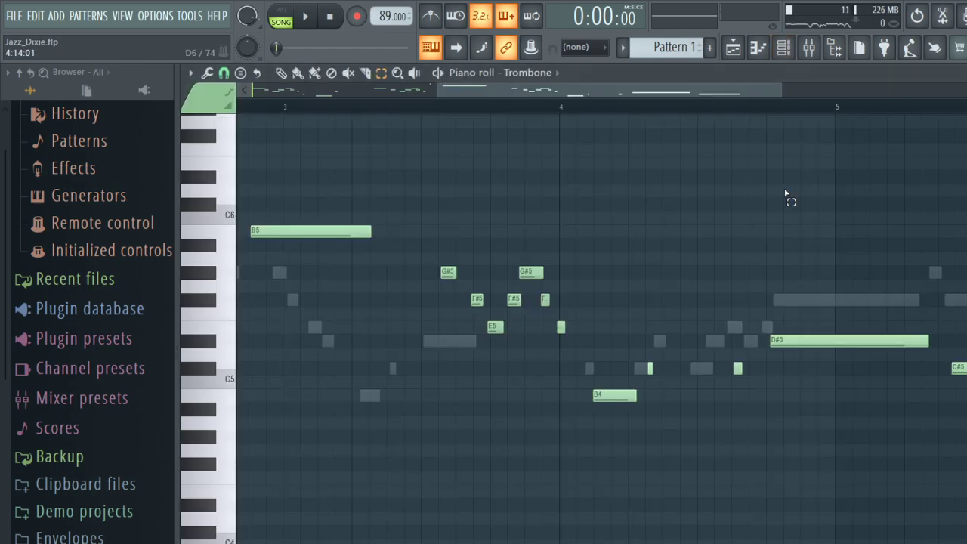
key(ctrl+Down)
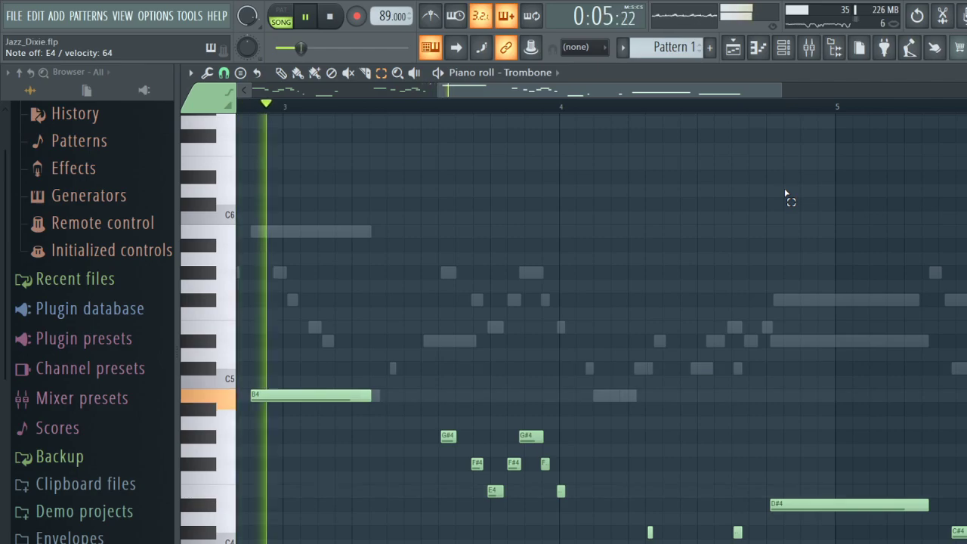
Select all Clarinet notes in Pattern 1 and shift them slightly earlier so the melody starts exactly on bar 1.
click(785, 48)
click(829, 225)
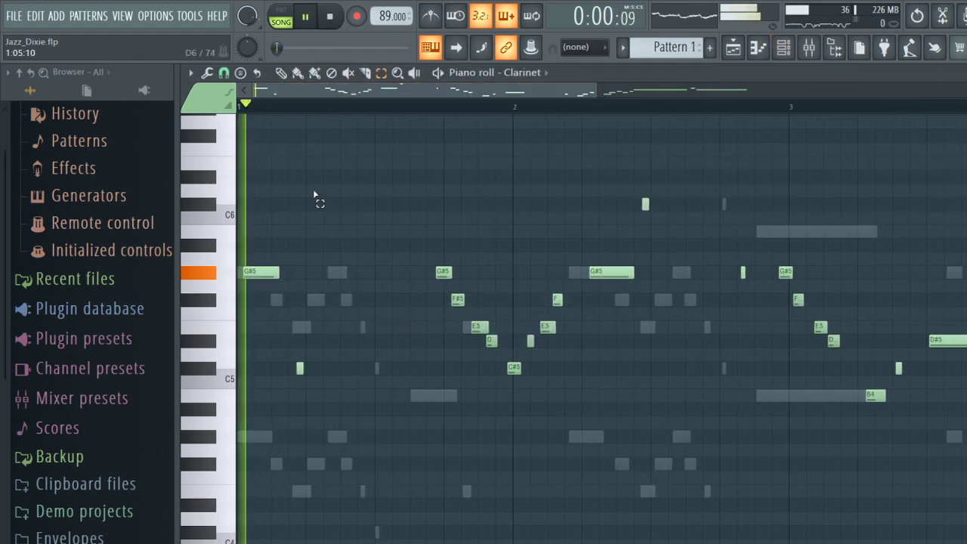
key(ctrl+a)
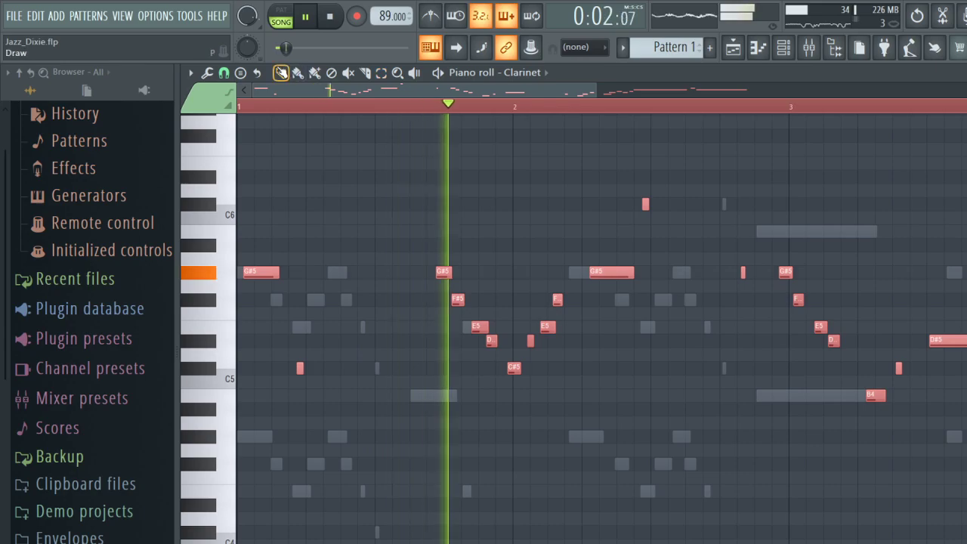
key(space)
scroll(292, 95, down, 4)
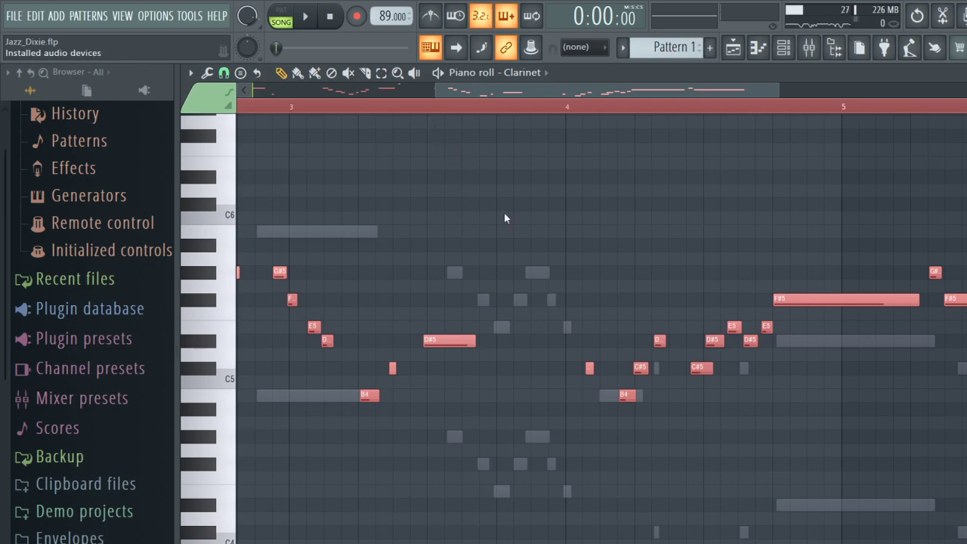
Check the parts with song playback and transpose the whole Clarinet melody up one octave.
click(747, 47)
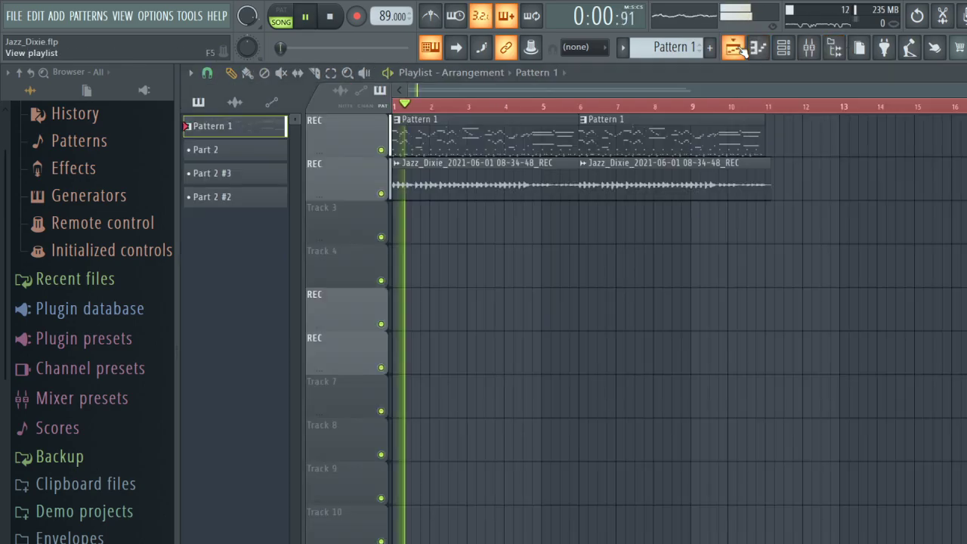
click(783, 46)
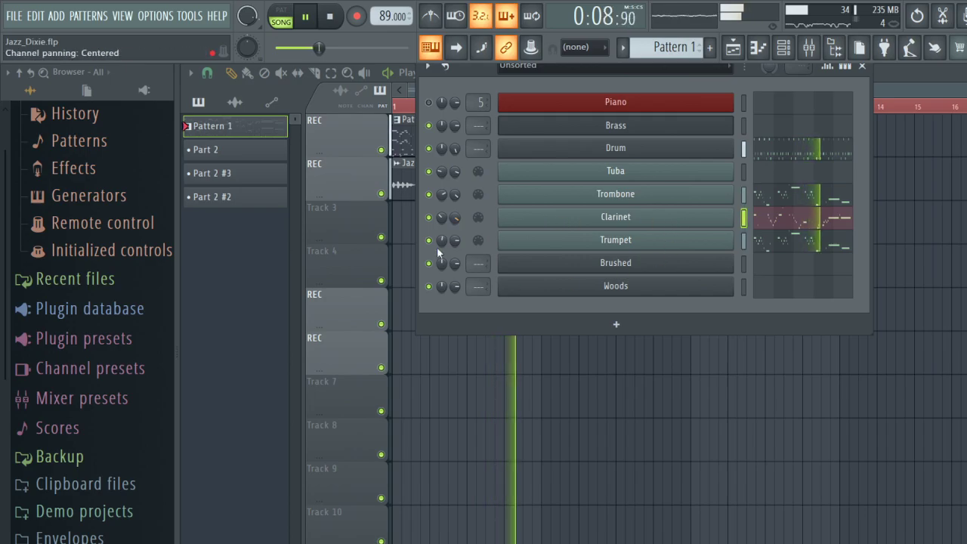
click(767, 220)
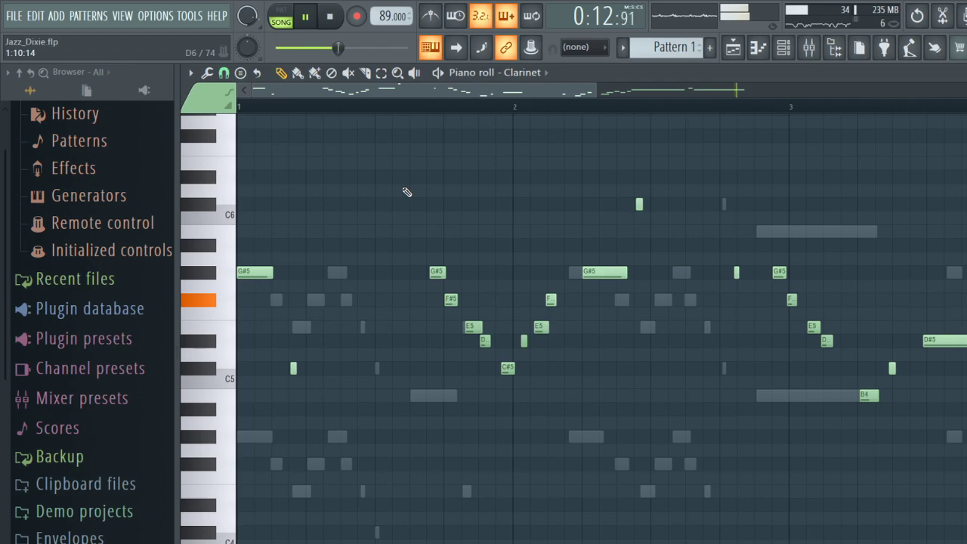
key(ctrl+Up)
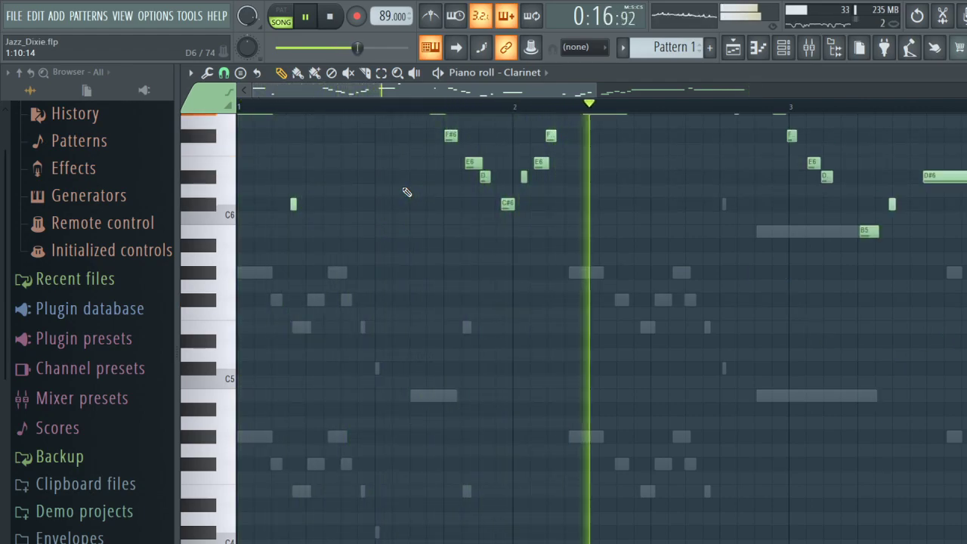
Try a short E3 note below the Clarinet melody at the start of bar 1, and replace it with a short F2 note.
scroll(707, 377, up, 4)
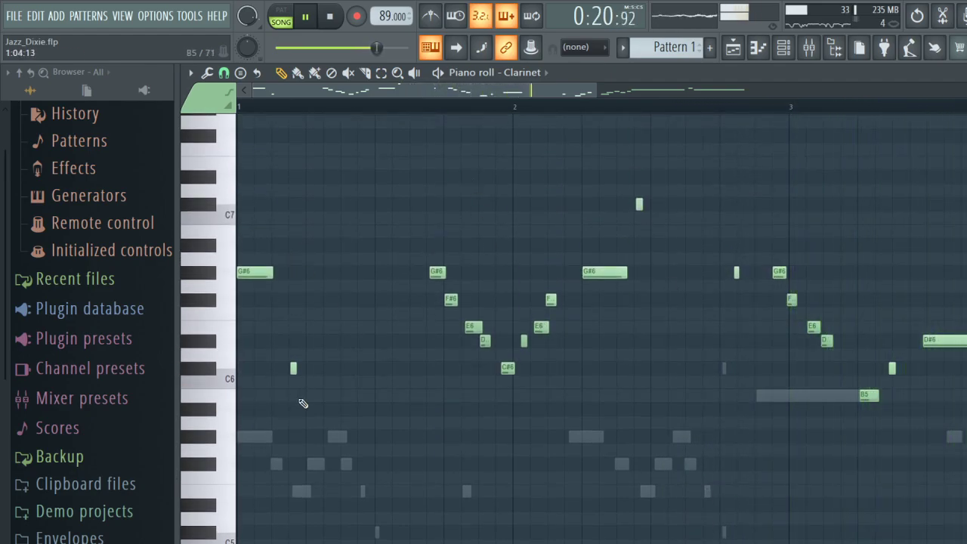
scroll(309, 411, down, 5)
scroll(314, 420, down, 5)
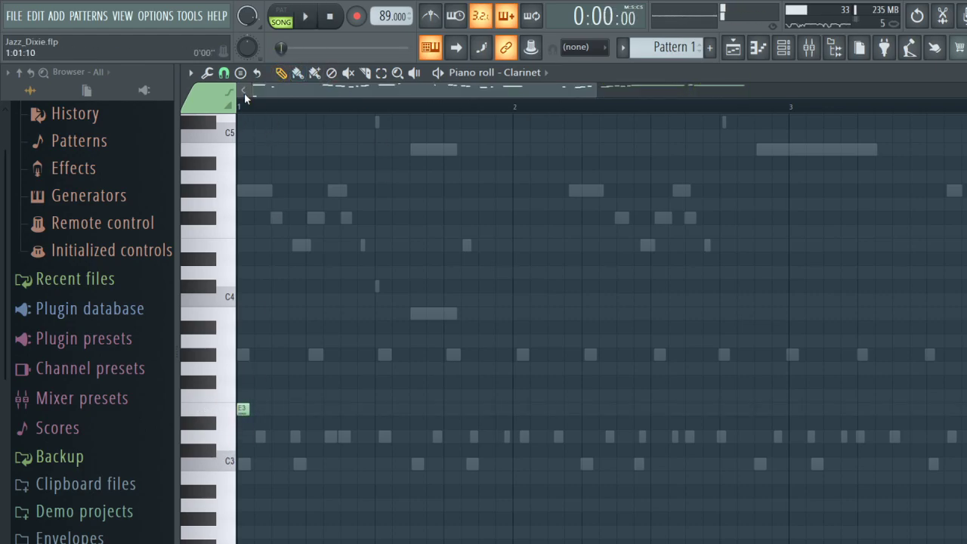
key(space)
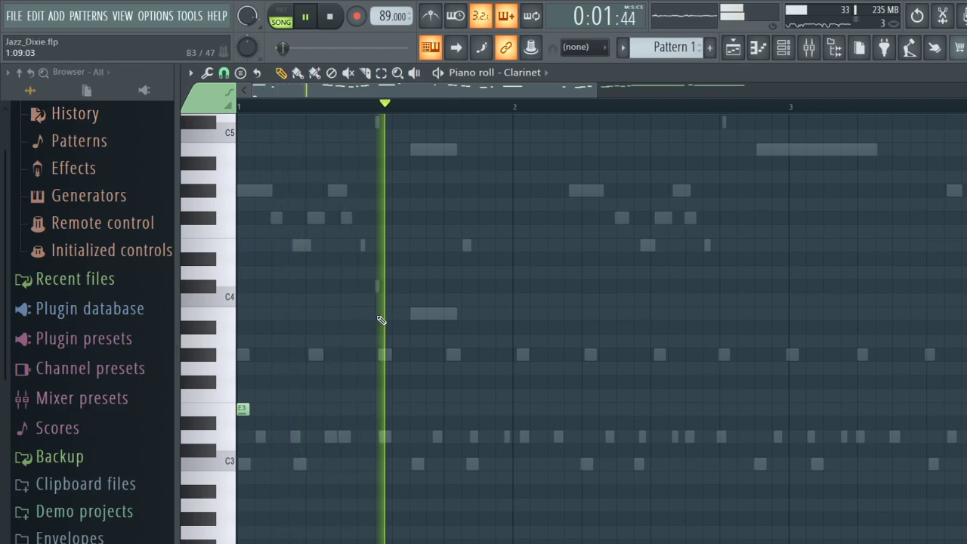
scroll(249, 430, down, 5)
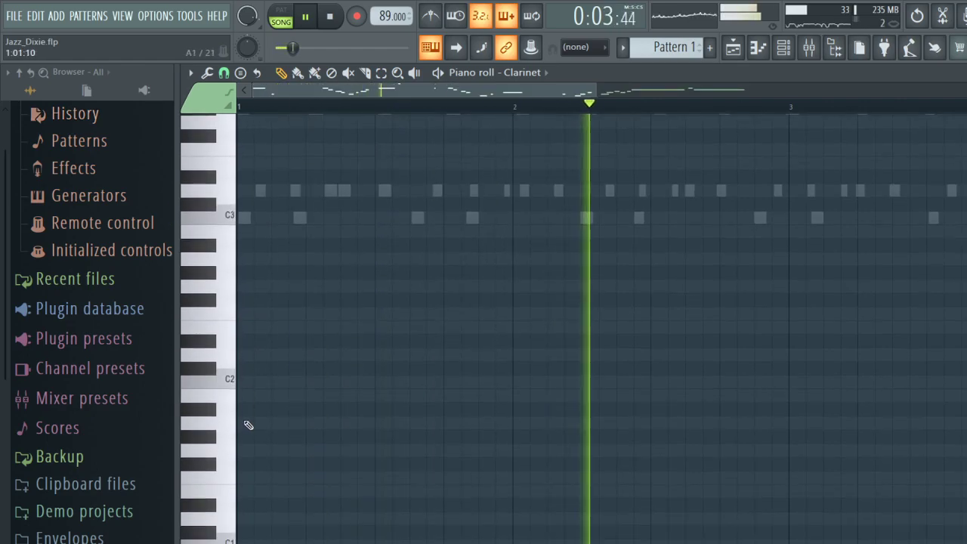
click(255, 313)
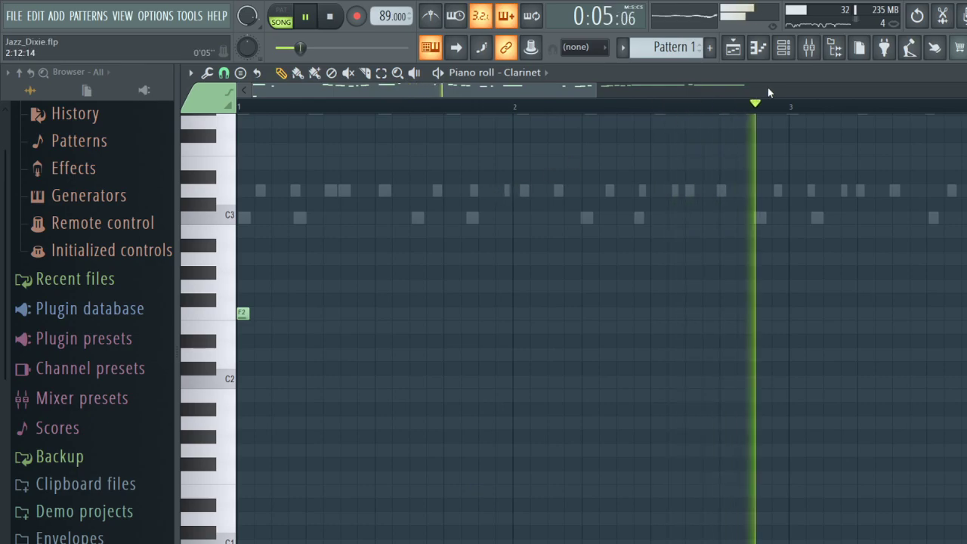
Select the Tuba channel and rehearse a tuba line on the MIDI keyboard over song playback in the playlist.
click(783, 47)
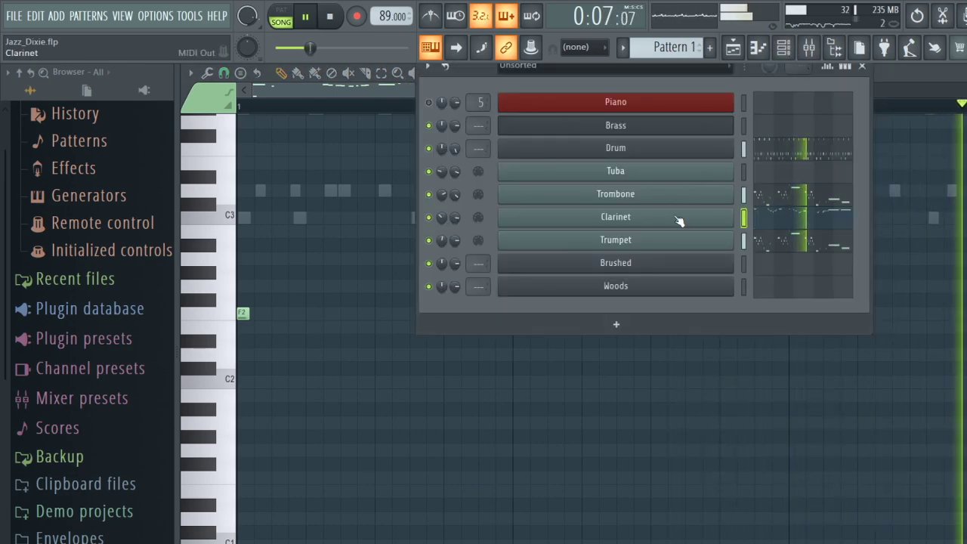
key(space)
click(741, 174)
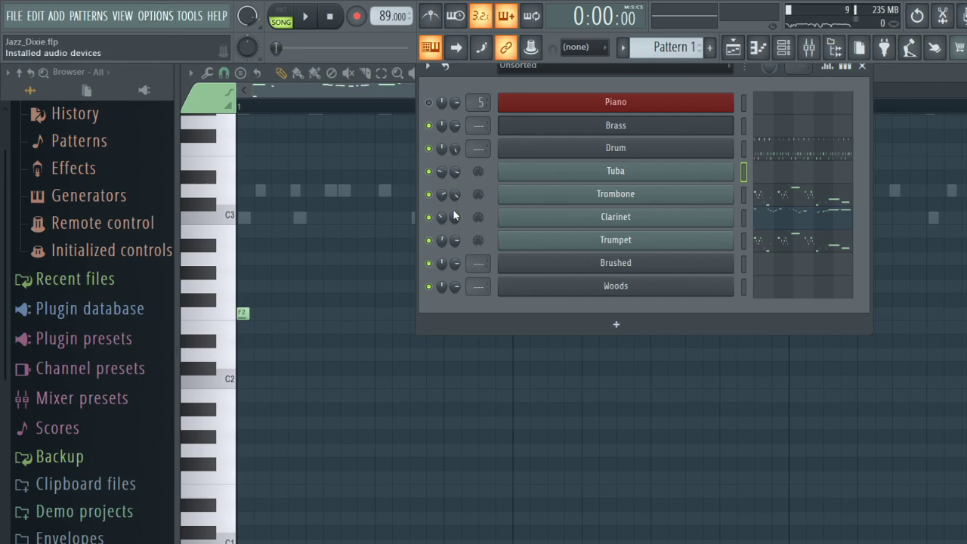
click(864, 68)
click(742, 47)
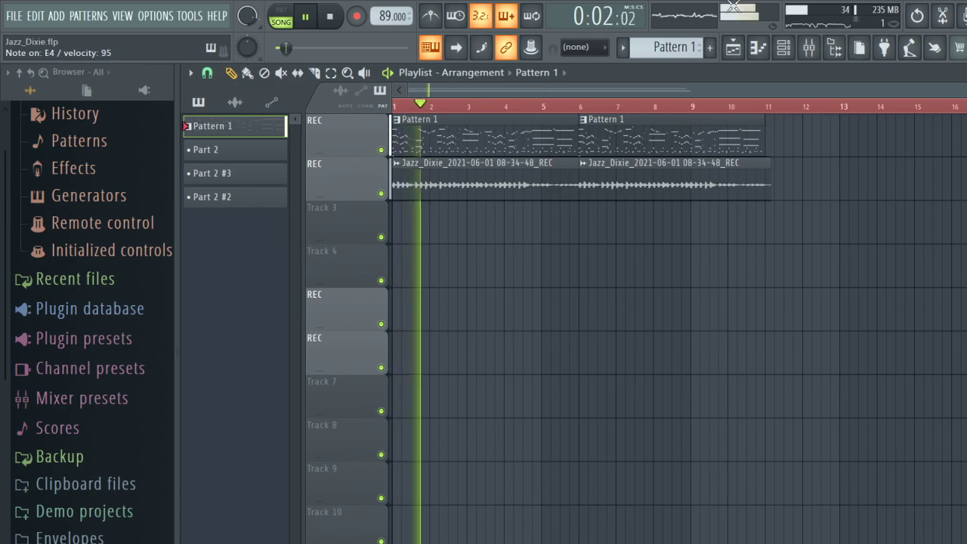
key(space)
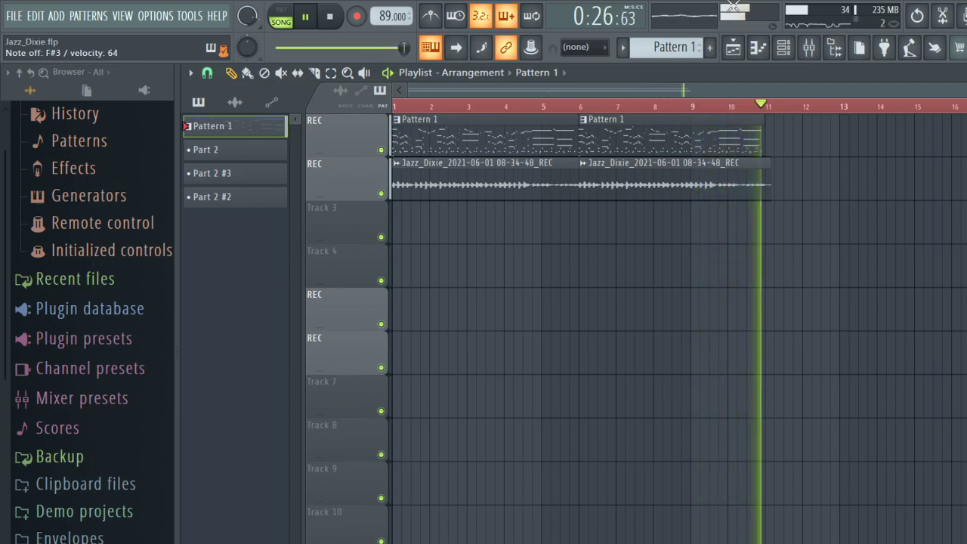
Record the Tuba line into Pattern 1 from the start of the song over playback.
key(space)
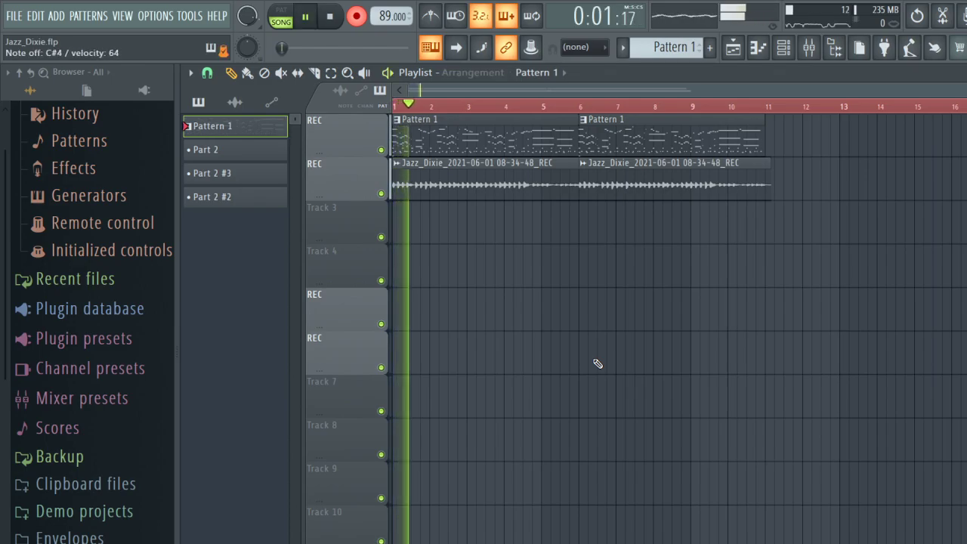
key(space)
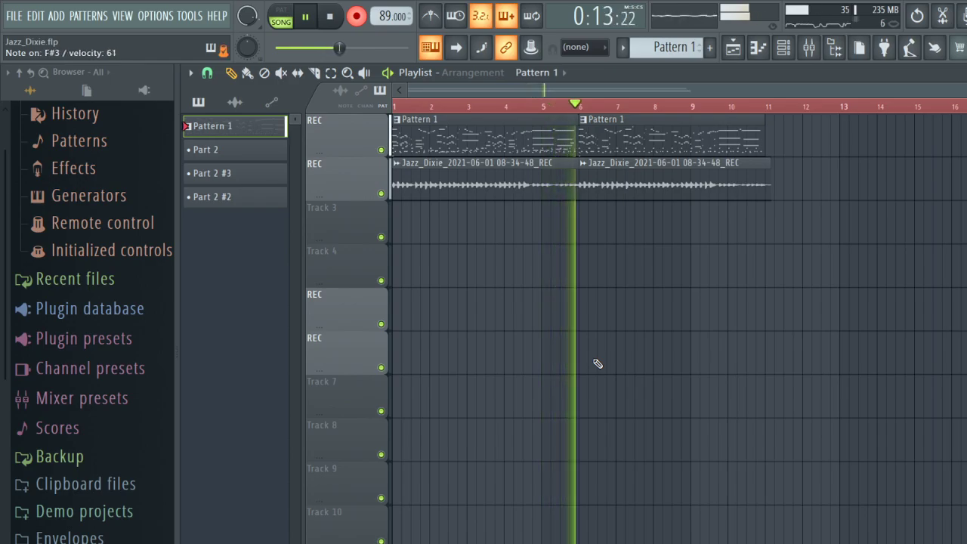
key(space)
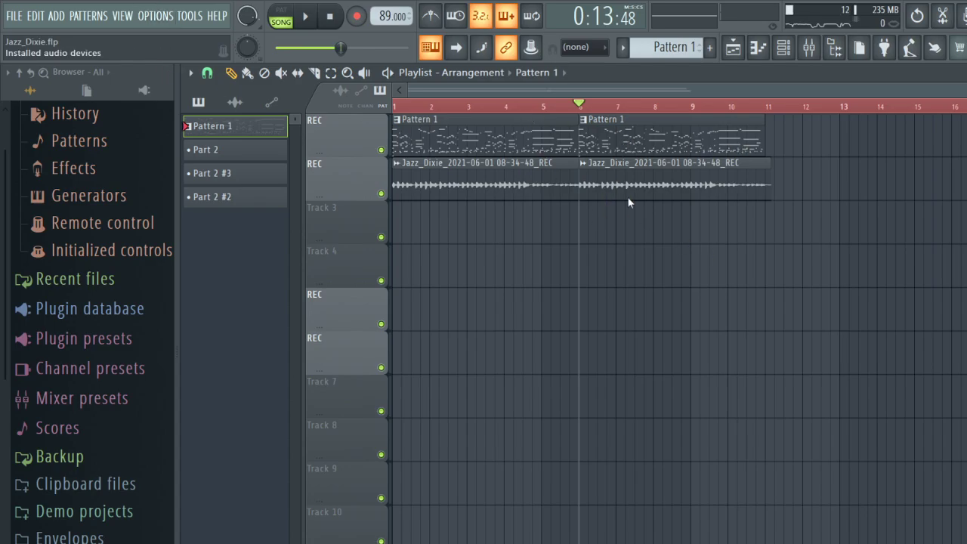
Select all Tuba notes in Pattern 1 and shift them slightly earlier so the line starts exactly on bar 1.
click(781, 49)
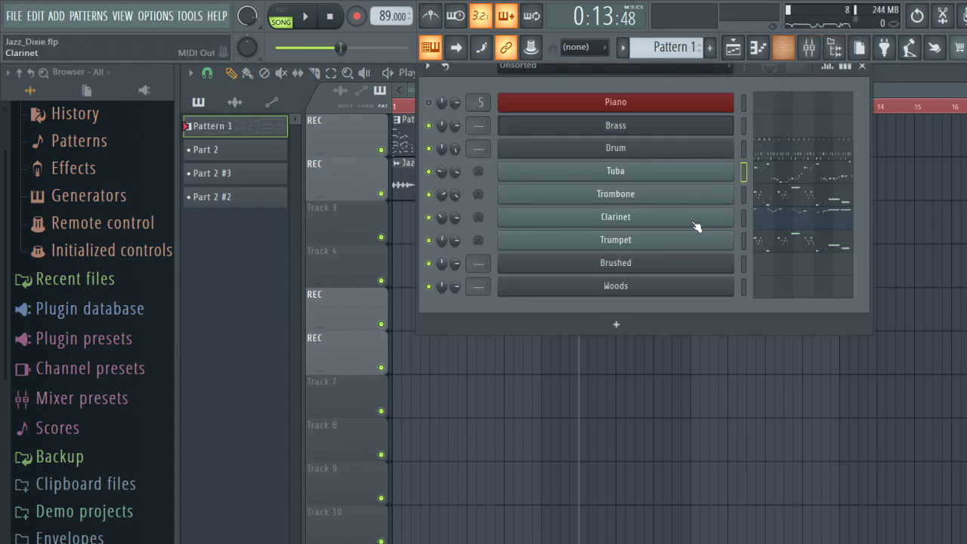
click(764, 174)
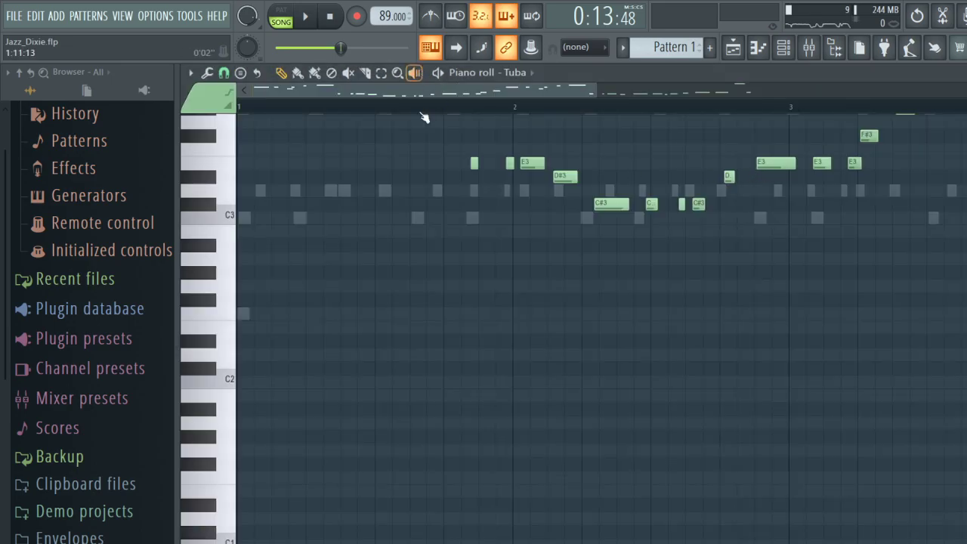
scroll(424, 117, up, 6)
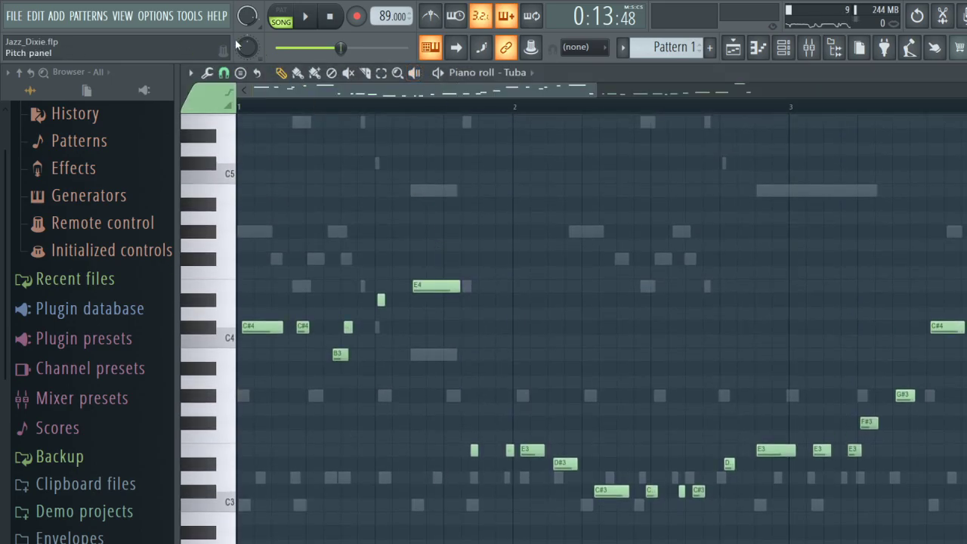
key(ctrl+a)
scroll(236, 46, right, 4)
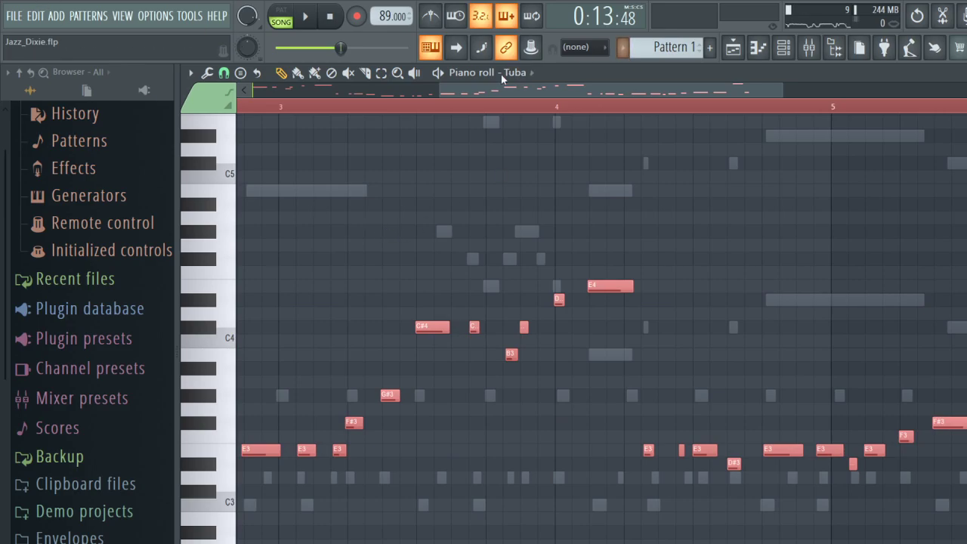
drag(507, 96, 102, 189)
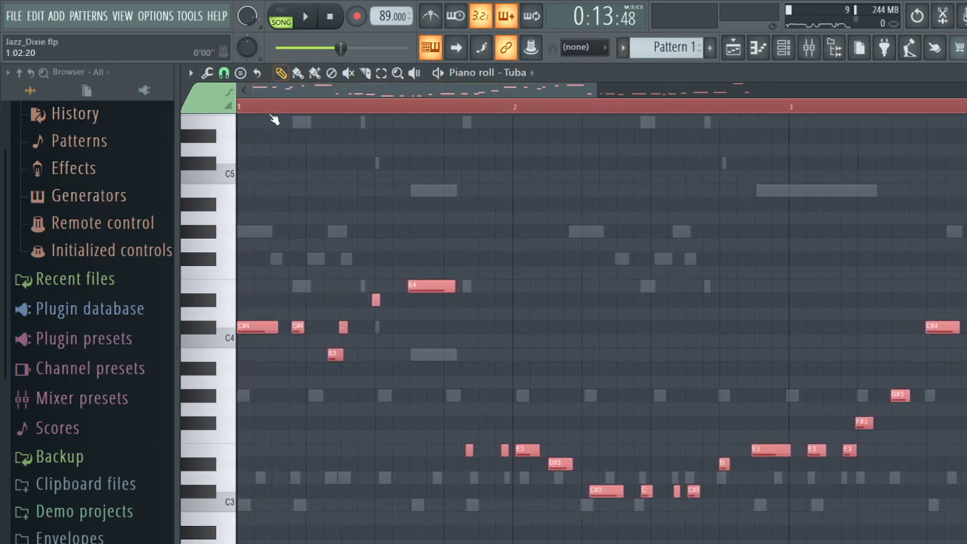
Transpose the opening Tuba phrase in bar 1 down one octave and check the line against song playback.
key(space)
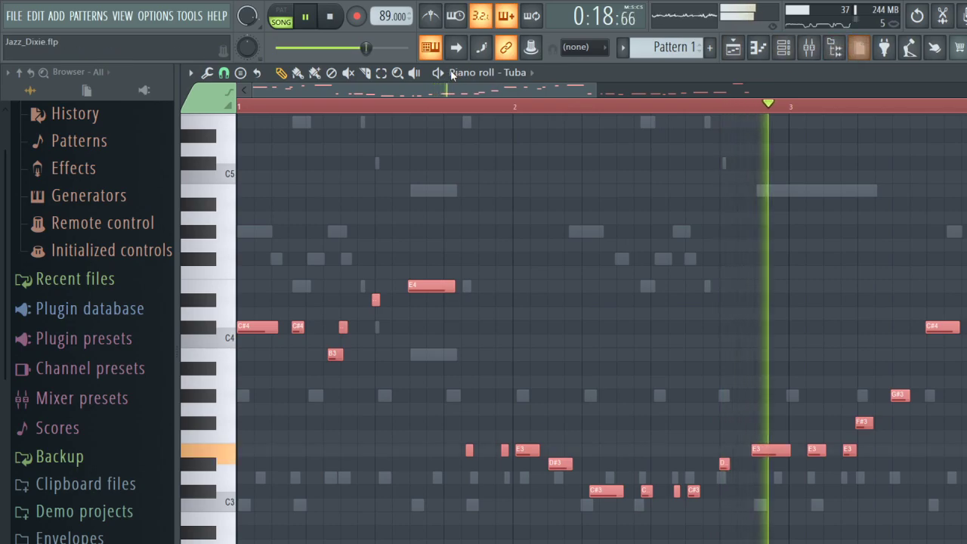
drag(447, 213, 108, 381)
key(ctrl+Down)
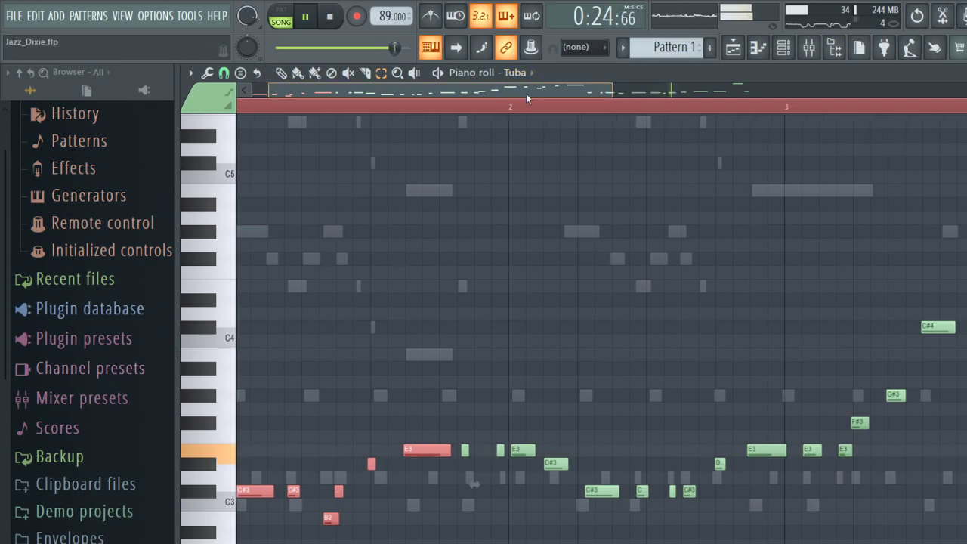
drag(526, 94, 713, 89)
click(734, 49)
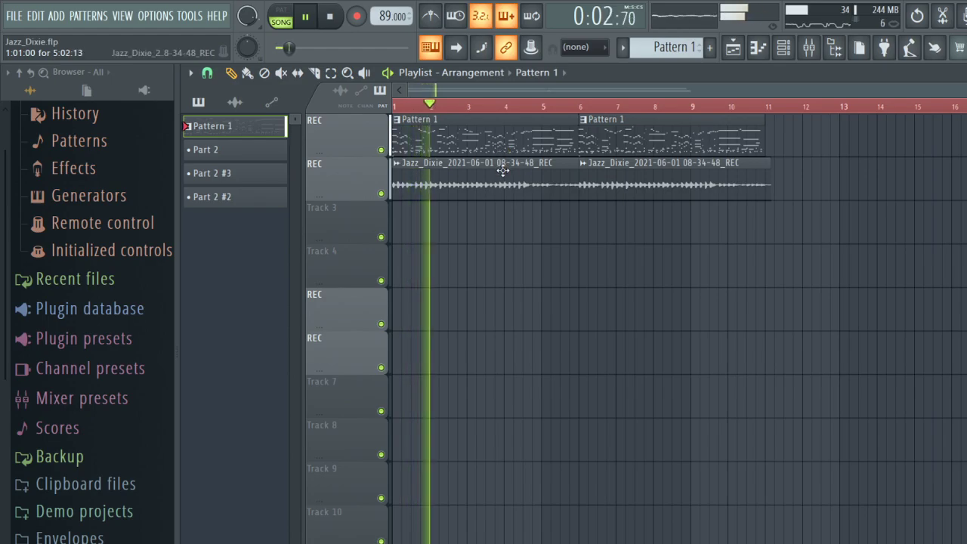
Shift the last F#6 note of the Clarinet melody in bar 5 slightly later so it follows the short G#6 note.
click(790, 53)
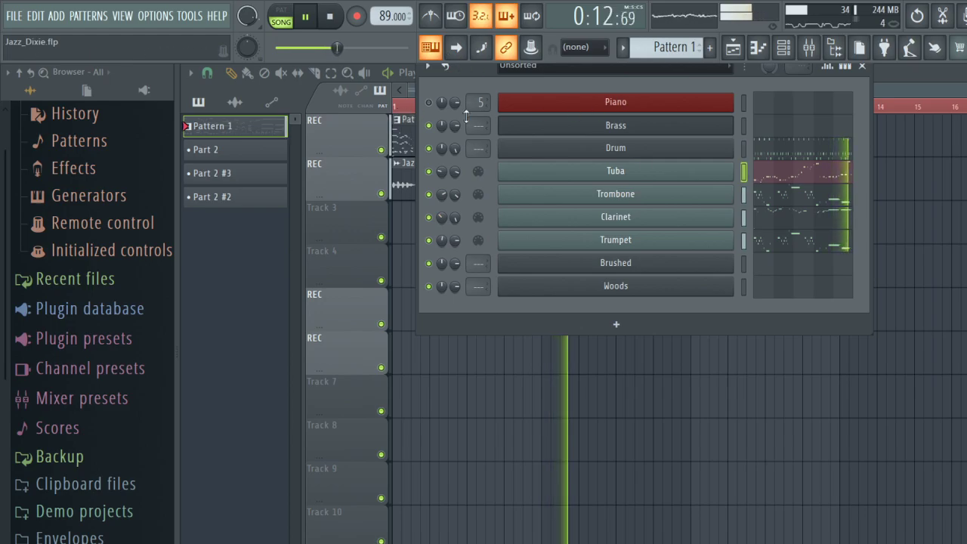
click(844, 221)
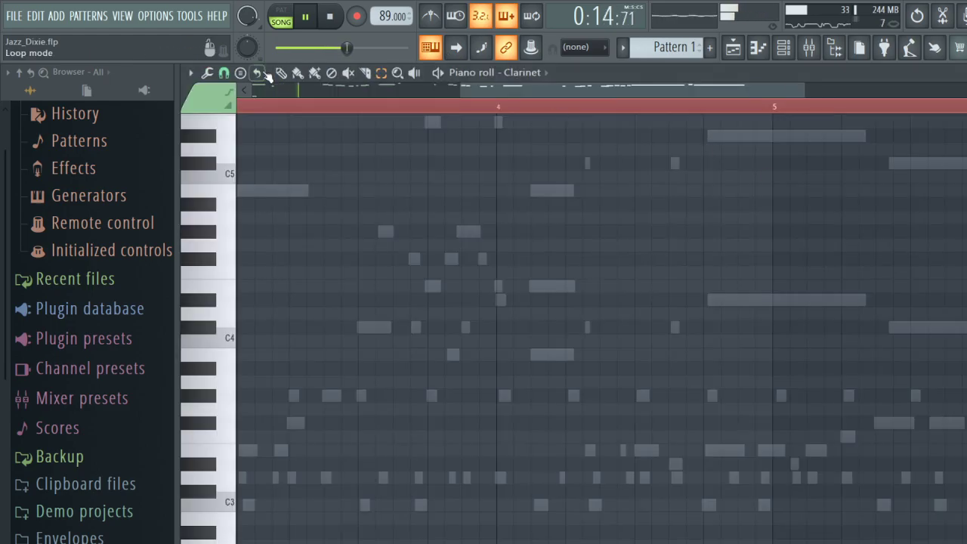
scroll(738, 274, up, 8)
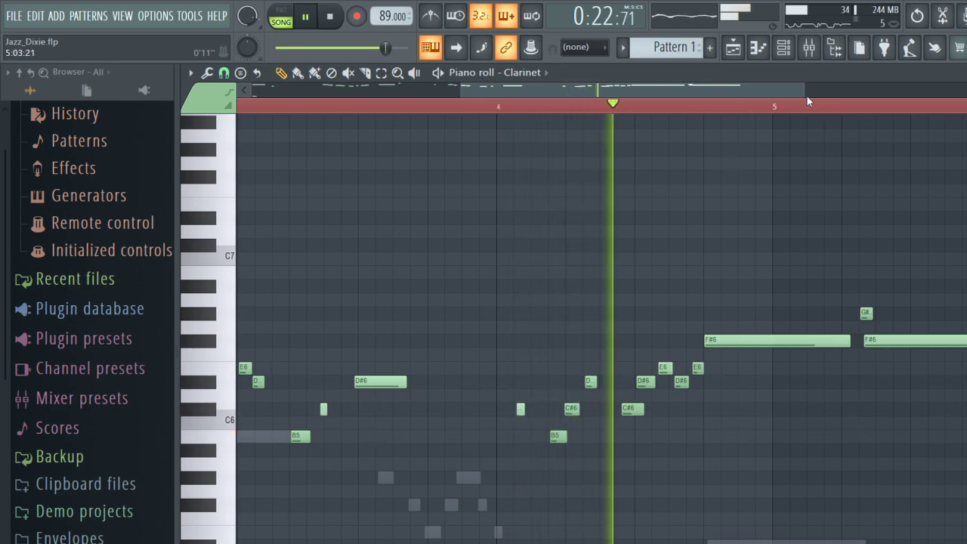
scroll(807, 101, down, 2)
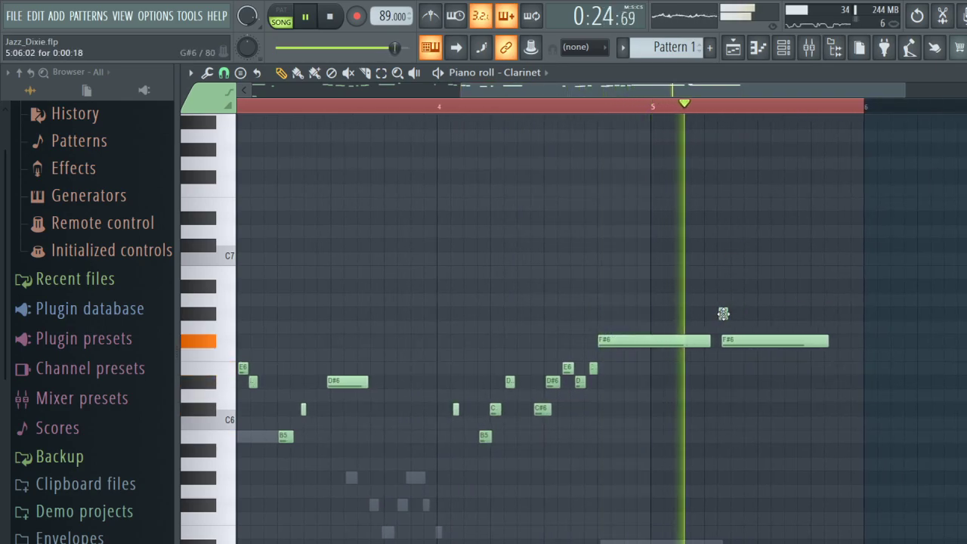
click(723, 312)
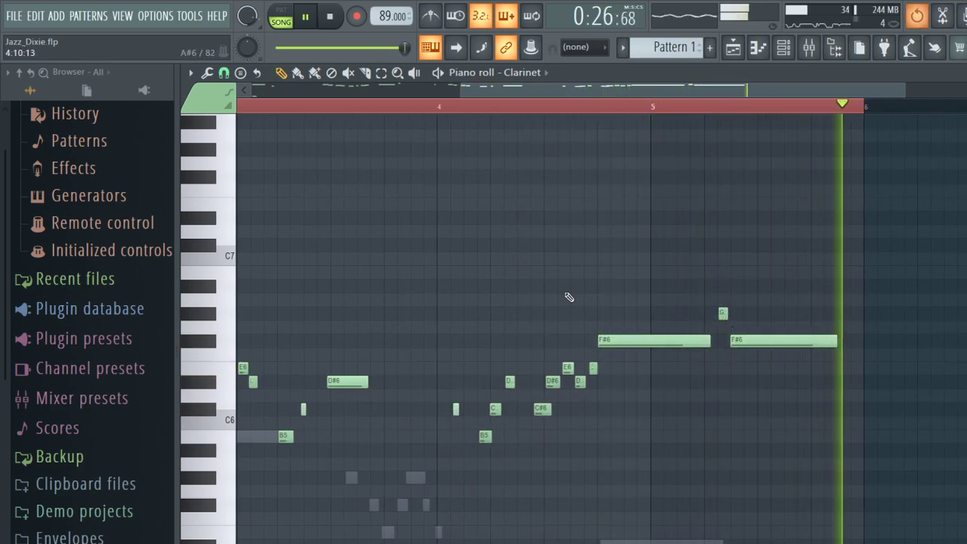
key(space)
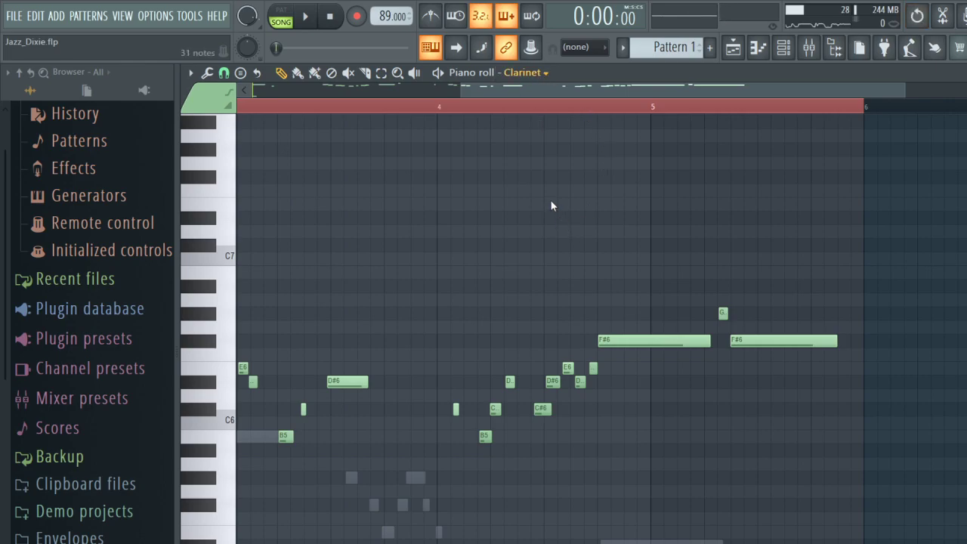
Compare the Trombone and Trumpet parts over playback, and delete the Trombone's held B notes in bars 1, 3 and 4 and the late bar 1 E4.
key(Down)
scroll(658, 263, down, 10)
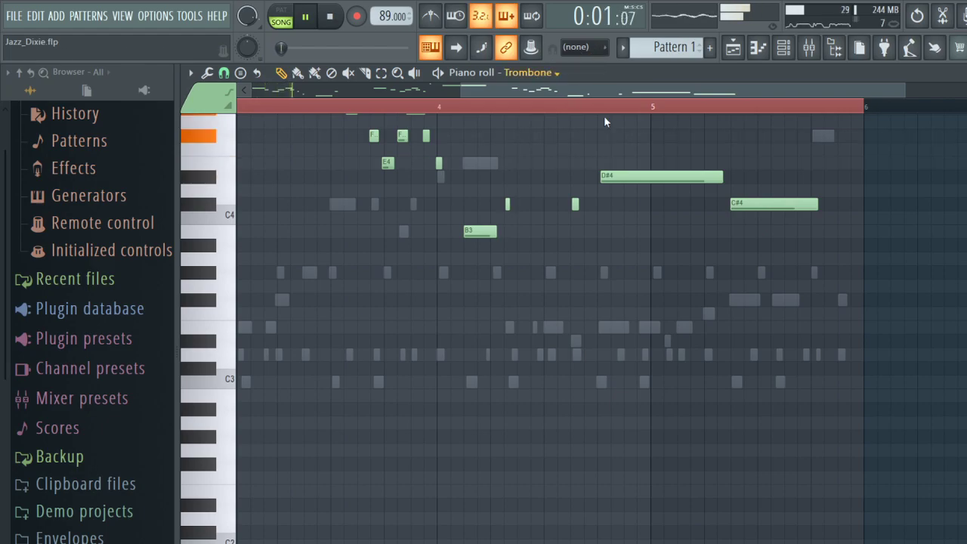
key(Down)
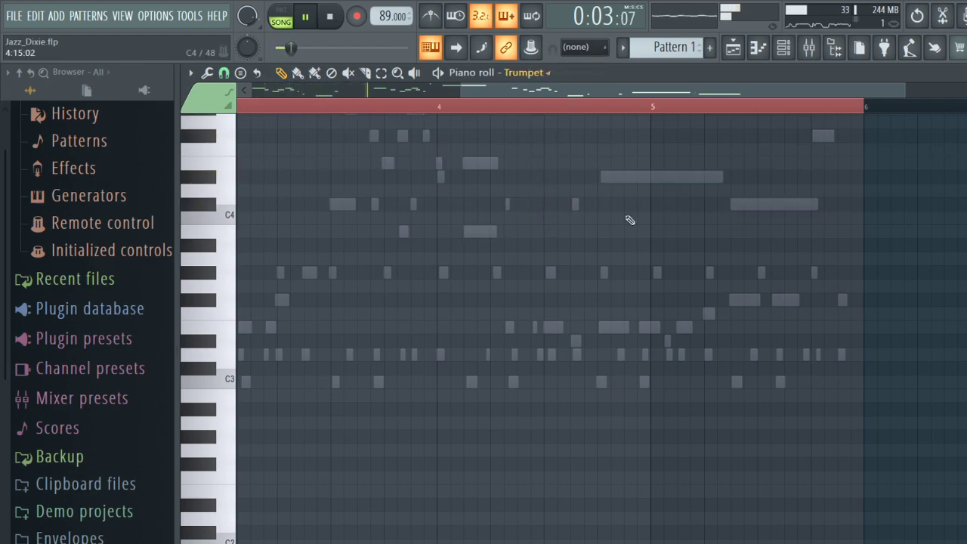
scroll(747, 184, up, 5)
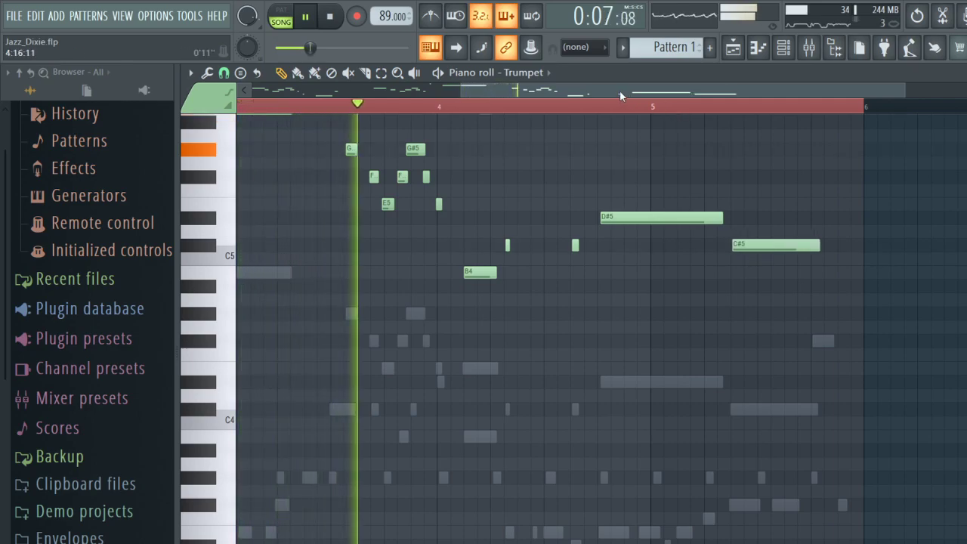
drag(619, 90, 303, 96)
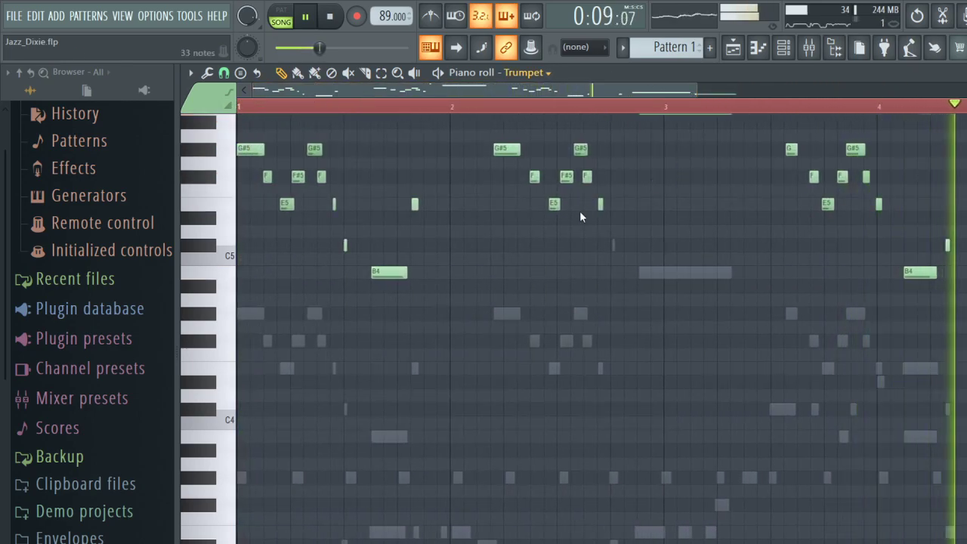
key(Up)
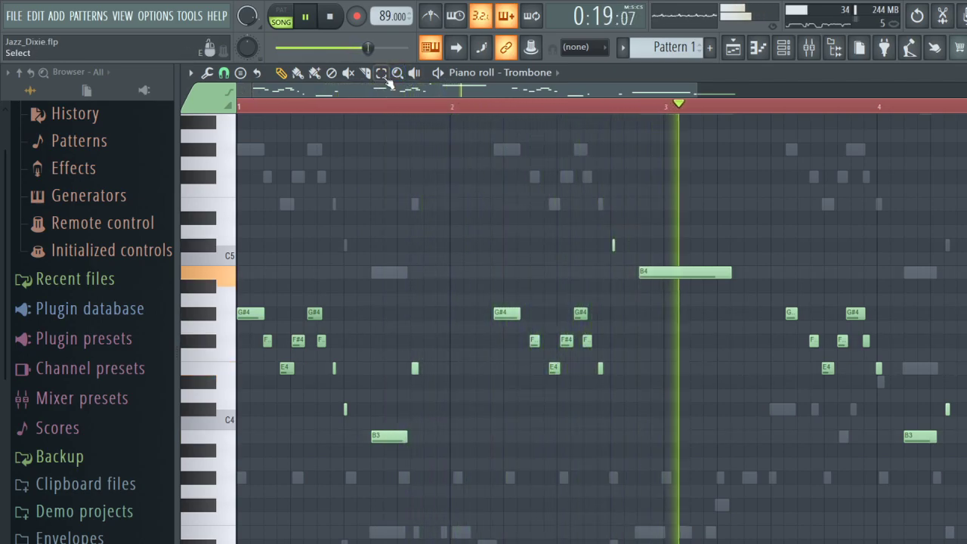
key(space)
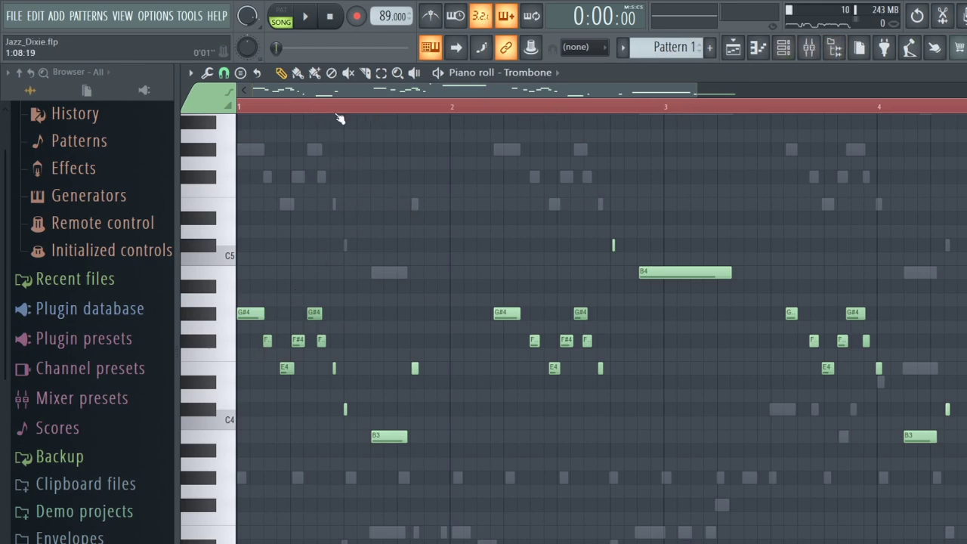
key(space)
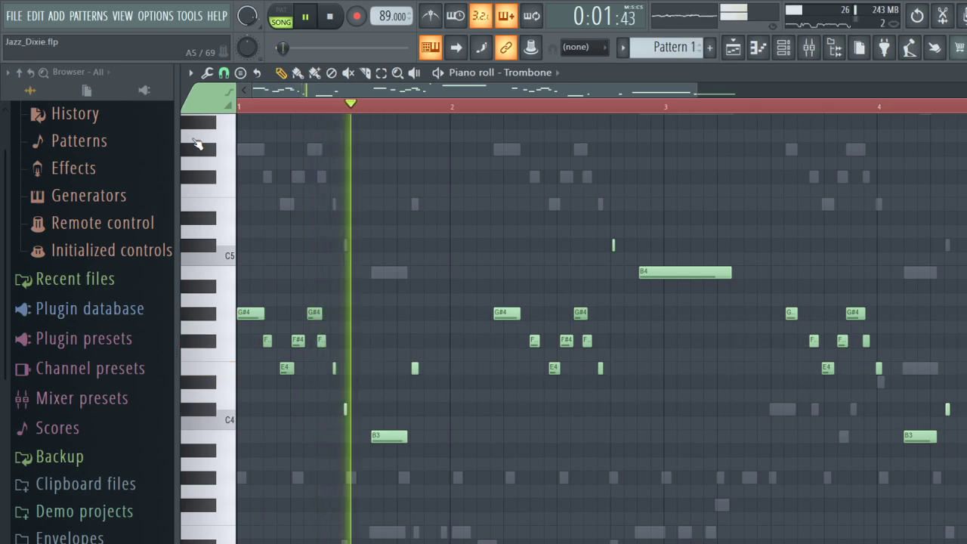
key(space)
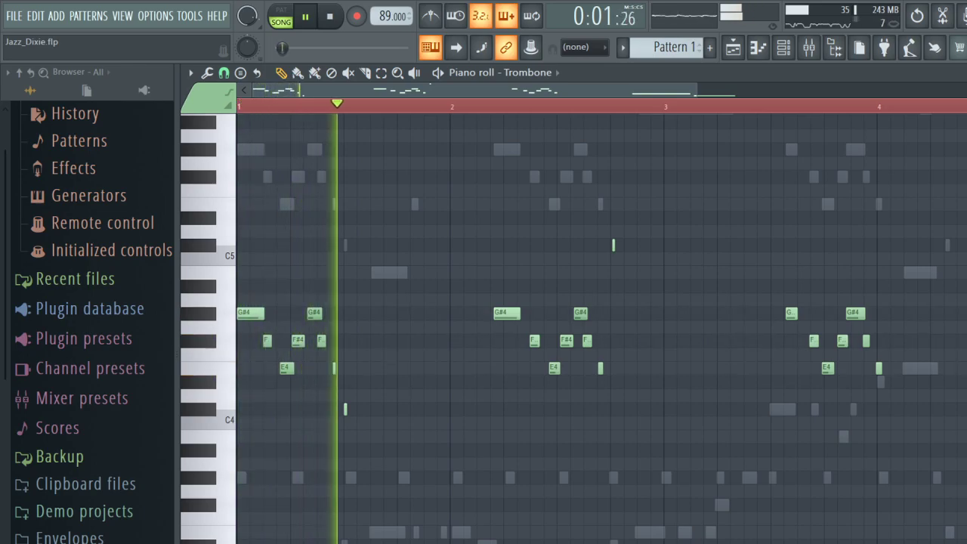
Rehearse new Trombone fills over song playback and record them into the gaps between the existing phrases.
key(space)
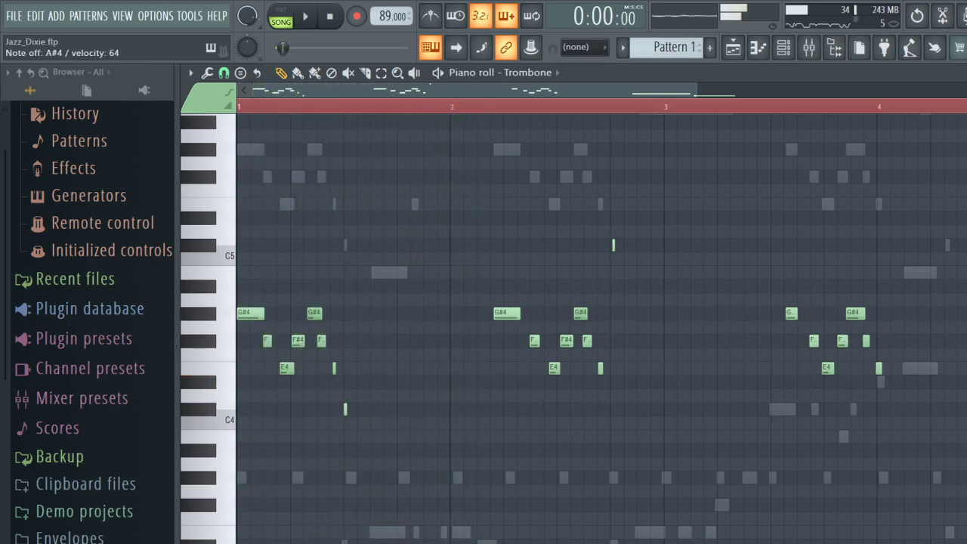
key(space)
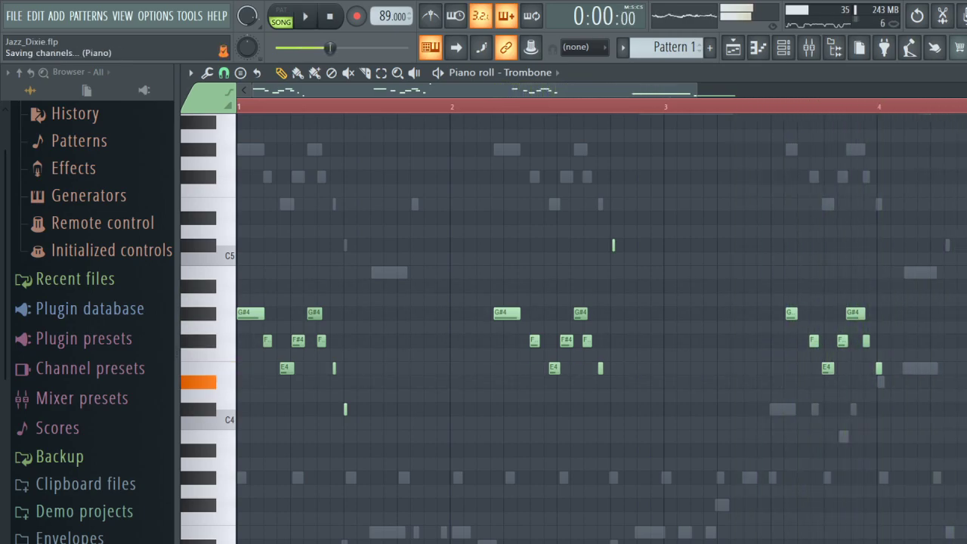
key(space)
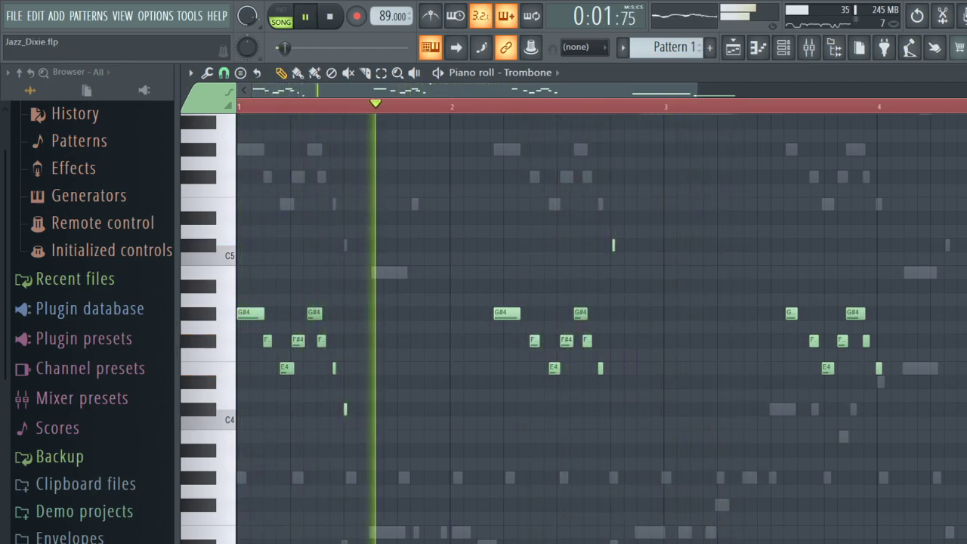
key(space)
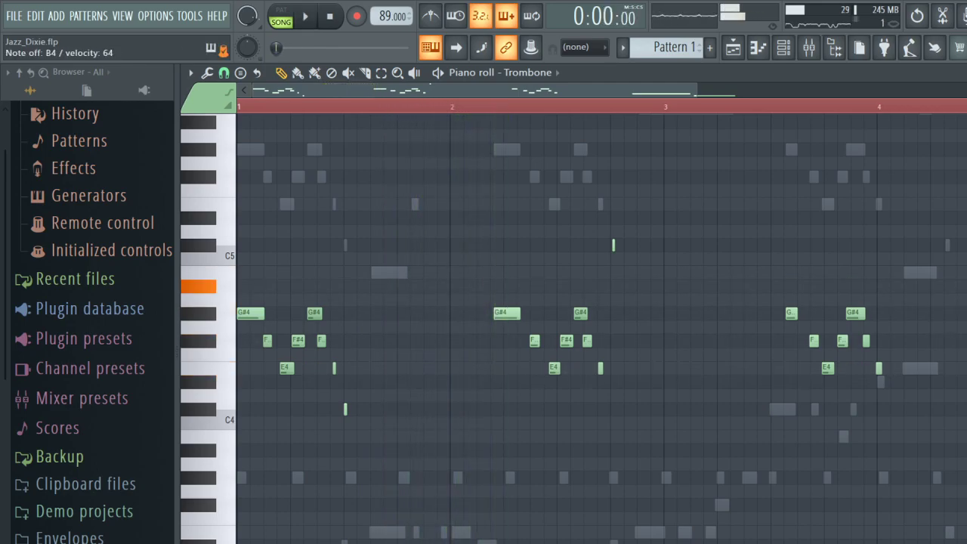
key(space)
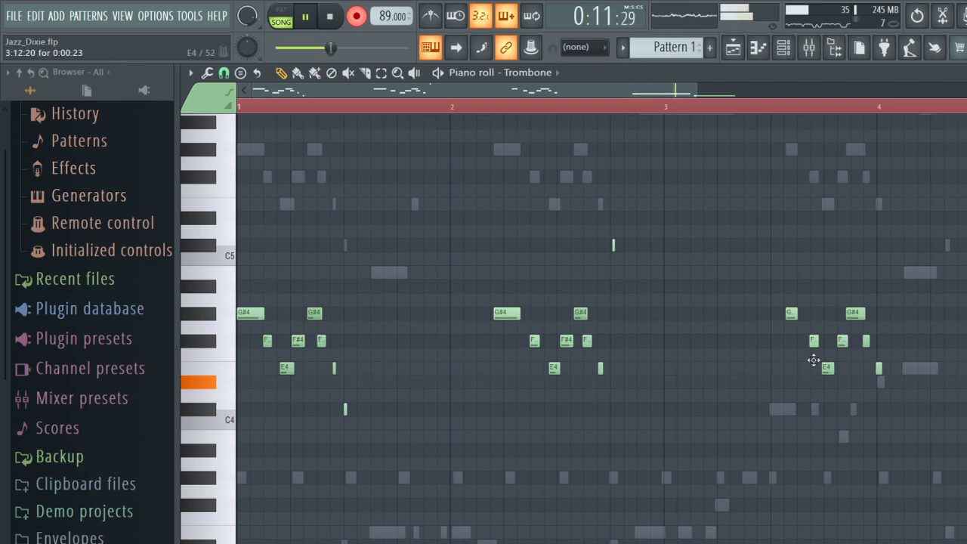
click(339, 23)
Select the recorded Trombone fill running from late bar 1 into bar 2 and shift it slightly earlier.
key(space)
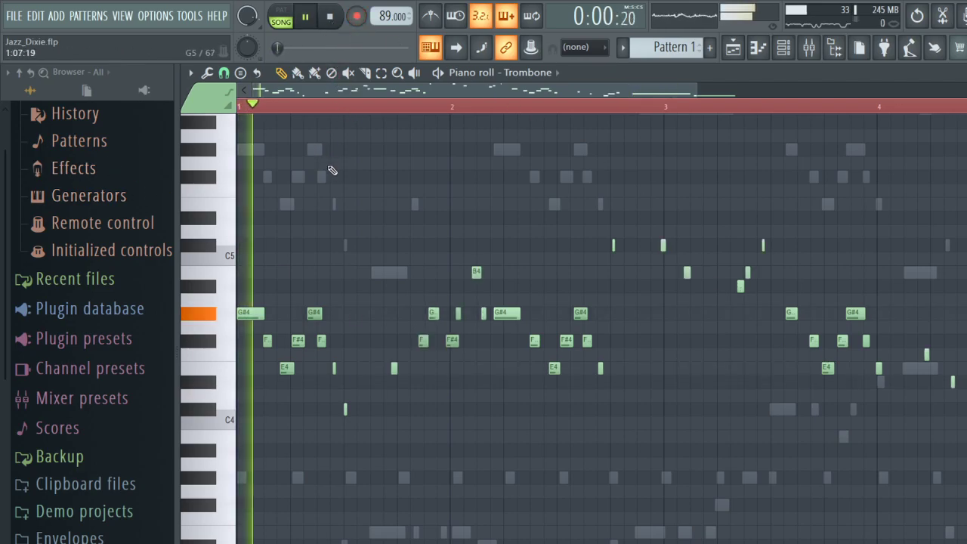
click(380, 73)
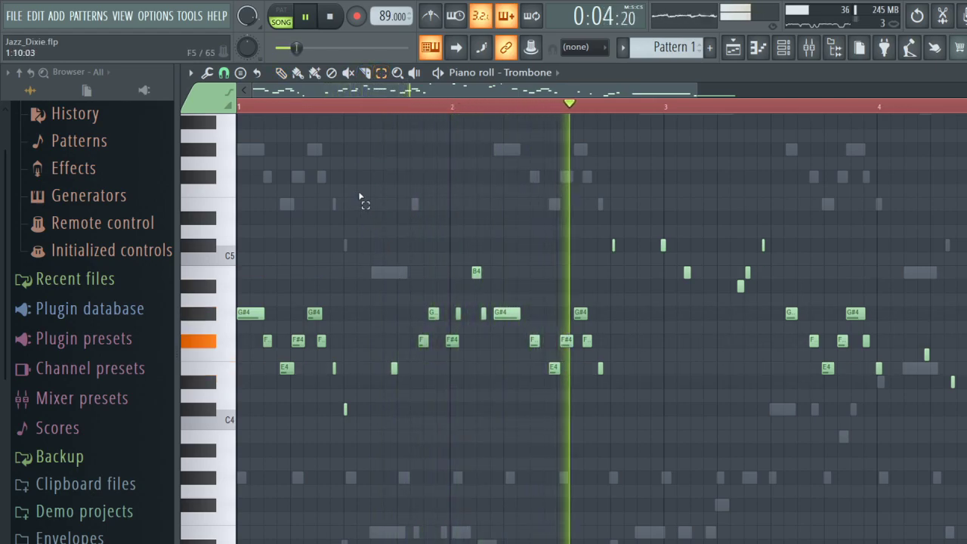
drag(375, 198, 489, 426)
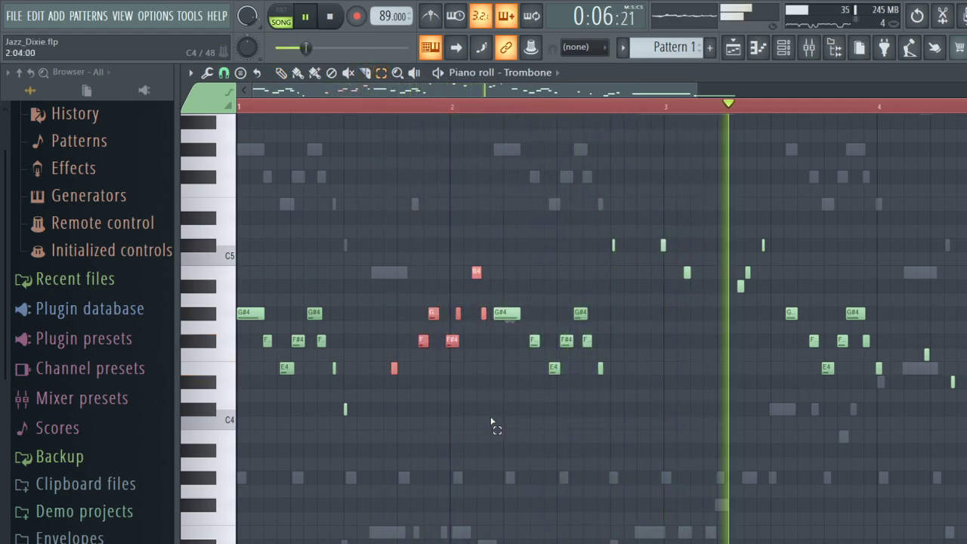
key(shift+Left)
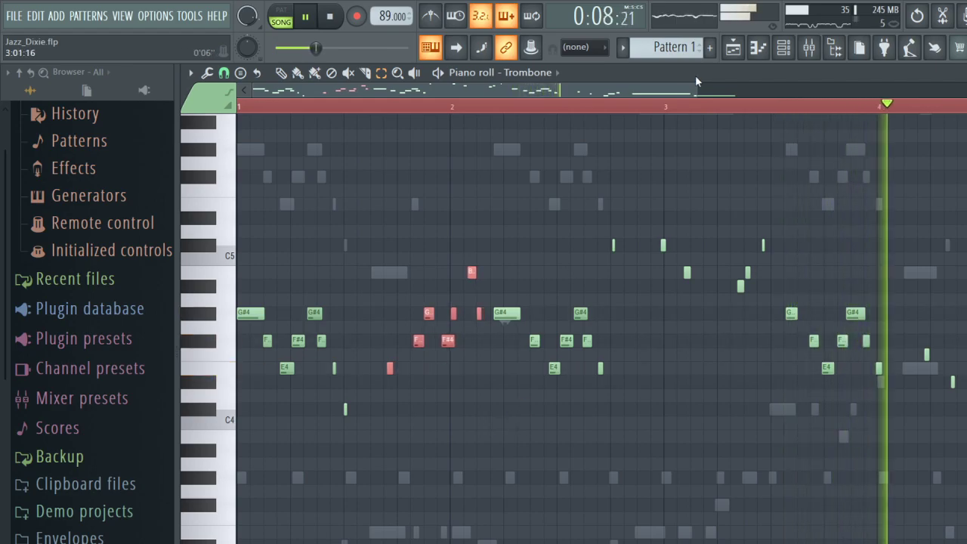
Transpose the recorded Trombone fill running from late bar 2 through bar 3 down one octave.
drag(597, 200, 788, 265)
key(space)
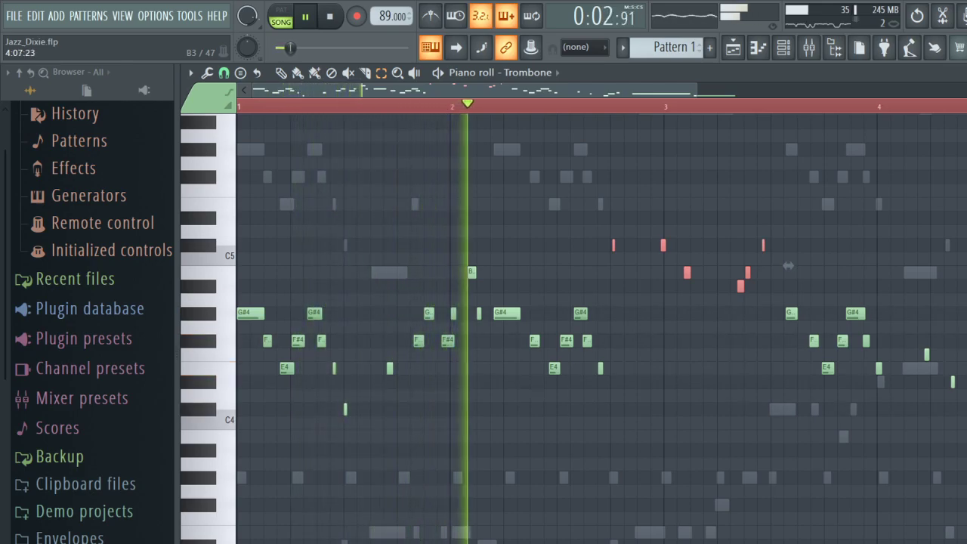
drag(788, 265, 788, 430)
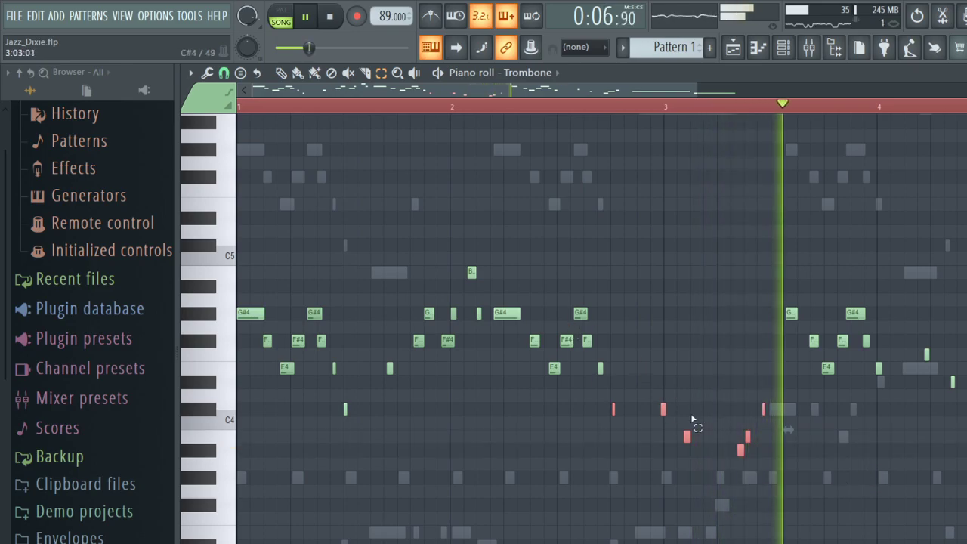
Draw a short A#3 Trombone note in the gap of the bar 3 fill and check it over playback.
click(280, 72)
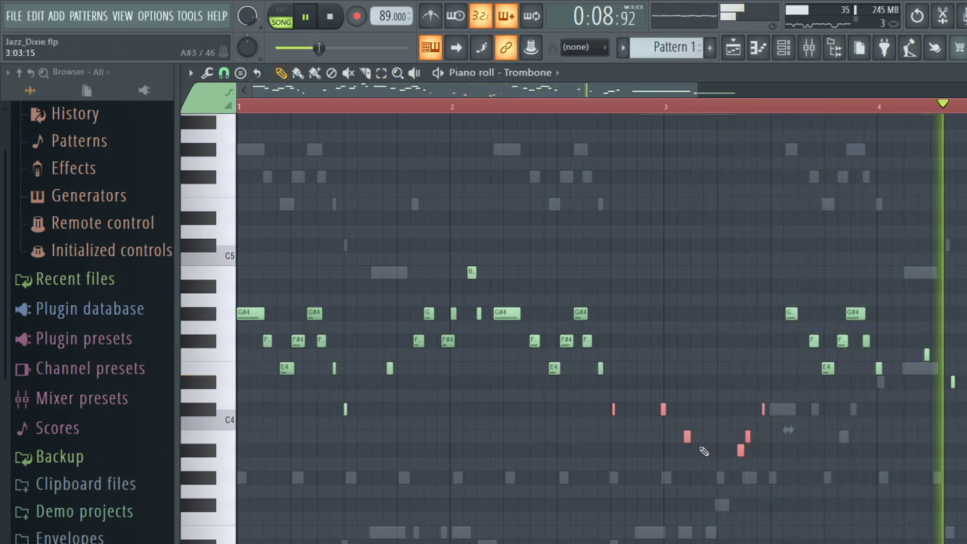
click(704, 451)
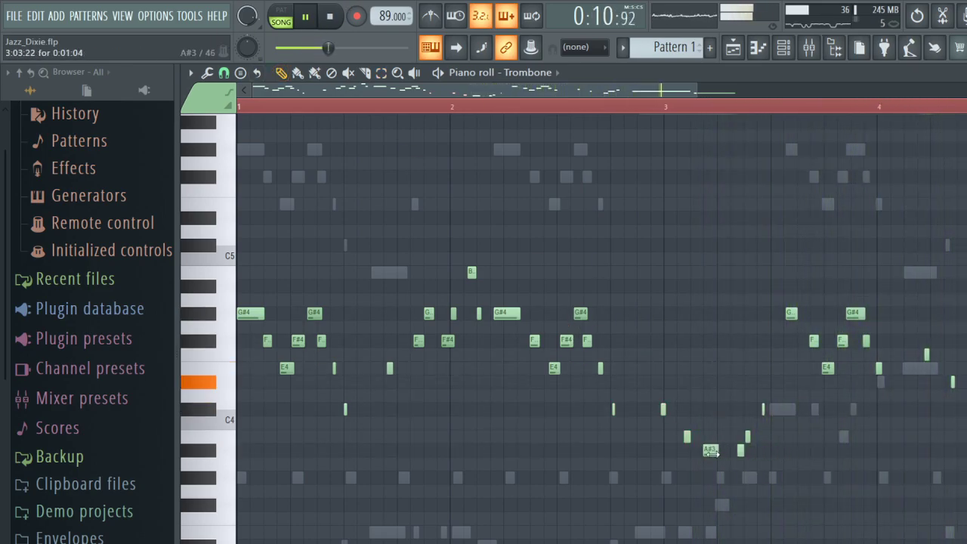
key(space)
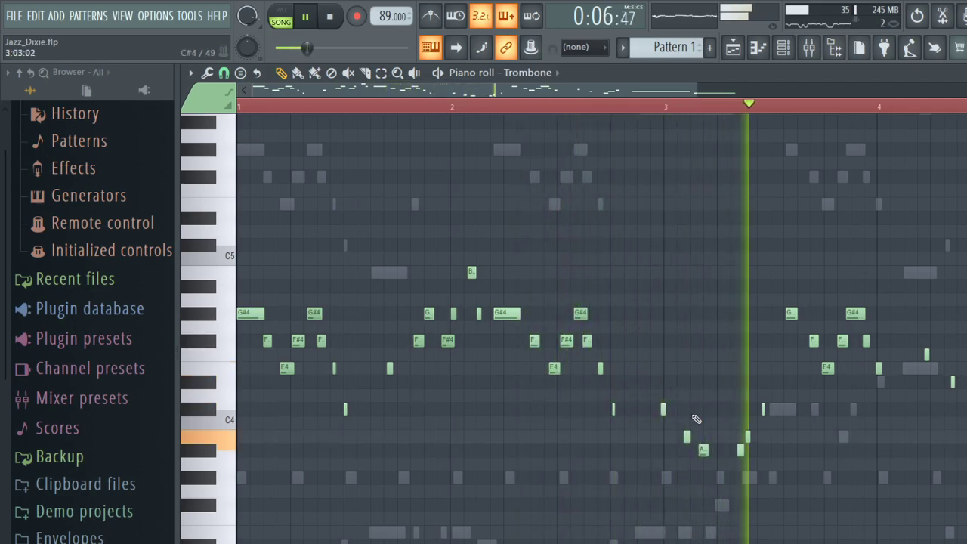
key(space)
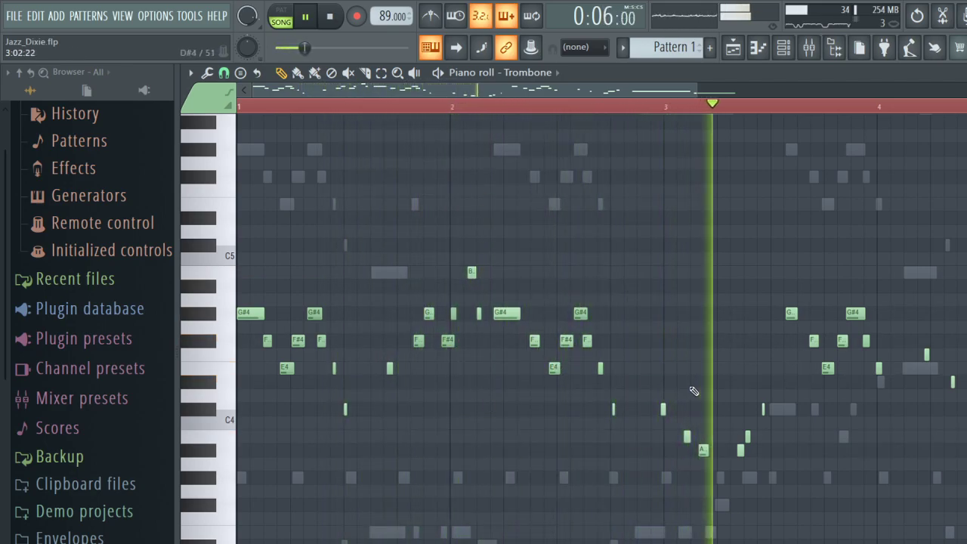
Delete the Trombone fill notes in bar 3, and raise the short F4 in bar 4 to F#4.
key(space)
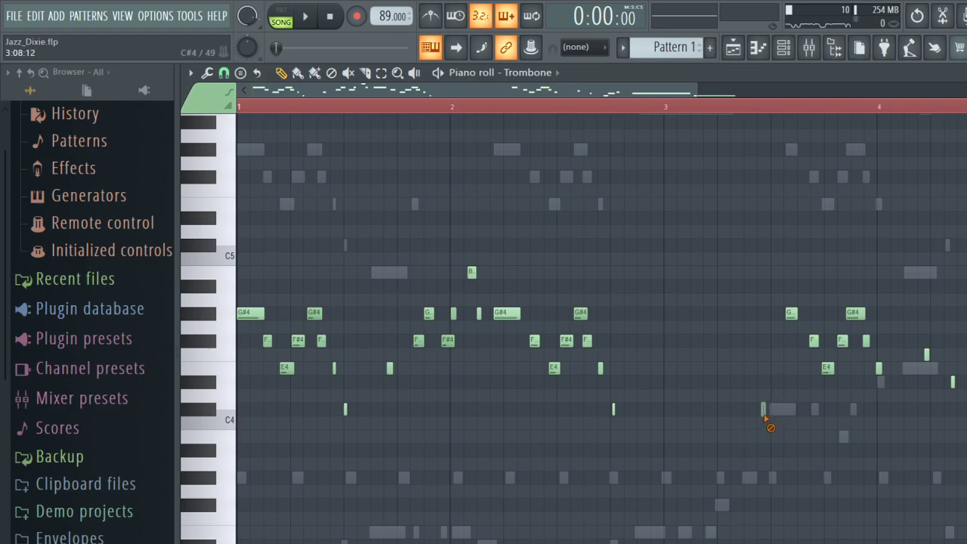
click(776, 112)
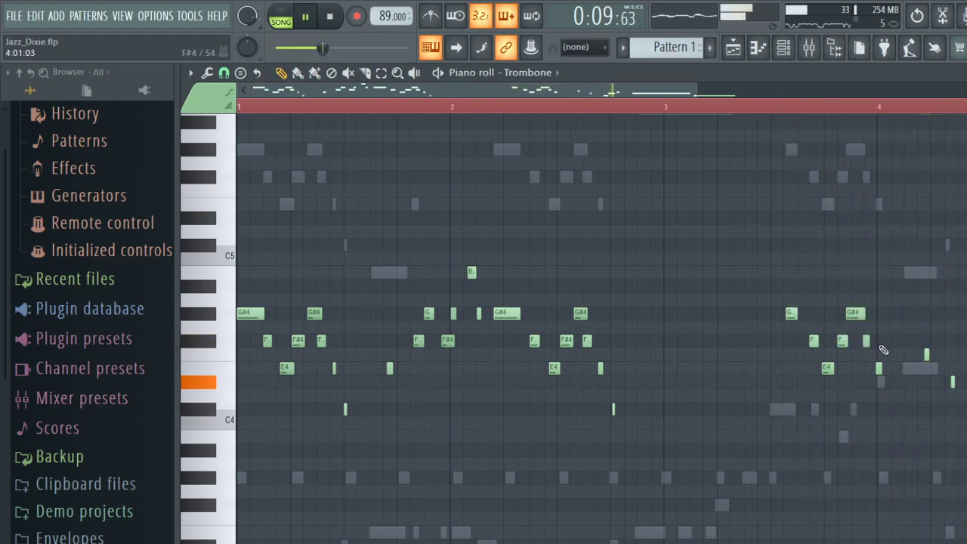
key(space)
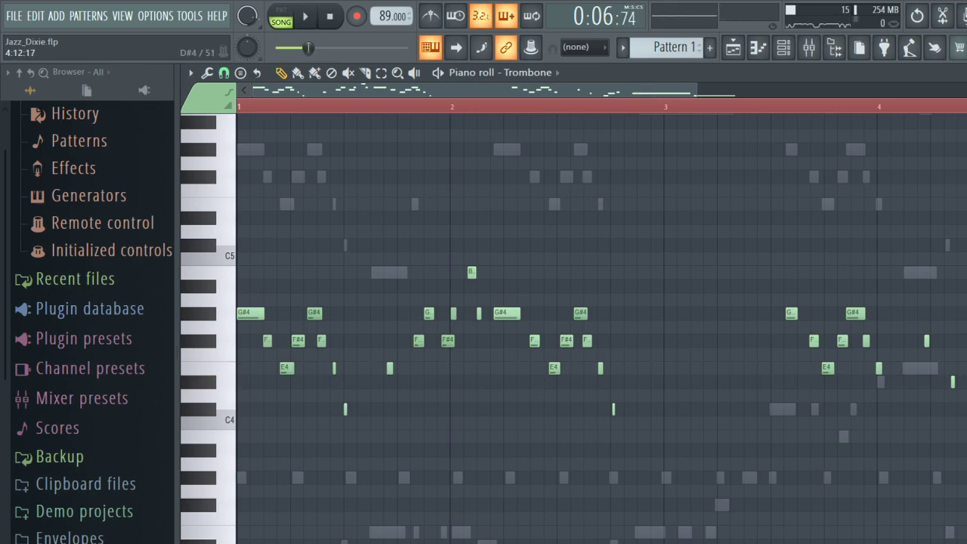
Rehearse a new Trombone fill over playback from bar 2 and record it into the gap around bar 3.
key(space)
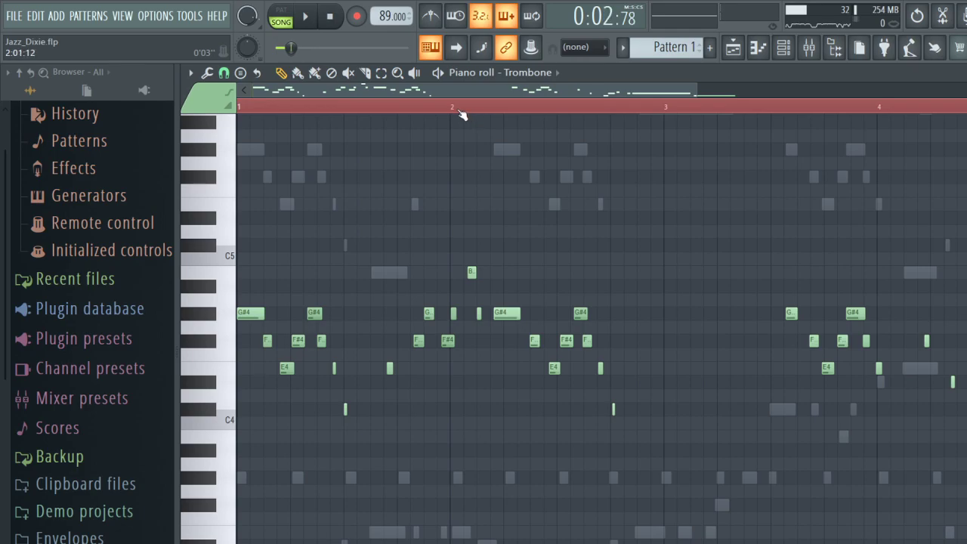
key(space)
key(space)
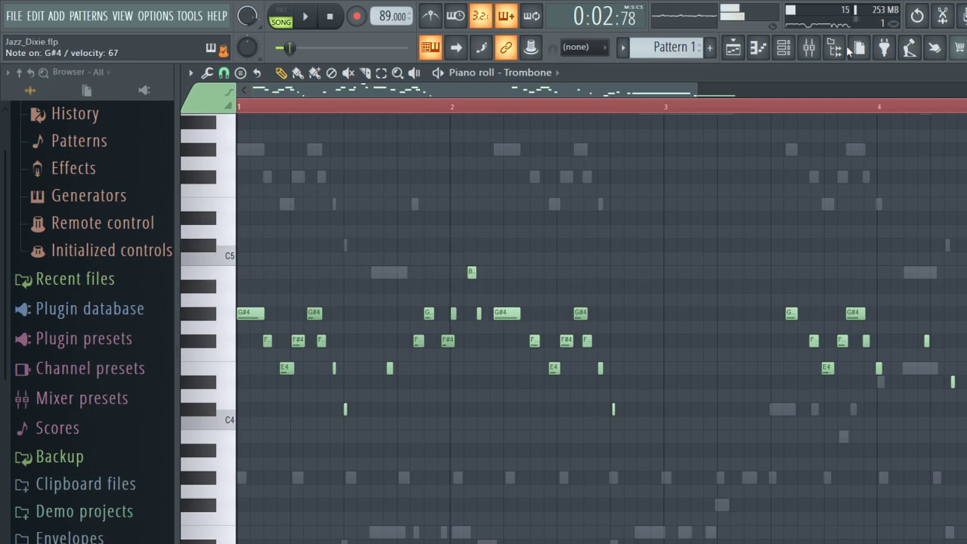
key(space)
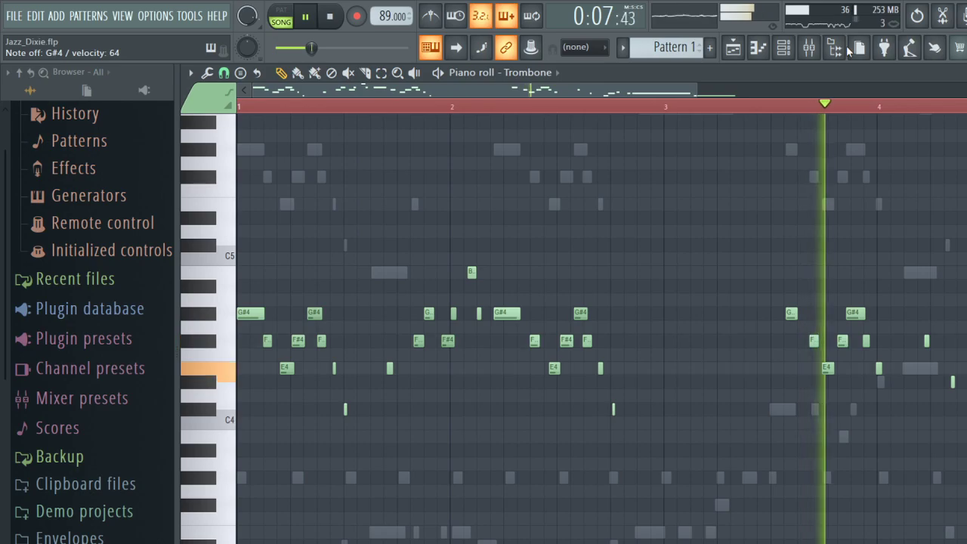
key(space)
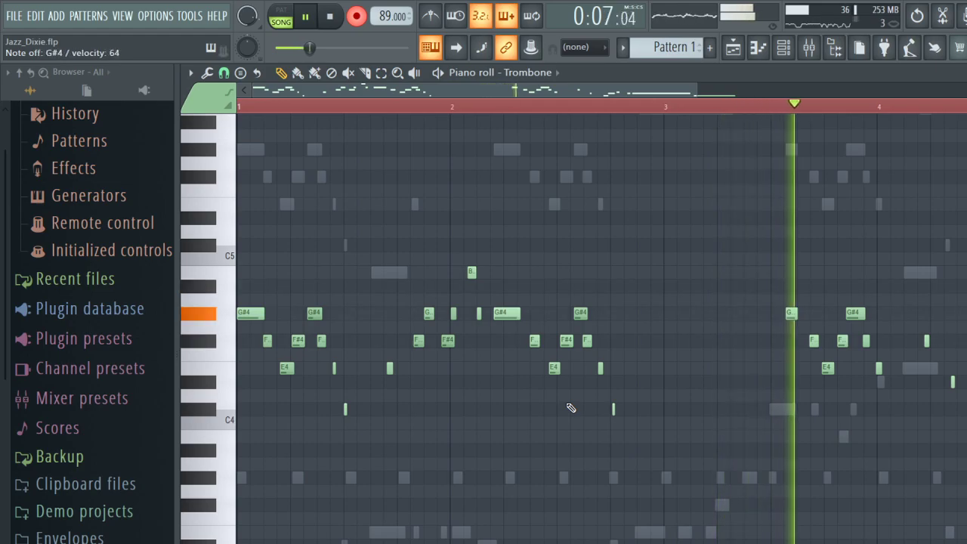
key(space)
key(space)
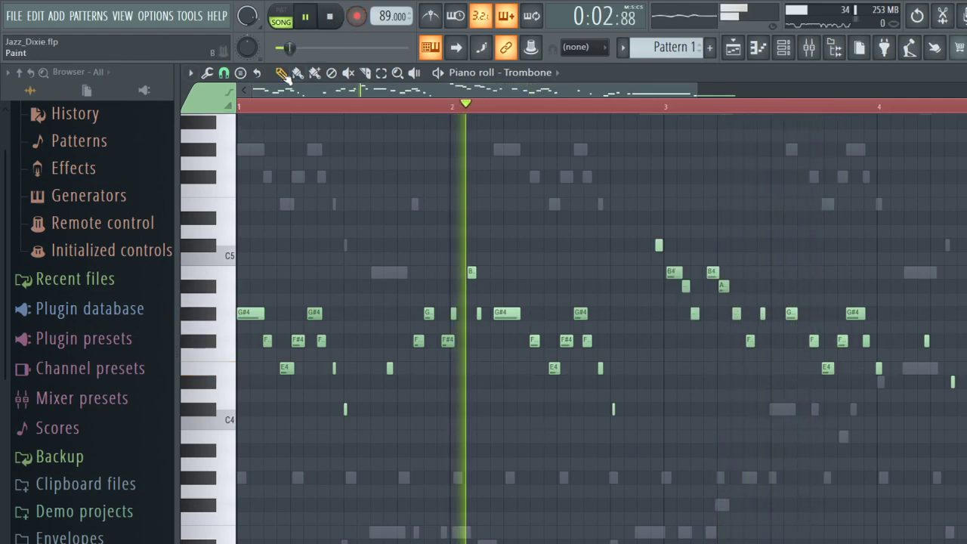
Select the newly recorded Trombone fill around bar 3 and shift it slightly earlier.
click(381, 74)
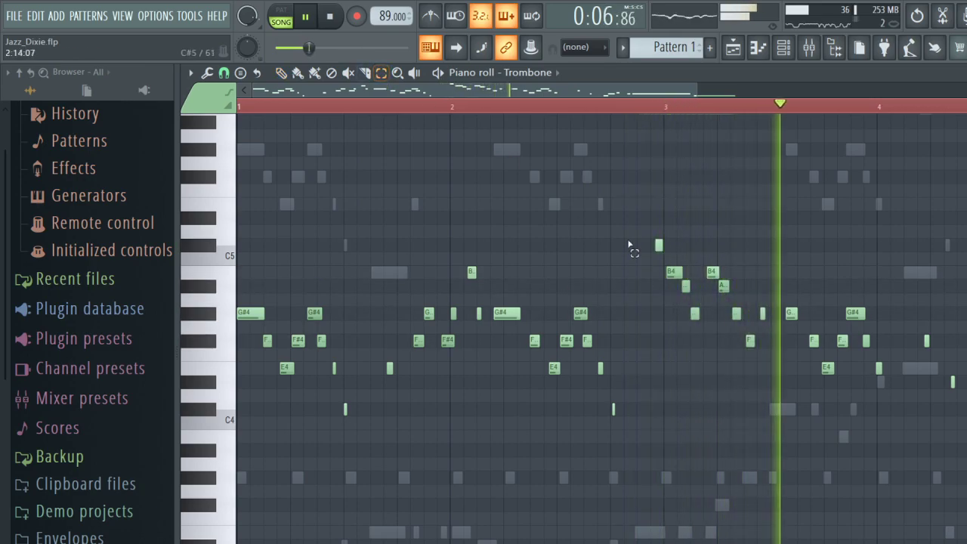
drag(612, 172, 774, 366)
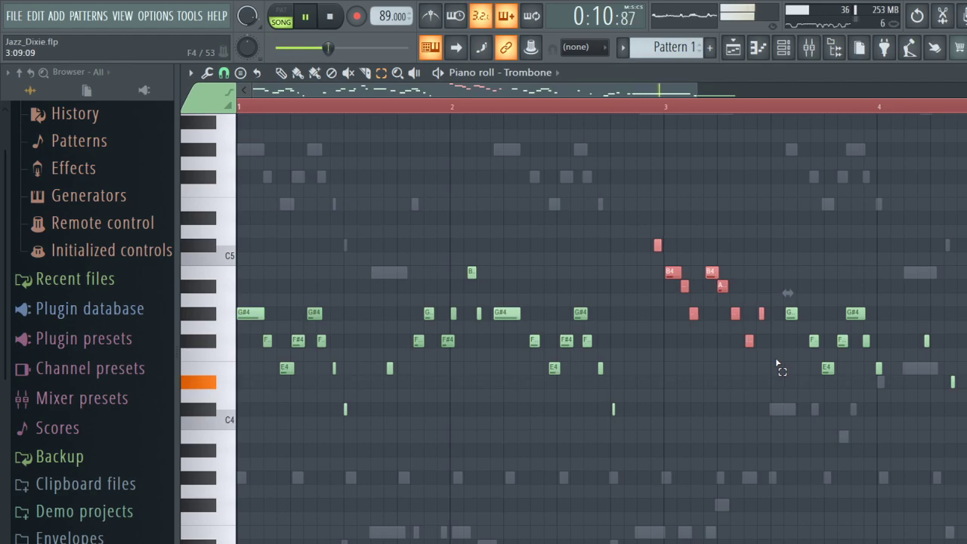
In the Playlist, move both Pattern 1 clips on the first track so they start at bar 11.
click(732, 48)
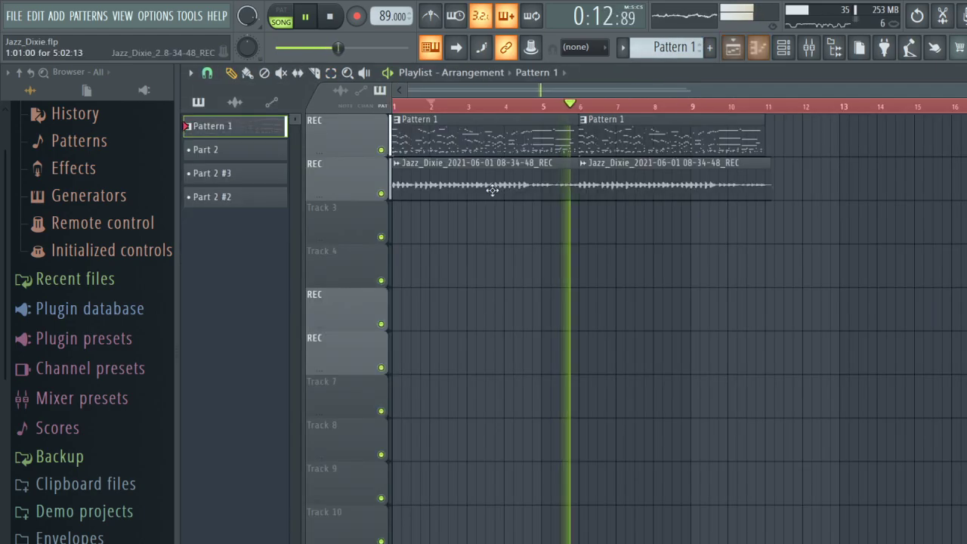
key(space)
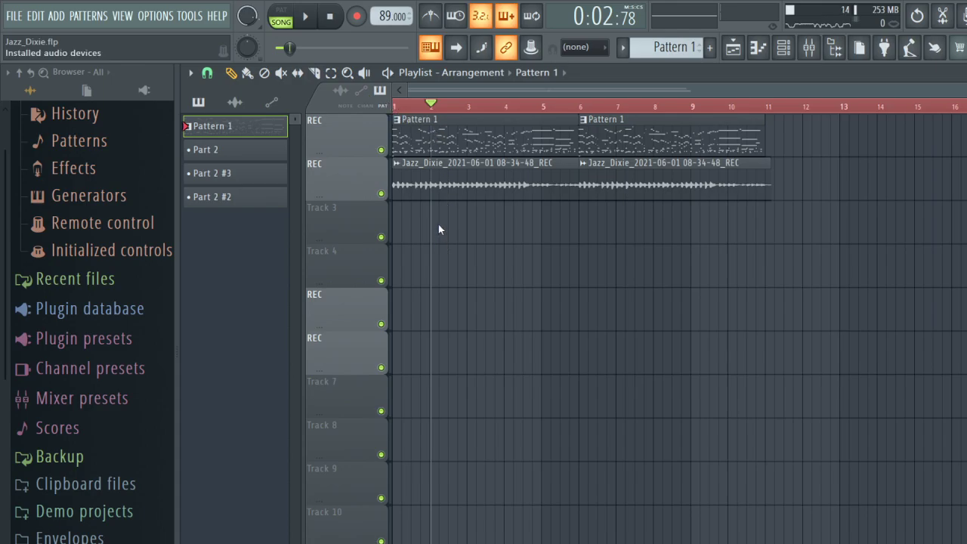
click(760, 107)
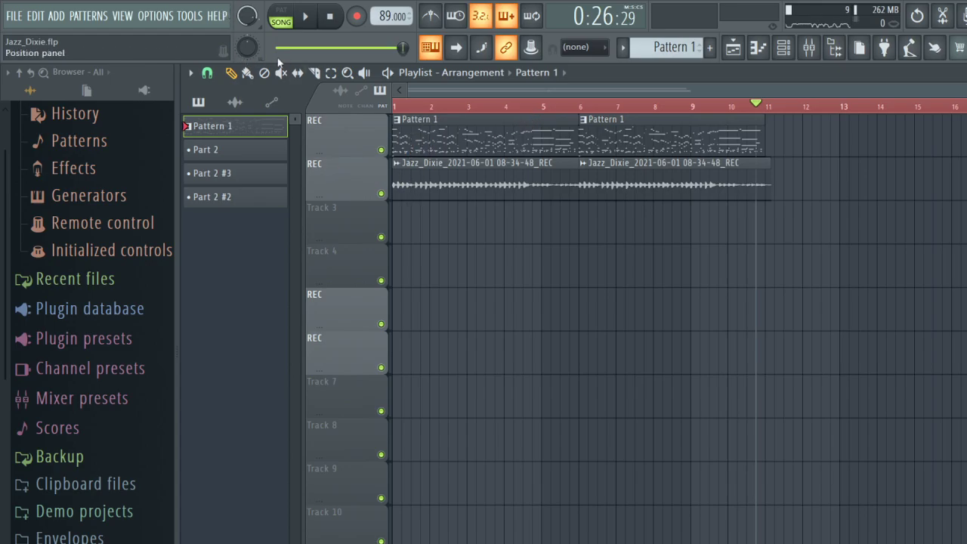
click(478, 140)
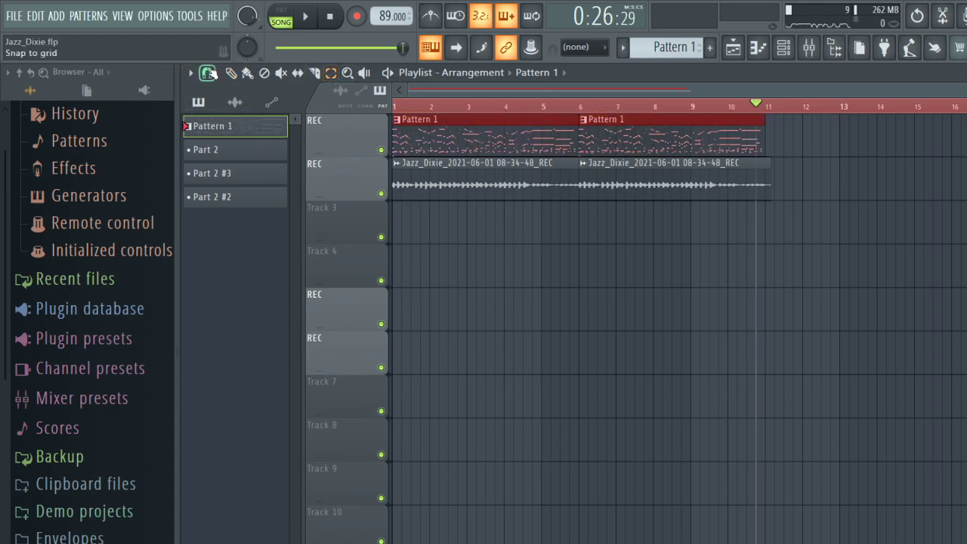
drag(452, 134, 836, 127)
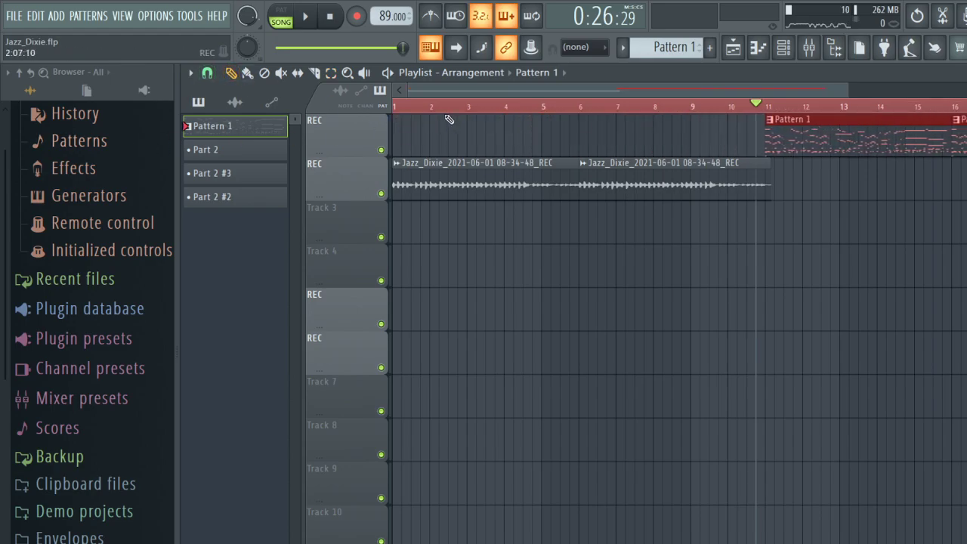
Place another Pattern 1 clip at bar 6 on the first track and make it a unique pattern.
click(432, 101)
key(space)
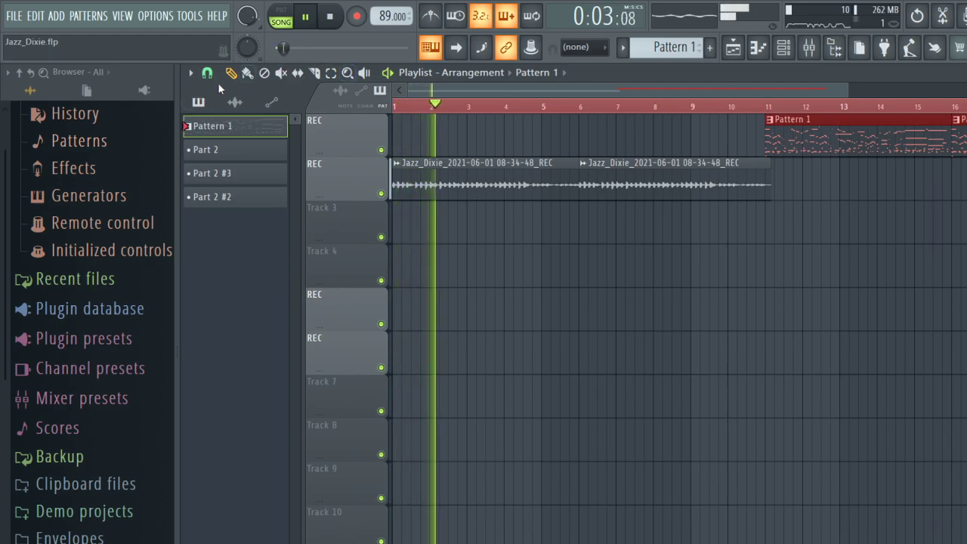
click(926, 208)
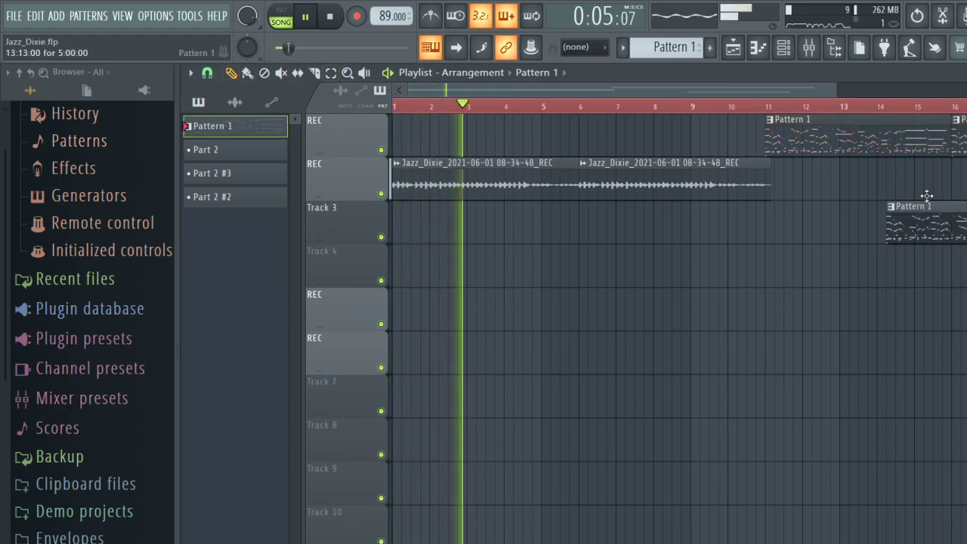
drag(926, 195, 628, 117)
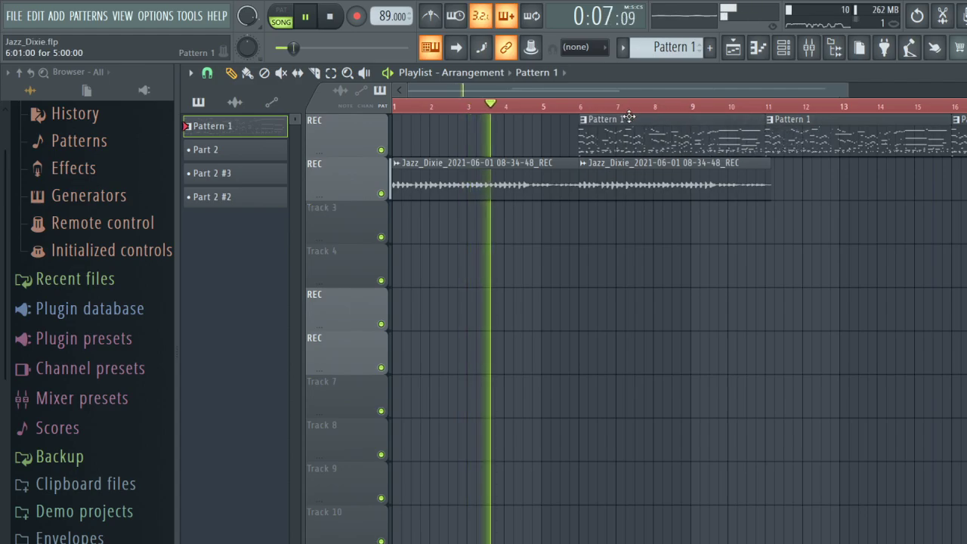
click(583, 120)
click(619, 221)
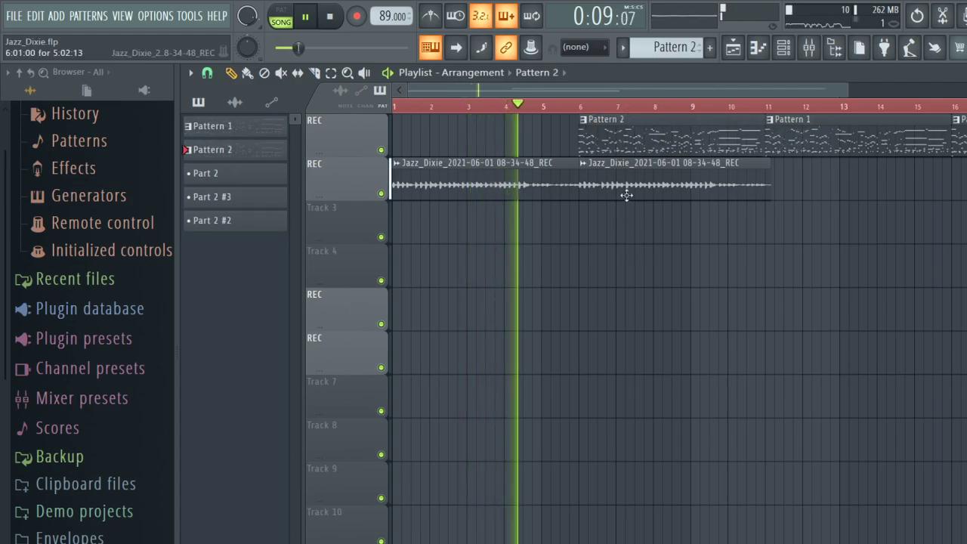
Cut the Drum, Trombone, Clarinet and Trumpet notes from Pattern 2, keeping only the Tuba part.
click(757, 46)
click(786, 48)
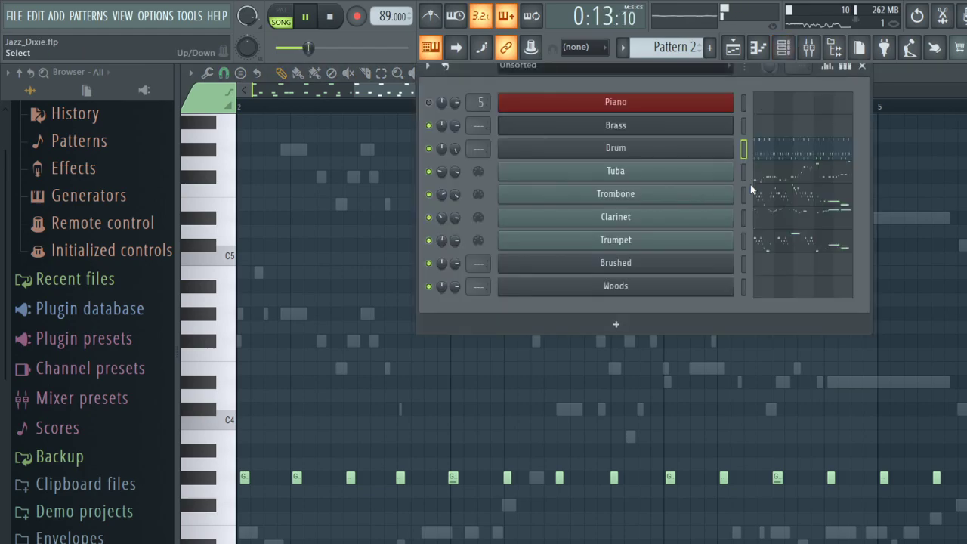
key(ctrl+x)
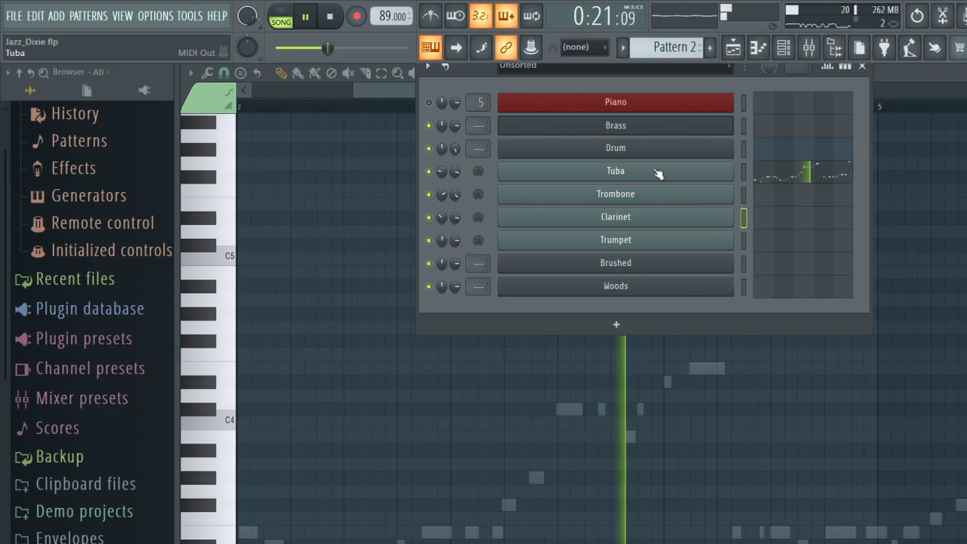
Add another copy of the recorded audio clip at bar 11 on the Playlist's second track.
click(735, 56)
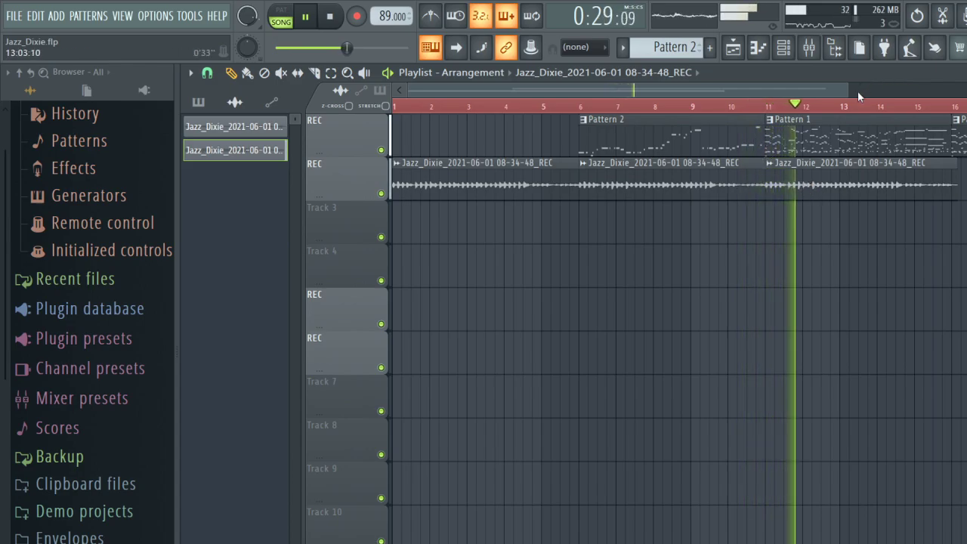
Listen to the playlist around Pattern 2 and restart playback from the beginning of the arrangement.
drag(846, 89, 669, 86)
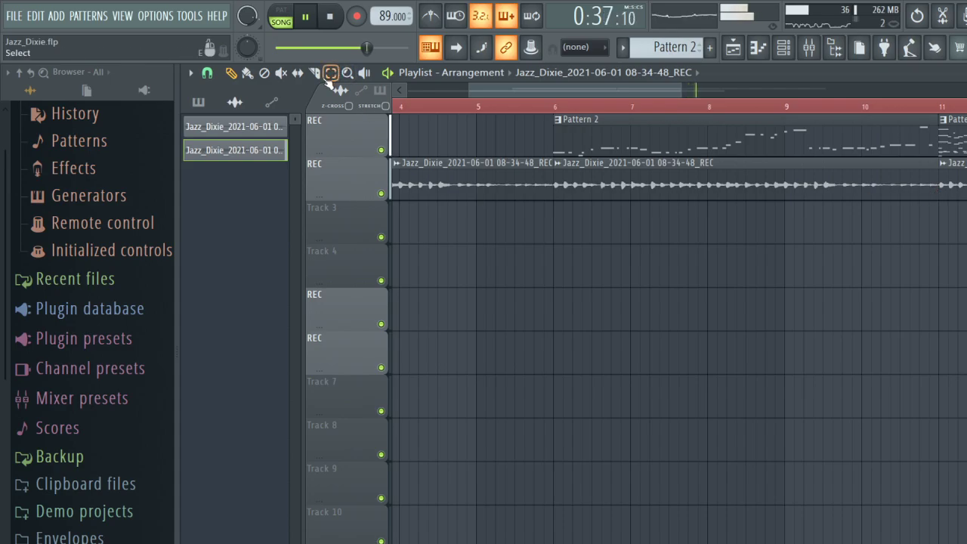
click(330, 74)
click(744, 179)
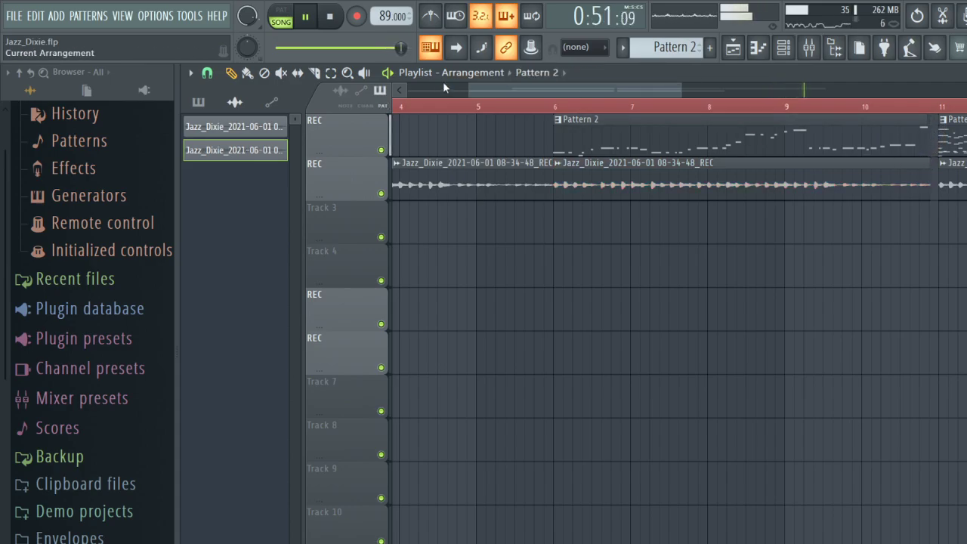
click(231, 72)
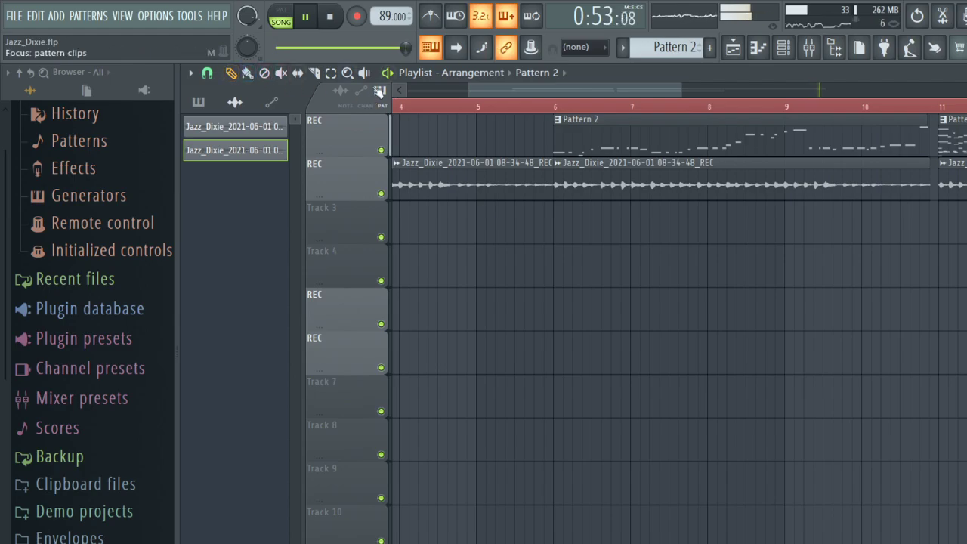
key(space)
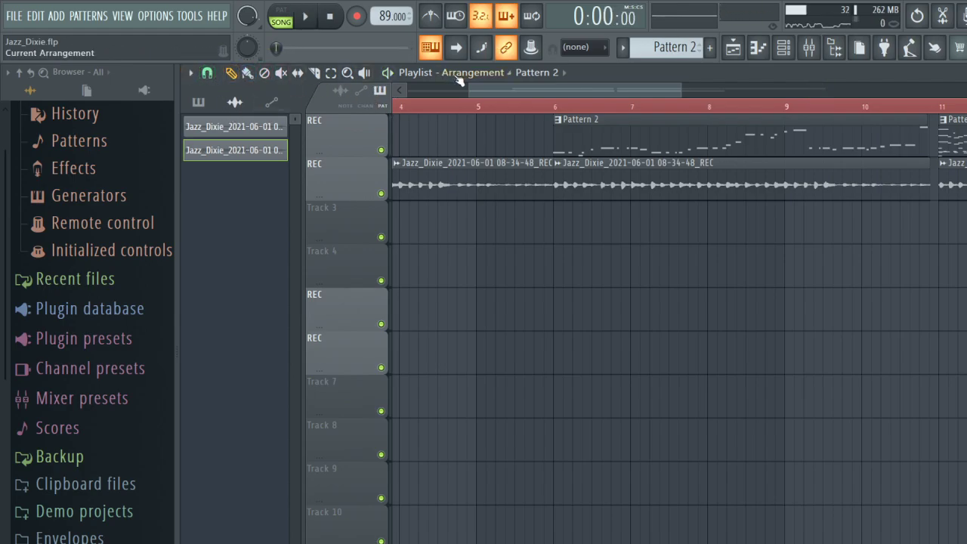
click(458, 106)
key(space)
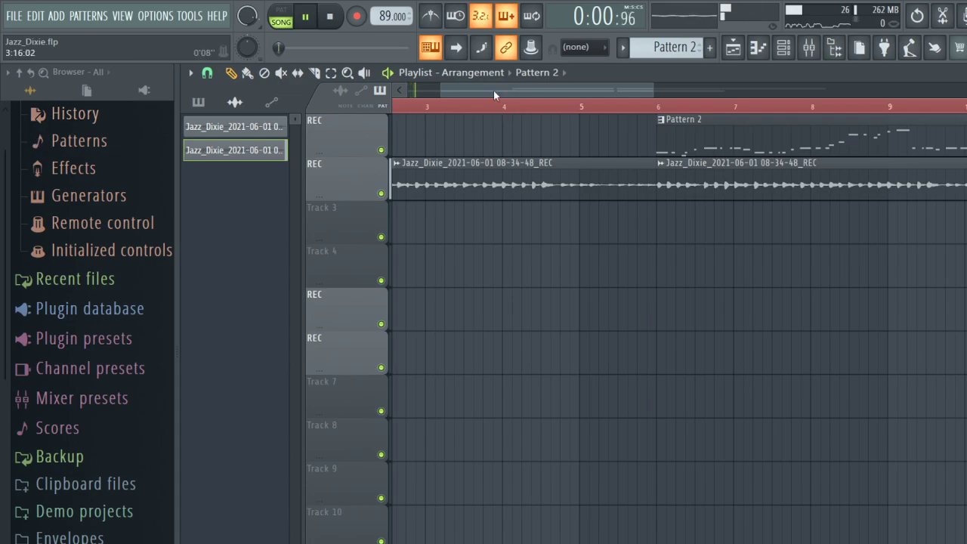
scroll(494, 90, left, 3)
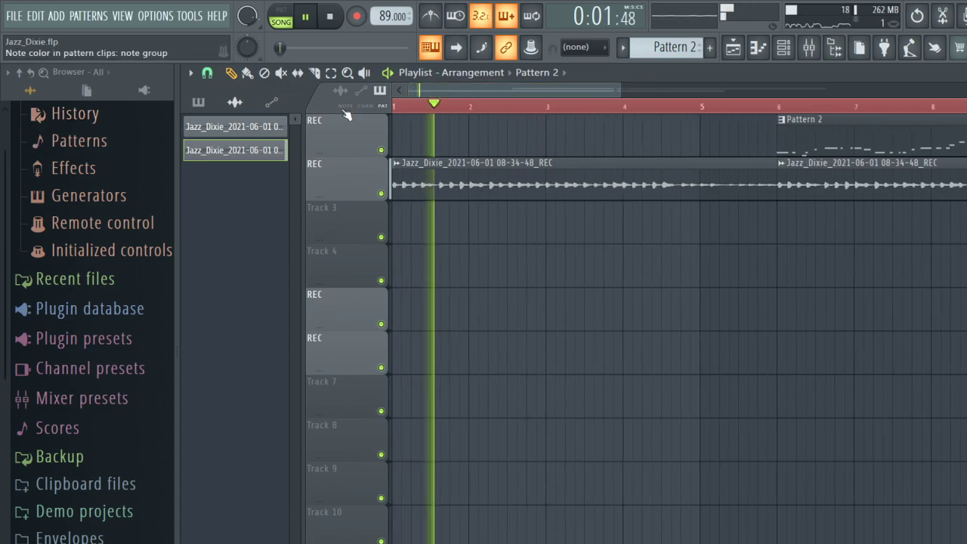
Cut all Tuba notes from Pattern 2, return to the playlist and stop playback.
double_click(800, 120)
click(783, 50)
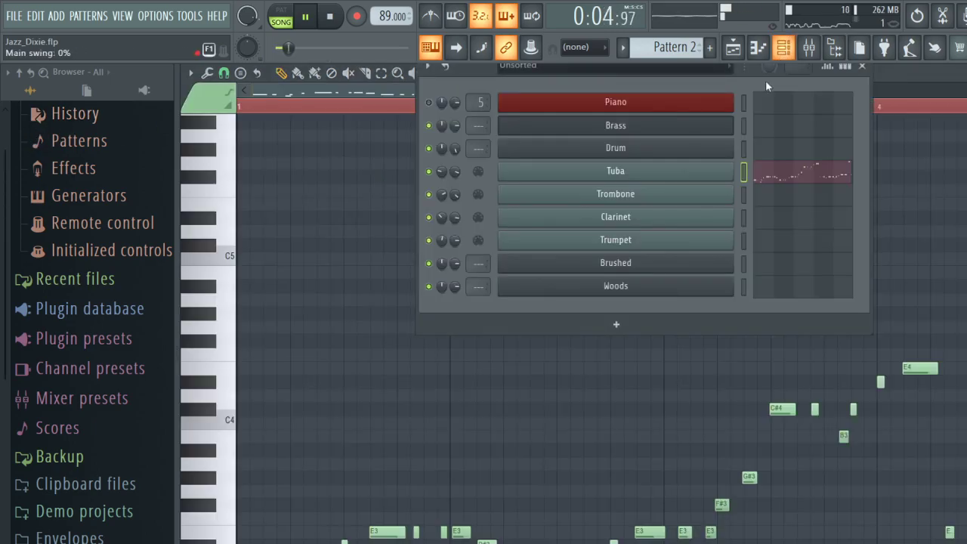
key(ctrl+x)
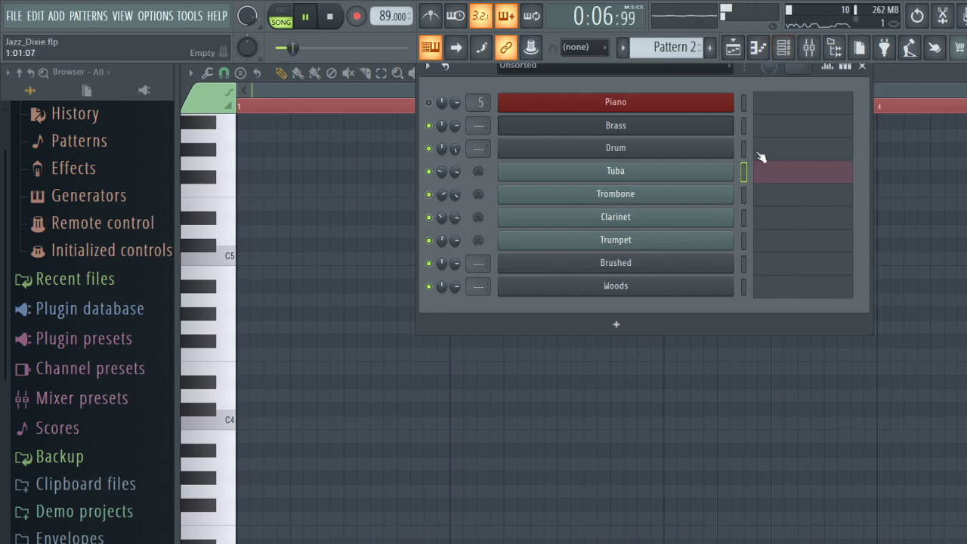
click(738, 60)
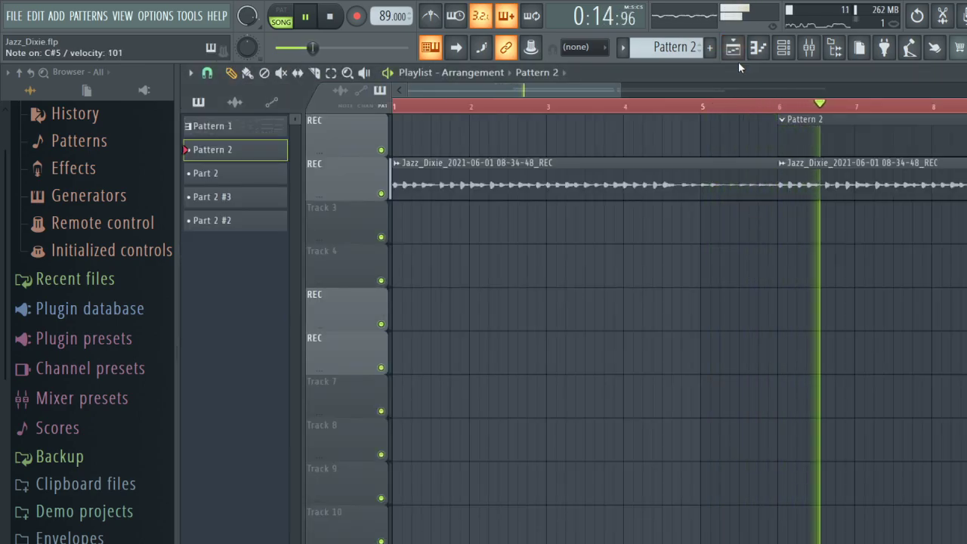
key(space)
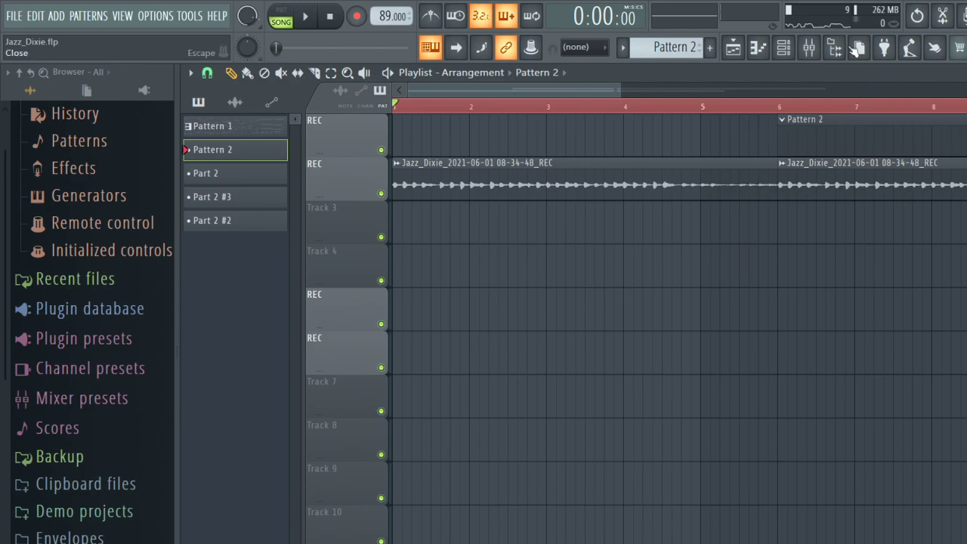
Set the playback start to bar 6 and rehearse the Tuba part for Pattern 2 against the backing.
click(777, 107)
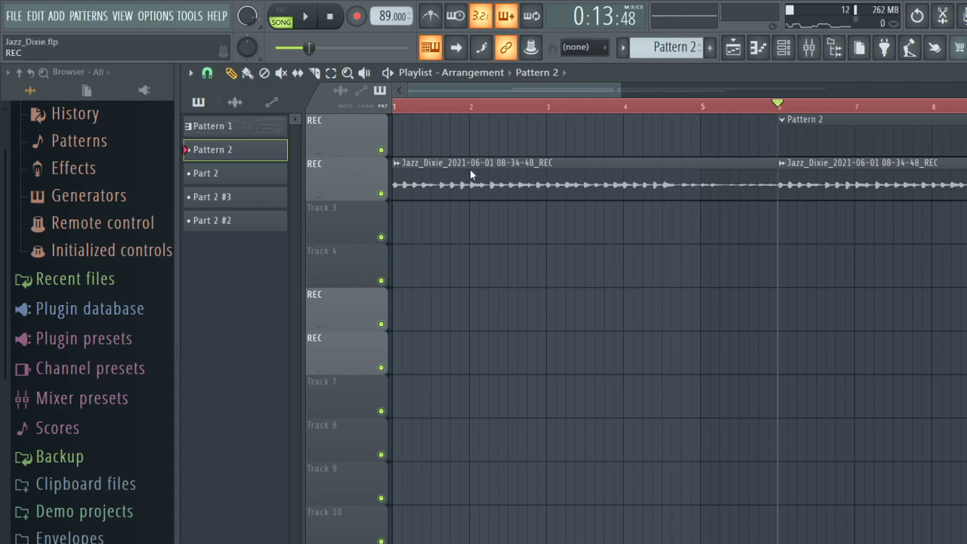
click(783, 47)
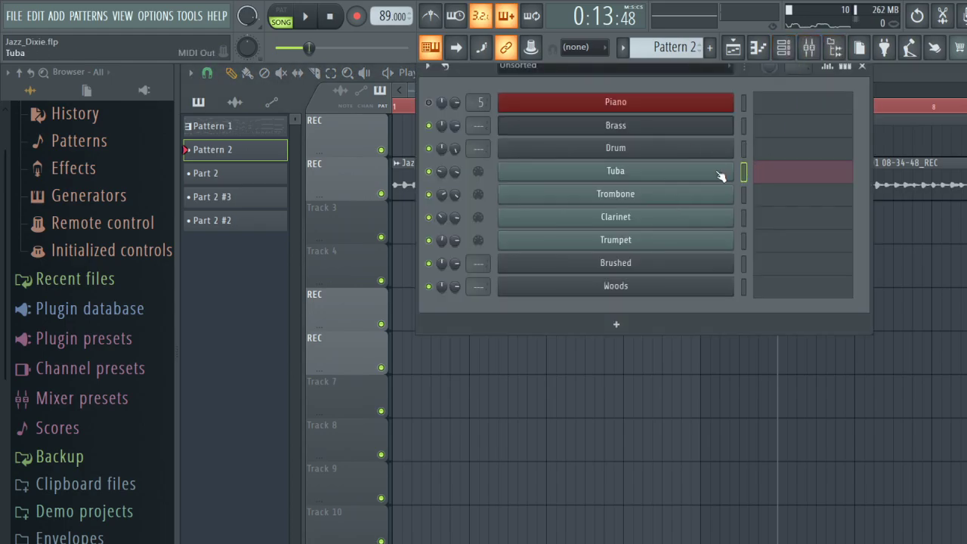
key(space)
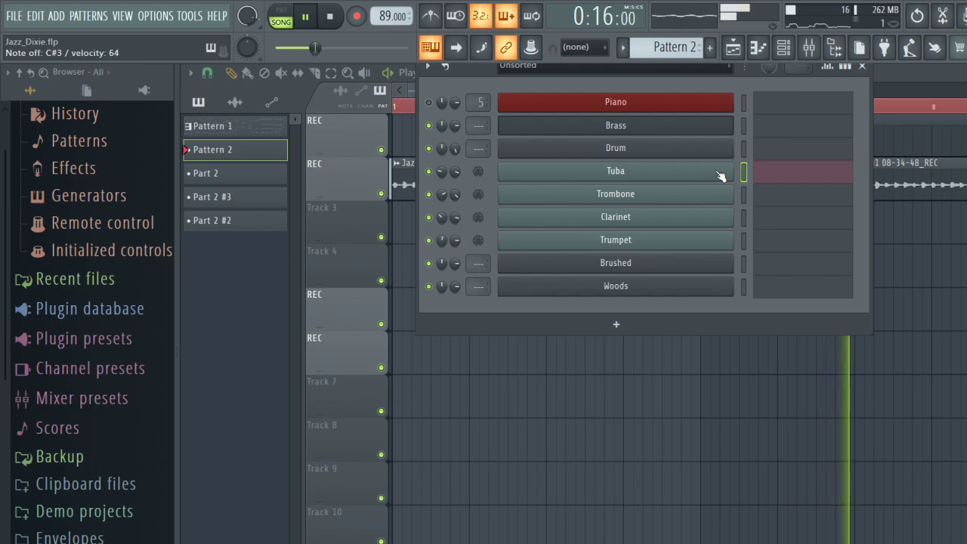
key(space)
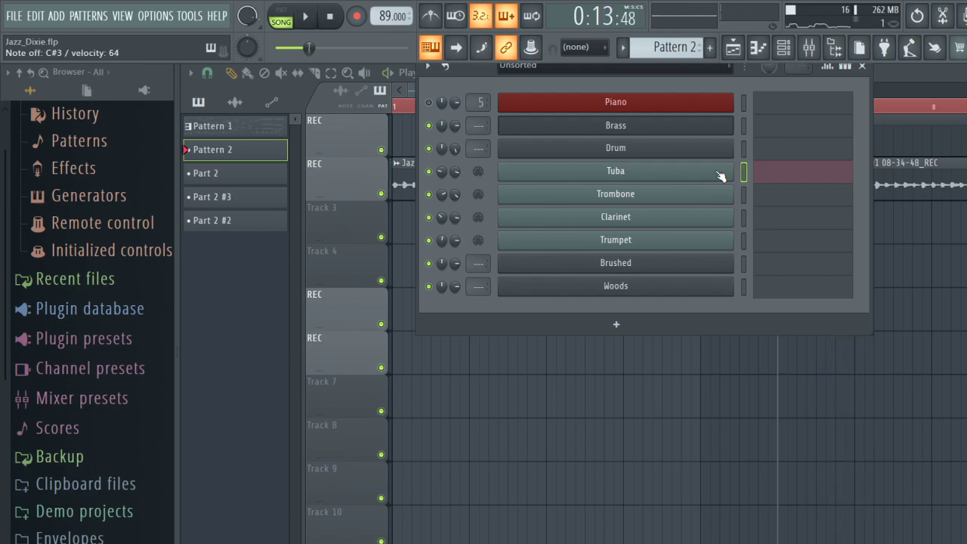
key(space)
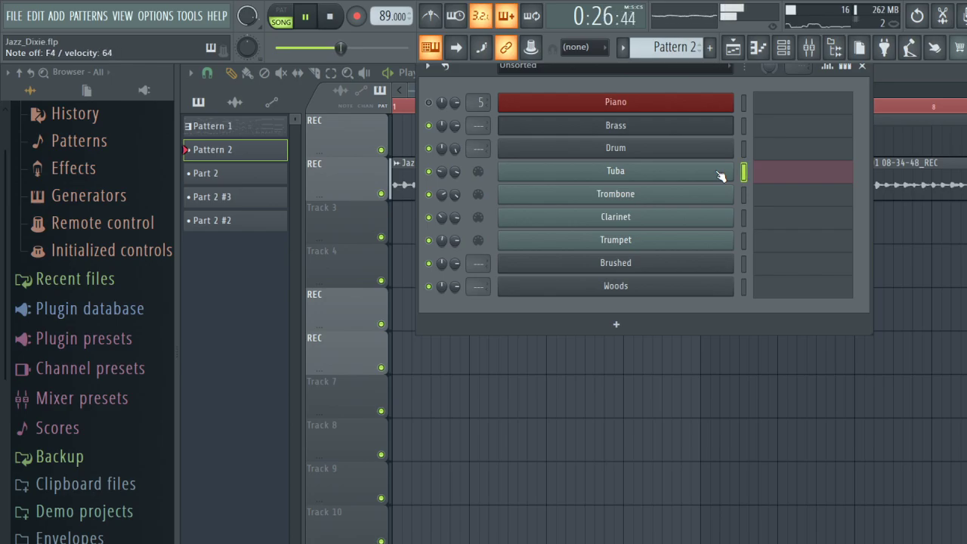
key(space)
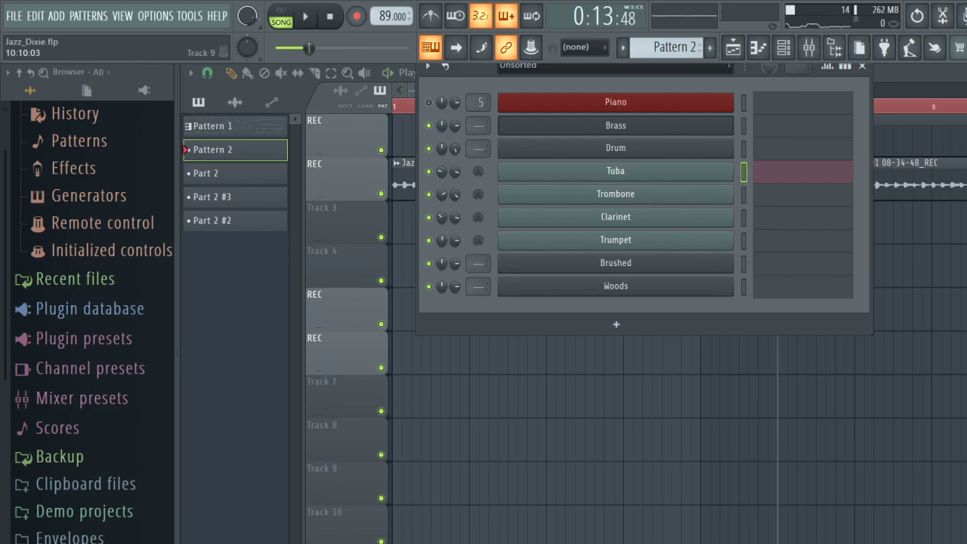
Arm recording and record a sustained Tuba line into Pattern 2 from bar 6, discarding the first take and playing a second.
click(362, 16)
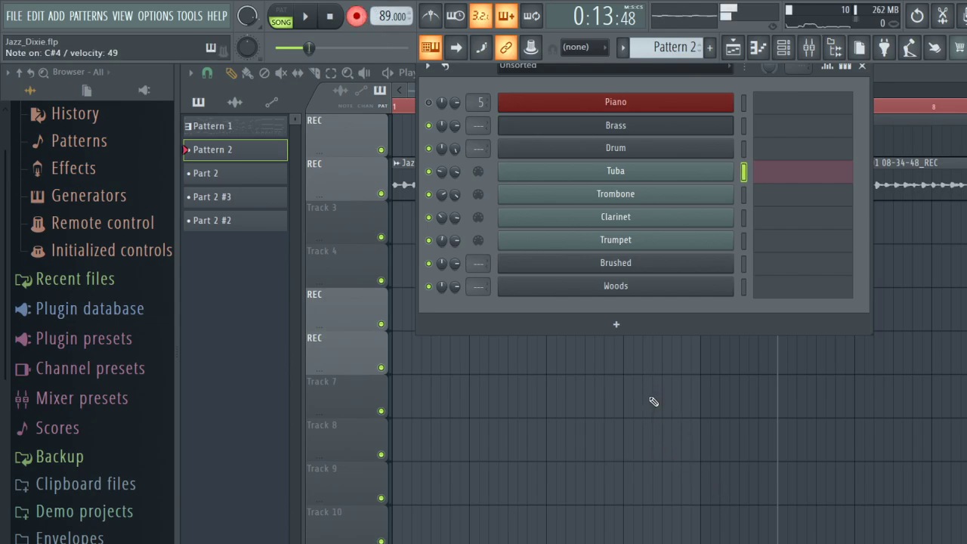
key(space)
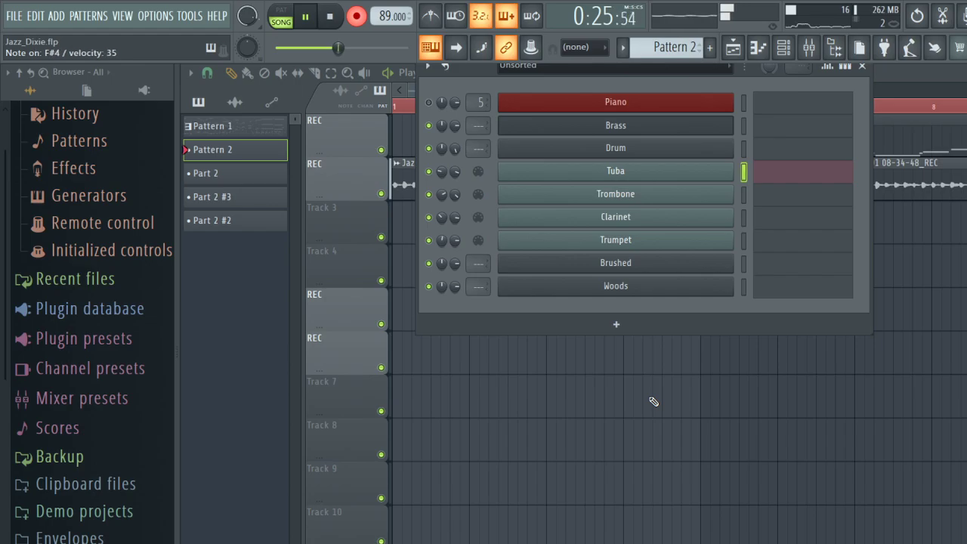
key(space)
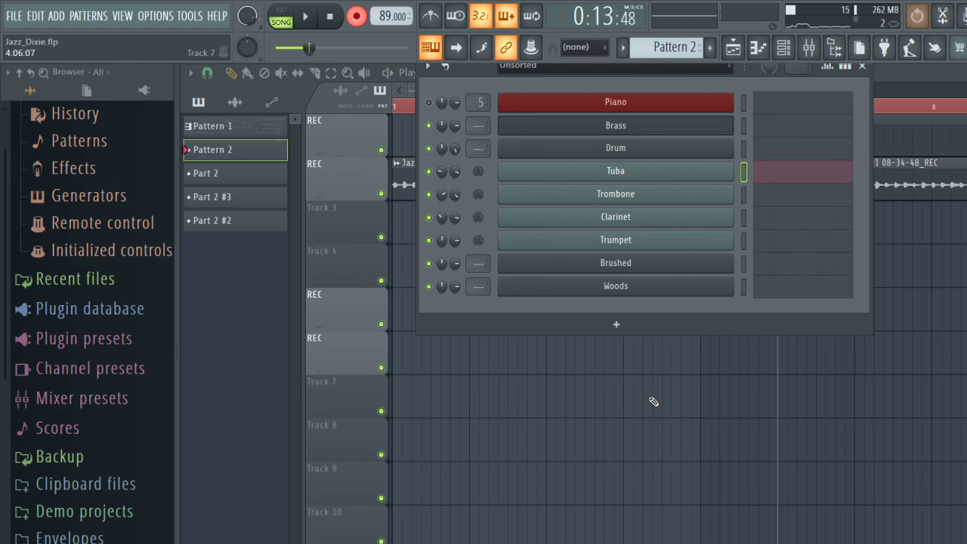
key(space)
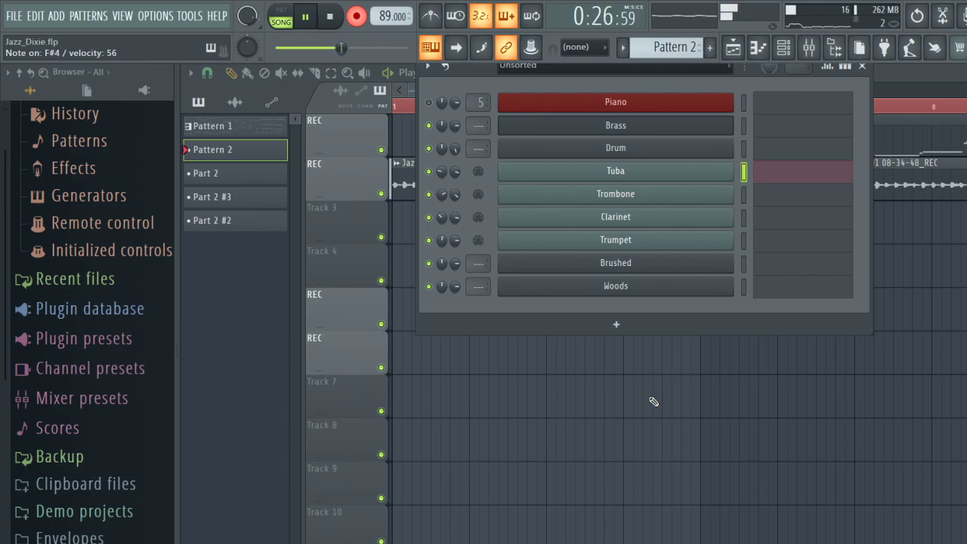
key(space)
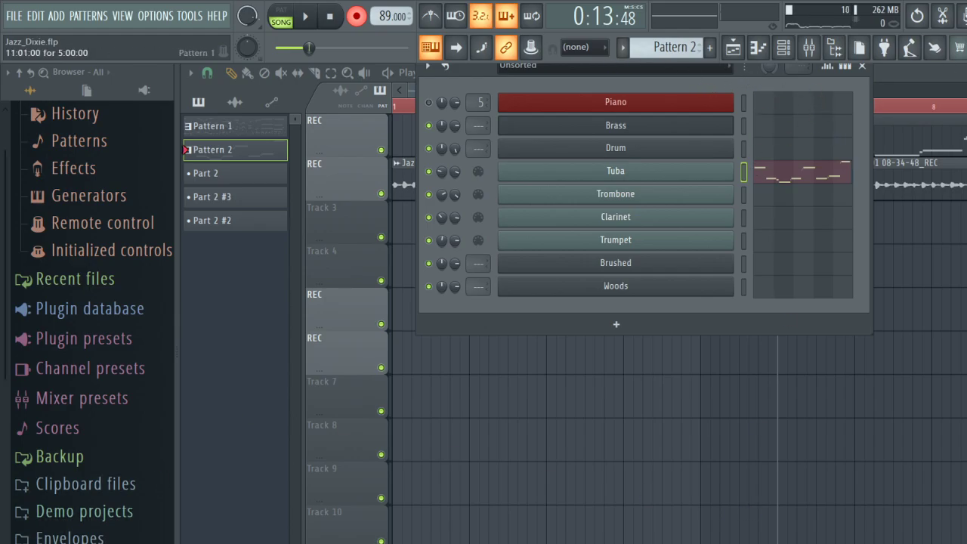
Record two G#3 hits on the Drum channel at the end of Pattern 2, disarm recording and return to the playlist.
key(F6)
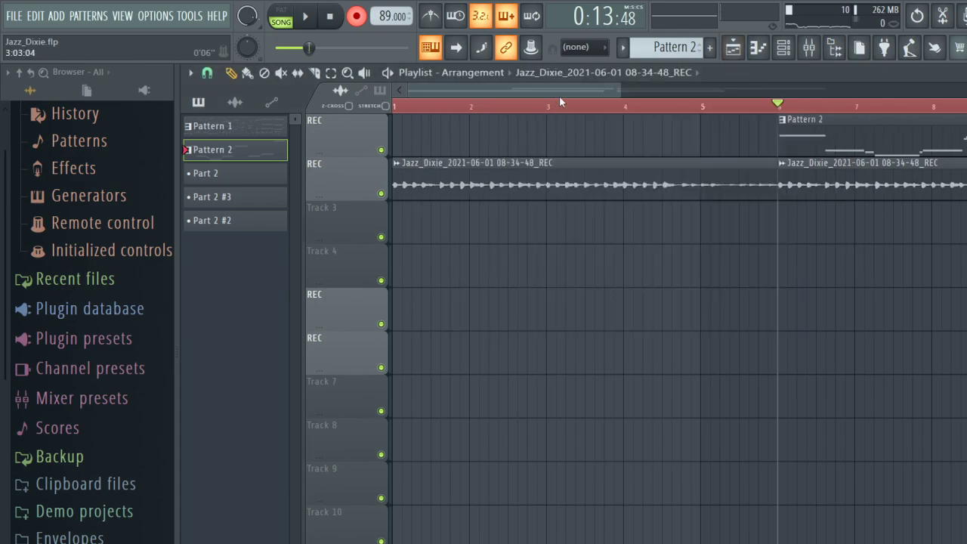
drag(558, 91, 663, 85)
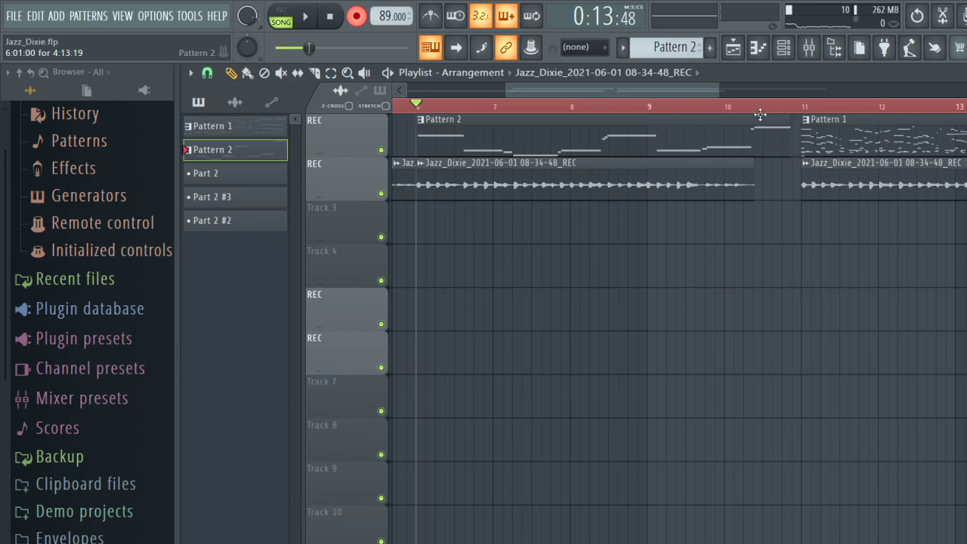
double_click(750, 143)
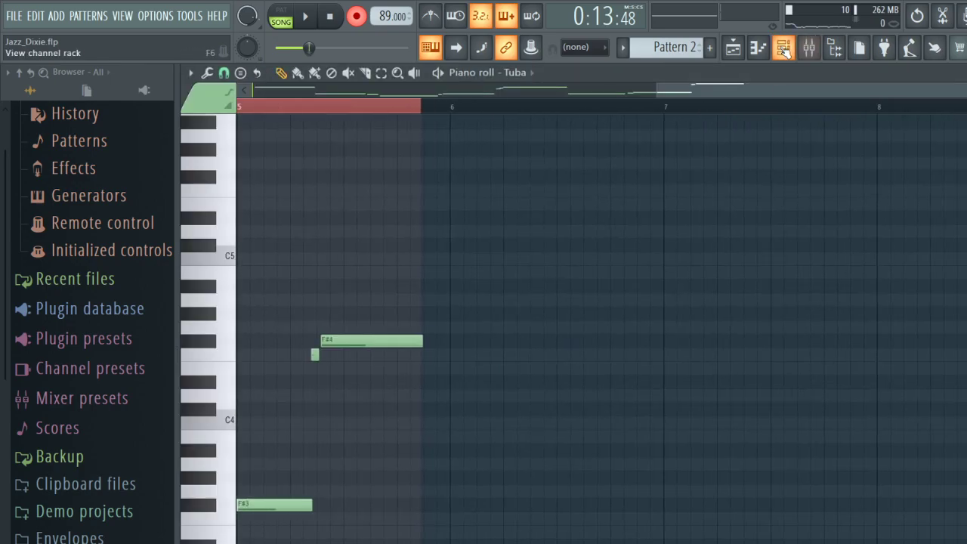
click(783, 47)
click(742, 149)
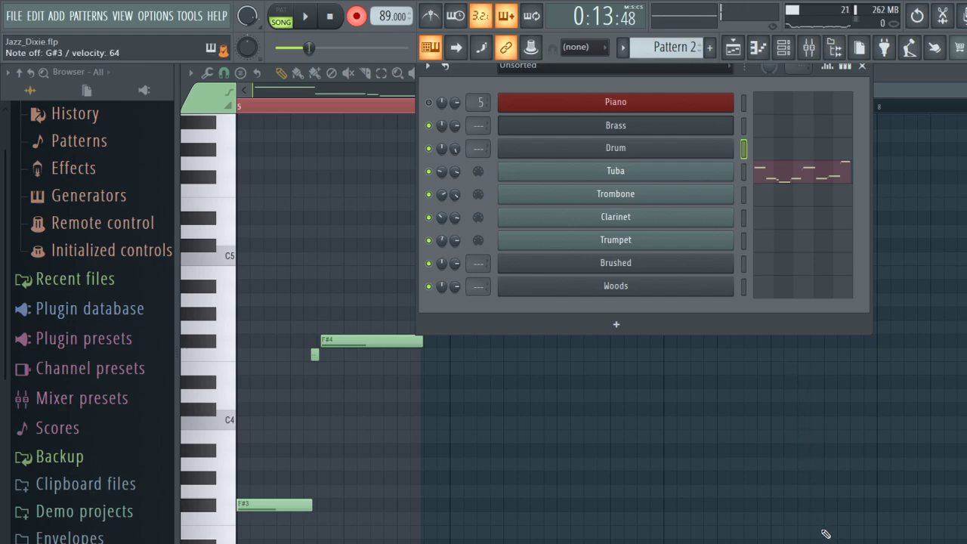
key(space)
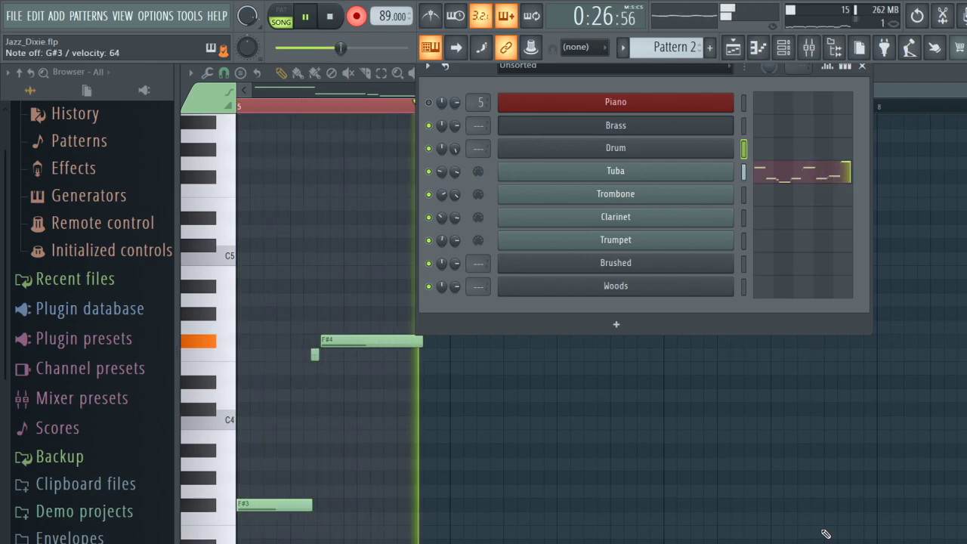
key(space)
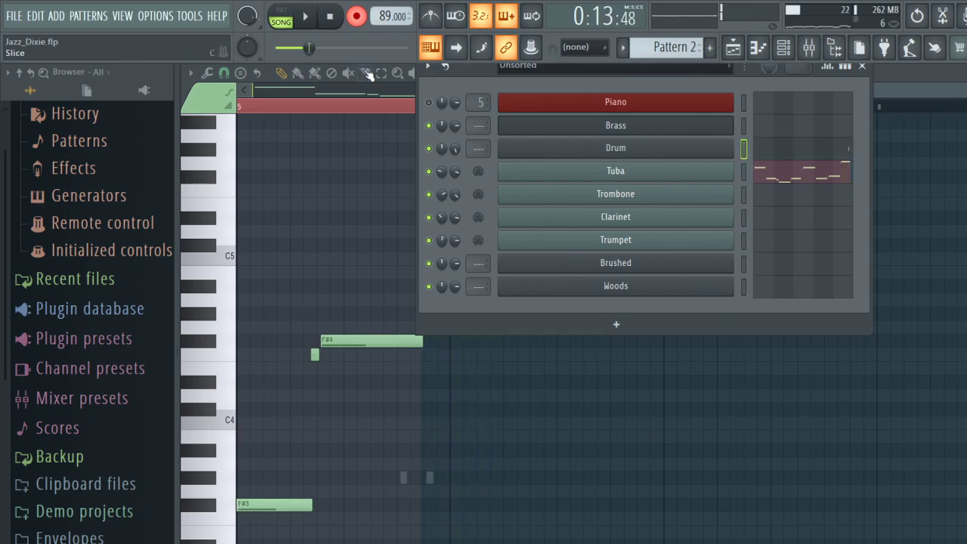
click(836, 48)
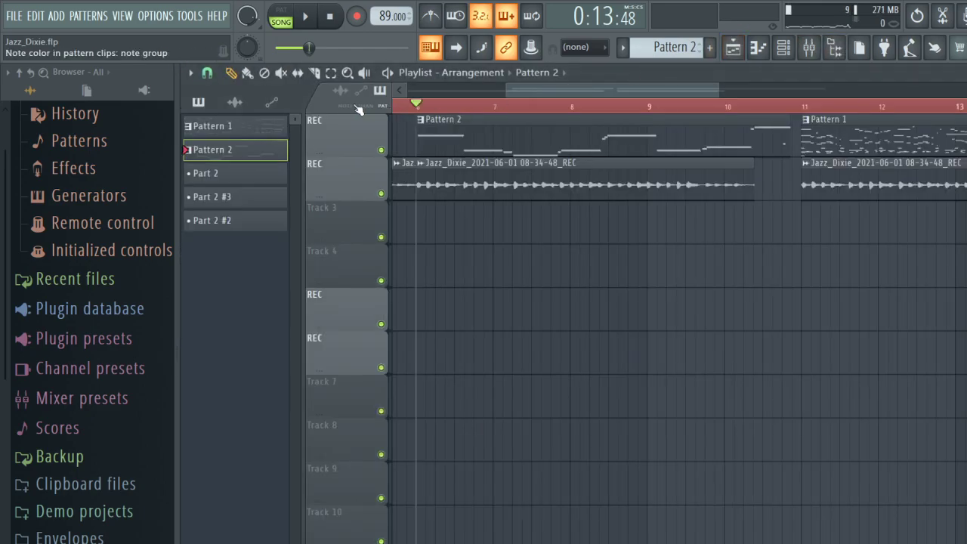
Play the arrangement from the start while reviewing Pattern 2's Drum and Tuba notes in the piano roll.
drag(559, 93, 459, 93)
key(space)
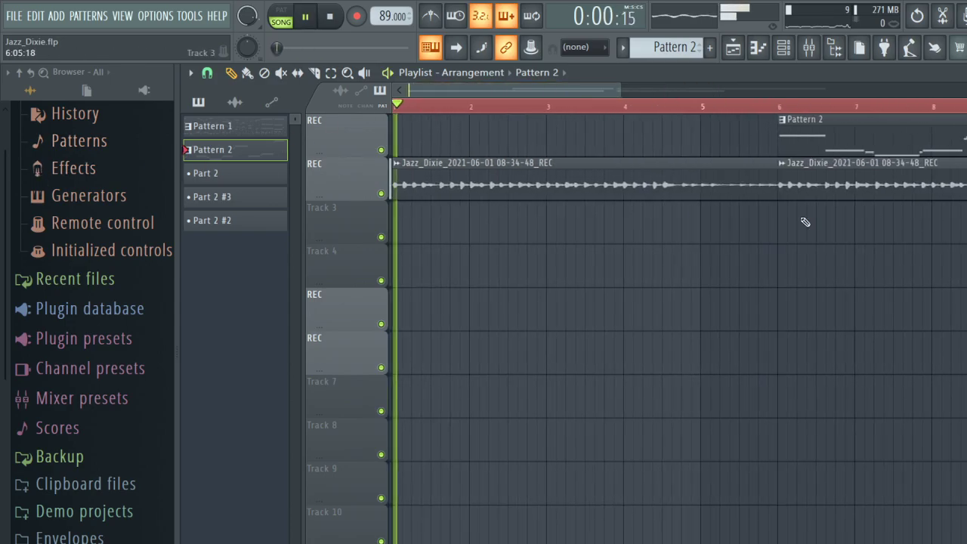
double_click(829, 142)
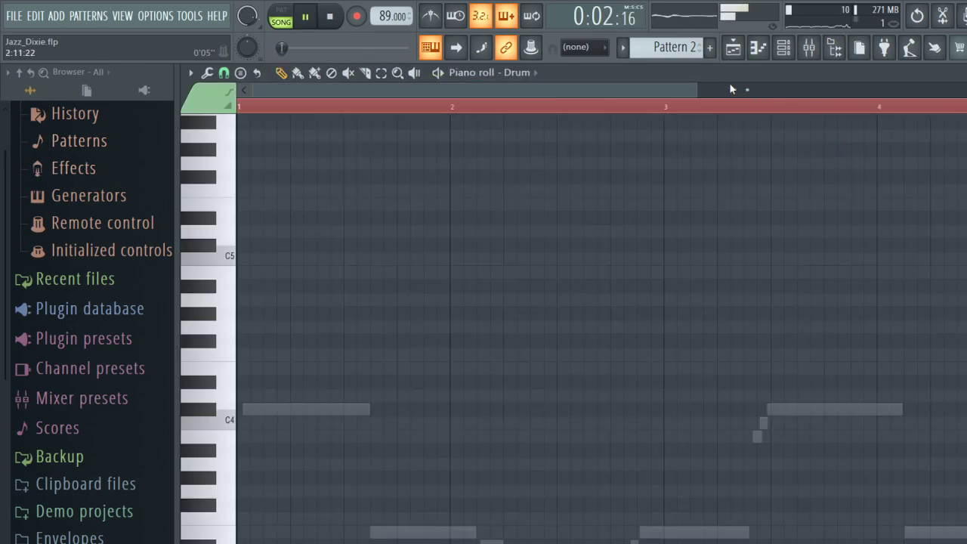
drag(699, 86, 868, 86)
scroll(593, 307, down, 5)
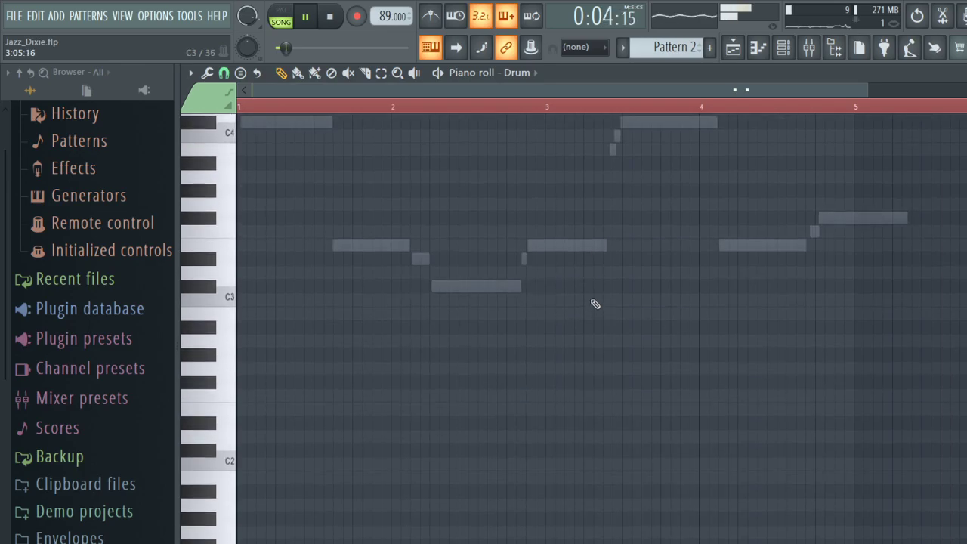
scroll(594, 305, up, 5)
scroll(630, 126, up, 5)
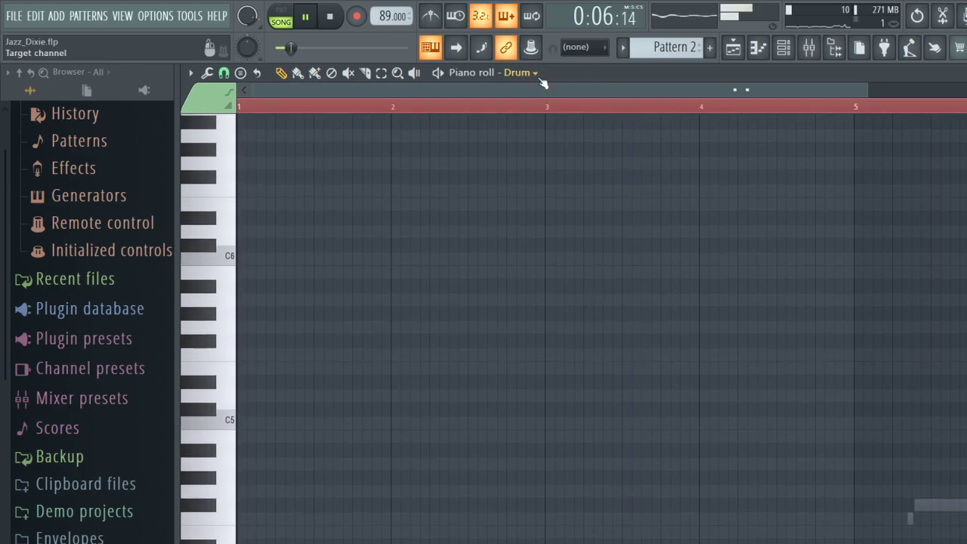
key(Down)
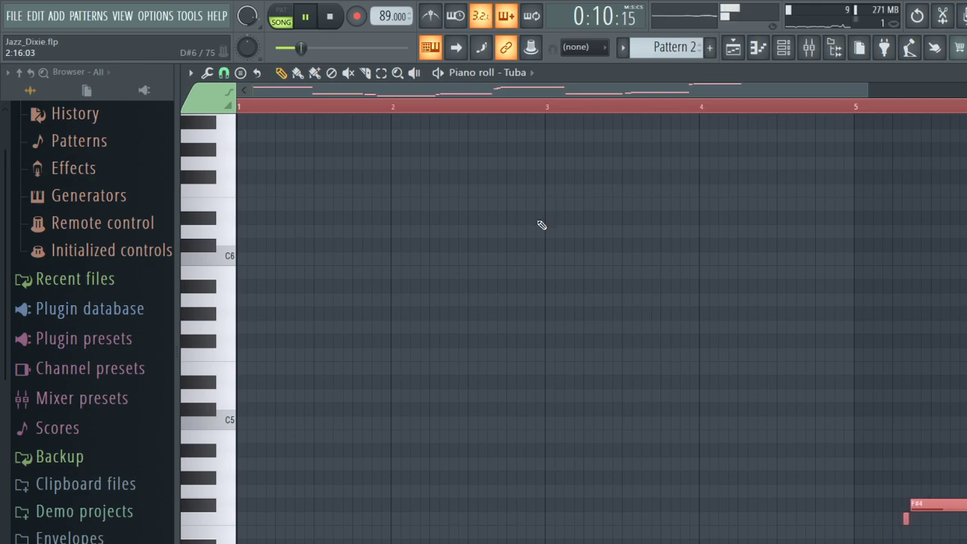
scroll(541, 225, down, 7)
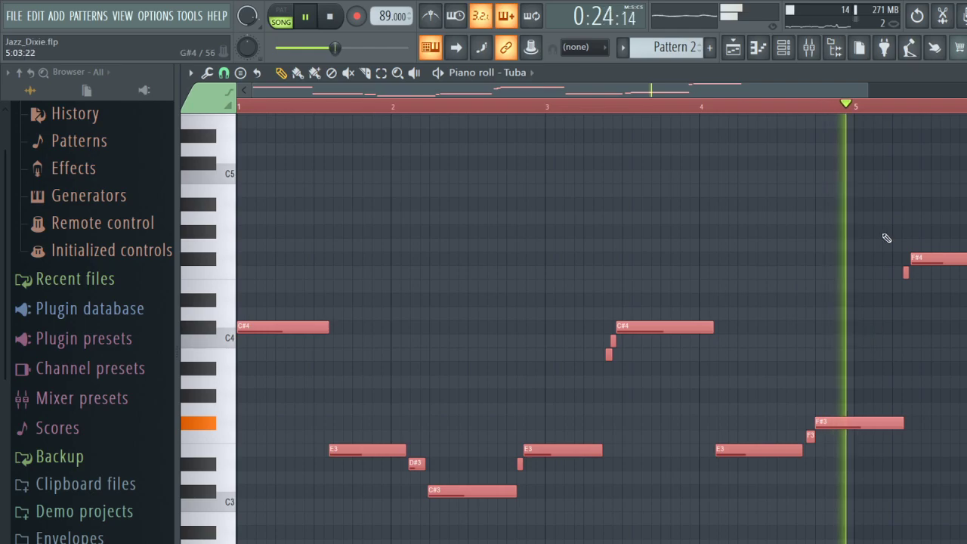
click(741, 48)
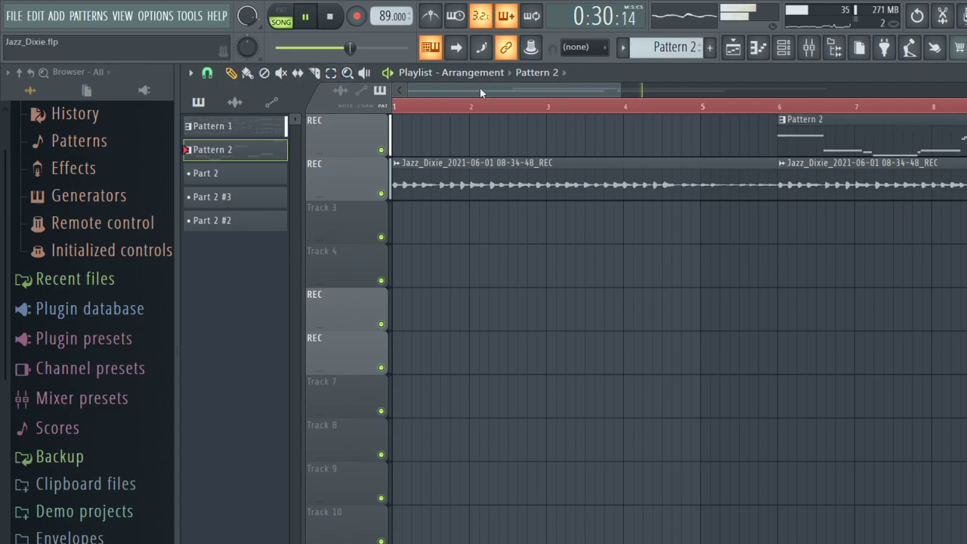
Raise the Clarinet channel's volume while the song plays, and stop playback once the arrangement has been heard to its end.
scroll(479, 88, down, 2)
click(783, 47)
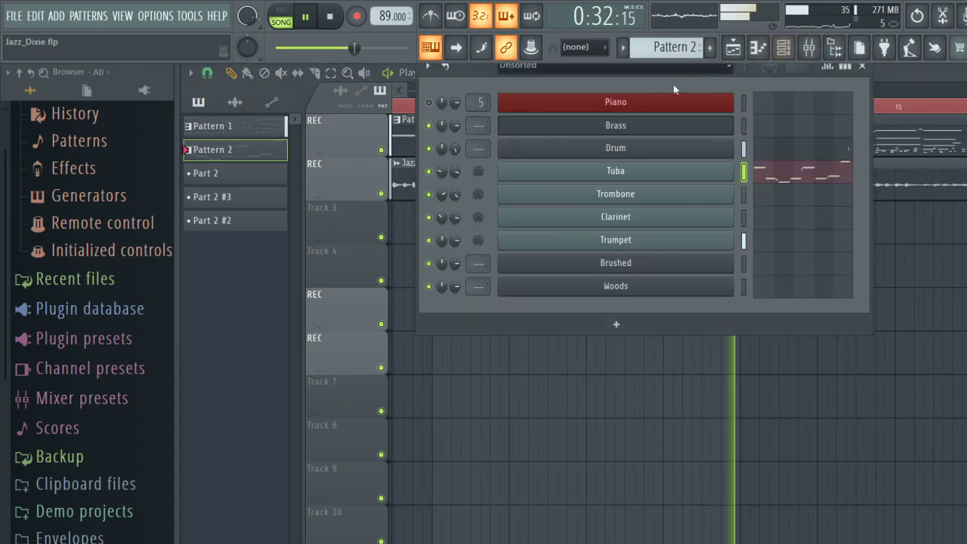
drag(455, 217, 455, 204)
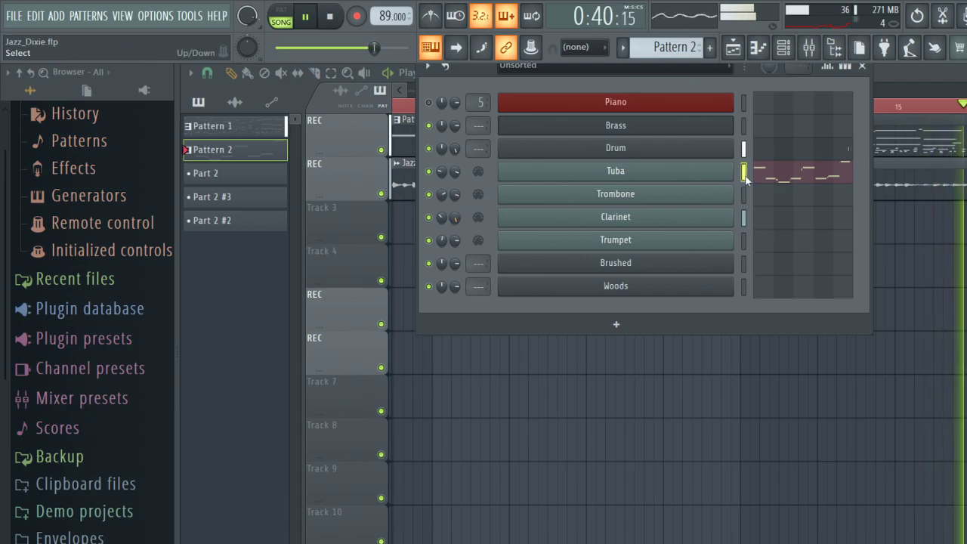
key(F6)
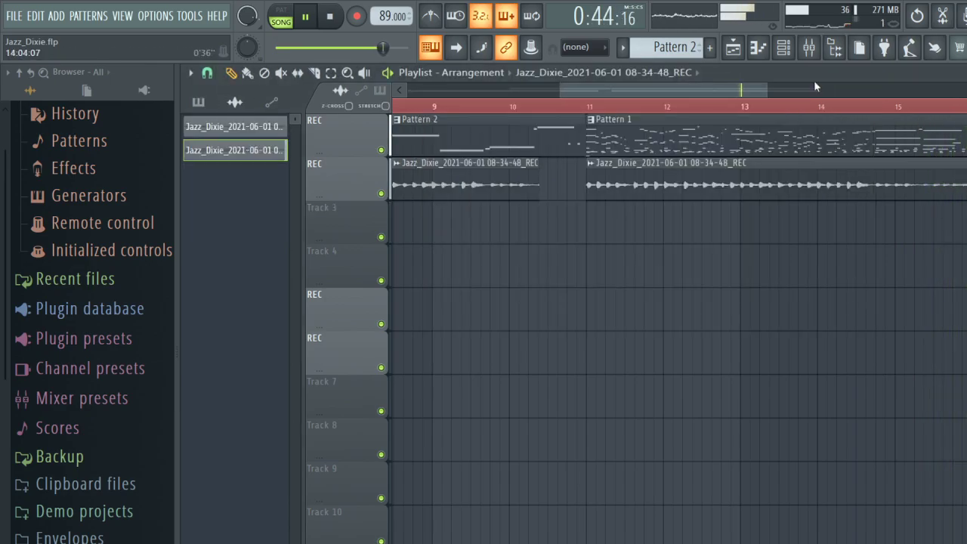
click(783, 47)
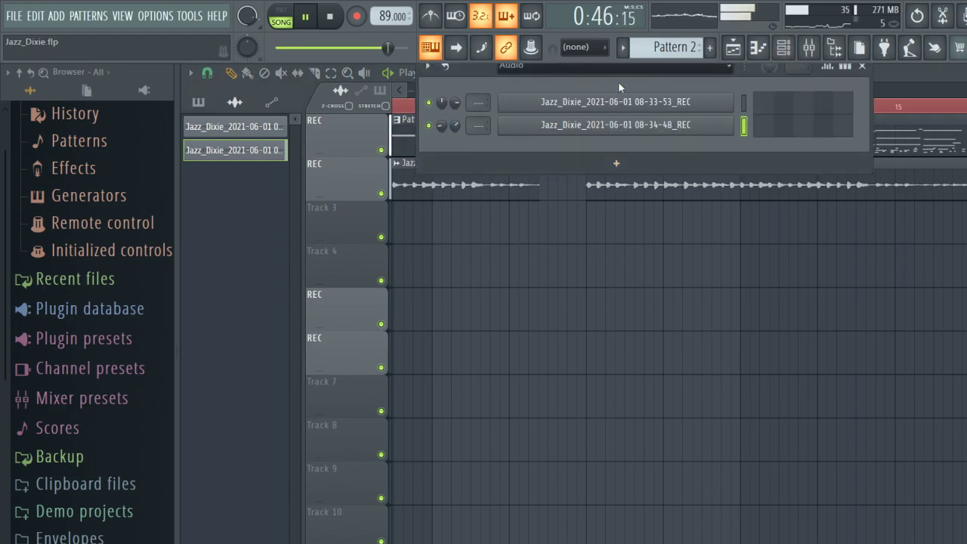
click(921, 73)
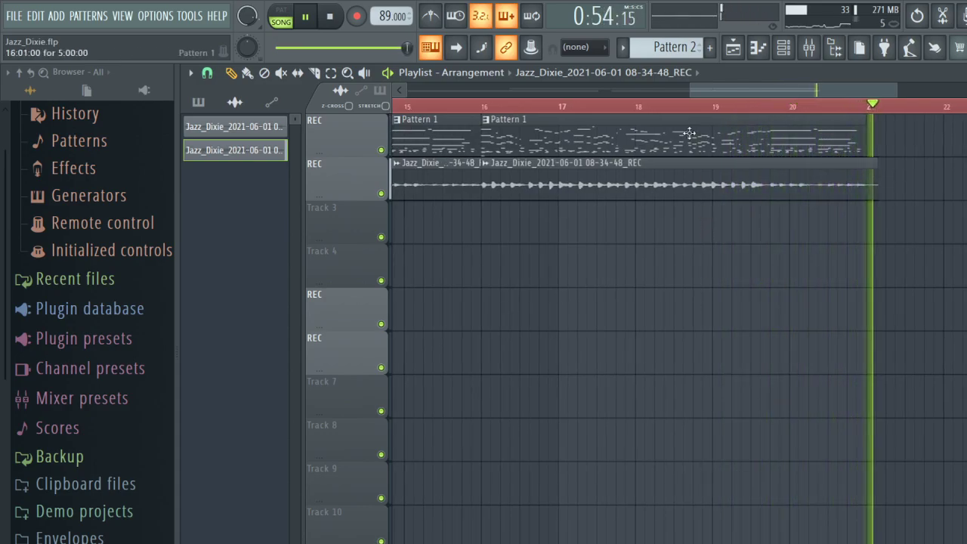
key(space)
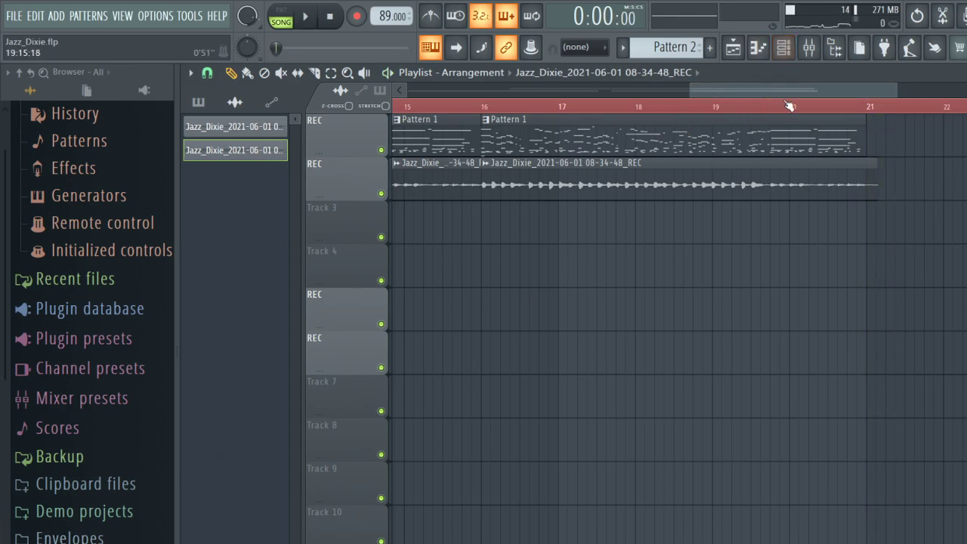
Place another copy of the Jazz_Dixie 08-34-48 audio recording at bar 21 on the second playlist track.
scroll(824, 90, right, 3)
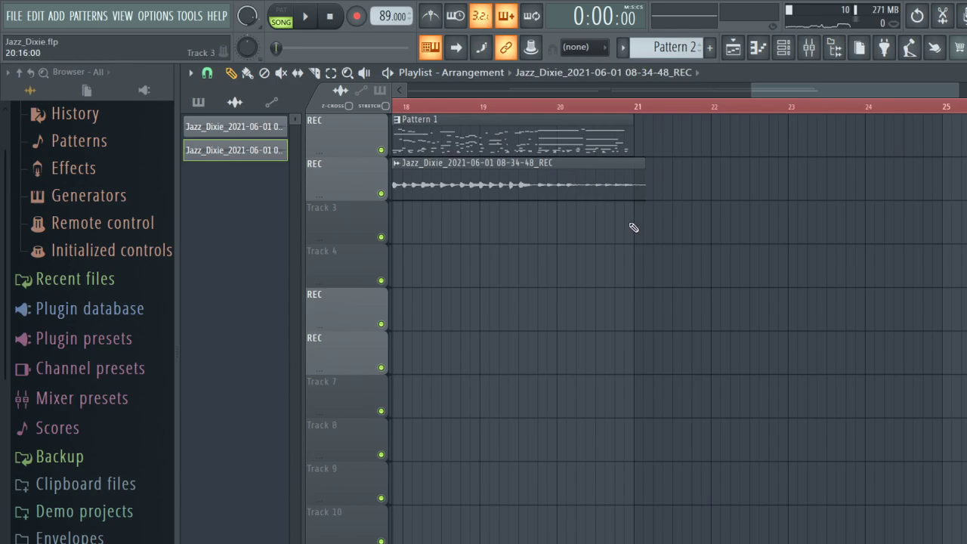
drag(633, 227, 683, 177)
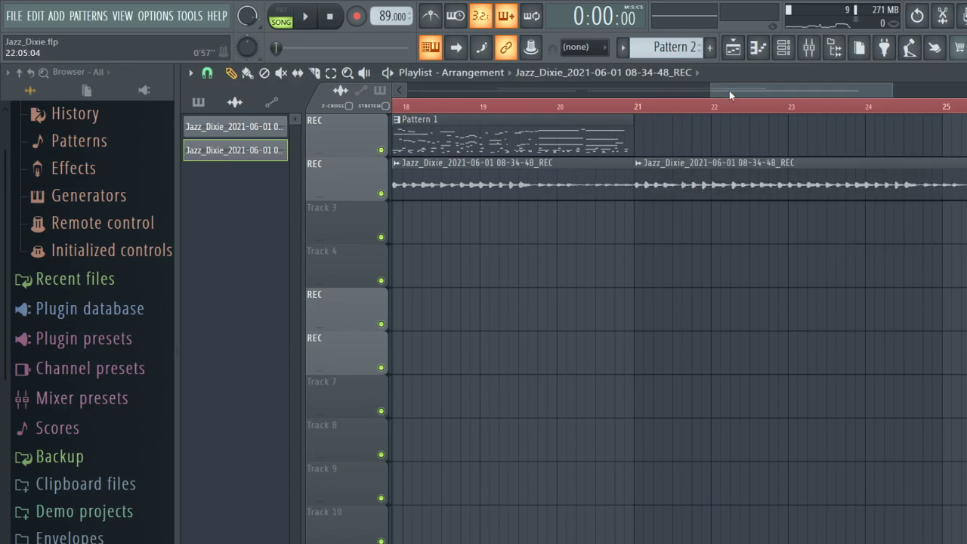
drag(730, 95, 796, 94)
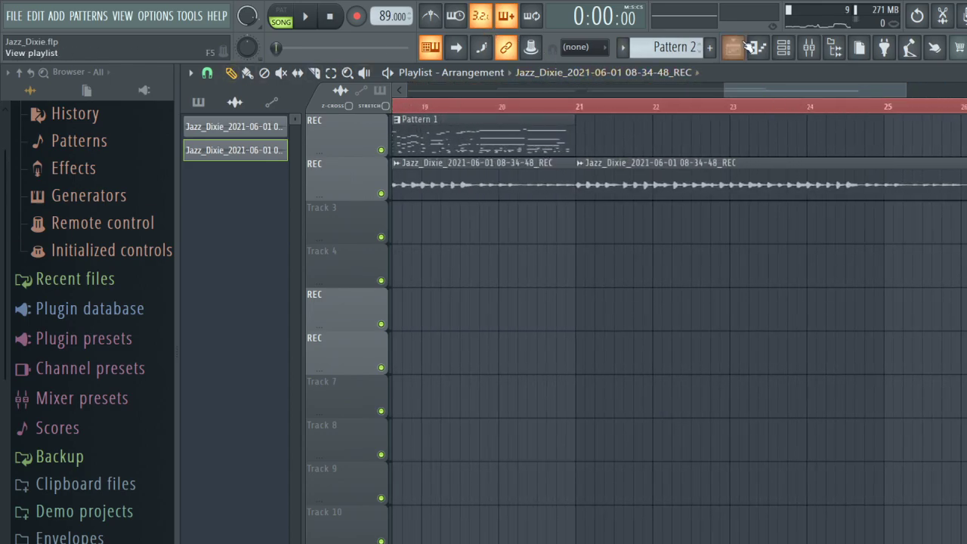
Try to create a new pattern and place its clip at bar 21 on the first playlist track.
click(710, 48)
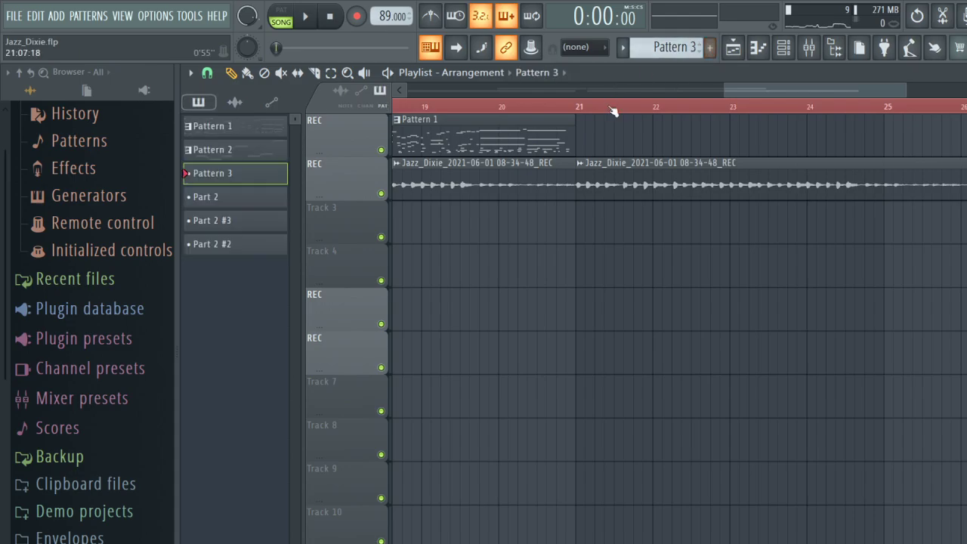
click(582, 130)
right_click(586, 130)
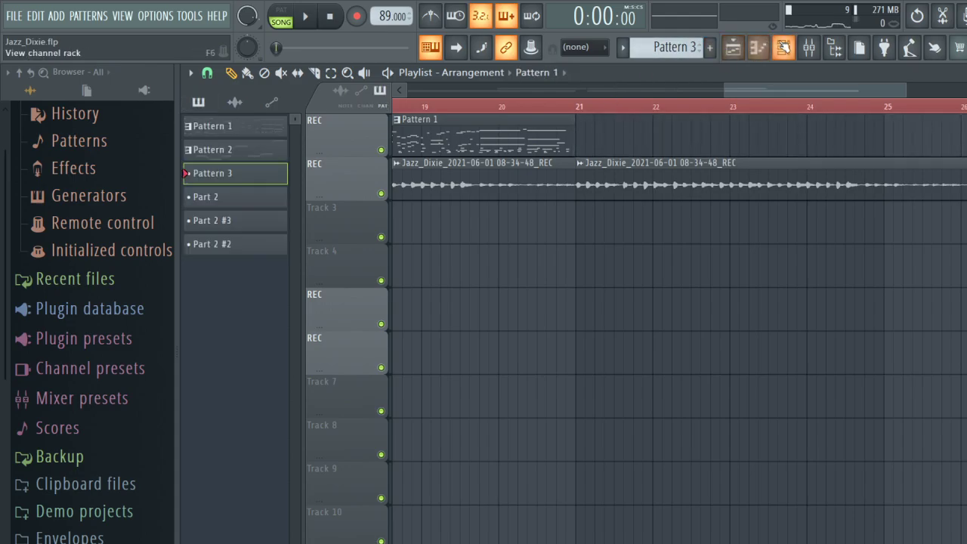
click(710, 46)
click(581, 127)
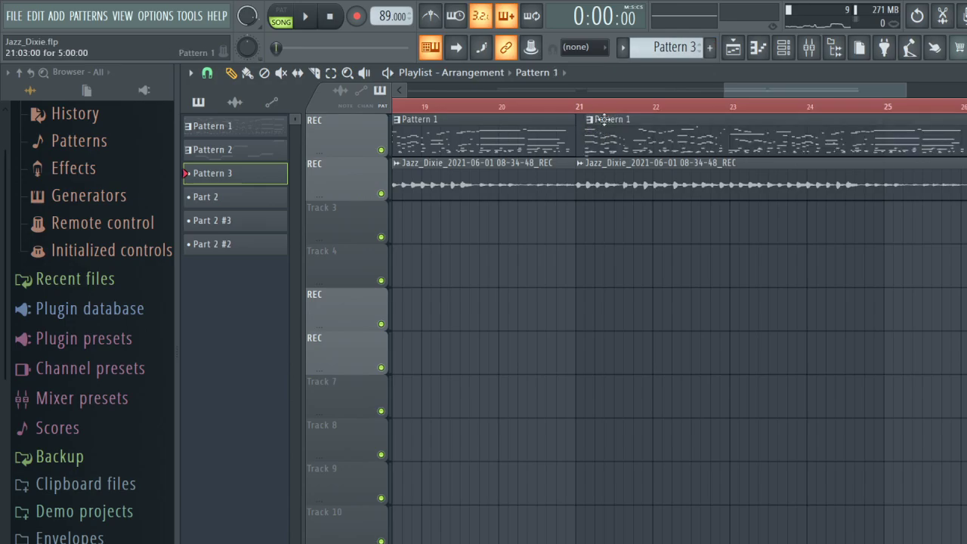
right_click(604, 119)
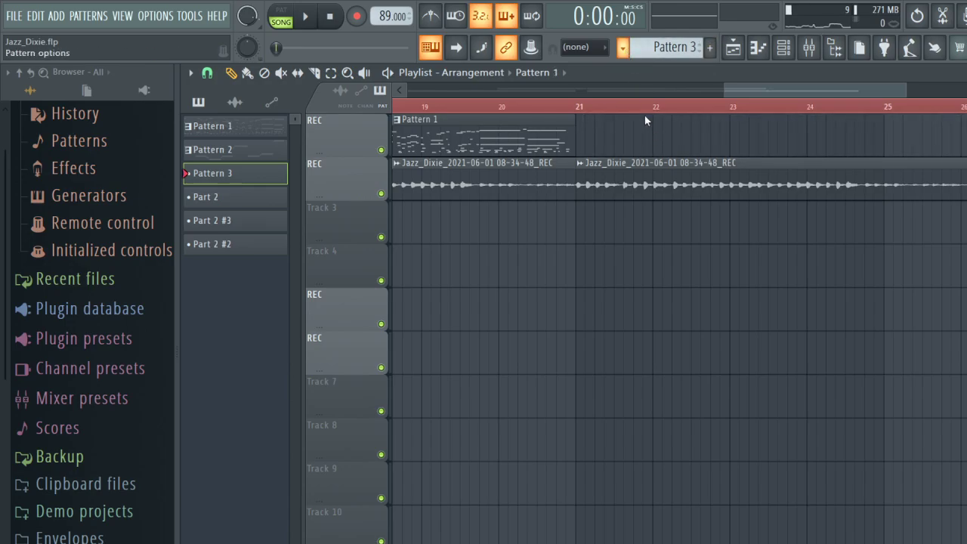
click(605, 130)
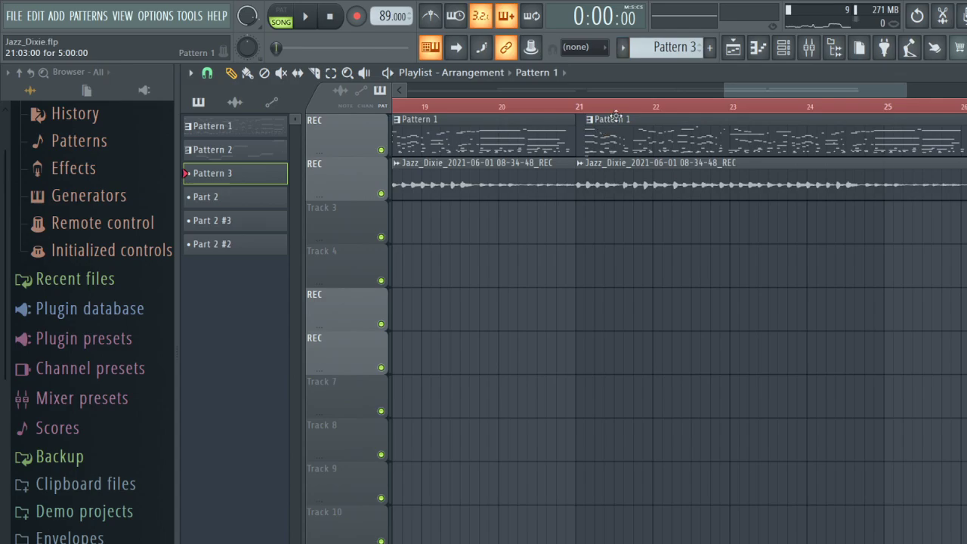
right_click(627, 119)
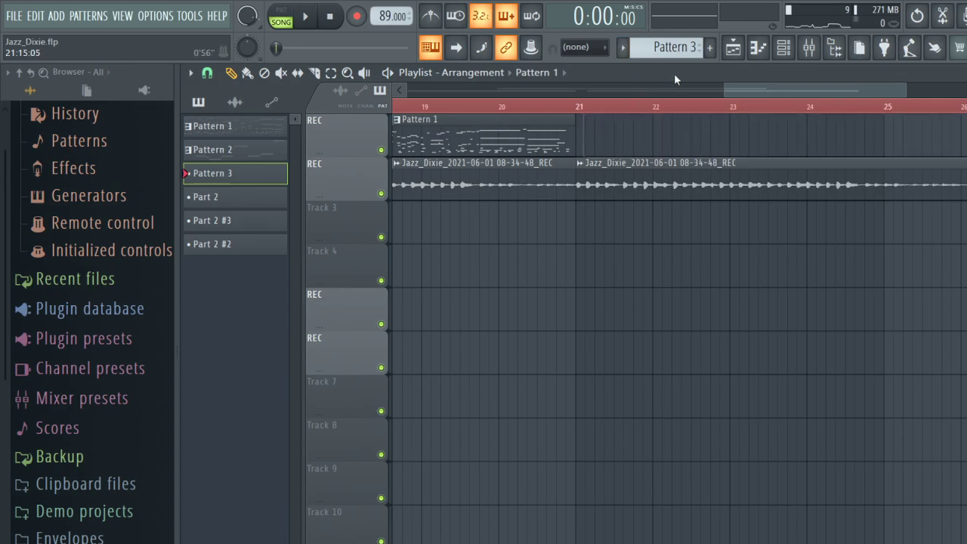
click(602, 136)
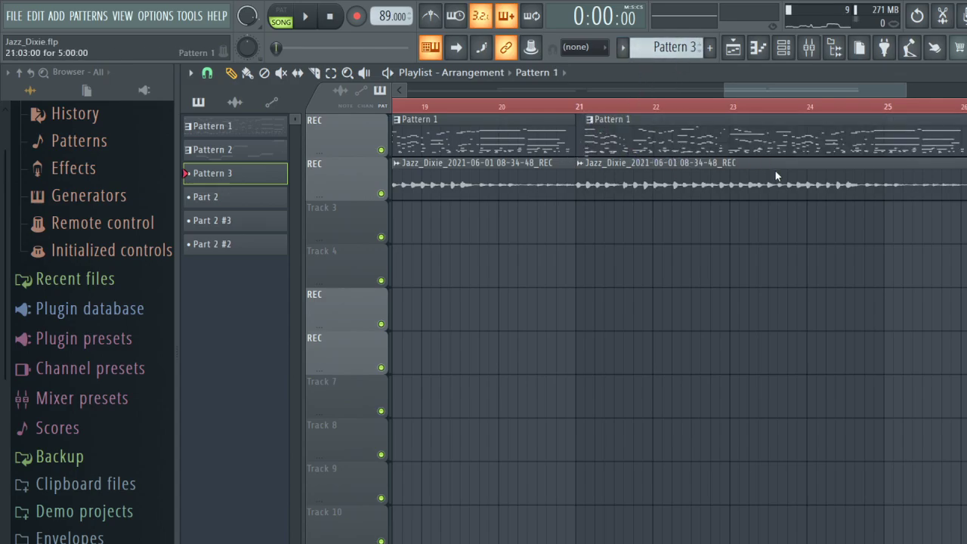
right_click(958, 134)
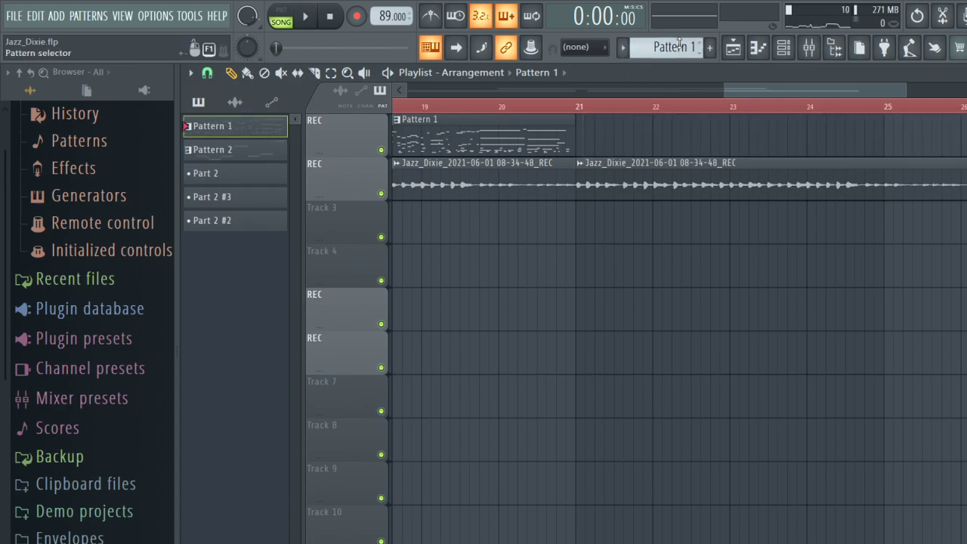
click(668, 125)
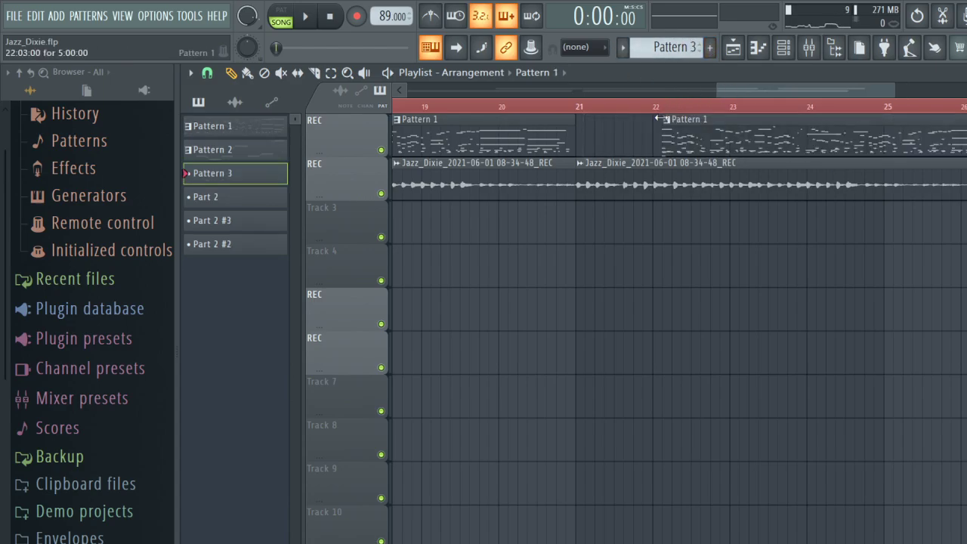
right_click(665, 134)
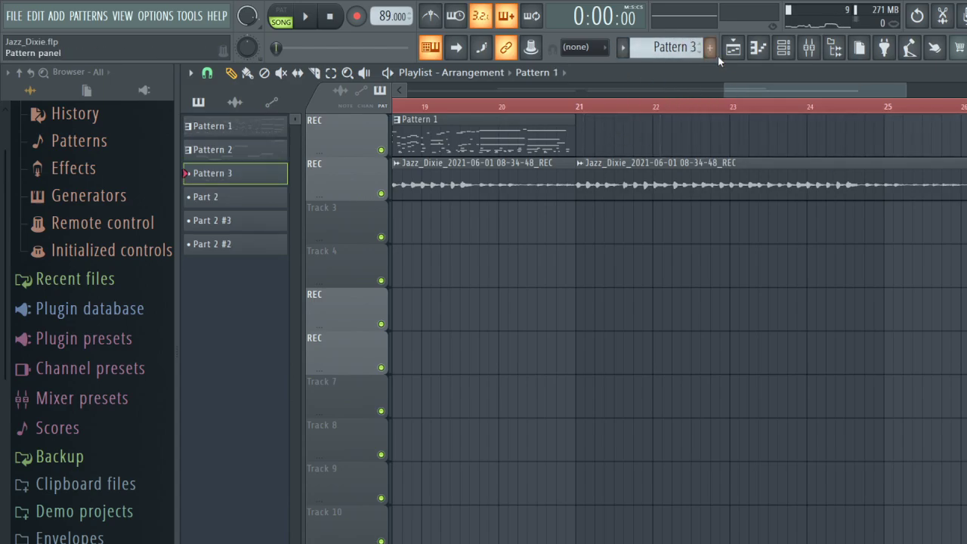
click(783, 47)
key(F6)
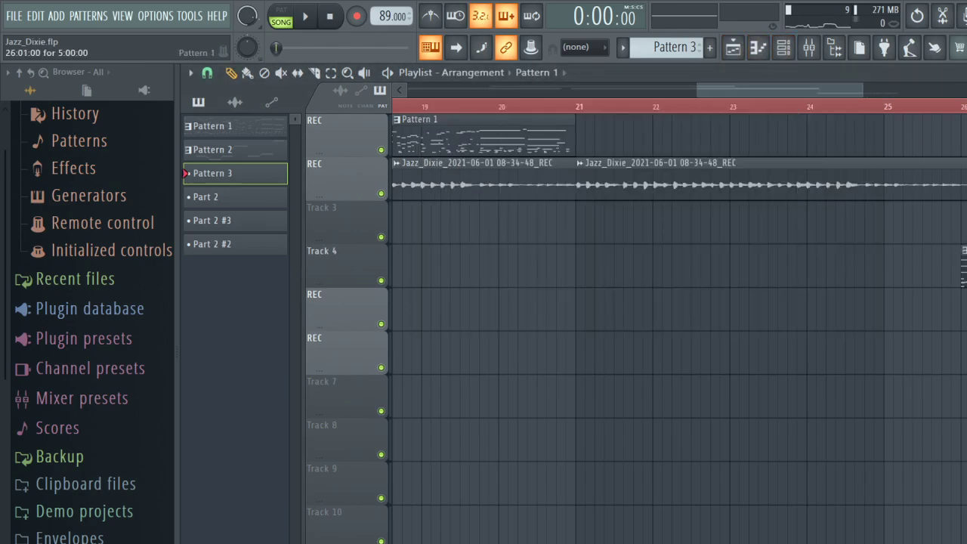
click(655, 123)
drag(655, 124, 584, 123)
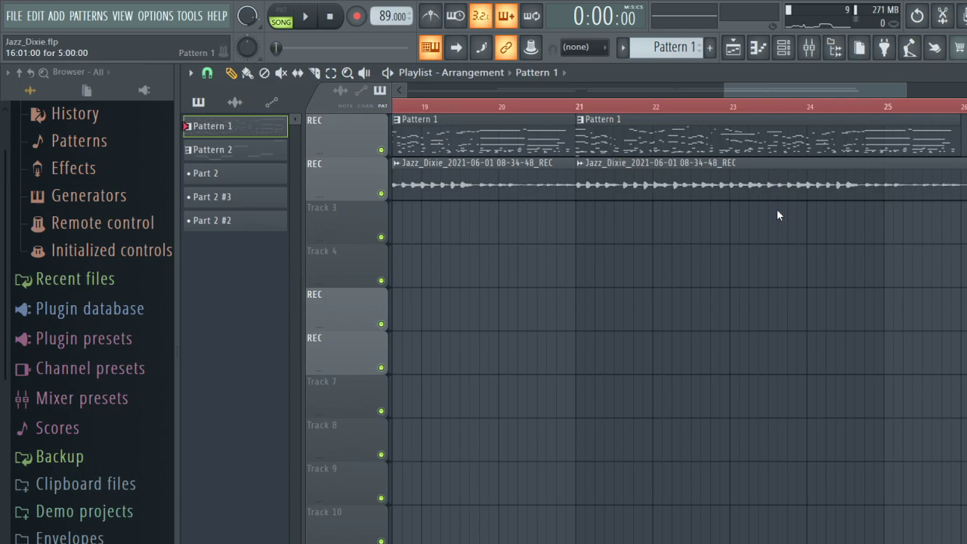
Replace the Pattern 1 clip at bar 21 on the first track with an empty Pattern 3 clip.
click(668, 55)
scroll(668, 47, down, 2)
scroll(668, 47, up, 2)
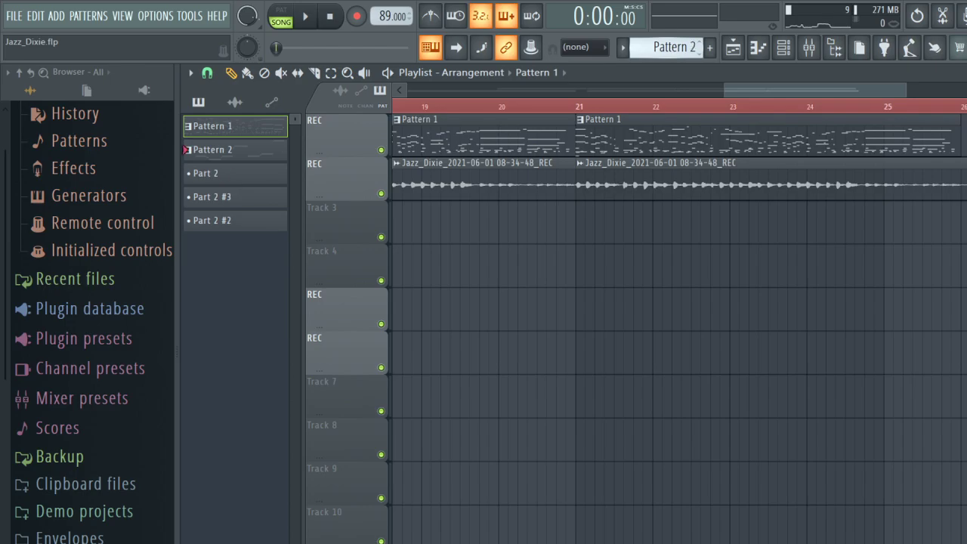
scroll(668, 47, down, 1)
scroll(668, 47, down, 1)
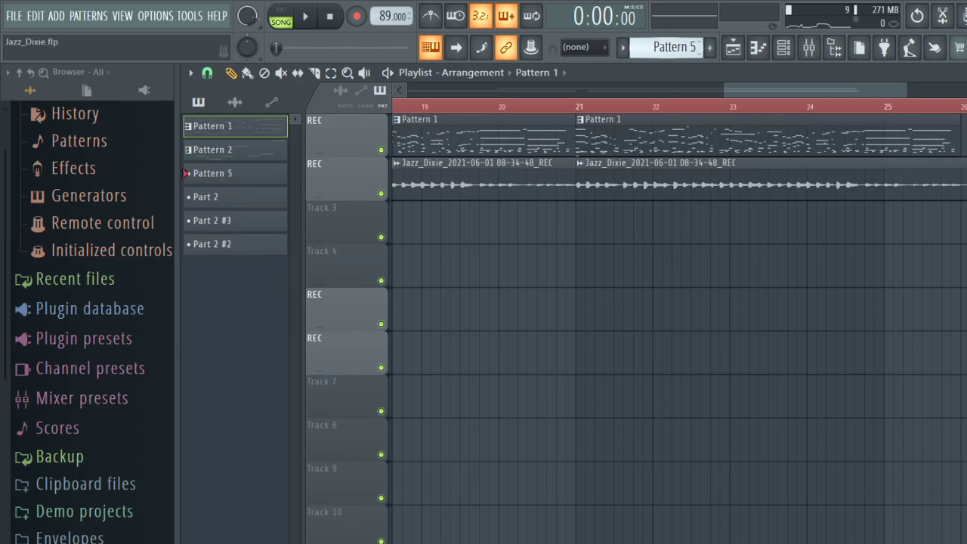
scroll(667, 47, down, 2)
click(204, 173)
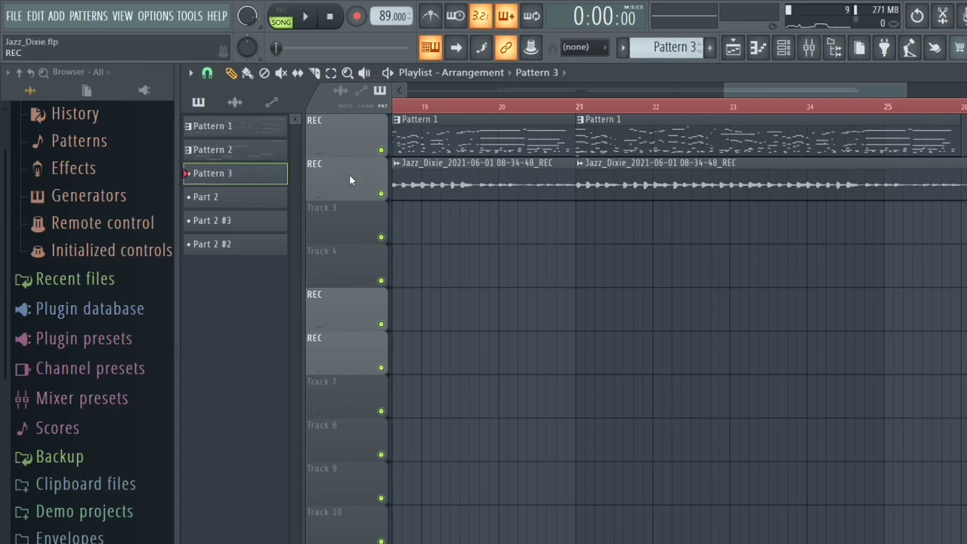
click(585, 220)
right_click(633, 147)
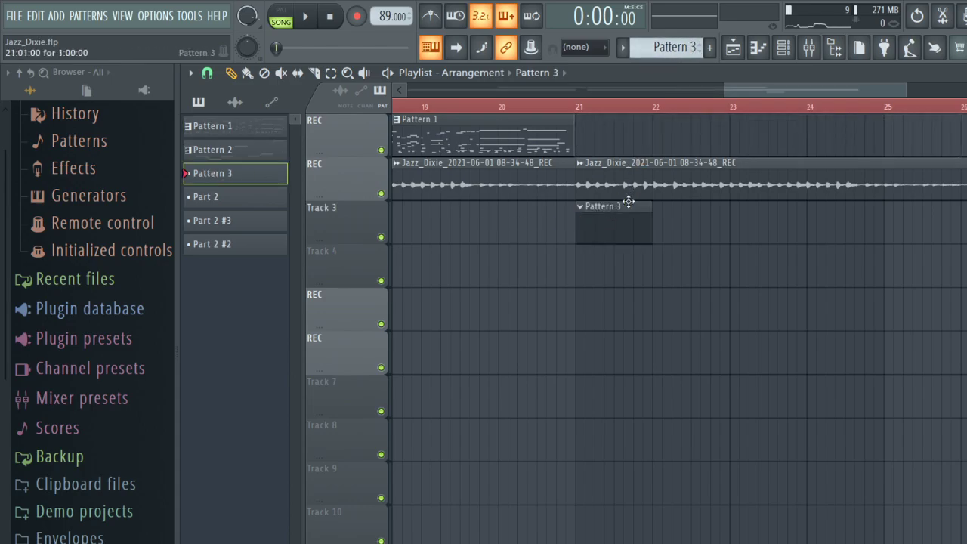
drag(638, 176, 630, 108)
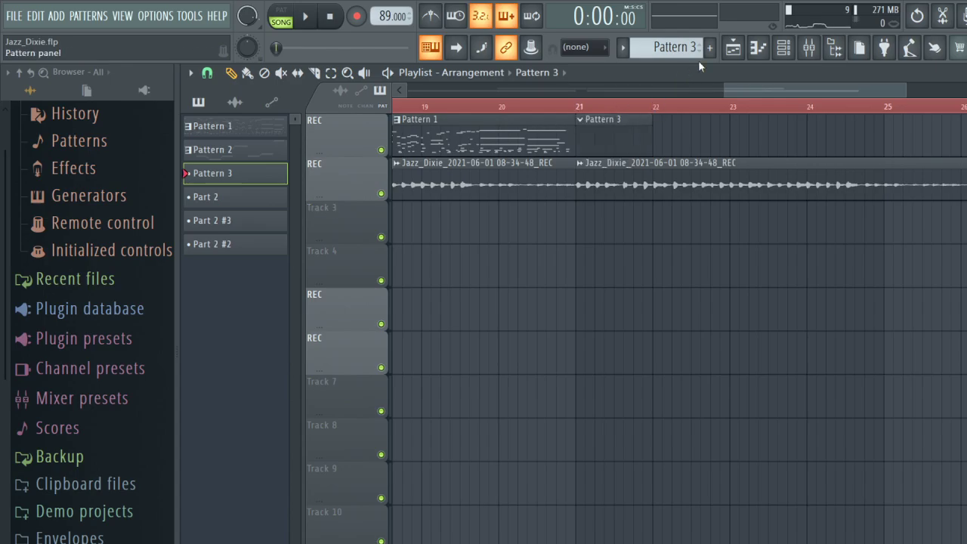
Draw one sustained note slightly over two bars long from Pattern 3's start for each horn: Trumpet C#5, Tuba C#3 and Trombone C#4.
click(761, 55)
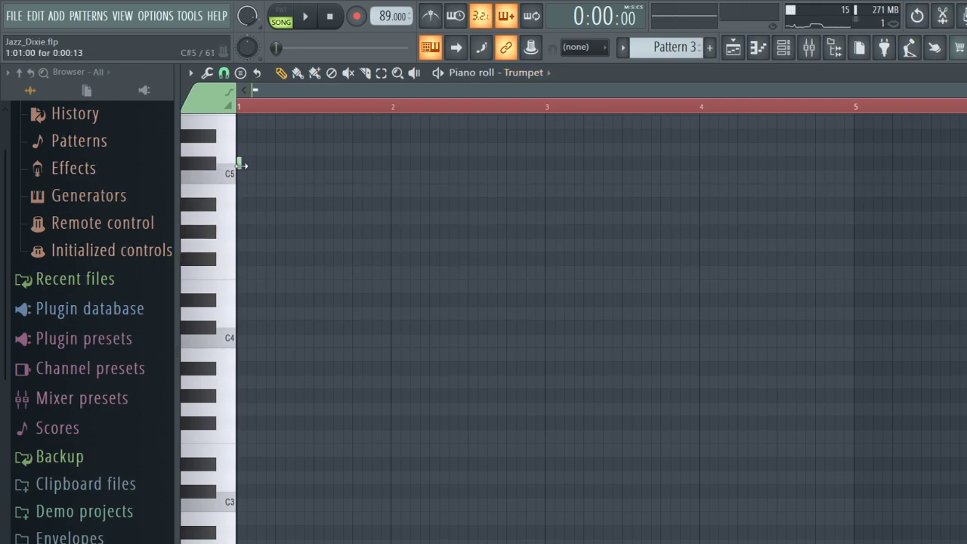
drag(241, 168, 574, 217)
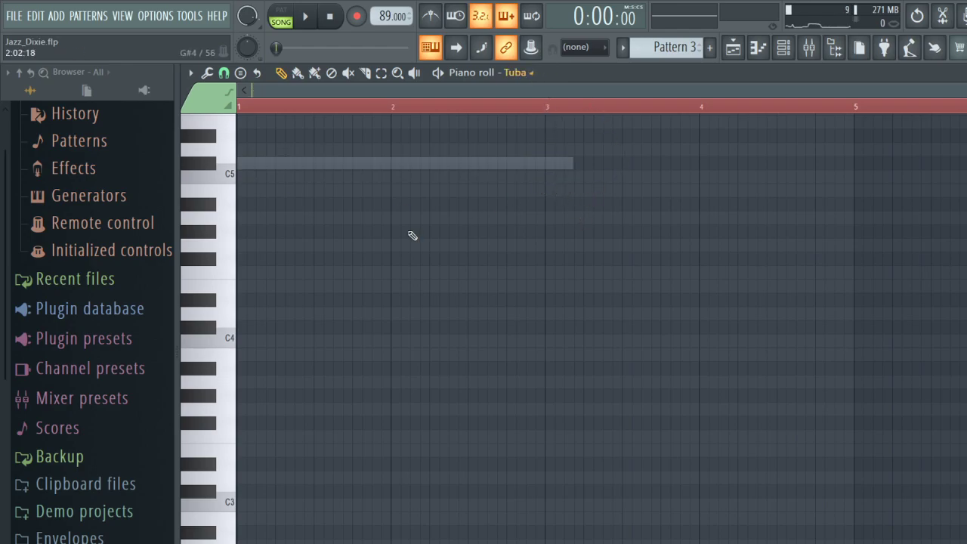
drag(289, 317, 185, 452)
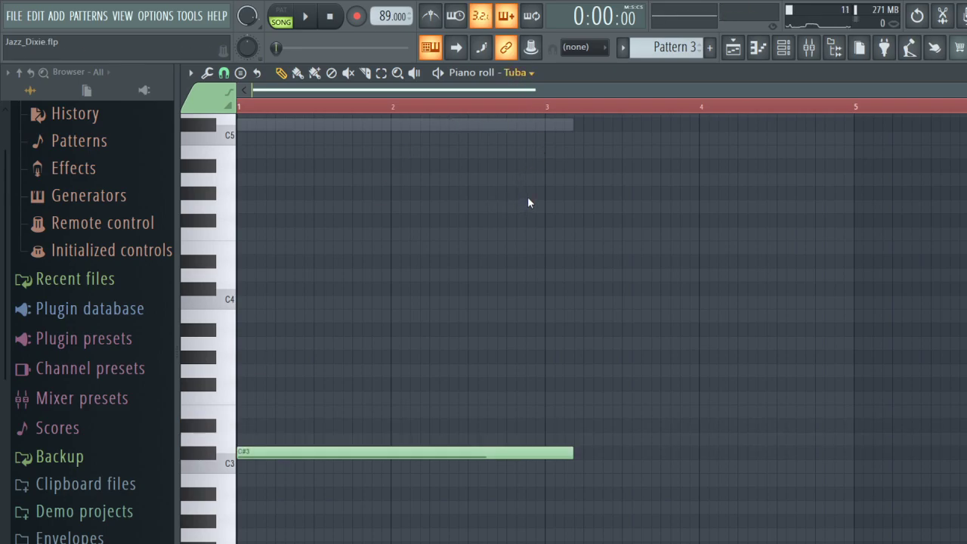
key(Down)
drag(256, 290, 189, 299)
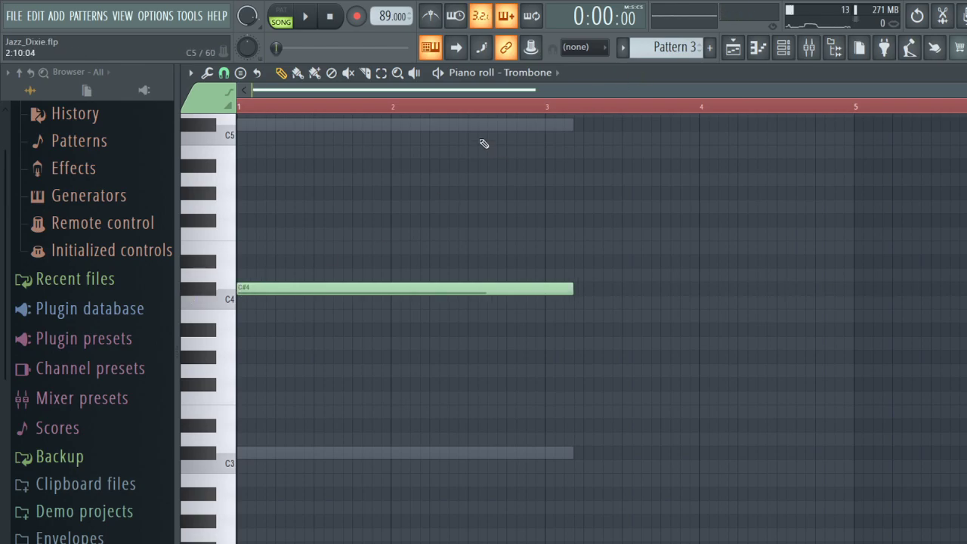
Return to the playlist and play the arrangement from bar 11.
key(space)
click(732, 48)
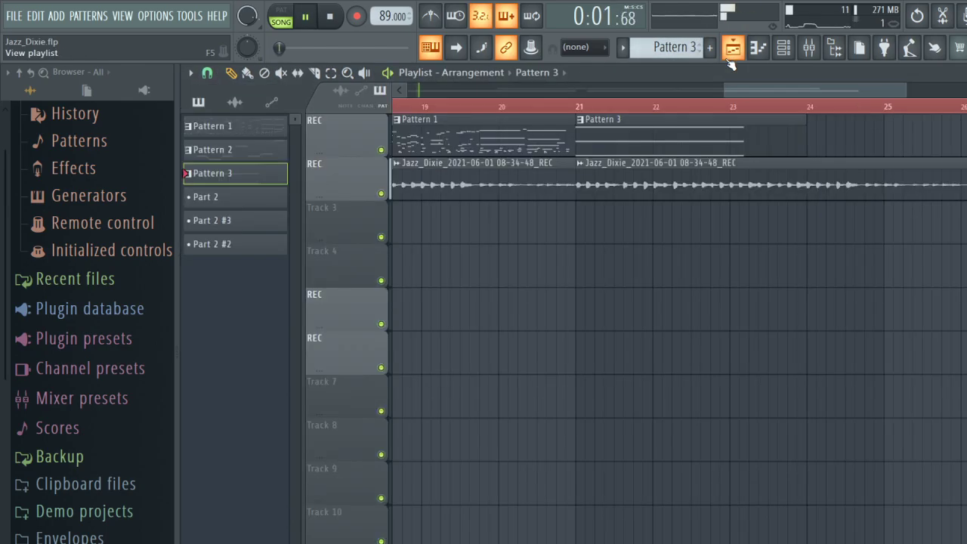
drag(754, 91, 560, 114)
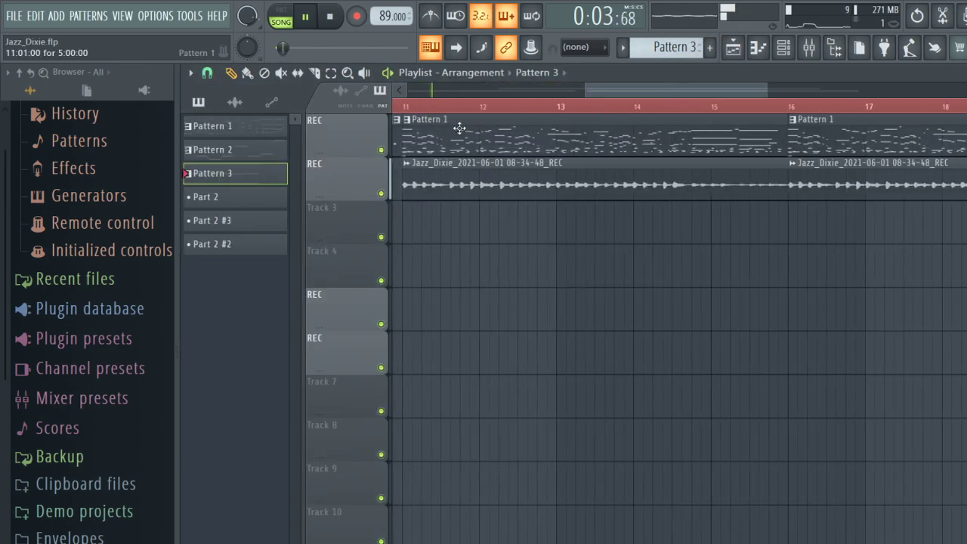
click(408, 107)
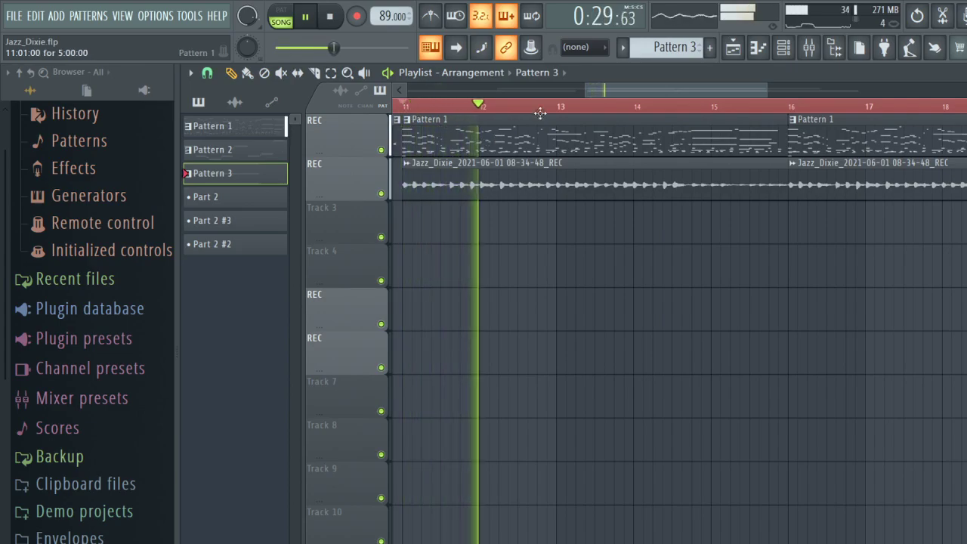
Create an automation clip for the Clarinet channel's volume in the playlist.
click(783, 48)
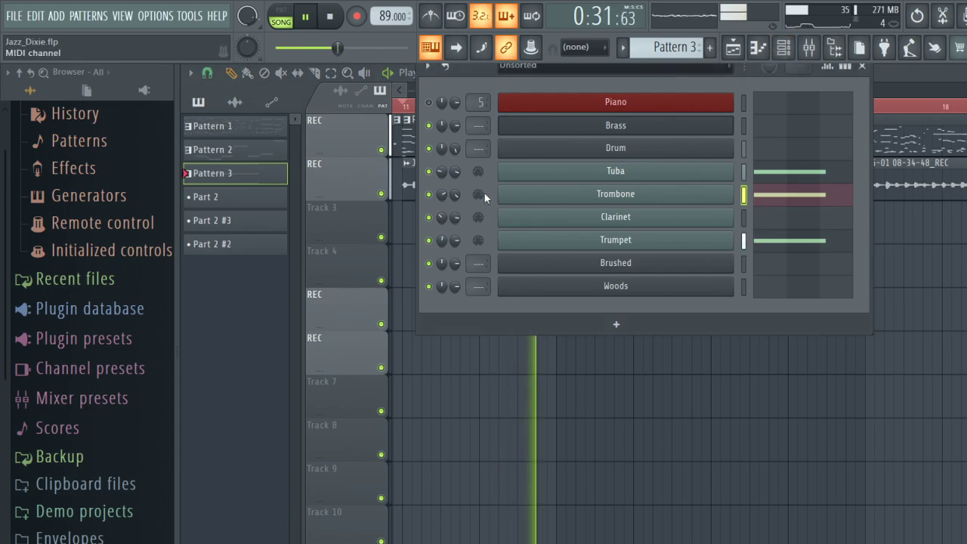
scroll(454, 217, up, 5)
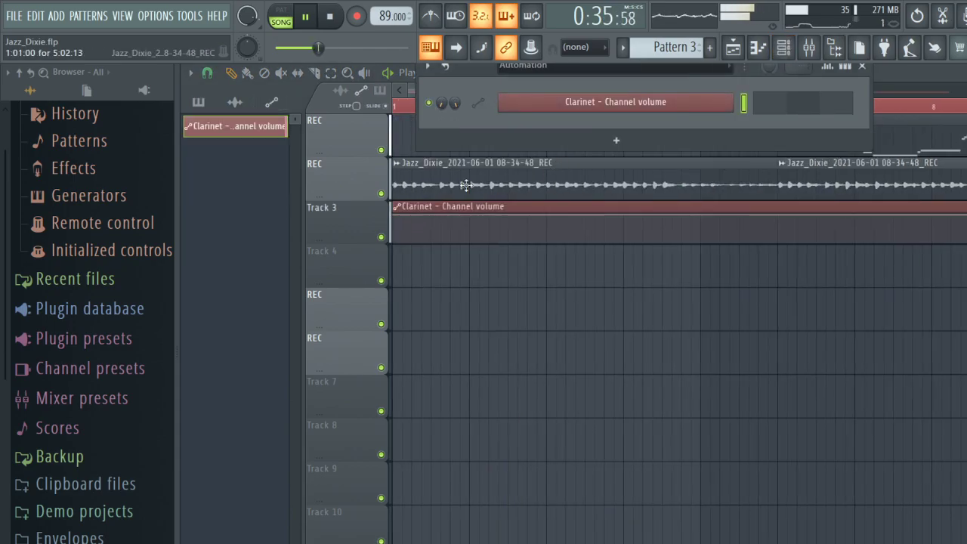
Make the Pattern 1 clip at bar 16 of the playlist unique so it can be edited separately.
click(911, 73)
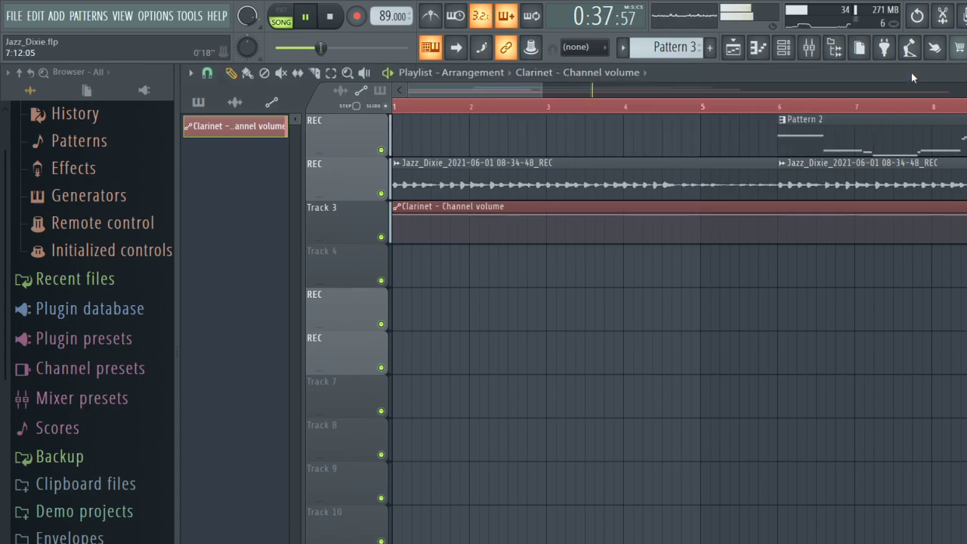
drag(540, 90, 650, 90)
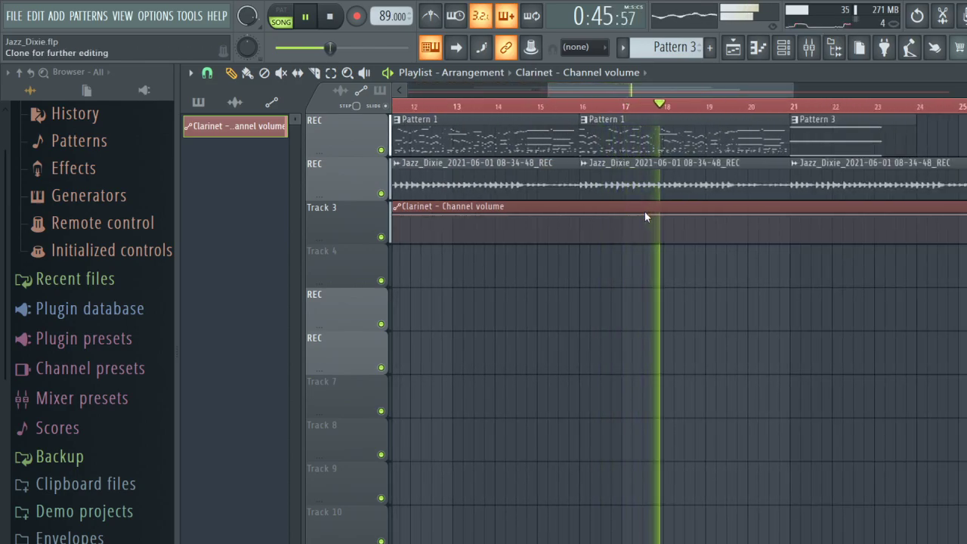
key(ctrl+z)
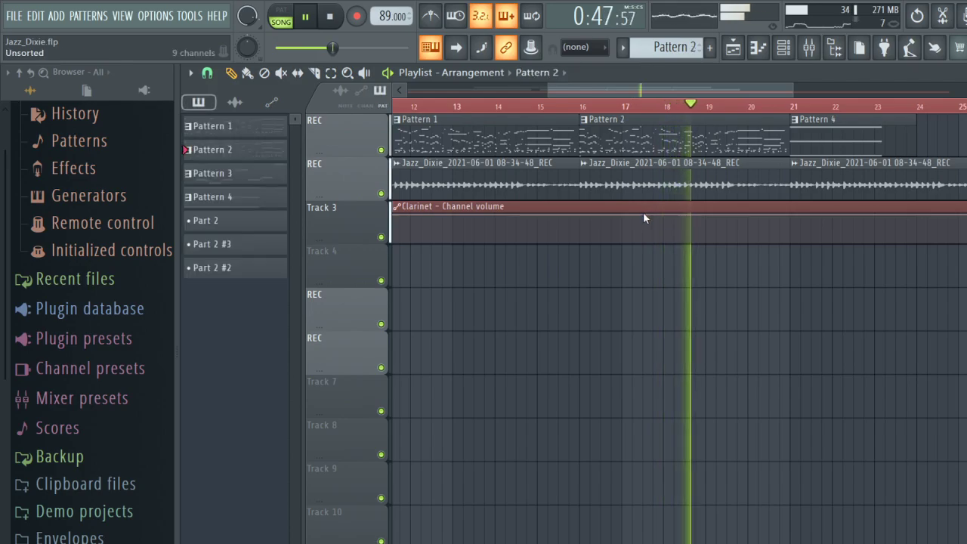
Stop playback and load the Session Horns Pro Alto Sax into the Woods channel's Kontakt instance.
click(783, 47)
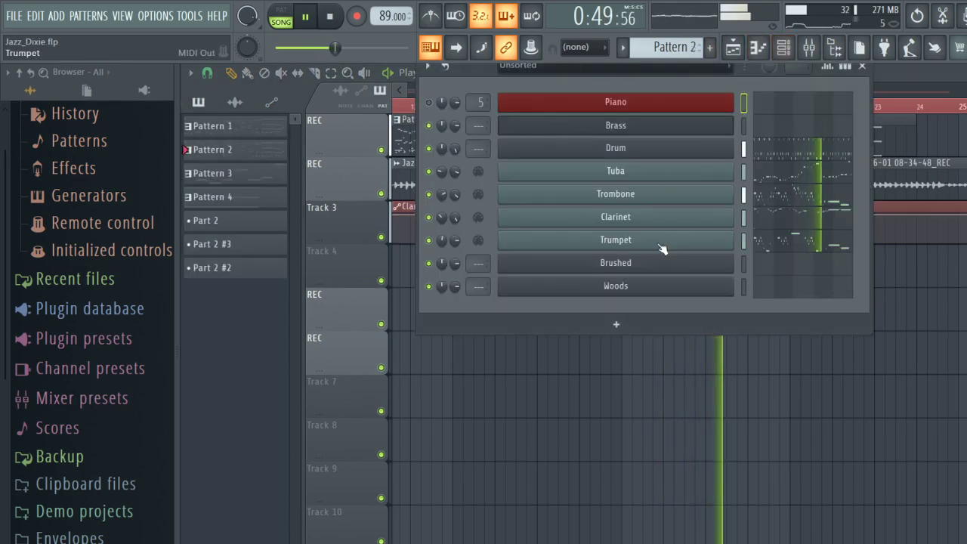
key(space)
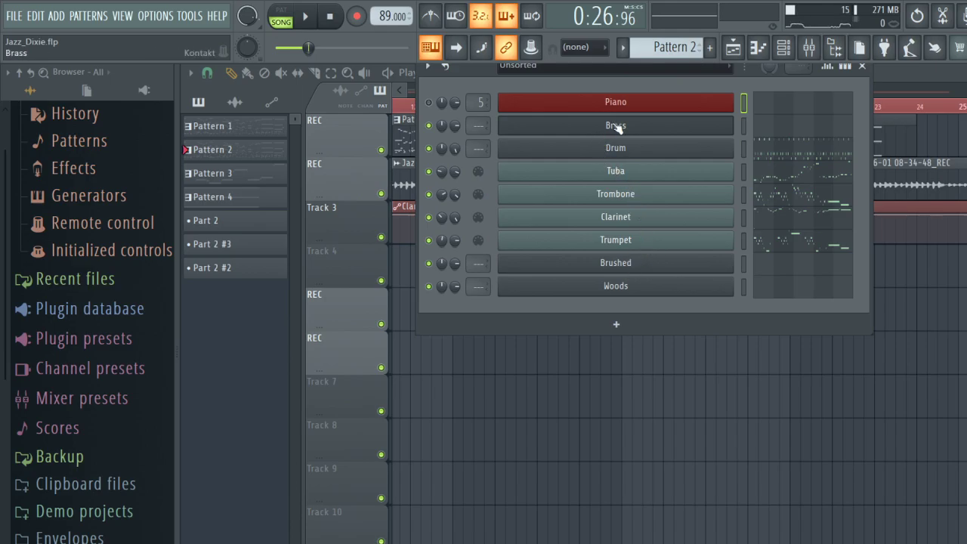
click(616, 291)
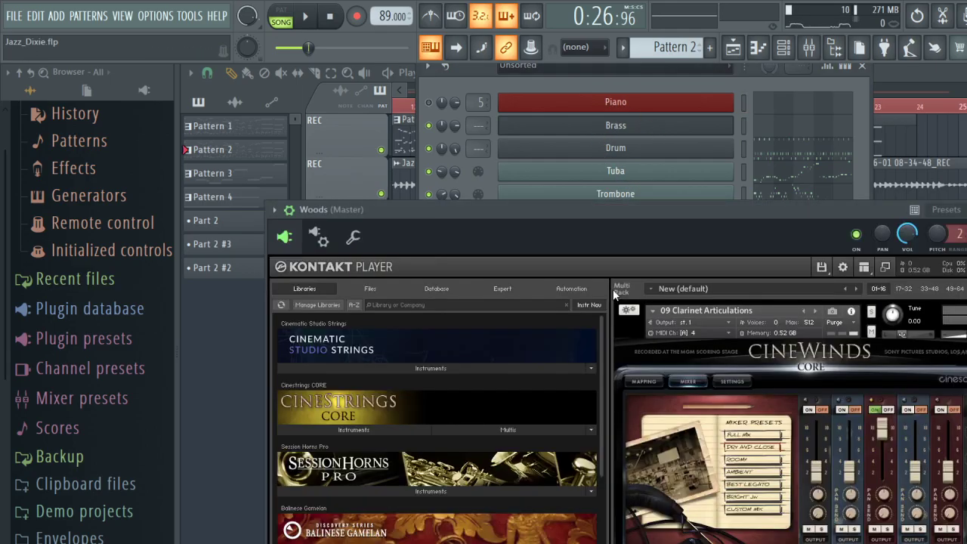
click(772, 79)
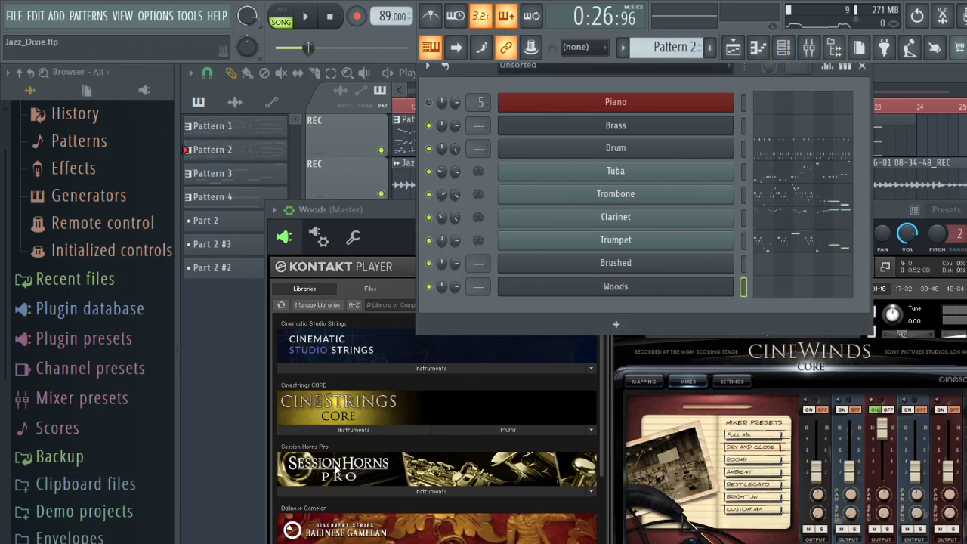
click(351, 491)
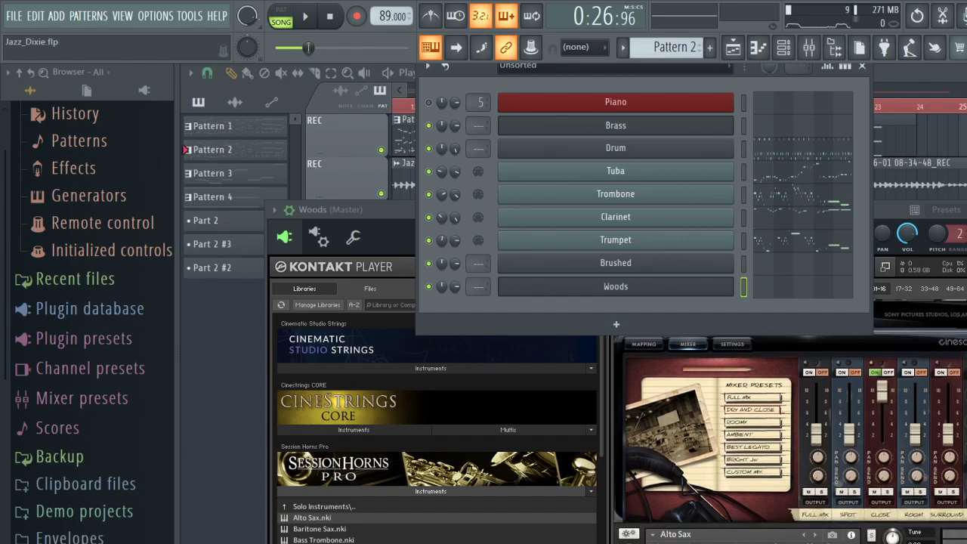
Clone the Trumpet MIDI Out channel and name the copy Sax.
key(F5)
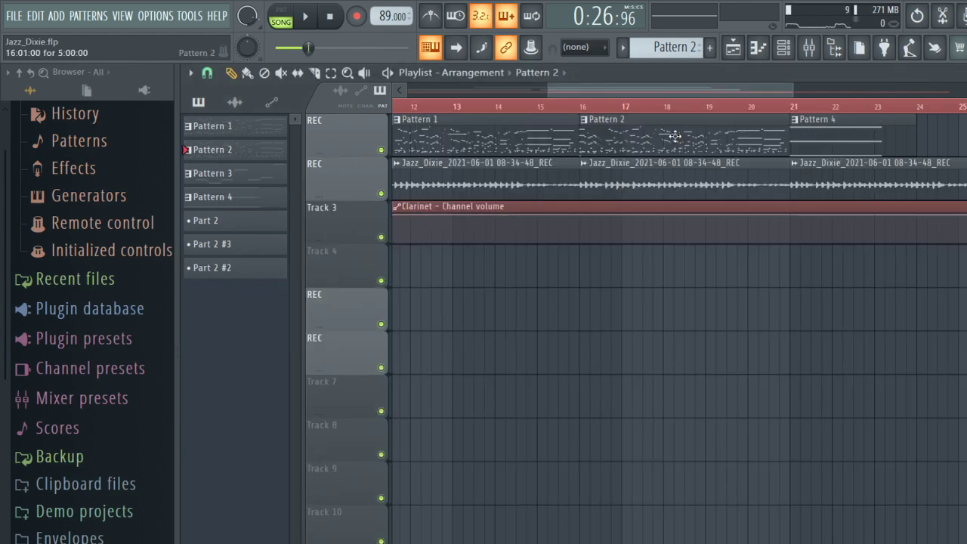
click(784, 47)
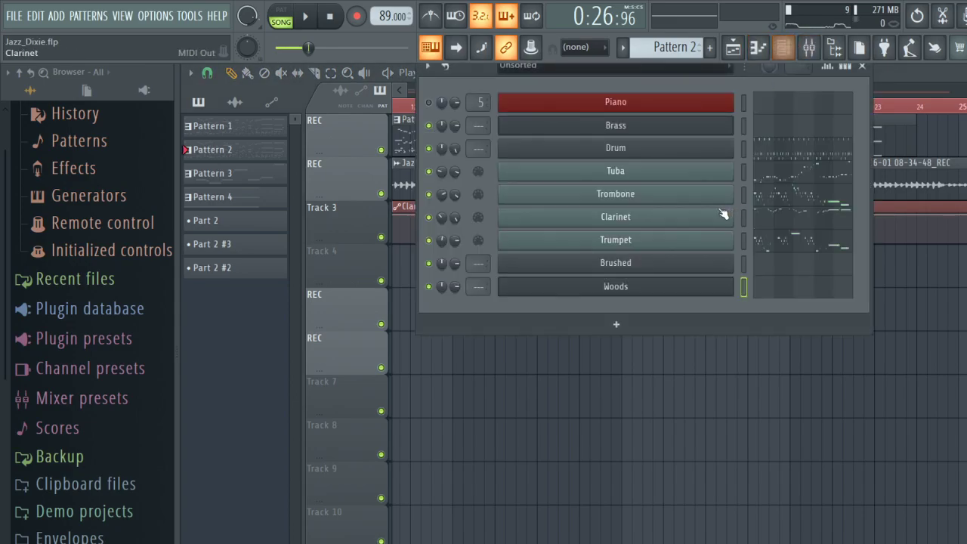
click(673, 239)
key(alt+c)
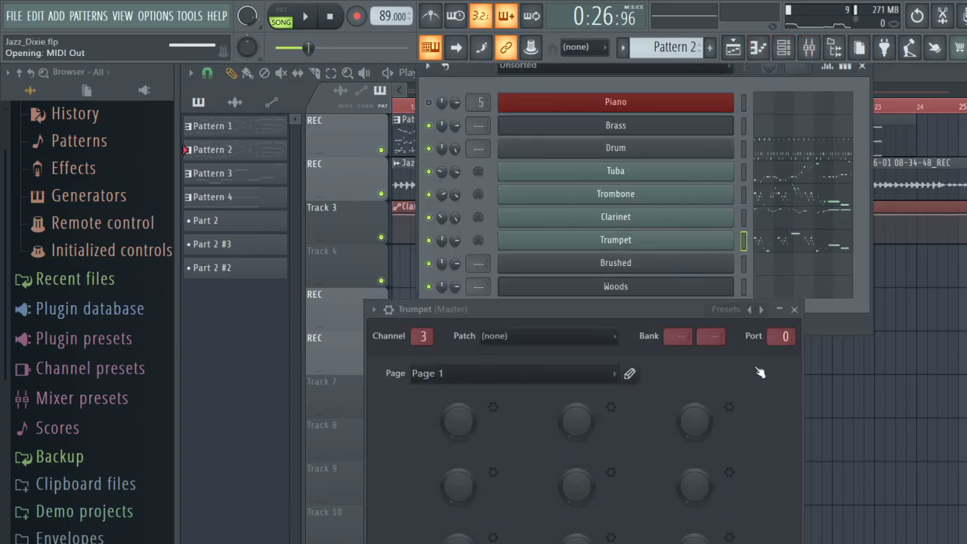
click(740, 301)
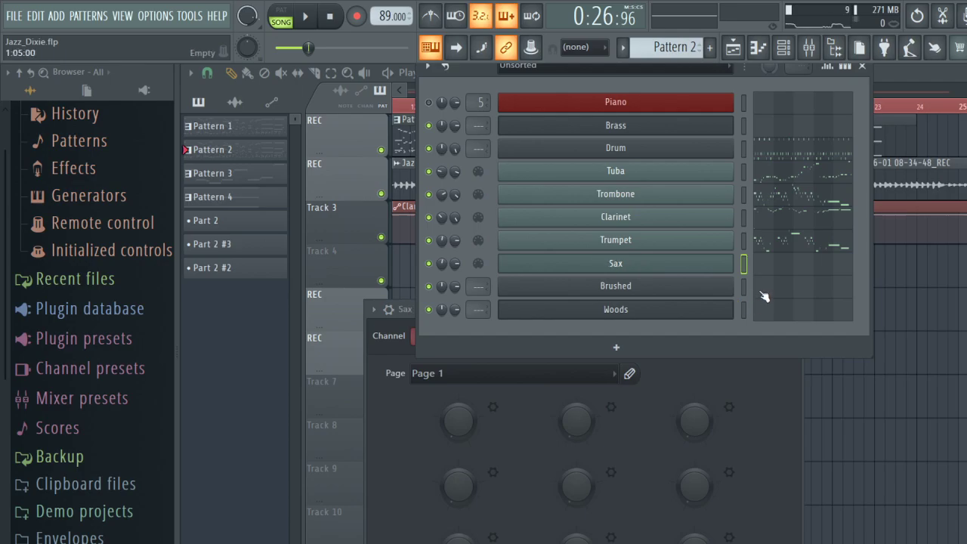
Reopen the Woods channel's Kontakt instance and inspect the Alto Sax instrument's settings.
click(536, 310)
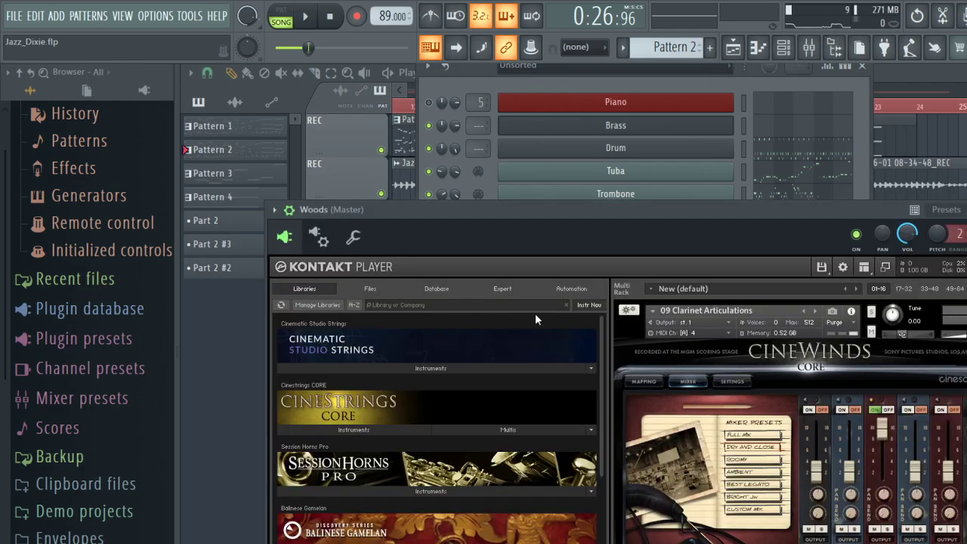
scroll(696, 418, down, 2)
scroll(721, 423, down, 5)
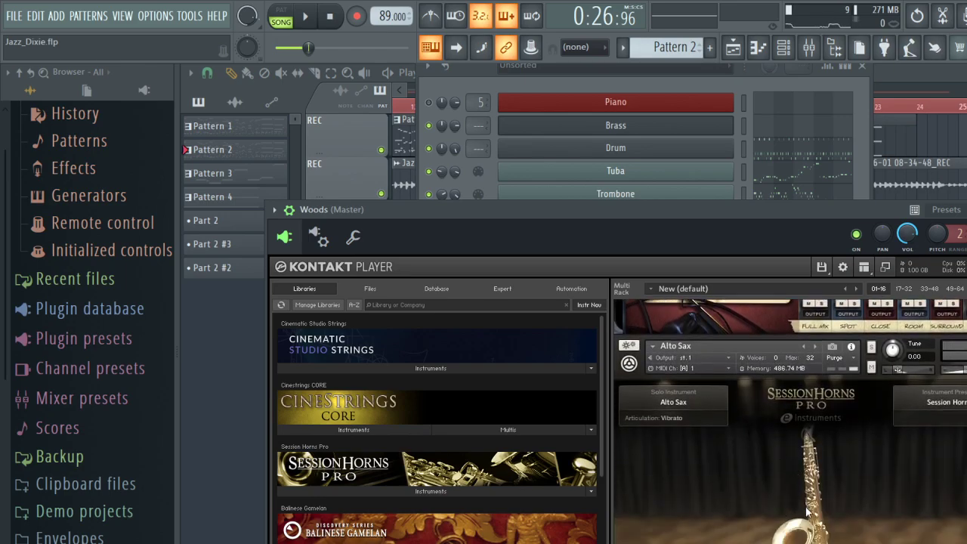
Check the Clarinet's MIDI channel and raise the Sax channel's own MIDI channel number.
click(753, 94)
click(616, 262)
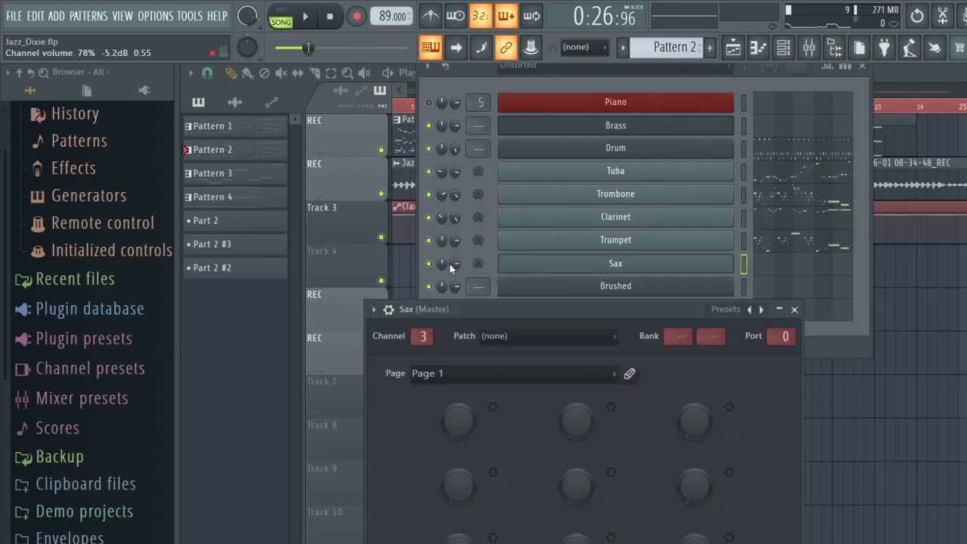
click(602, 236)
click(607, 225)
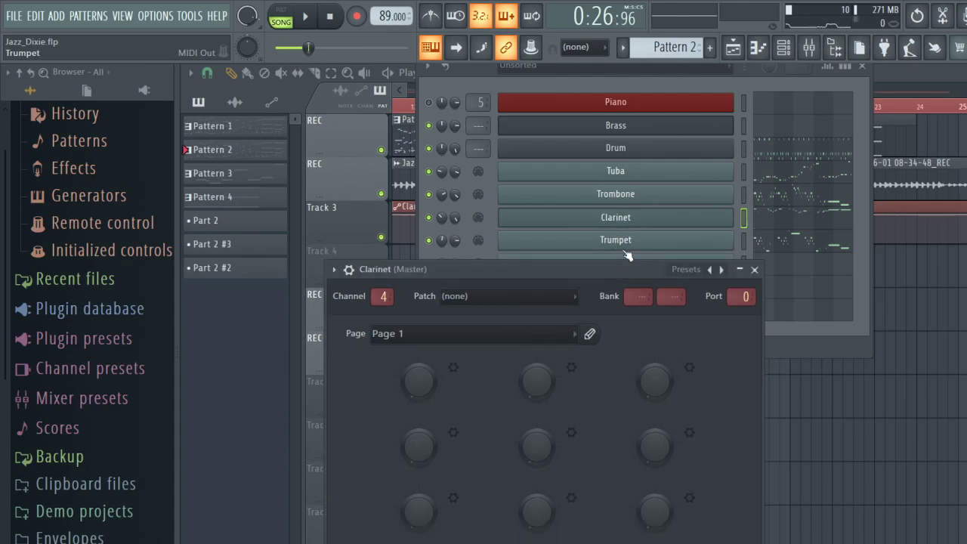
click(621, 240)
click(551, 263)
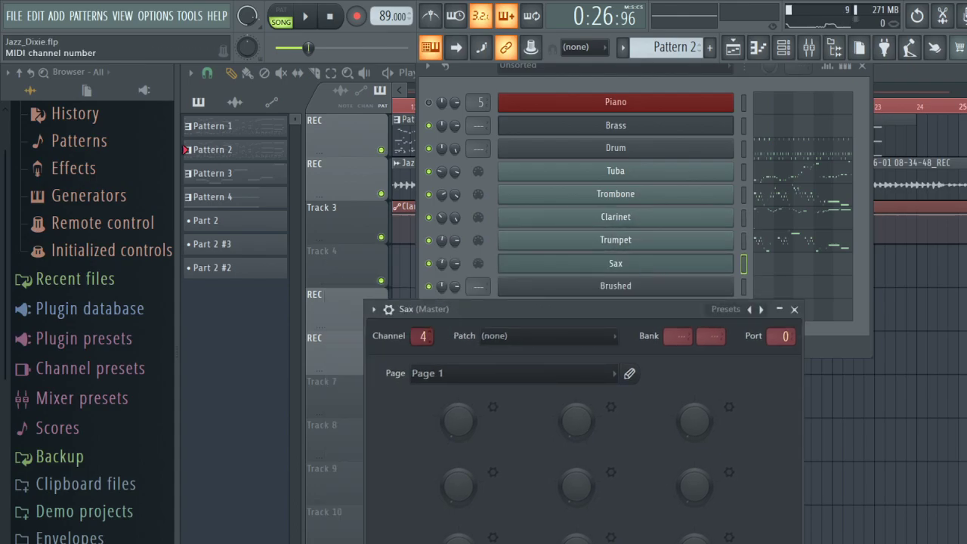
Bring up the Alto Sax in the Woods channel's Kontakt rack again.
click(502, 85)
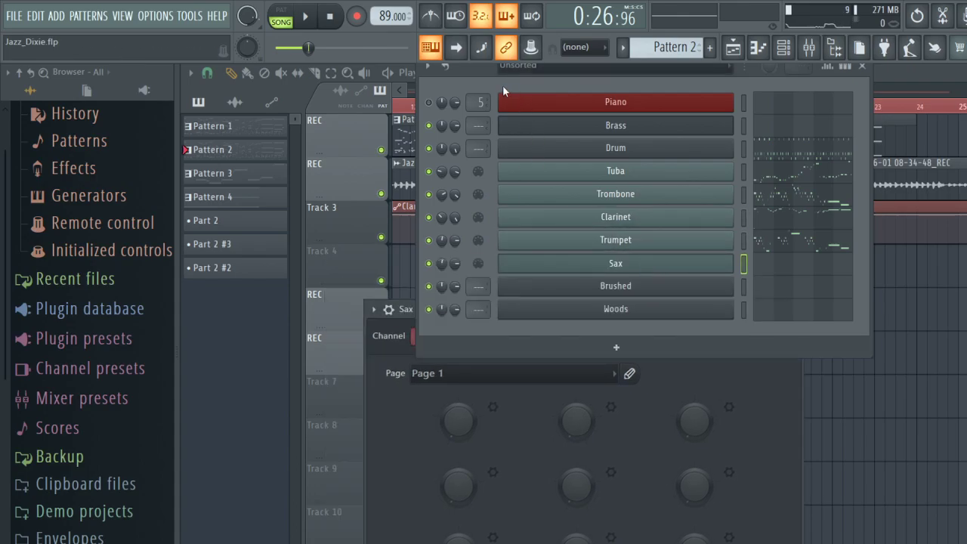
click(574, 312)
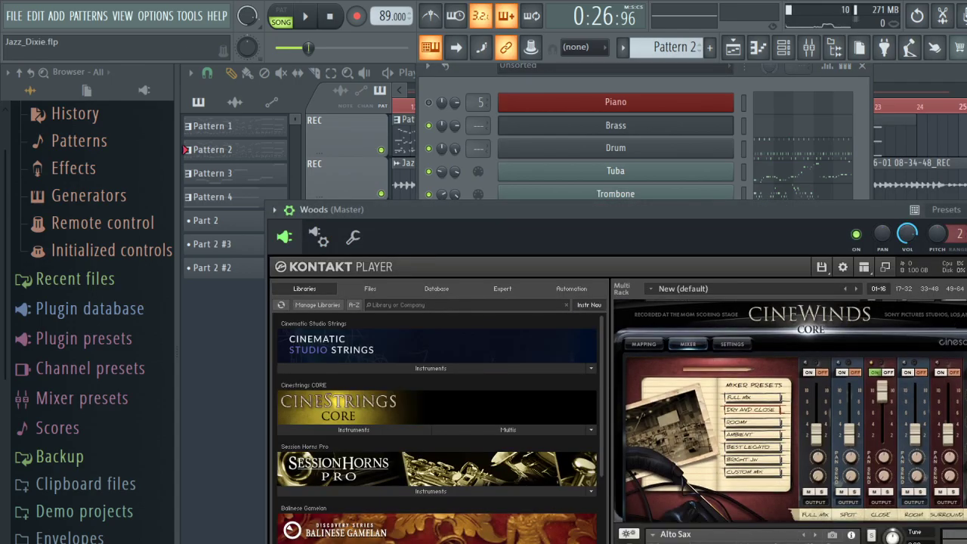
Set the playlist's playback position to bar 16 and select the Sax channel for MIDI keyboard input.
key(F5)
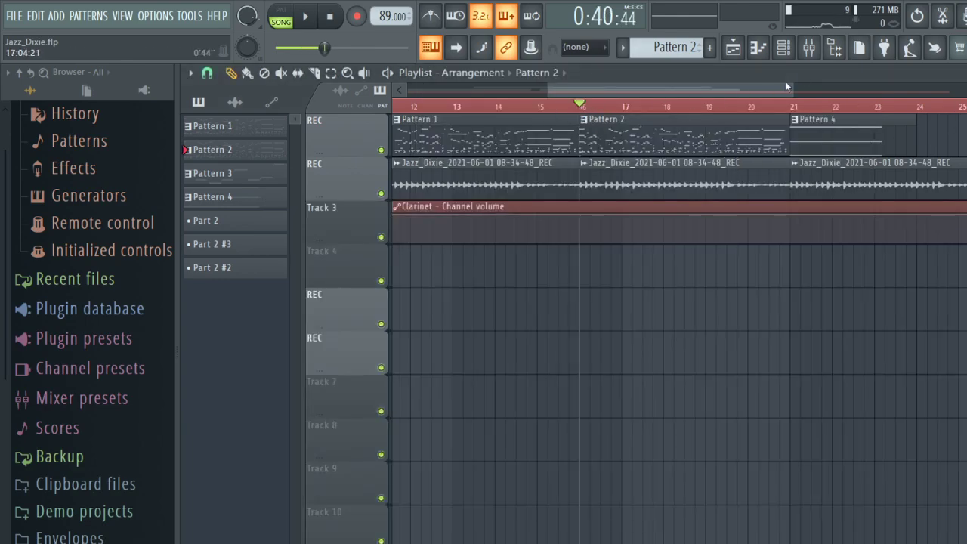
key(space)
key(space)
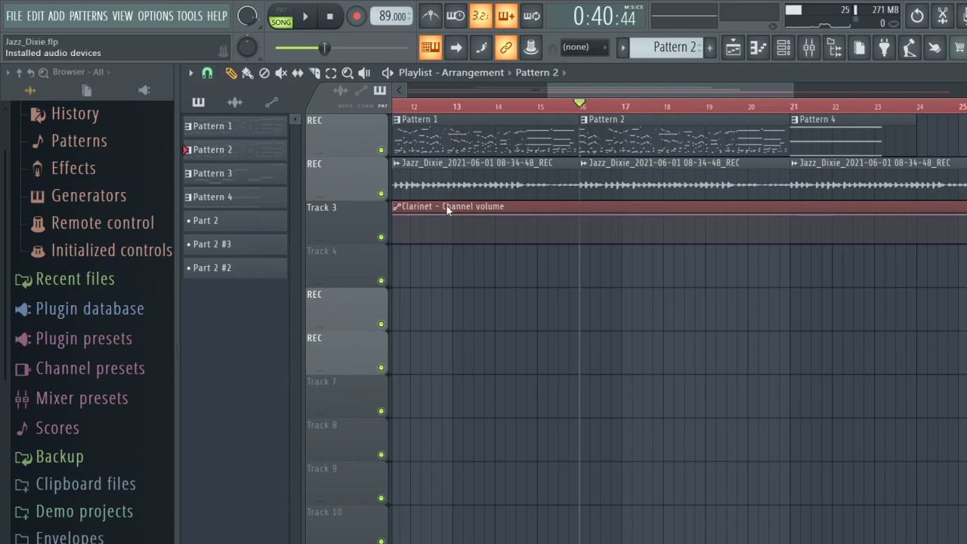
click(783, 47)
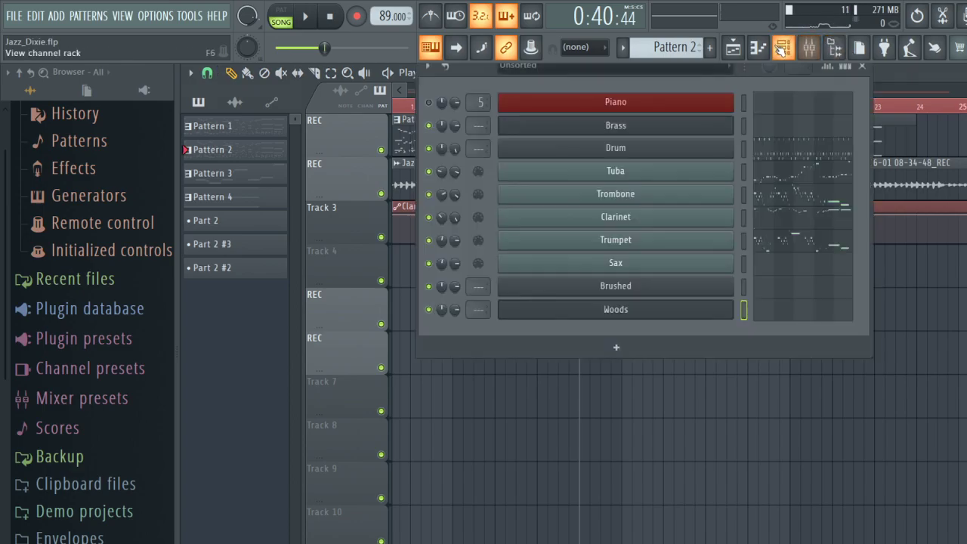
click(745, 264)
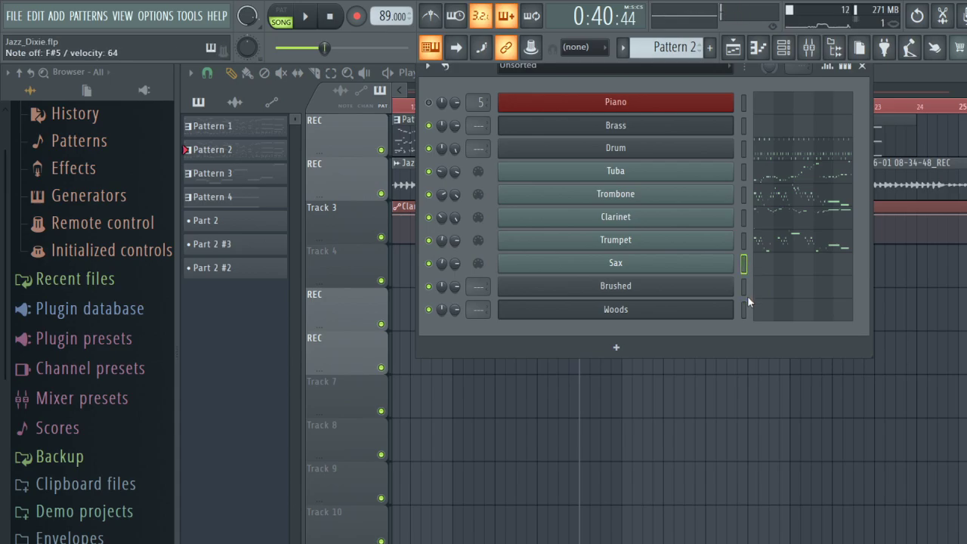
Play the arrangement repeatedly from bar 16 while rehearsing a Sax melody over Pattern 2.
key(space)
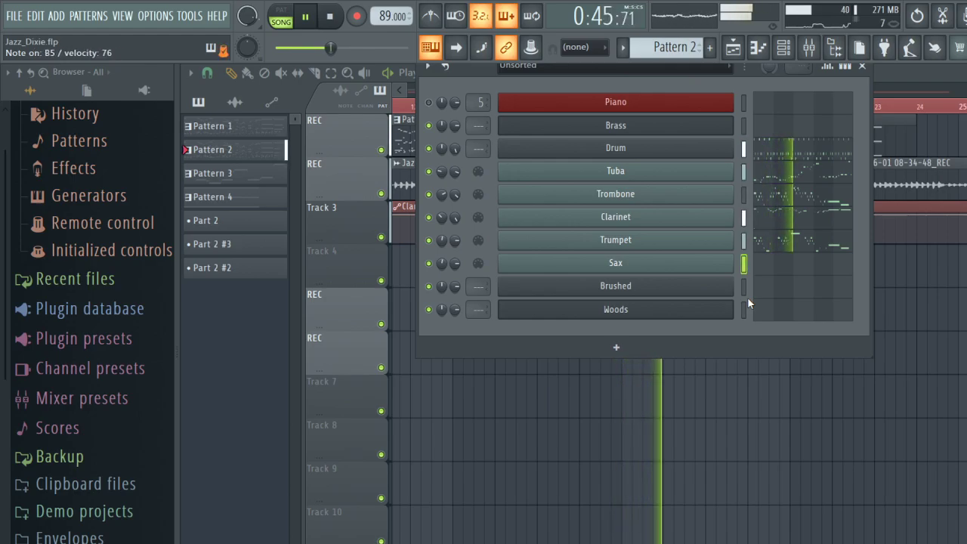
key(space)
key(space)
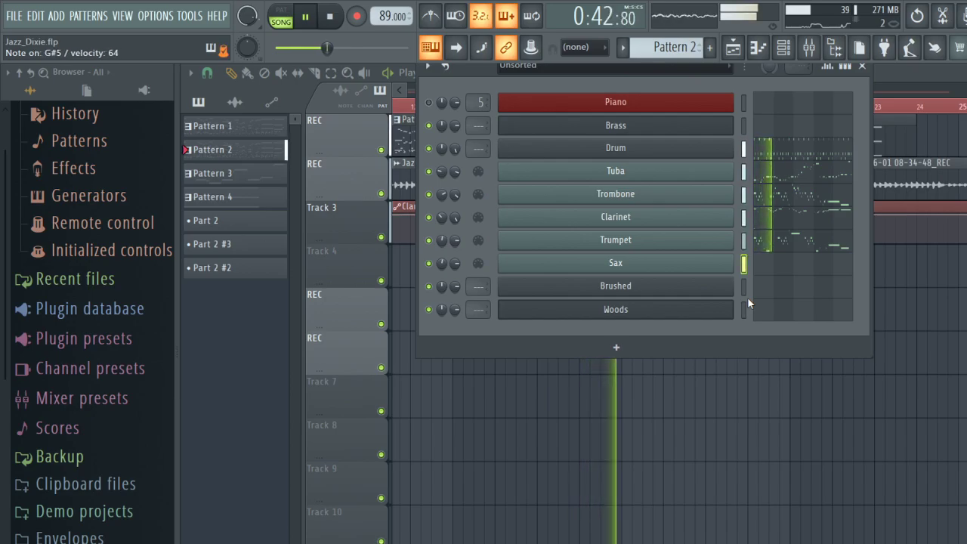
key(space)
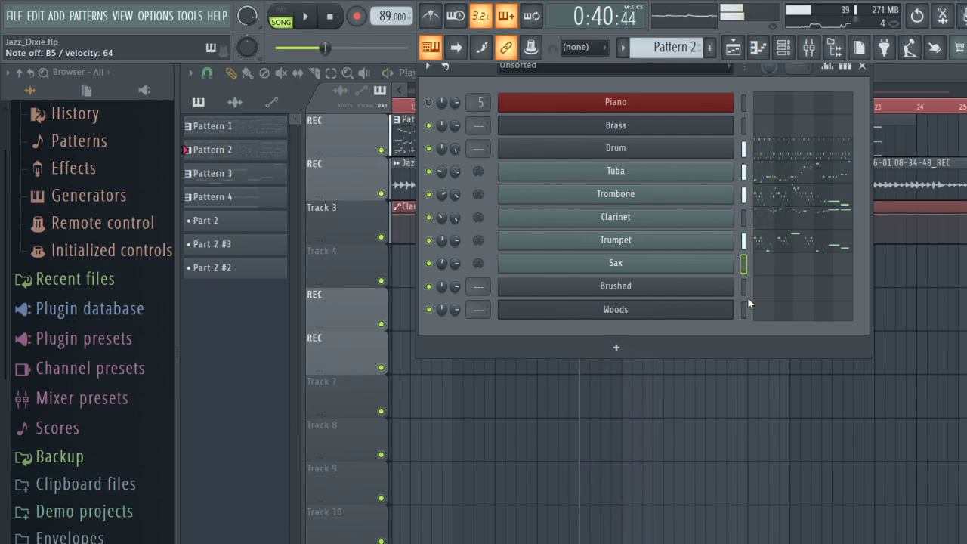
key(space)
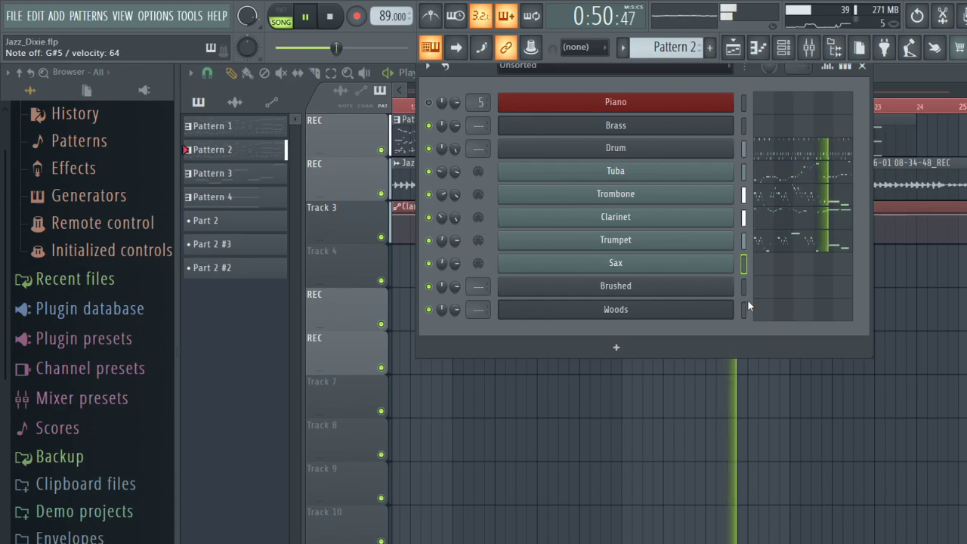
key(space)
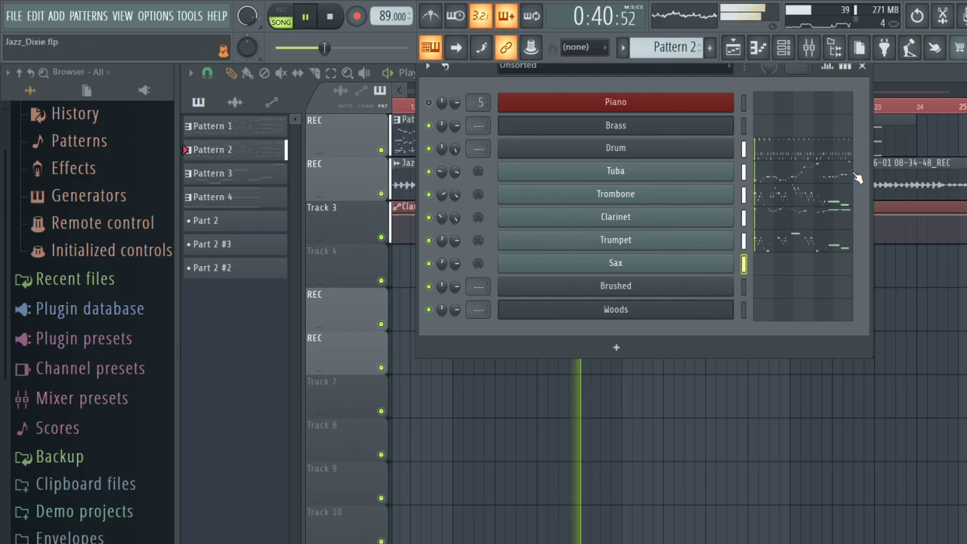
Try to record a live Sax melody into Pattern 2 from bar 16.
key(space)
key(space)
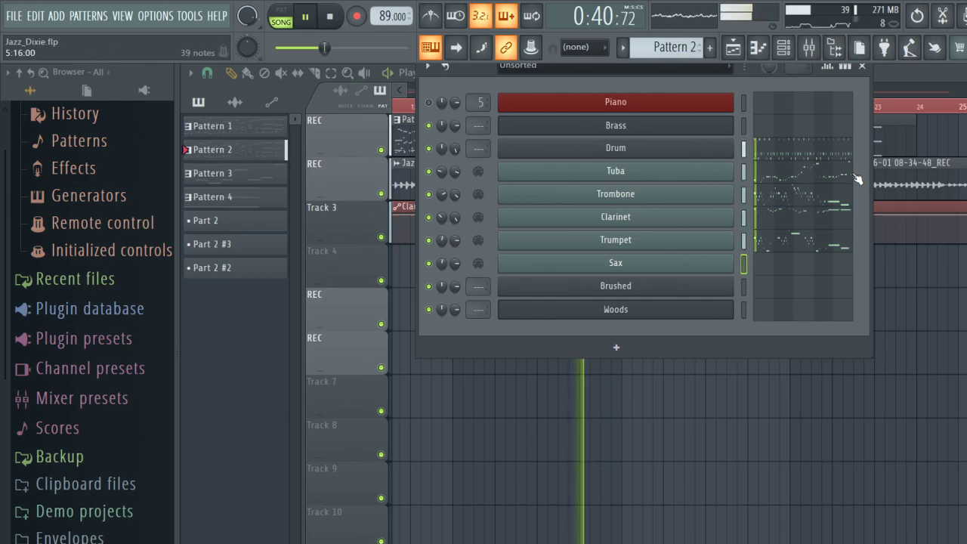
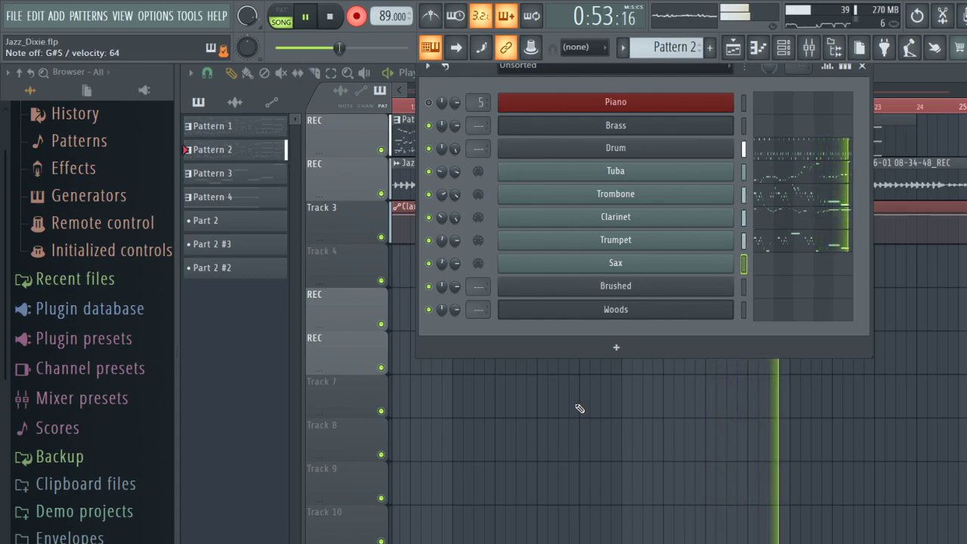
key(space)
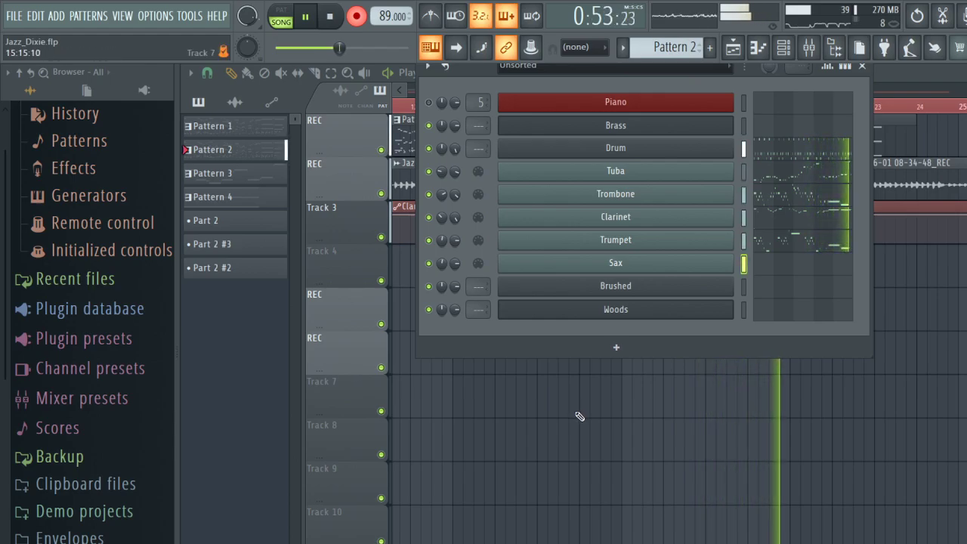
key(space)
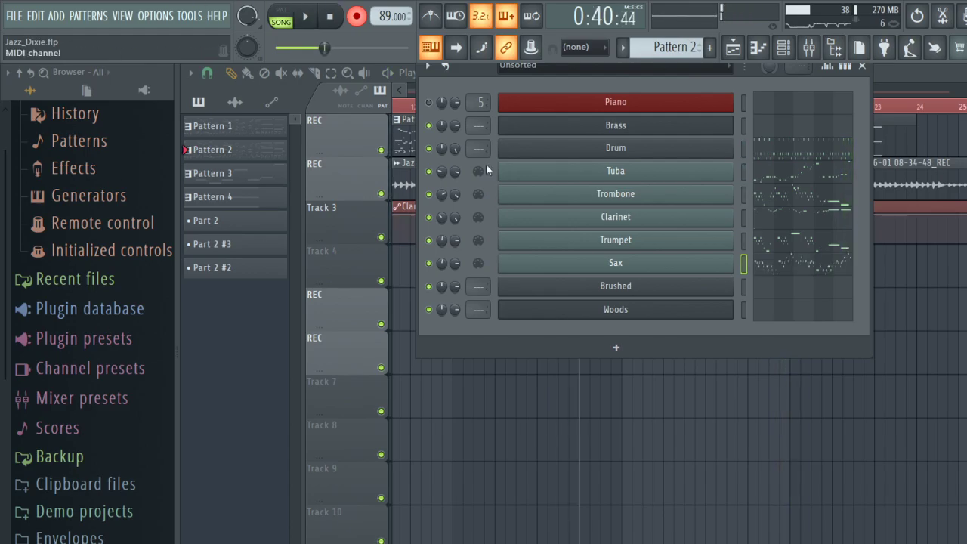
Select all the recorded Sax notes in Pattern 2 and nudge them slightly earlier in time.
click(848, 266)
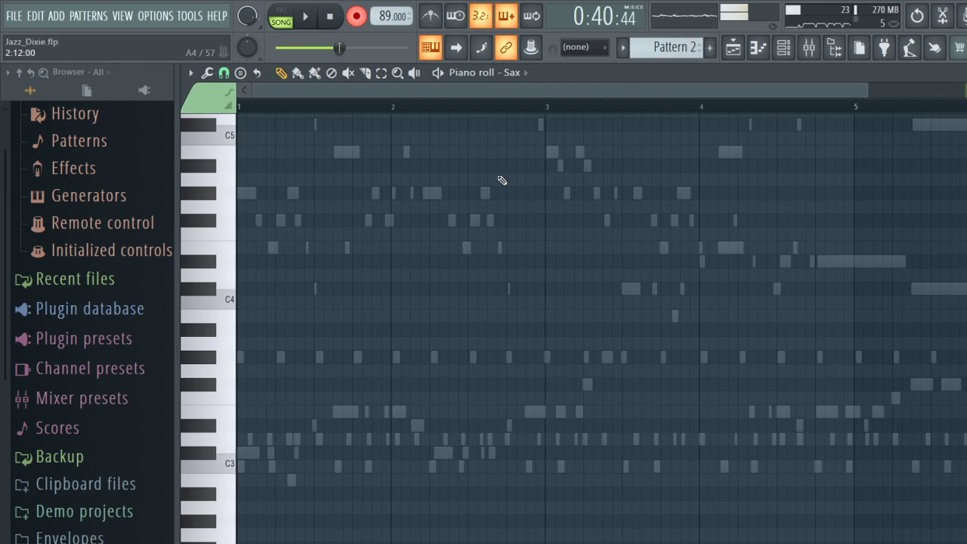
click(733, 49)
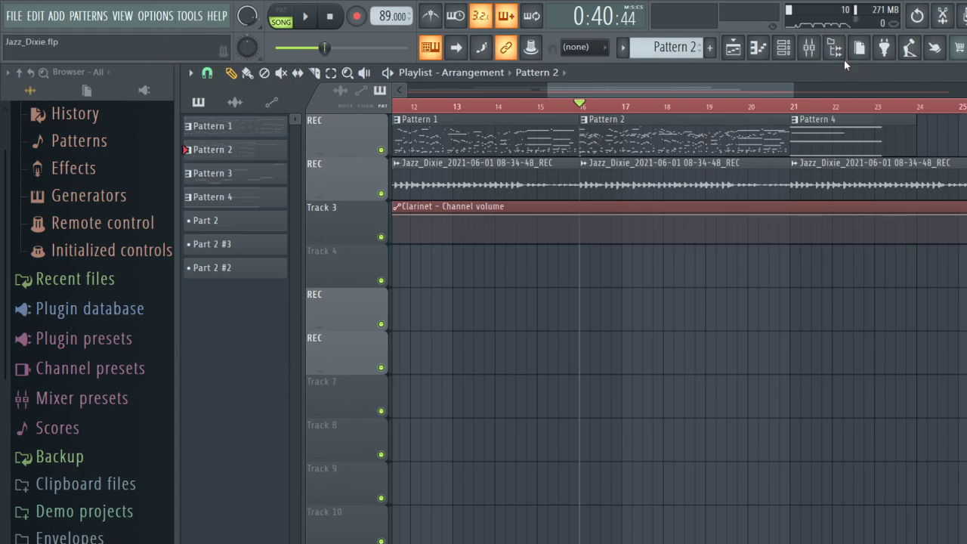
double_click(679, 125)
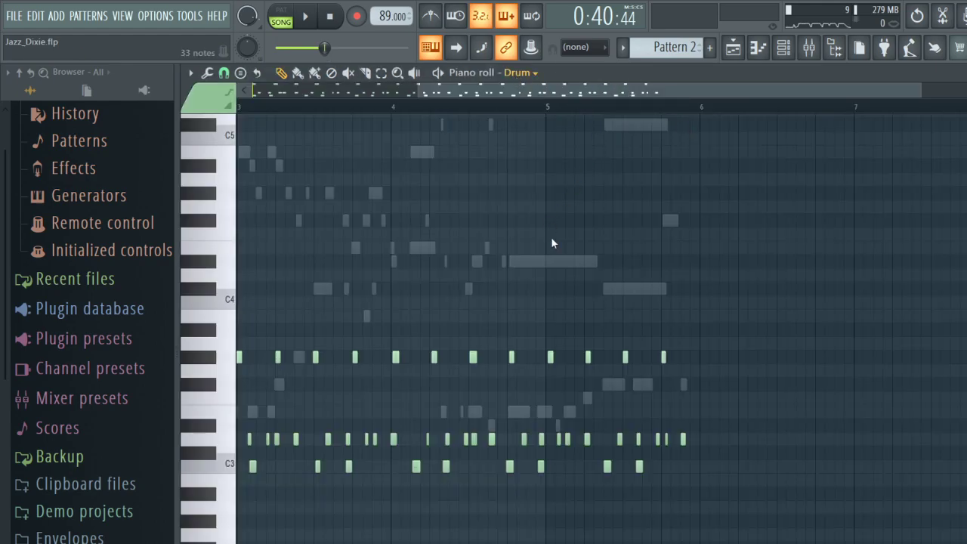
scroll(453, 272, down, 5)
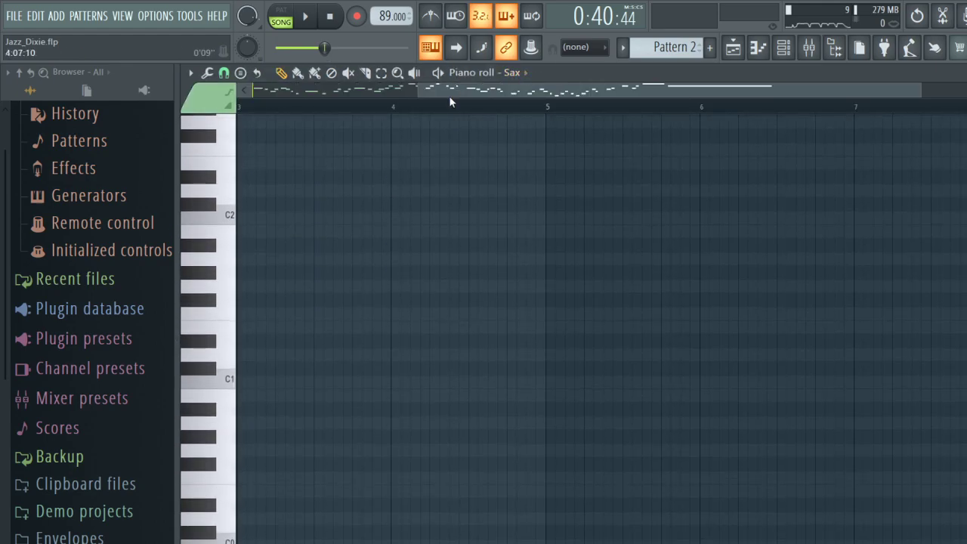
drag(605, 90, 456, 91)
scroll(473, 222, up, 8)
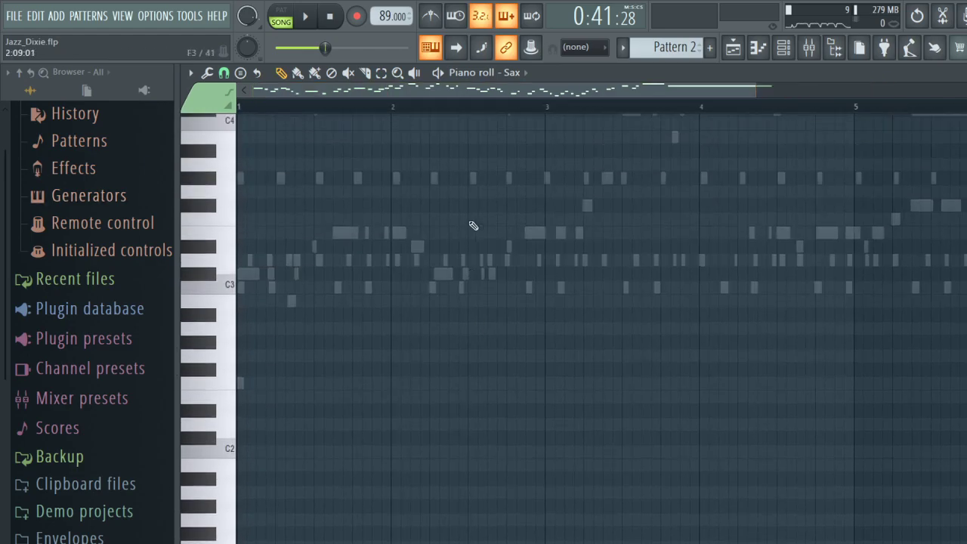
key(ctrl+a)
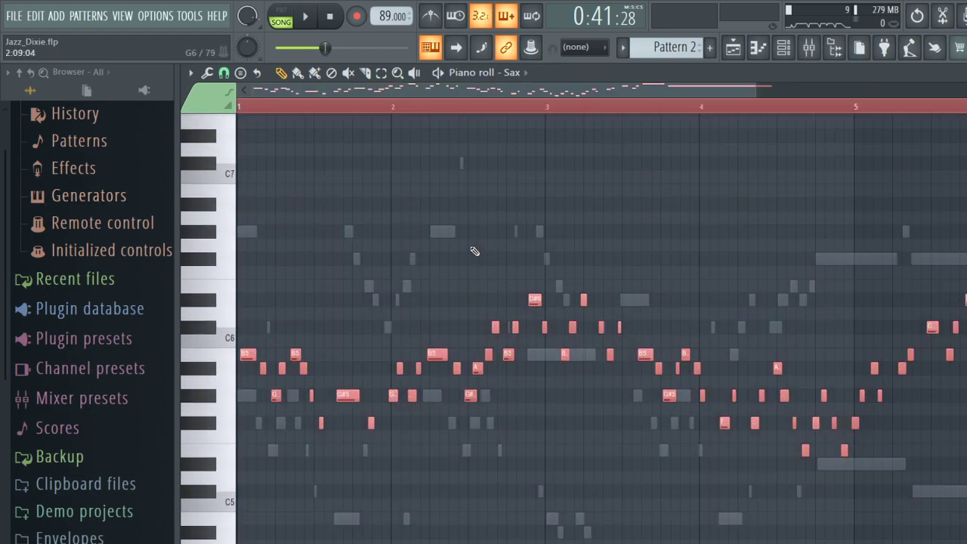
scroll(473, 249, up, 2)
scroll(473, 249, right, 2)
key(shift+Left)
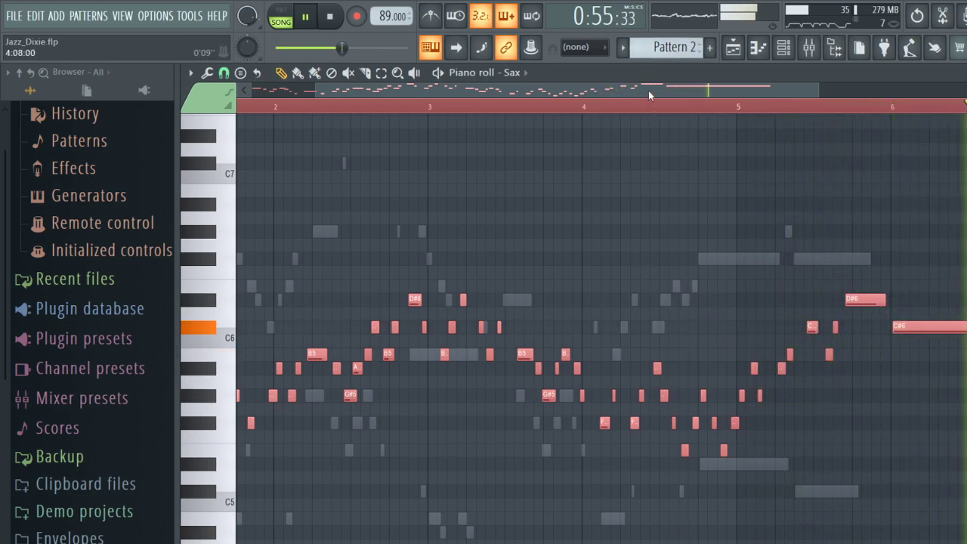
Play the arrangement from the beginning and set the 08-34-48 audio recording's channel volume to 65%.
click(733, 47)
key(space)
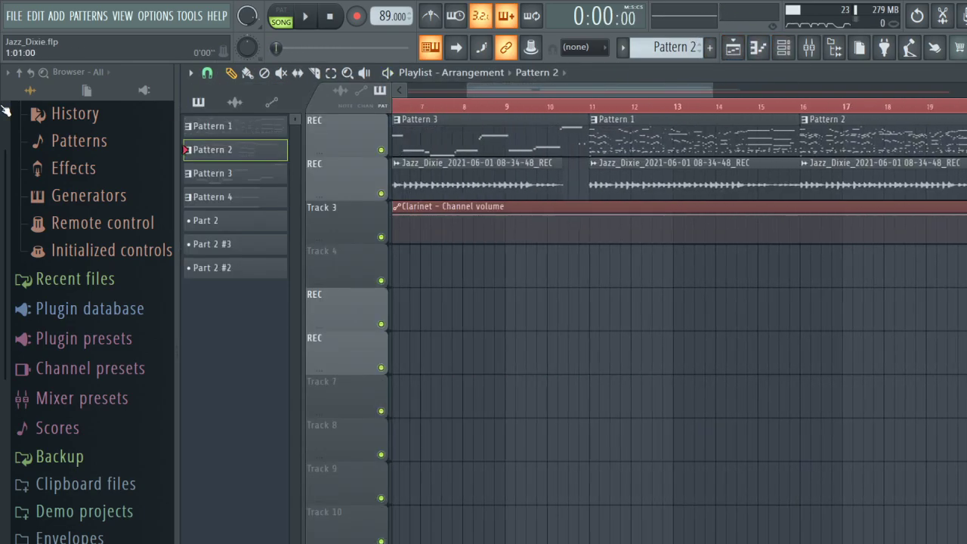
key(space)
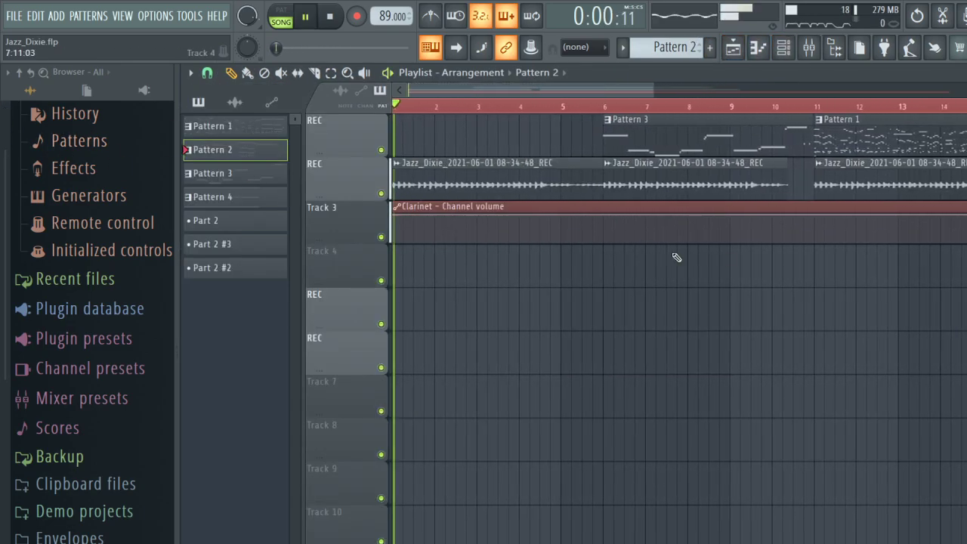
click(783, 48)
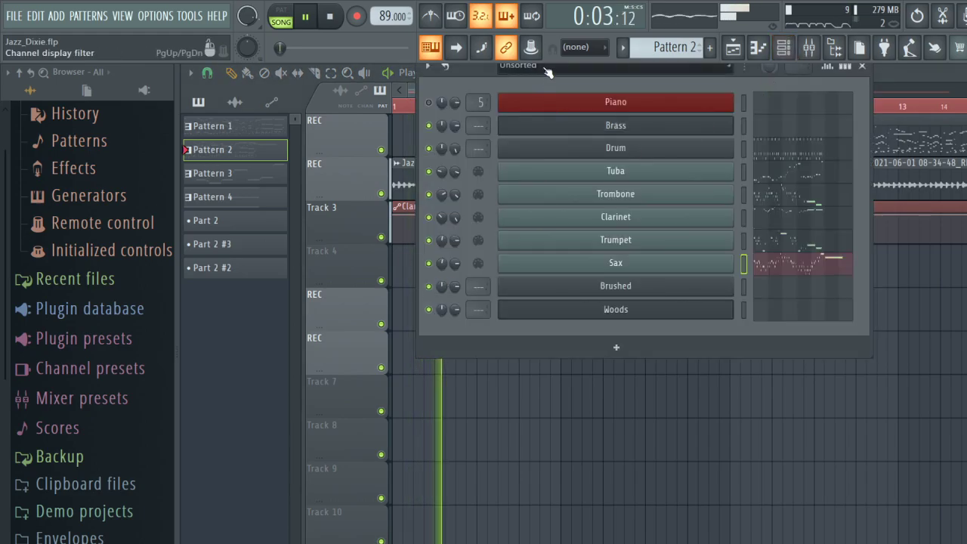
key(Page_Down)
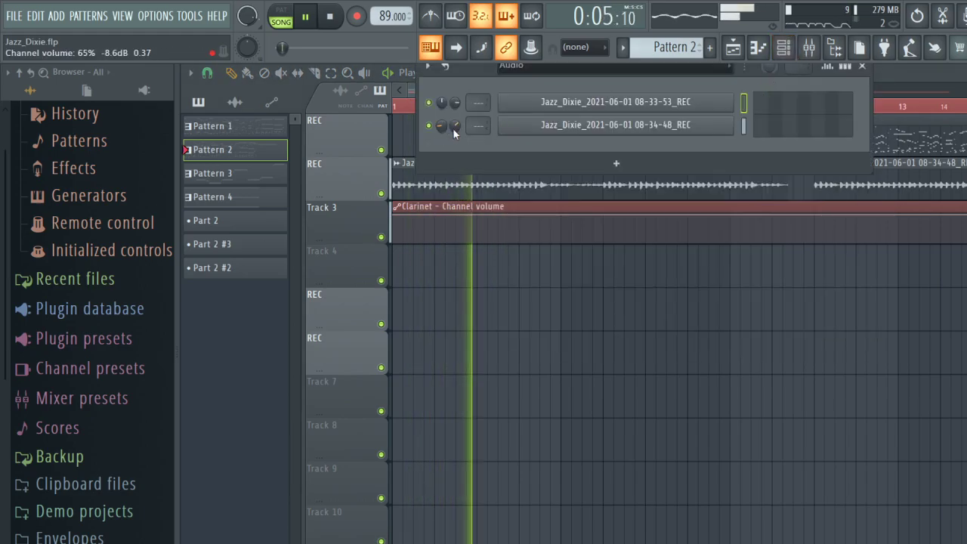
Route the 08-34-48 recording to mixer Insert 6 and reduce its lows with Fruity Parametric EQ 2, lowering bands 1 and 3.
click(574, 130)
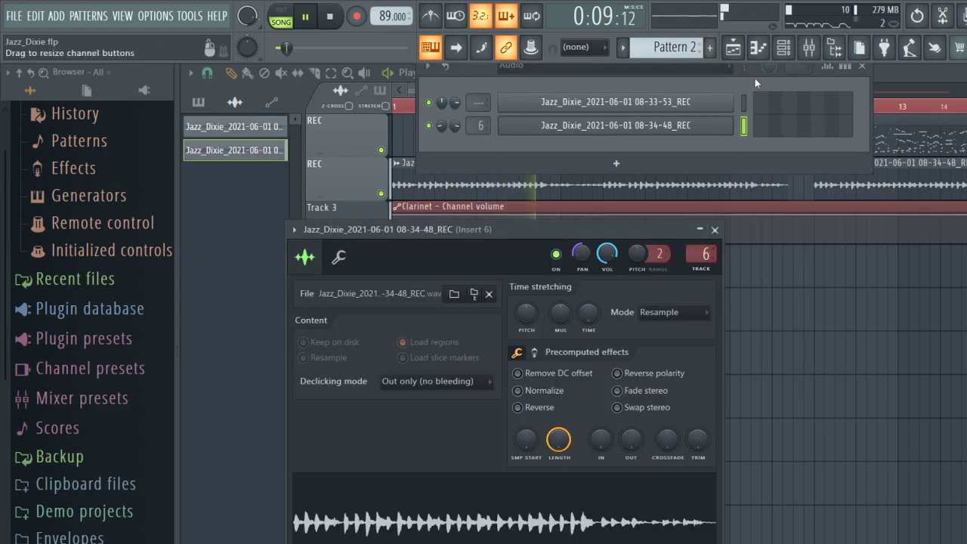
click(815, 53)
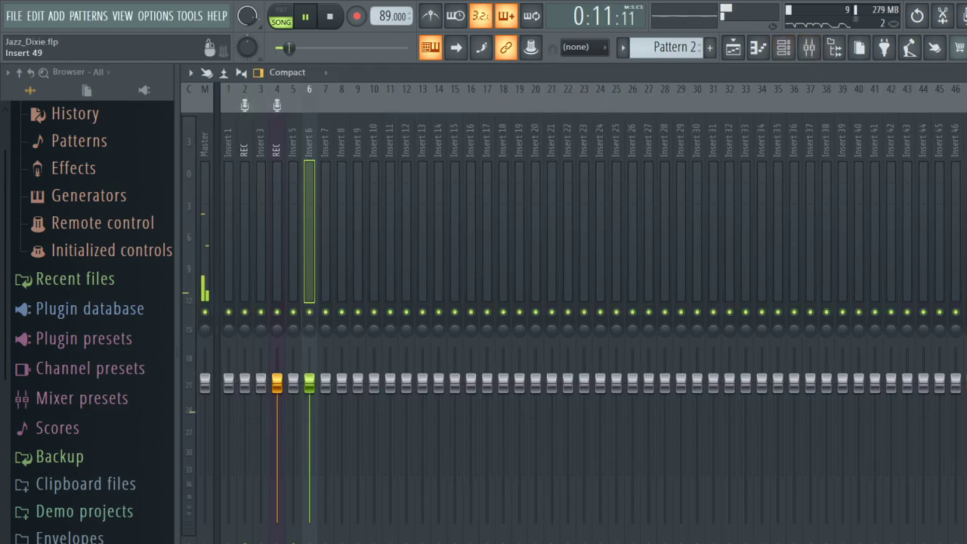
click(800, 529)
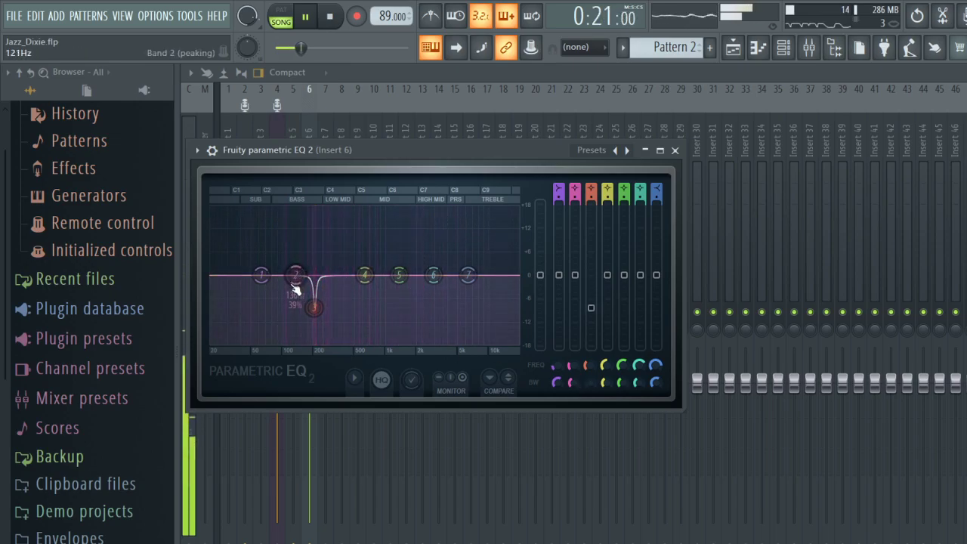
drag(261, 274, 261, 327)
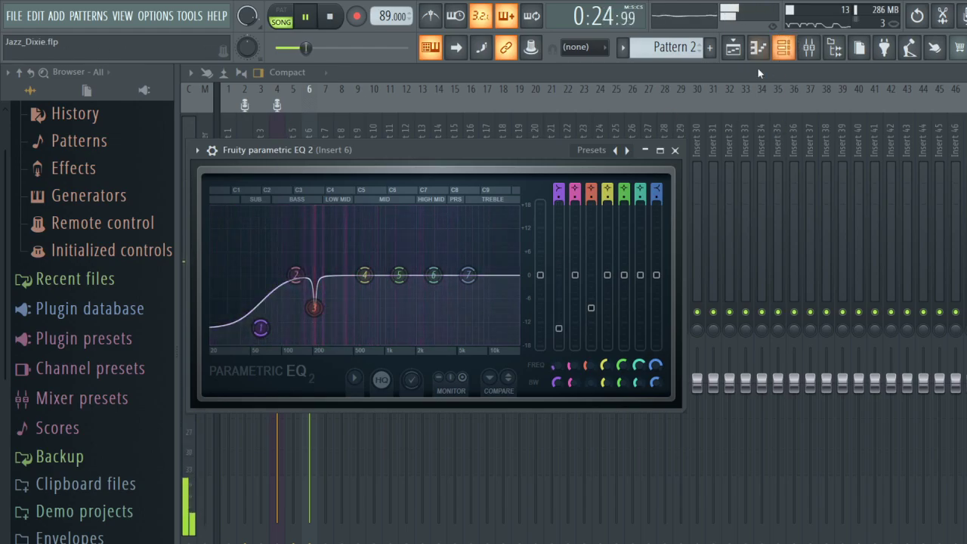
Set the Sax channel's volume to 65% and adjust the Trumpet channel's level during playback.
click(784, 47)
click(733, 47)
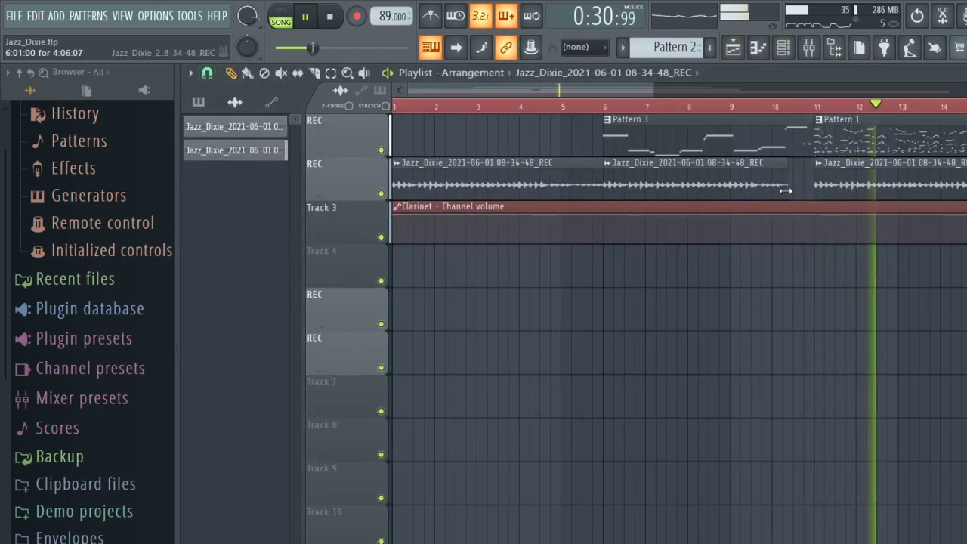
double_click(807, 153)
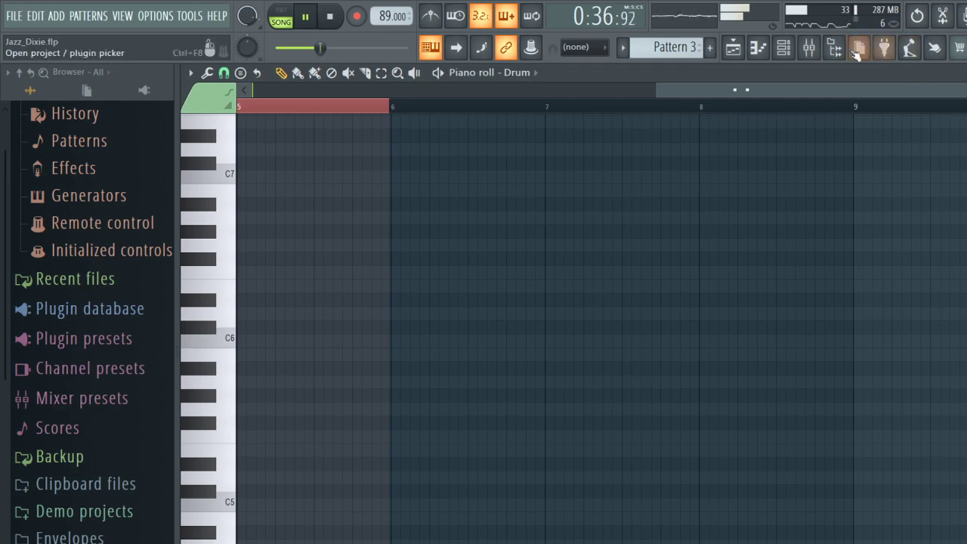
click(783, 47)
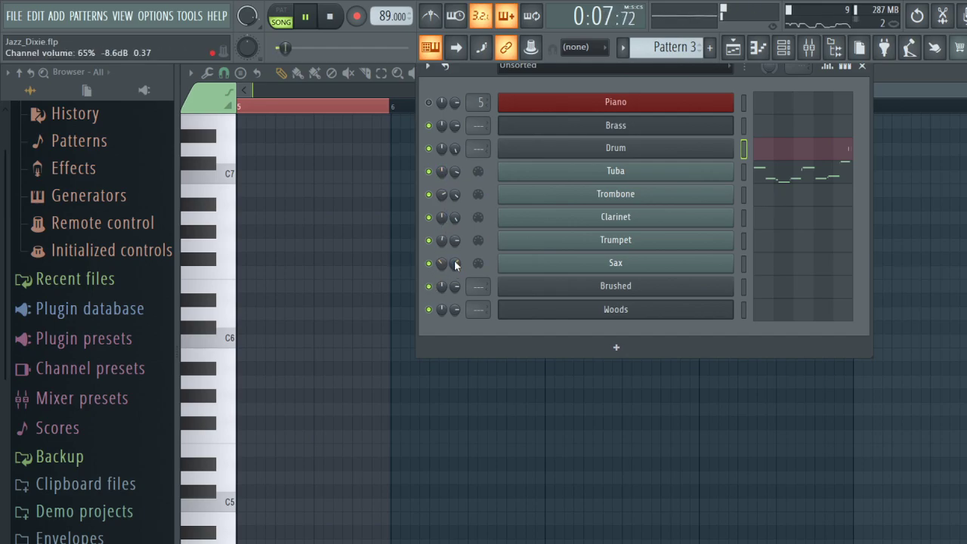
drag(454, 239, 454, 234)
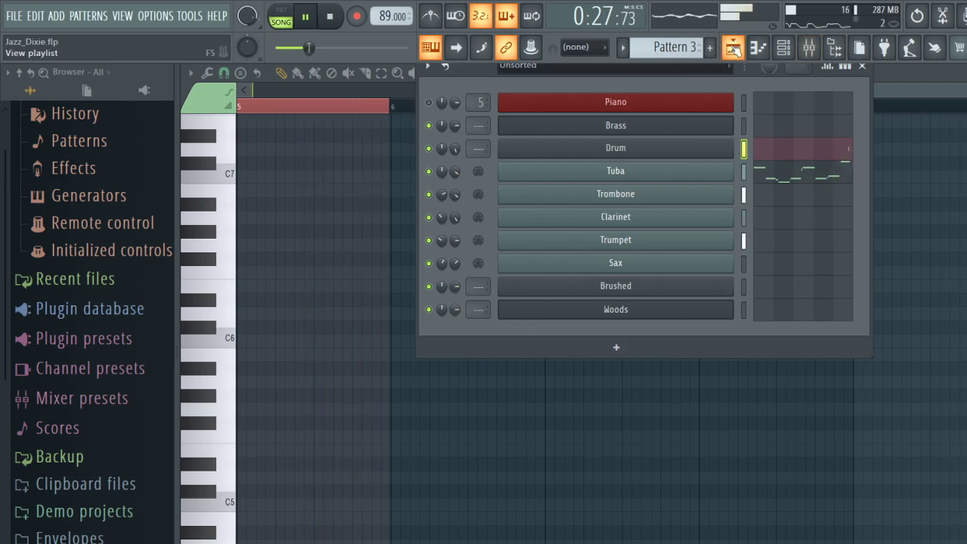
Add a D4 Drum note at the very start of Pattern 1 and shorten it to a length of 0:03:10.
click(732, 47)
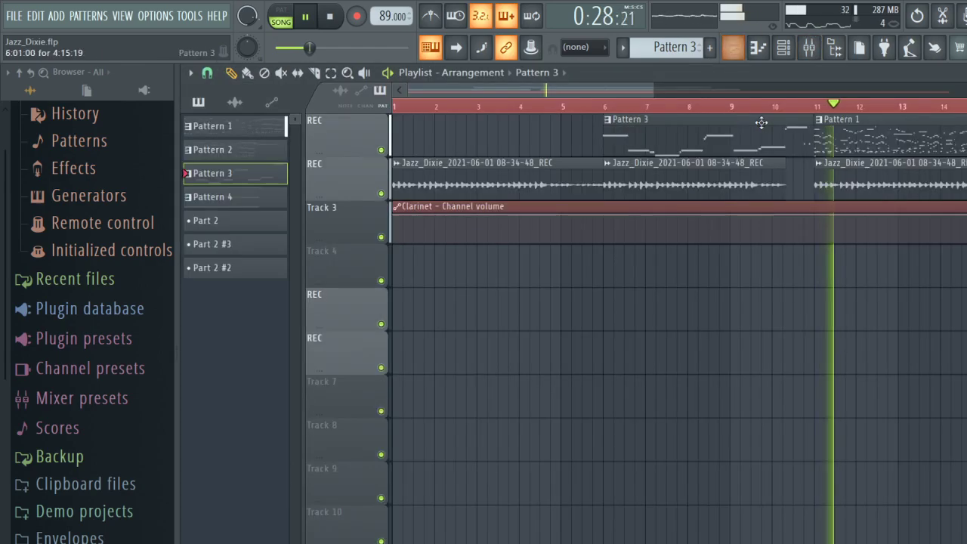
double_click(823, 120)
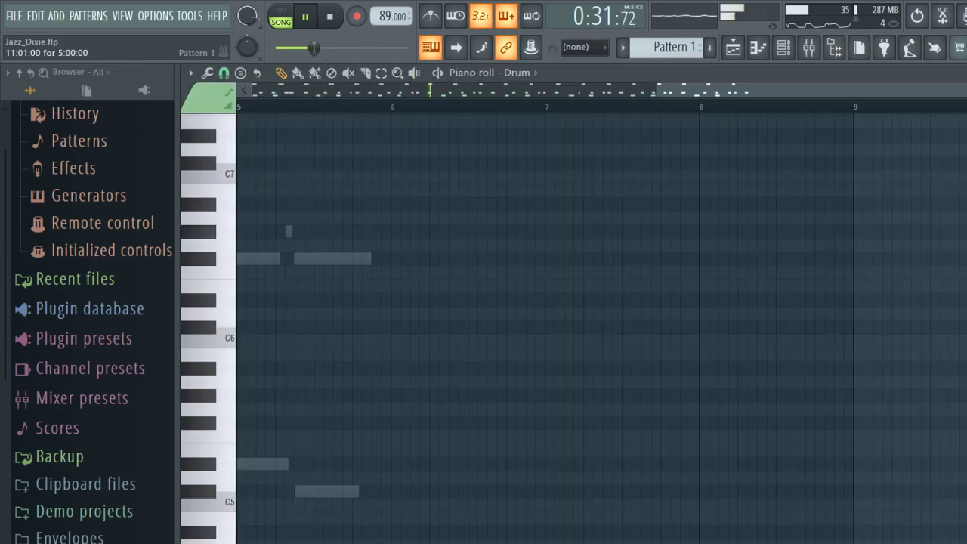
drag(715, 90, 512, 118)
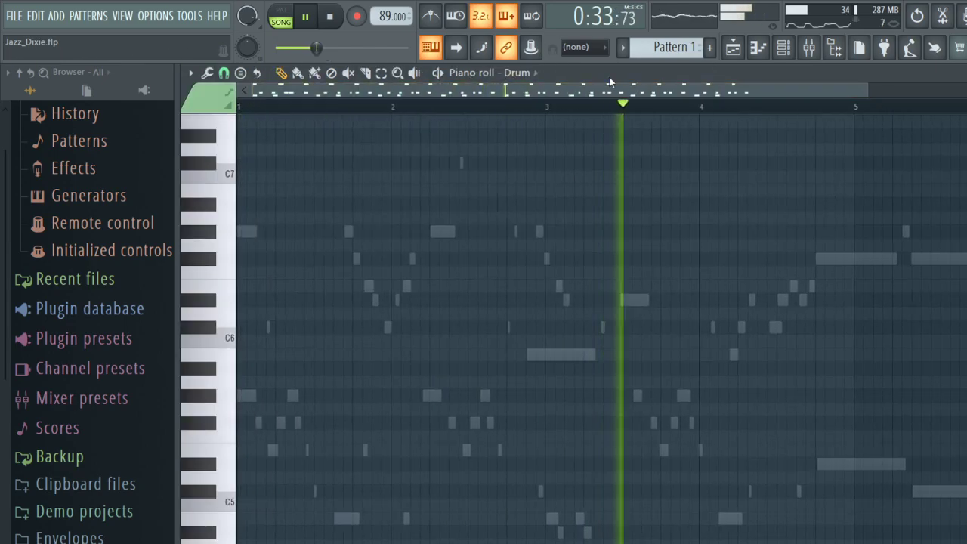
scroll(385, 162, down, 5)
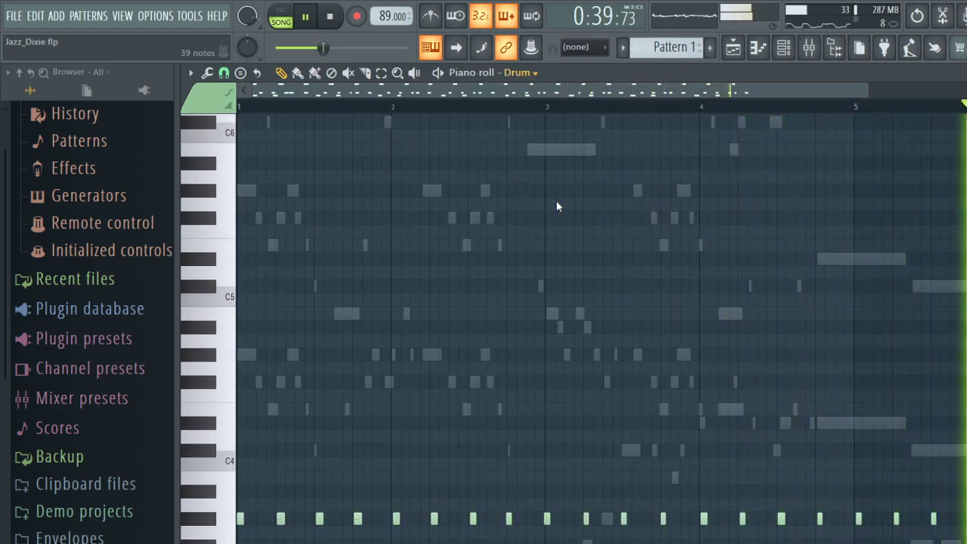
scroll(295, 250, down, 6)
key(space)
drag(295, 250, 155, 193)
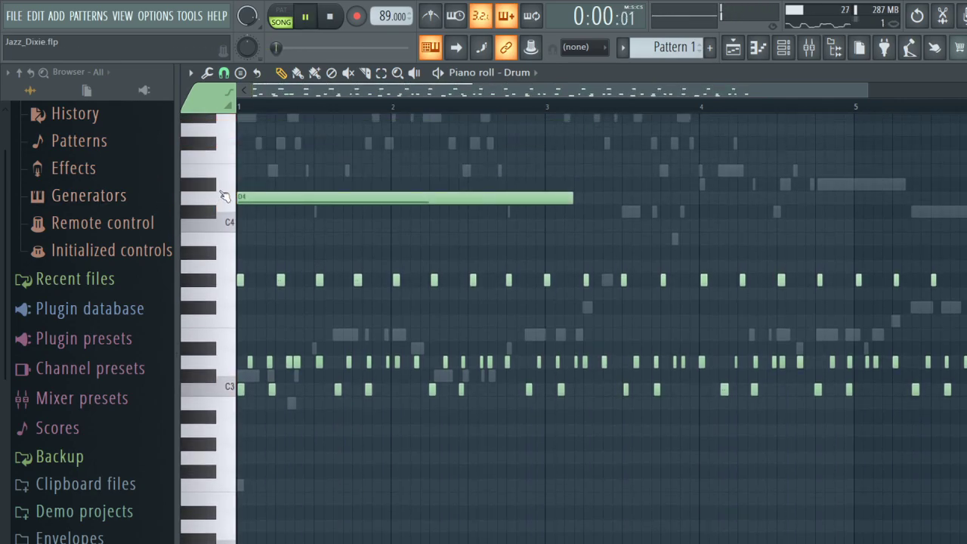
drag(566, 201, 239, 188)
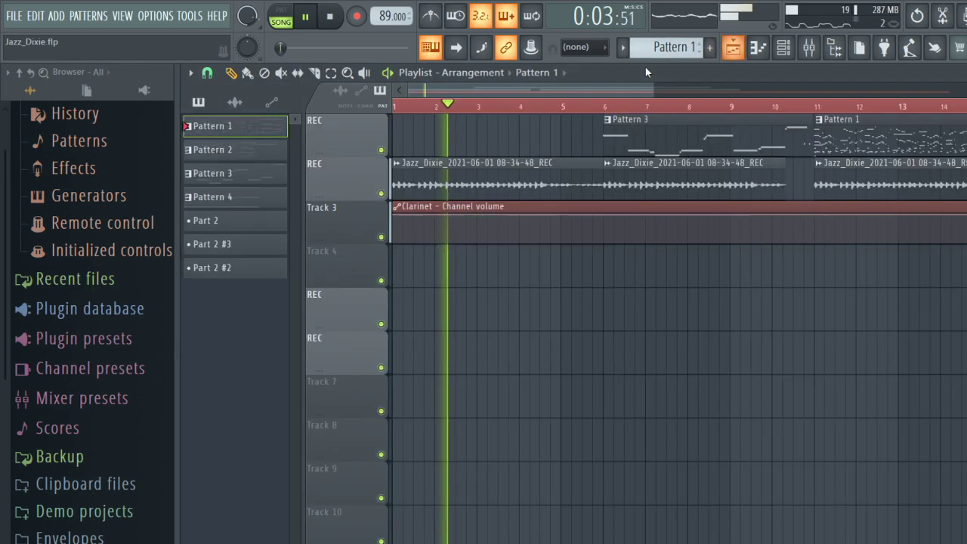
Extend the recording clip under Pattern 3 slightly and replay the transition into Pattern 1 from just before bar 10.
click(732, 47)
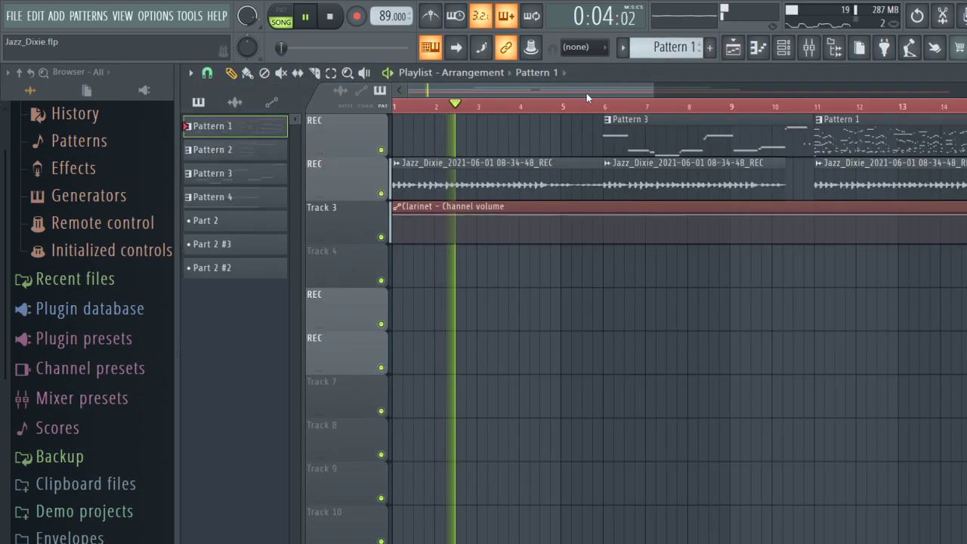
click(760, 105)
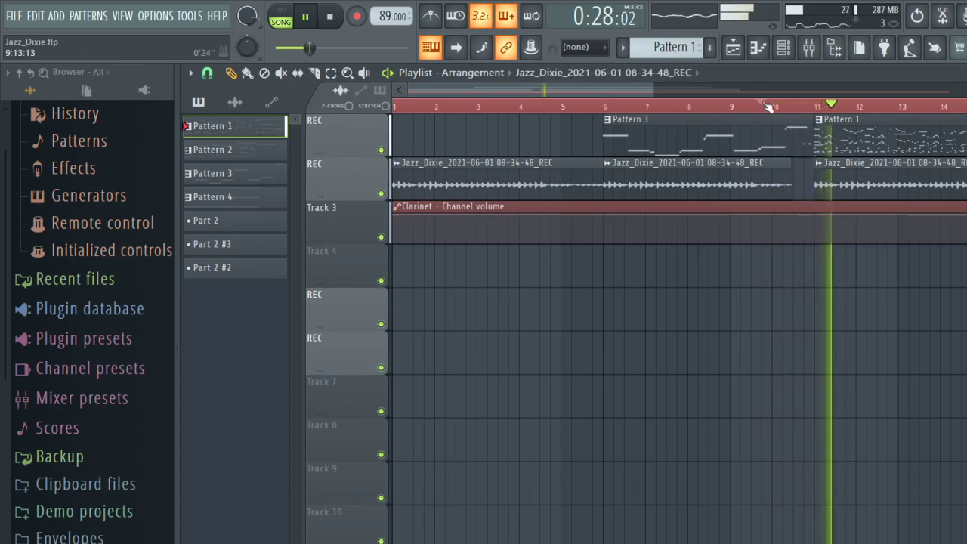
key(space)
key(space)
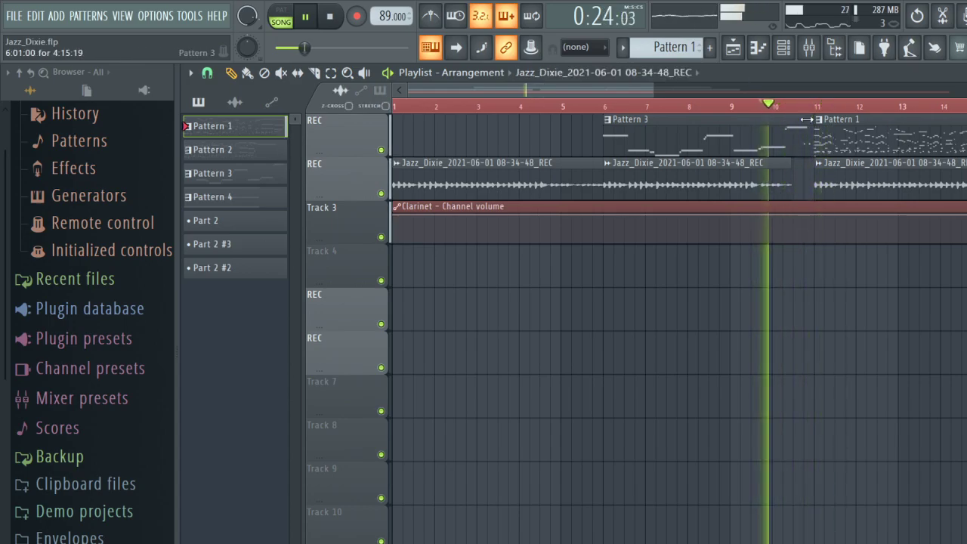
Raise the velocity of the D4 Drum note at the start of Pattern 1 and play it back.
double_click(841, 143)
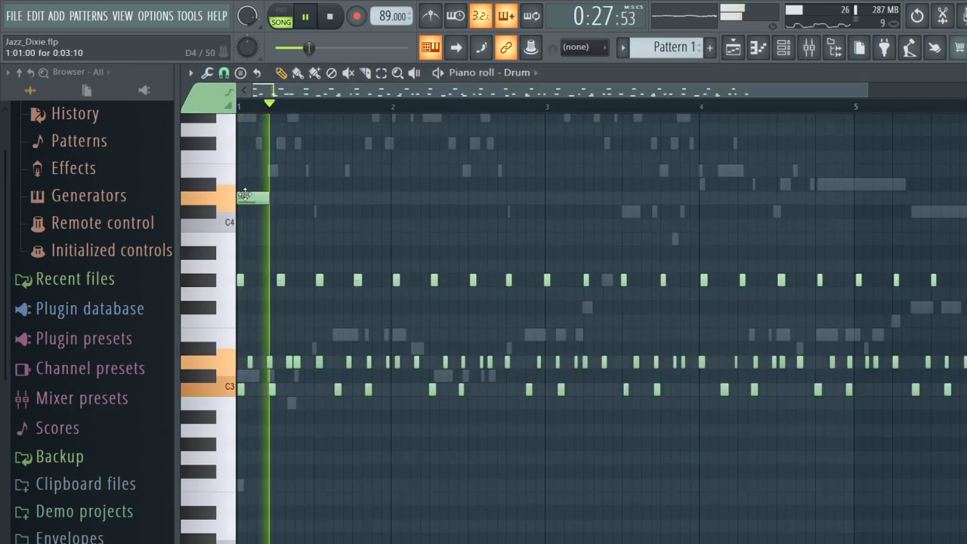
key(space)
click(246, 196)
key(space)
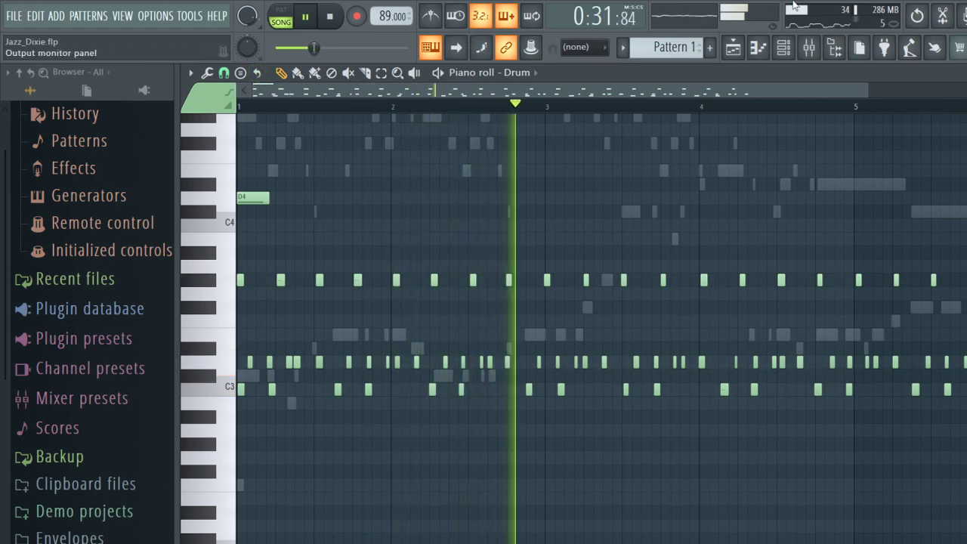
Set the 08-34-48 recording's channel volume to 67% and check the arrangement's ending from Pattern 2 into Pattern 4.
click(732, 47)
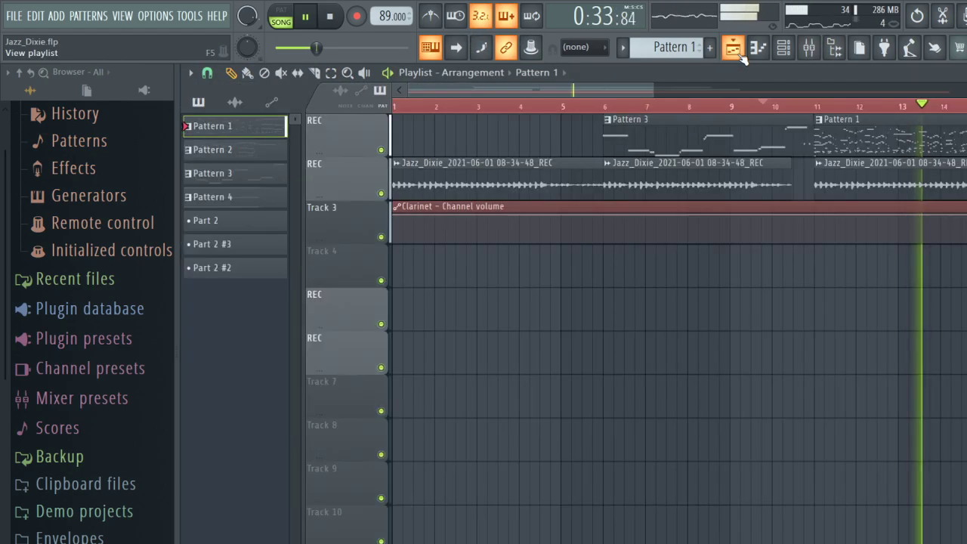
click(783, 47)
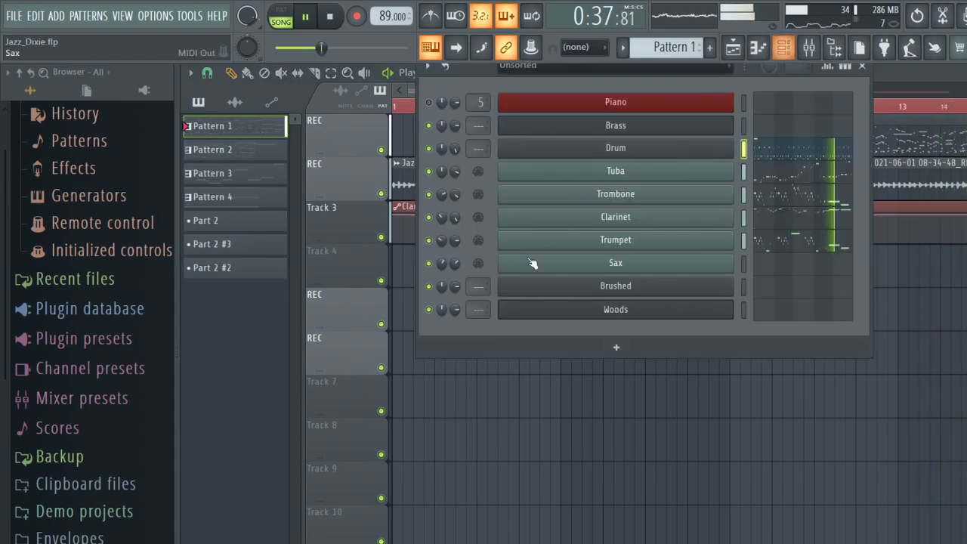
click(478, 187)
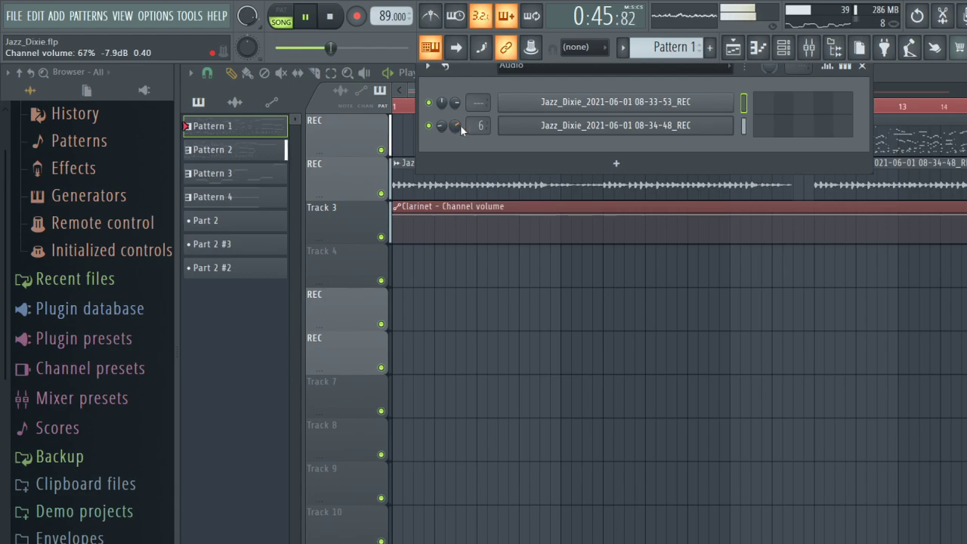
click(732, 48)
click(759, 52)
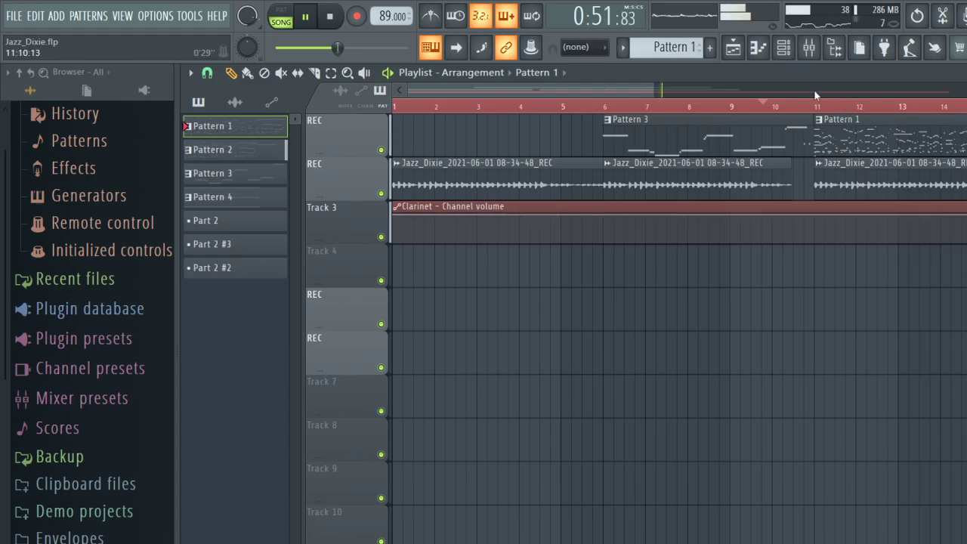
drag(552, 88, 718, 88)
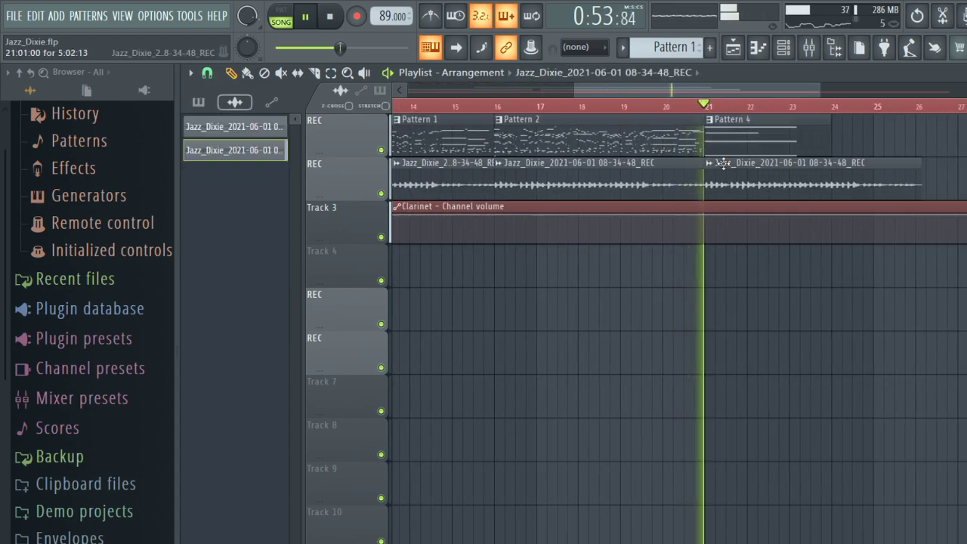
Check the Tuba and Sax parts of Pattern 4 in the piano roll while the ending plays, and return to the playlist.
double_click(774, 147)
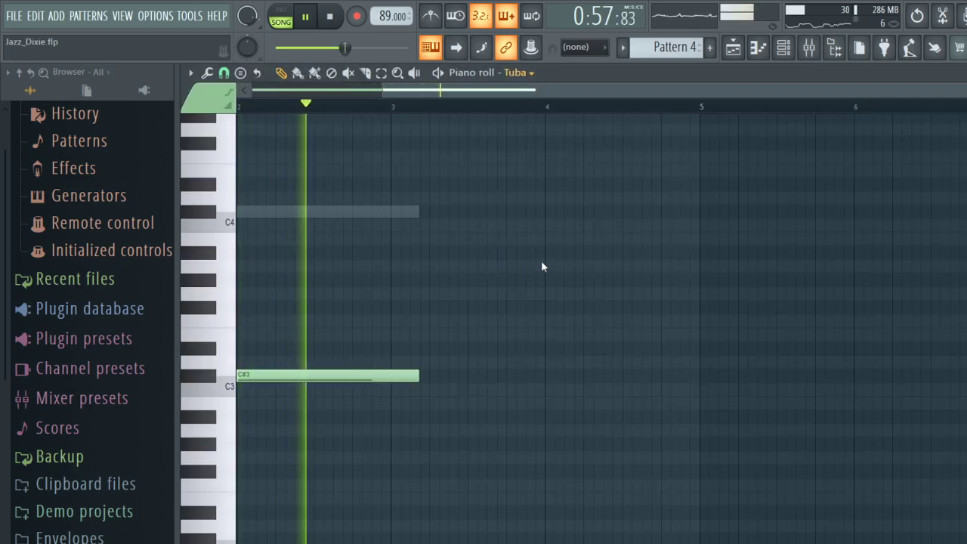
key(Down)
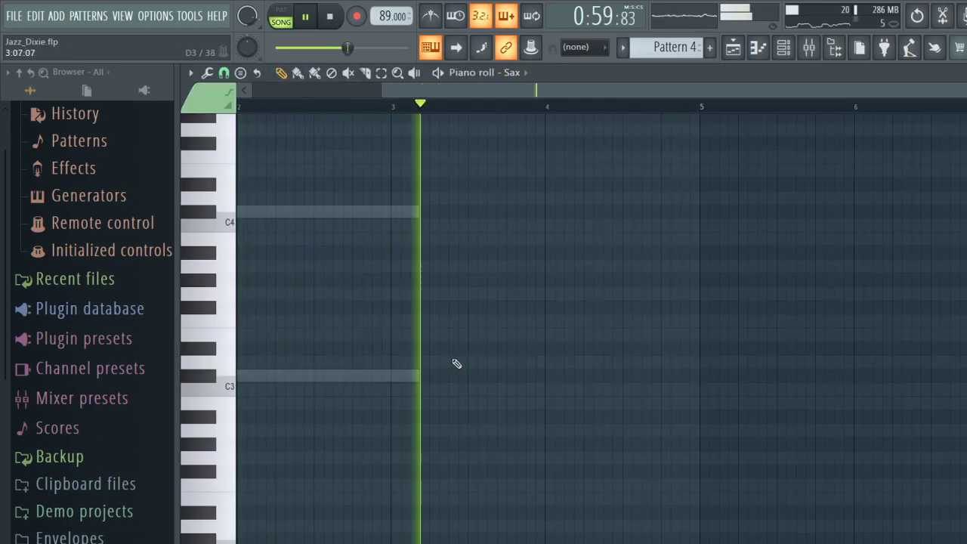
drag(517, 88, 259, 121)
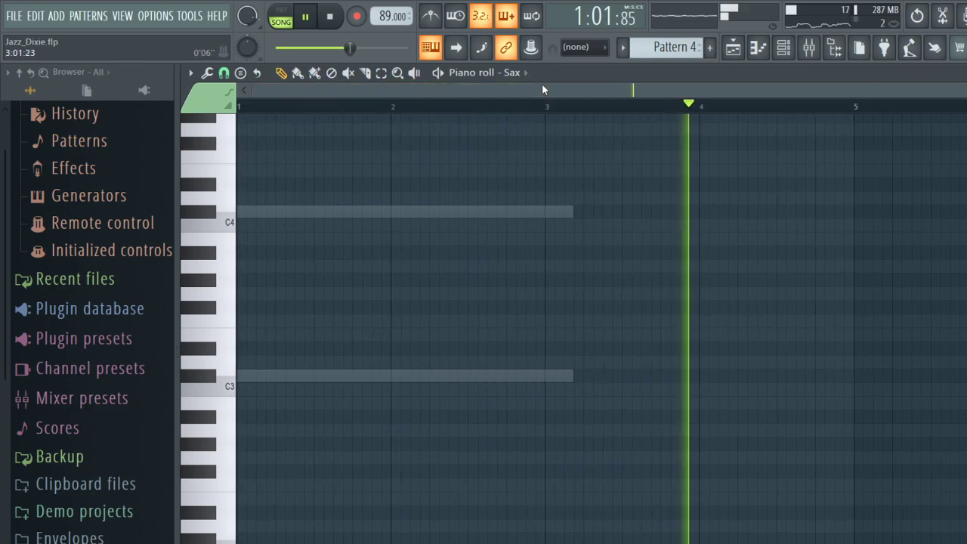
click(730, 51)
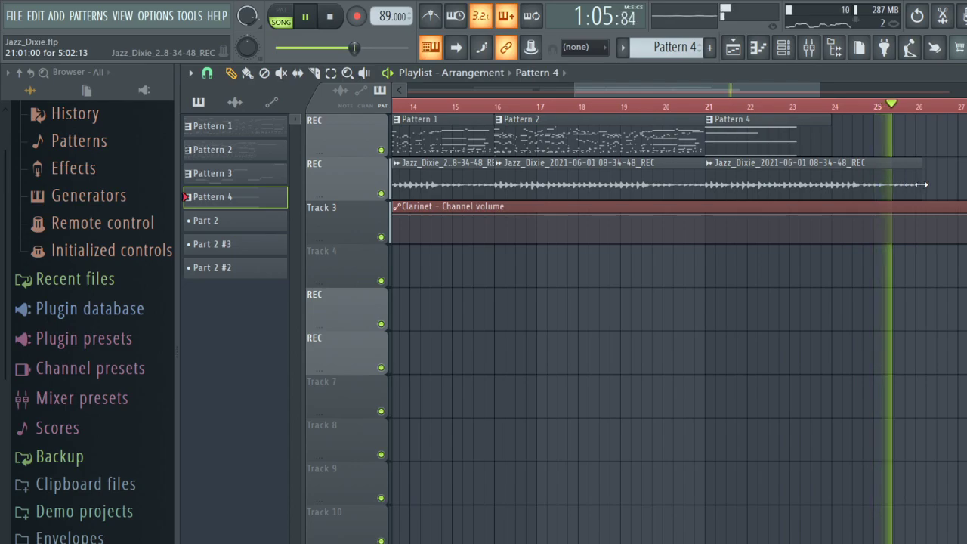
key(space)
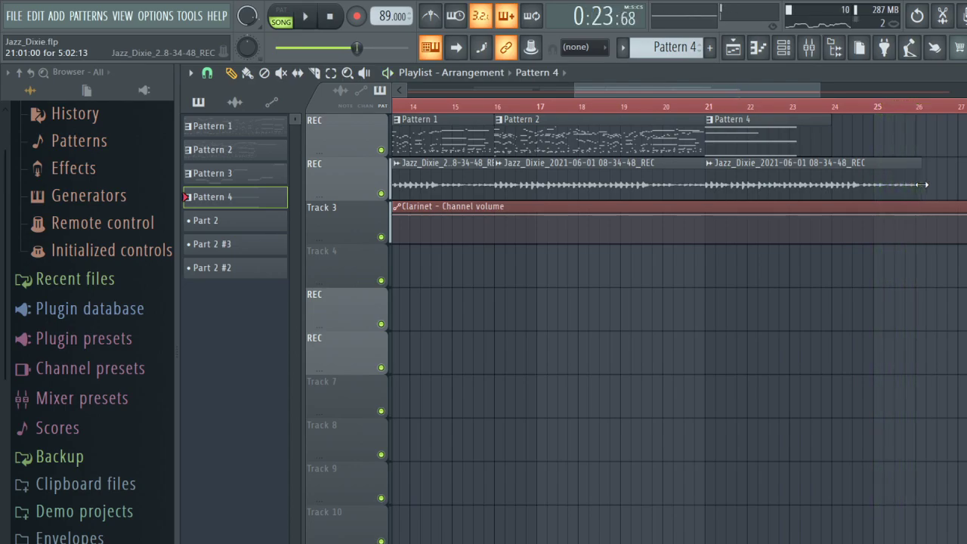
Trim the end of the last recording clip to about bar 25.5 and replay its tail from just after bar 24.
click(844, 107)
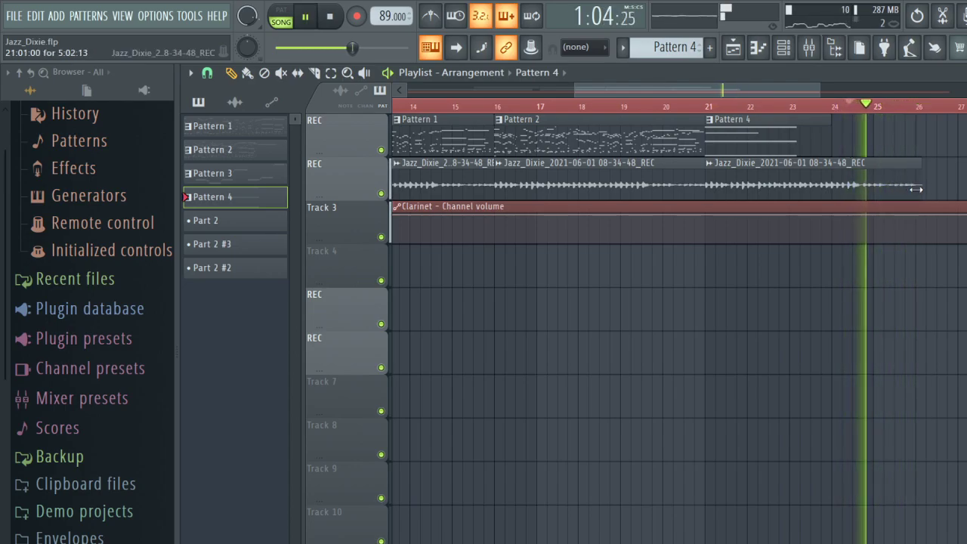
drag(917, 190, 892, 197)
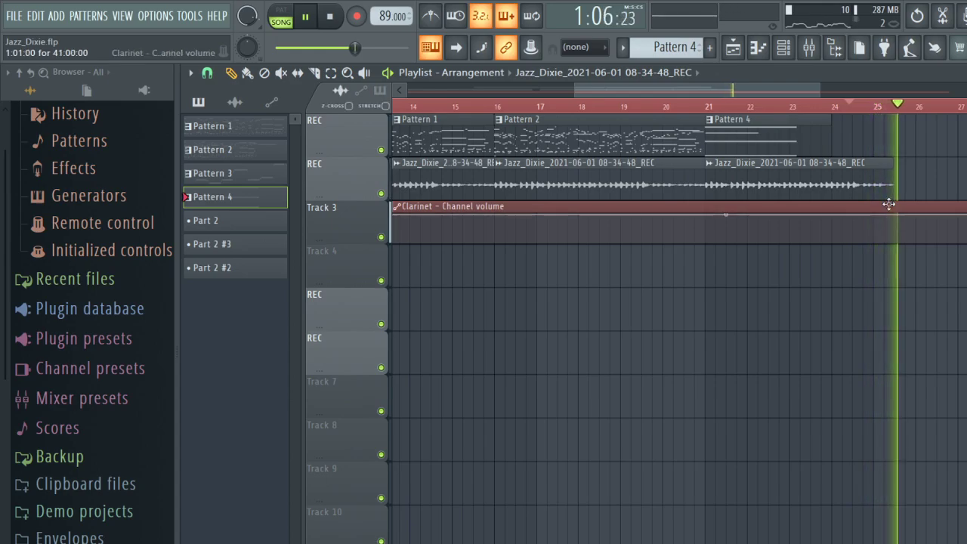
key(space)
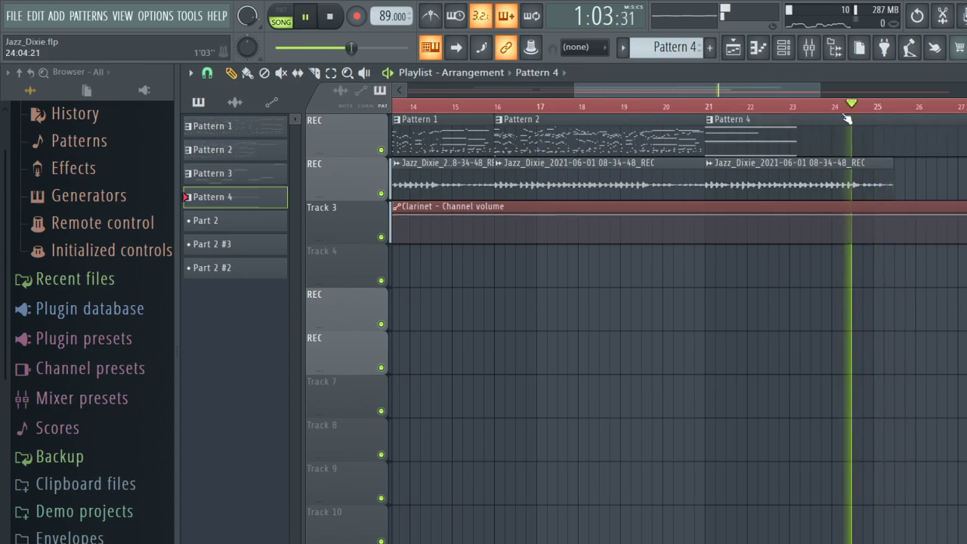
Shorten the Tuba's C#3 note in Pattern 4 to a length of 1:02:10 and play it from the pattern's start.
click(705, 101)
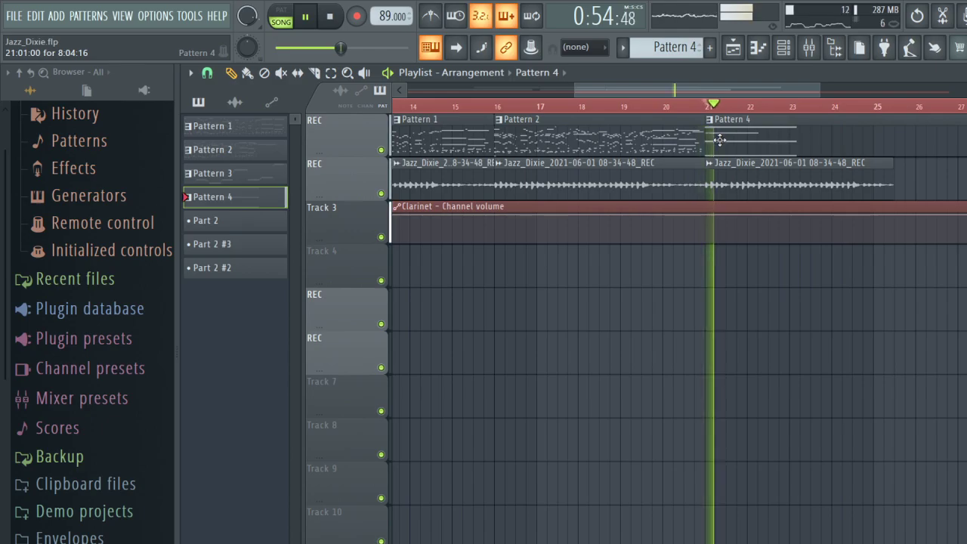
key(F7)
drag(573, 376, 613, 383)
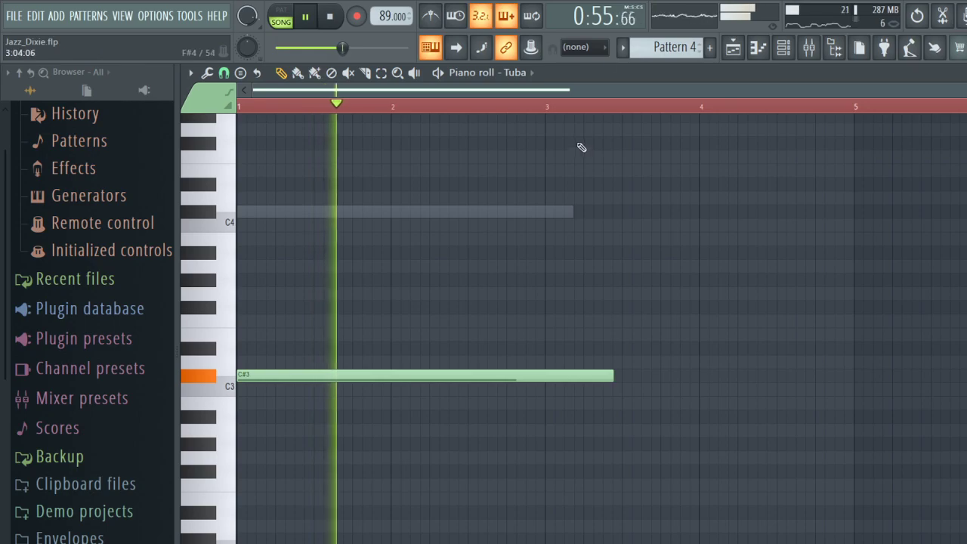
key(space)
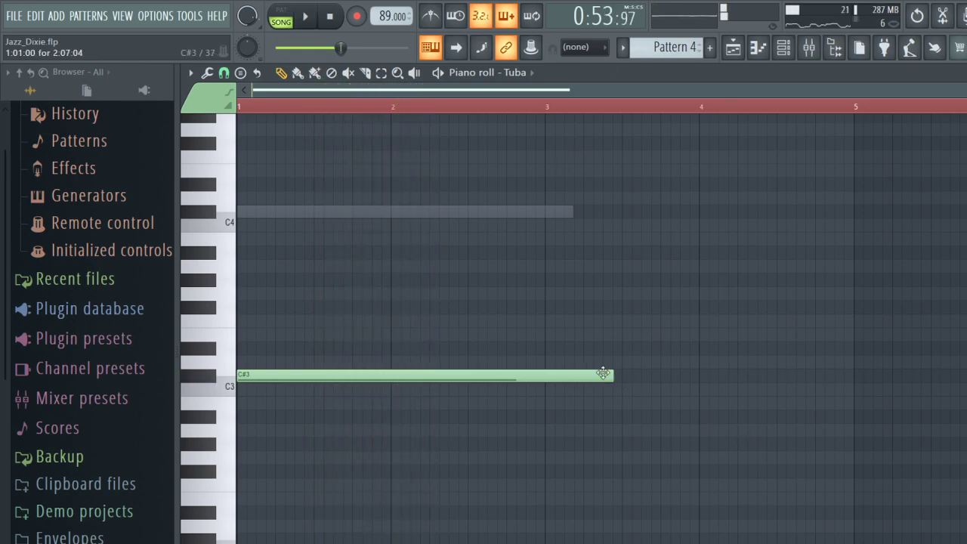
drag(527, 383, 421, 390)
key(space)
key(space)
key(space)
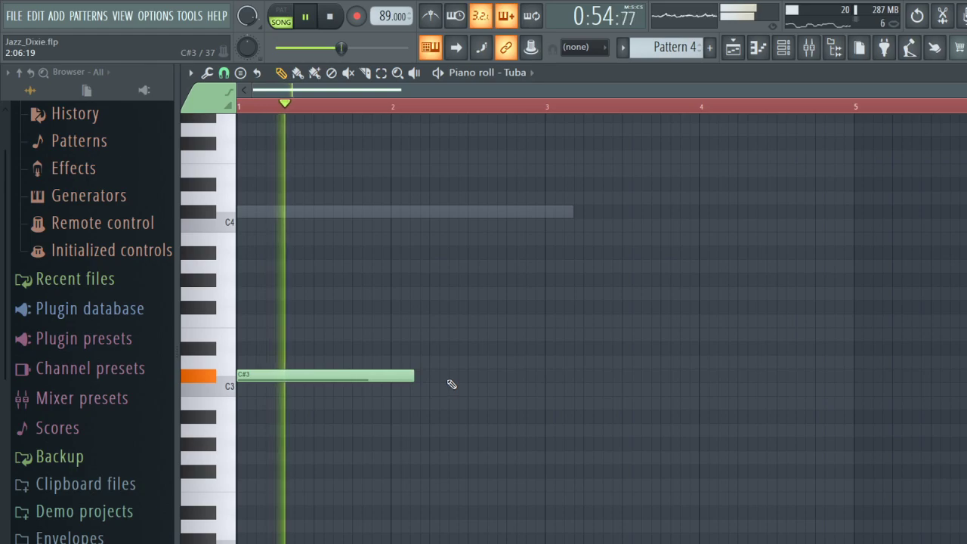
Add a second C#3 Tuba note at 2:04:22 in Pattern 4 and shorten it to a brief staccato hit.
click(433, 376)
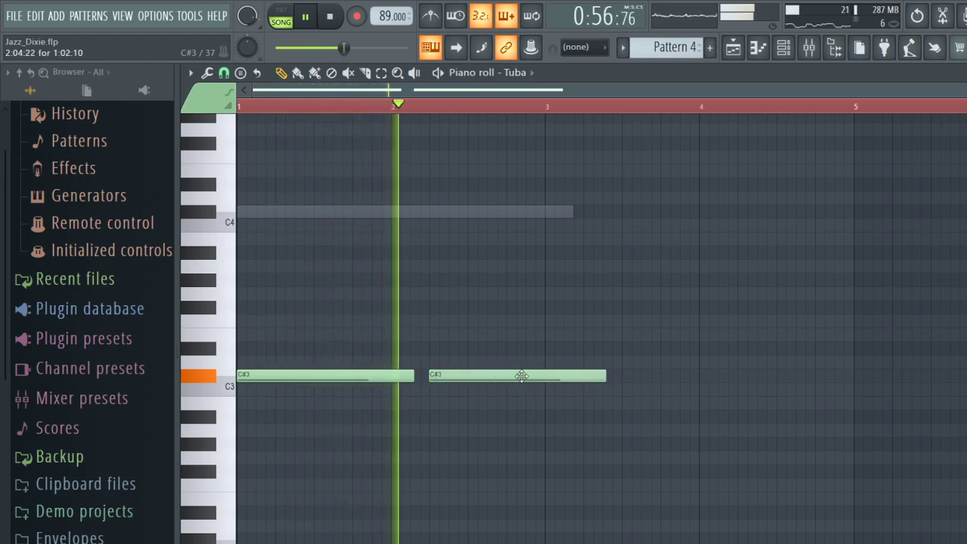
key(space)
right_click(435, 376)
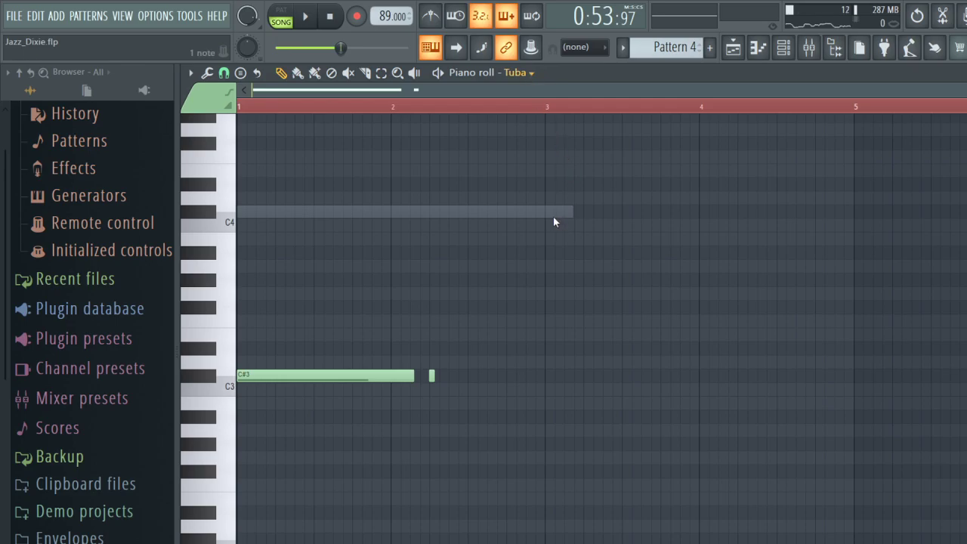
Shorten the Trombone's C#4 note in Pattern 4 to 1:02:11 and add a brief C#4 hit at 2:04:21.
double_click(531, 213)
key(space)
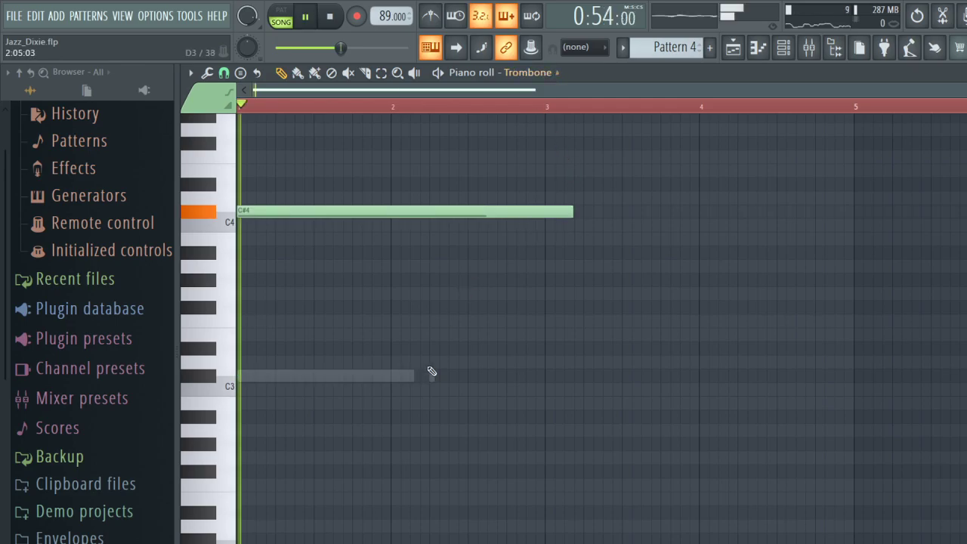
drag(568, 208, 415, 210)
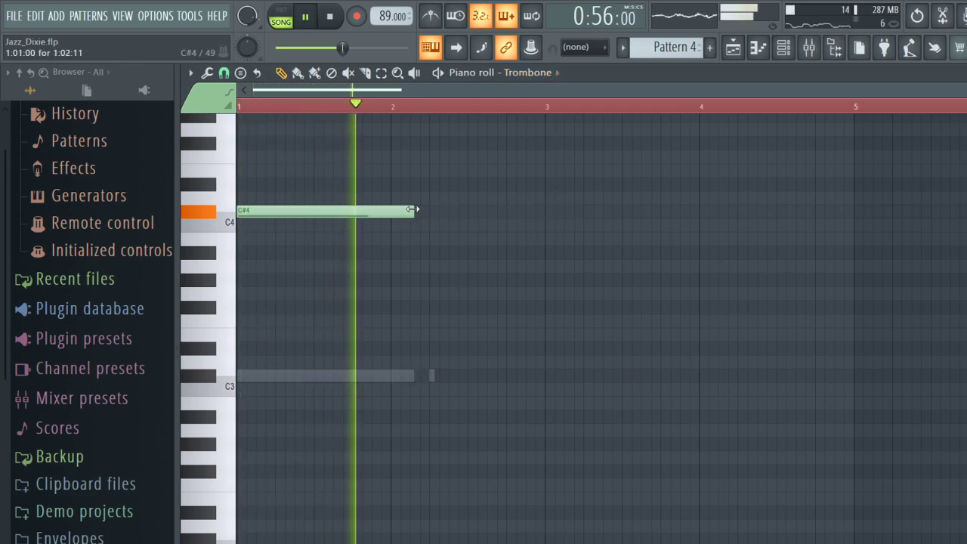
click(428, 210)
key(space)
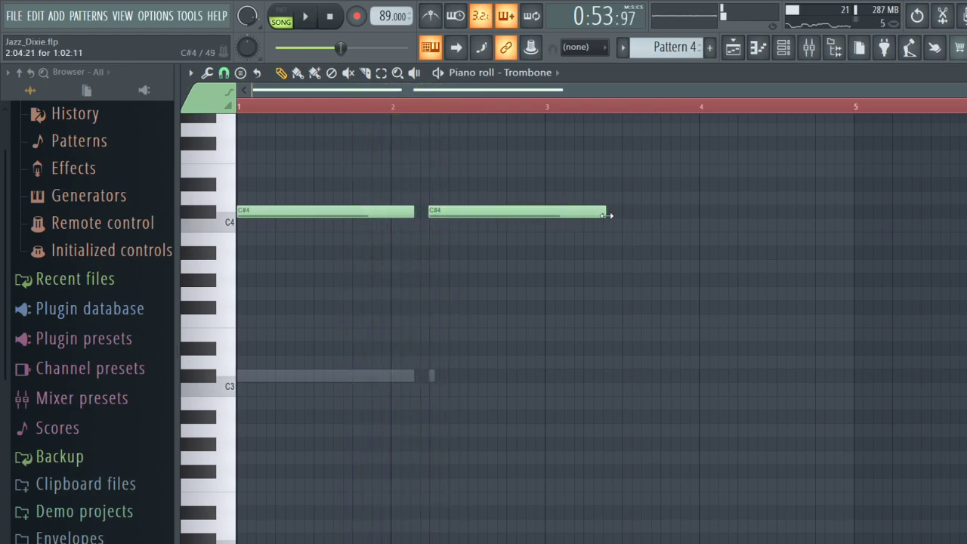
drag(602, 212, 424, 231)
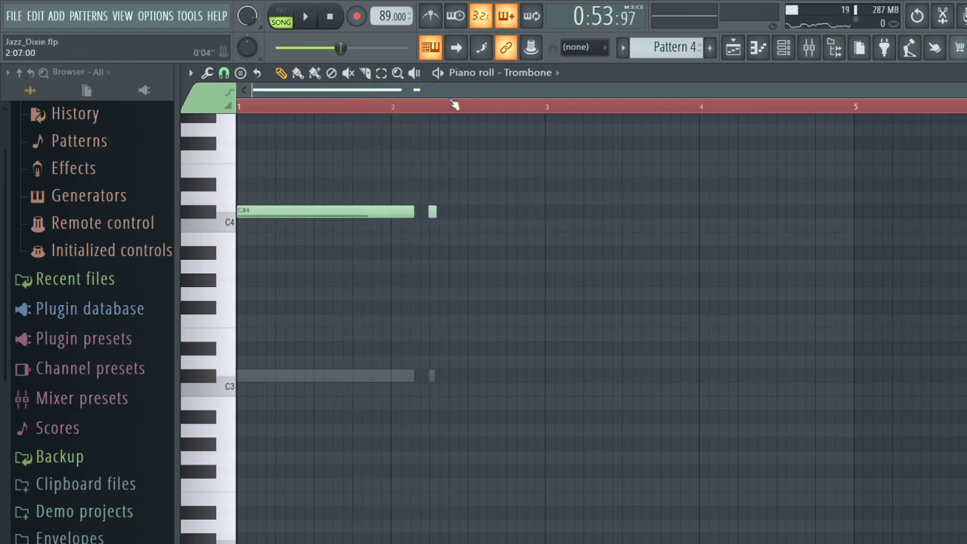
Shorten the Trumpet's C#5 note in Pattern 4 to just past bar 2 and add a brief C#5 hit aligned with the Trombone's.
key(Down)
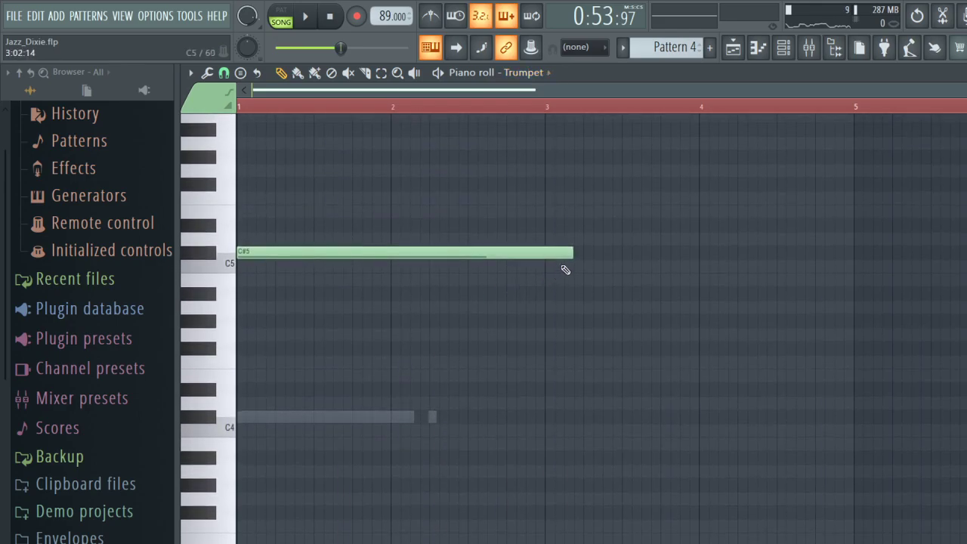
drag(511, 269, 399, 315)
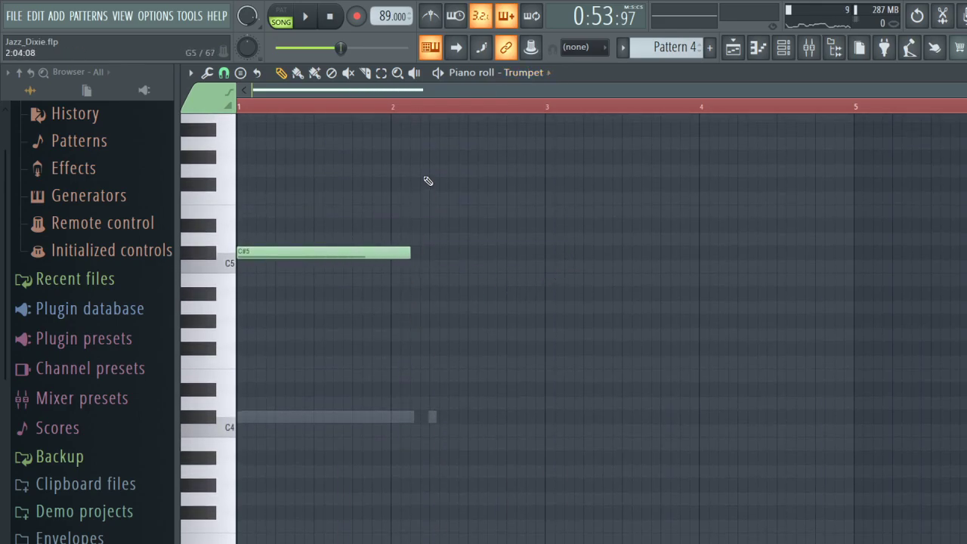
drag(428, 181, 429, 263)
key(space)
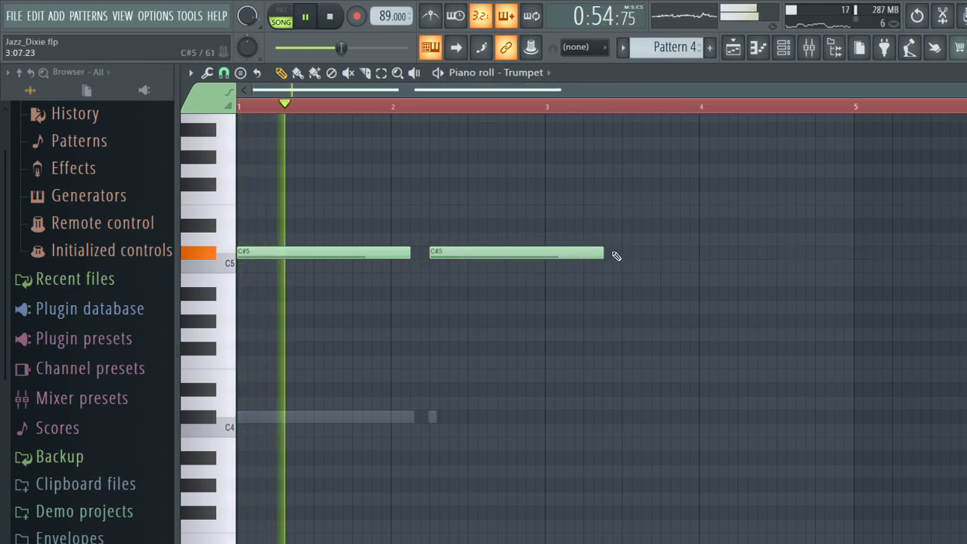
drag(603, 252, 437, 266)
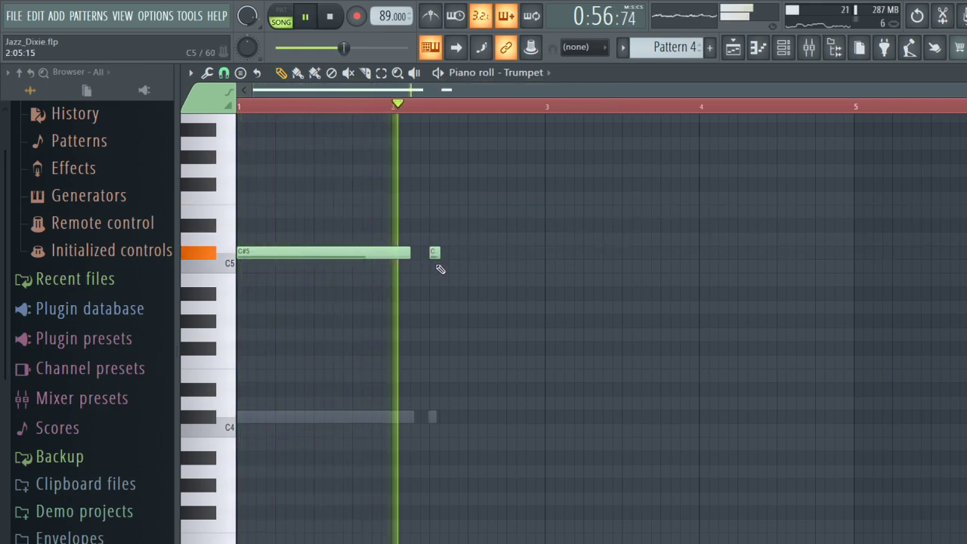
key(space)
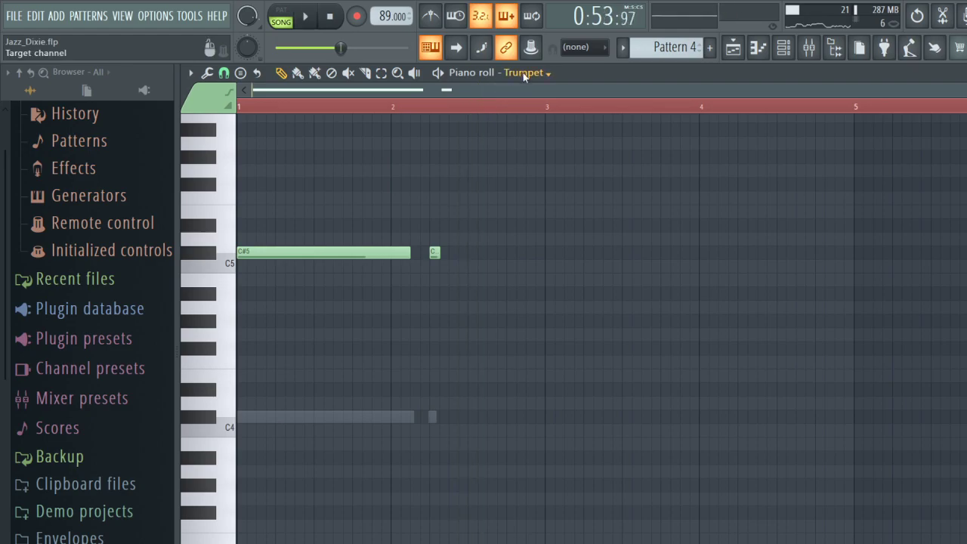
Shorten the Sax's final long C#6 note in Pattern 2 to just past bar 7 and add another C#6 note after it.
key(Down)
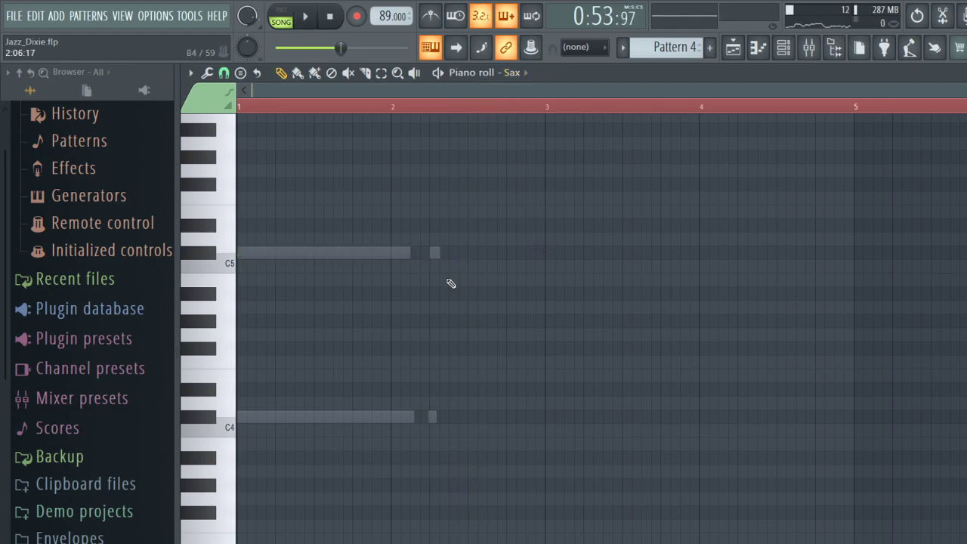
key(space)
click(732, 47)
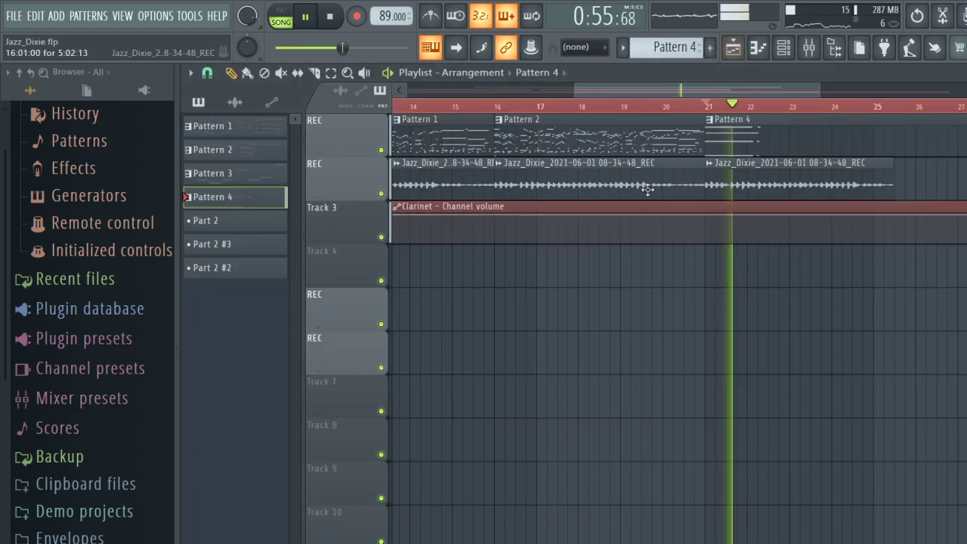
click(227, 150)
key(F7)
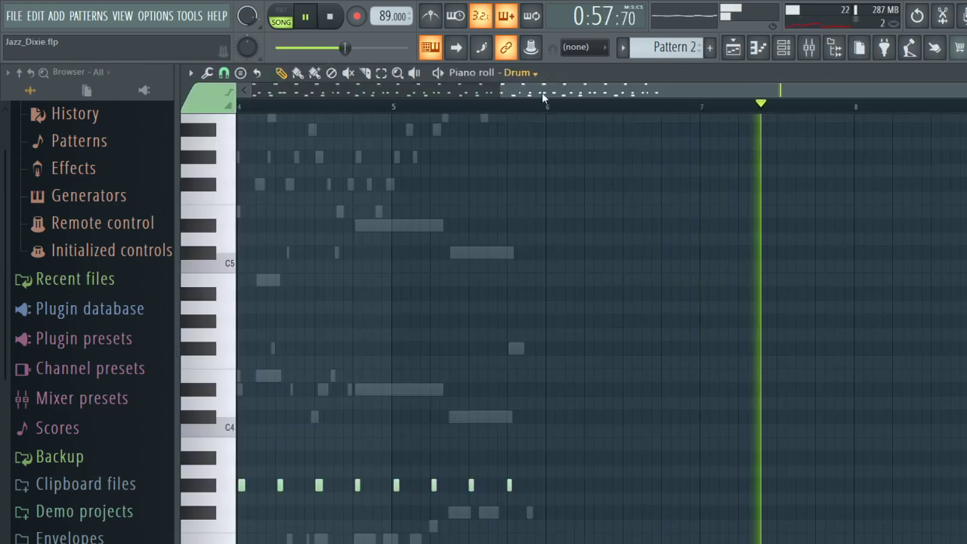
key(Up)
scroll(558, 283, up, 3)
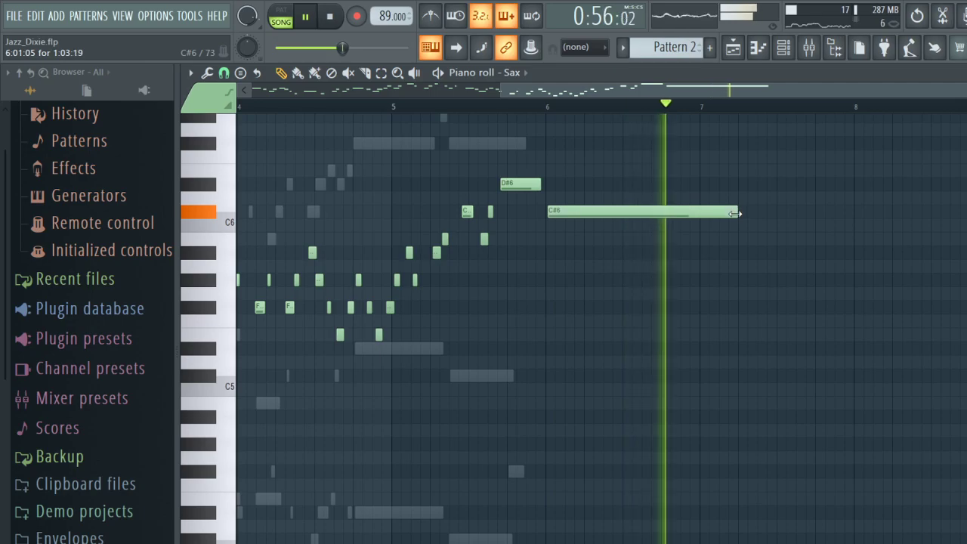
click(756, 211)
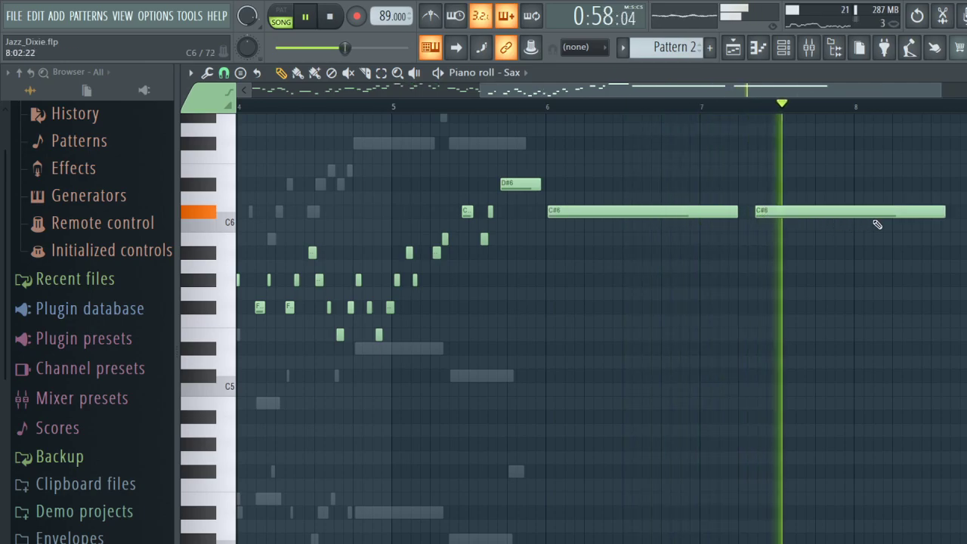
key(space)
drag(711, 215, 709, 215)
key(space)
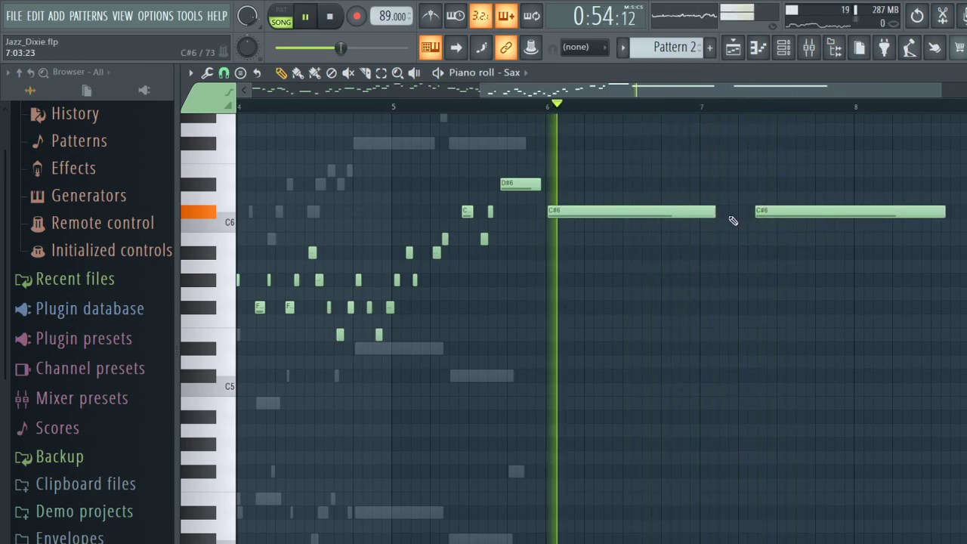
Move the added Sax C#6 note in Pattern 2 to 7:05:02 and shorten it to a brief hit.
drag(794, 214, 778, 213)
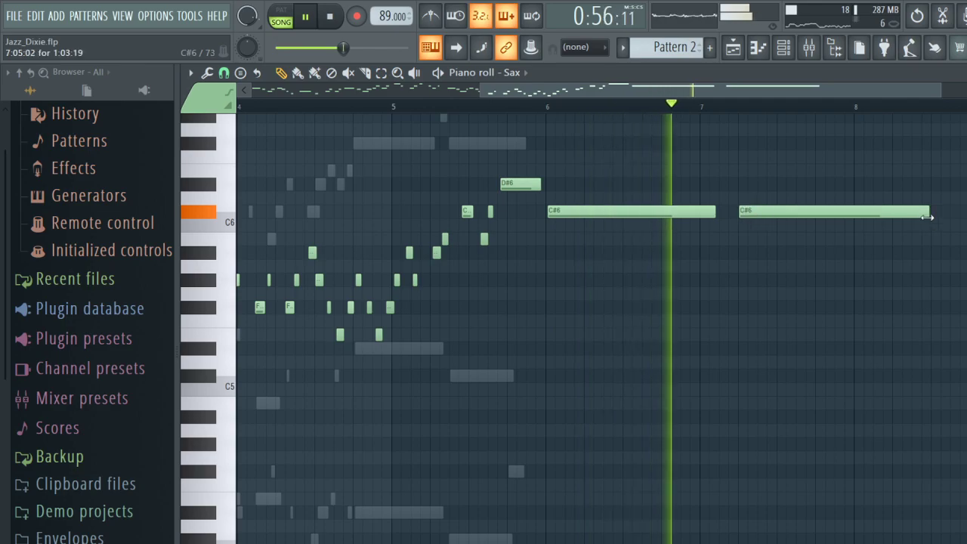
drag(927, 214, 747, 217)
key(space)
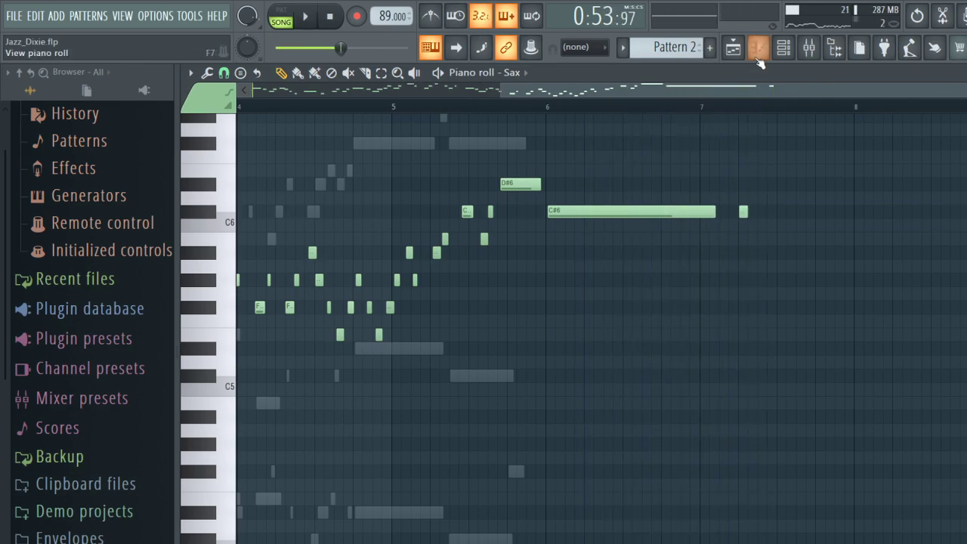
Trim the last recording clip in the playlist to about bar 22.3, where the final hit of Pattern 4 ends.
click(742, 50)
key(space)
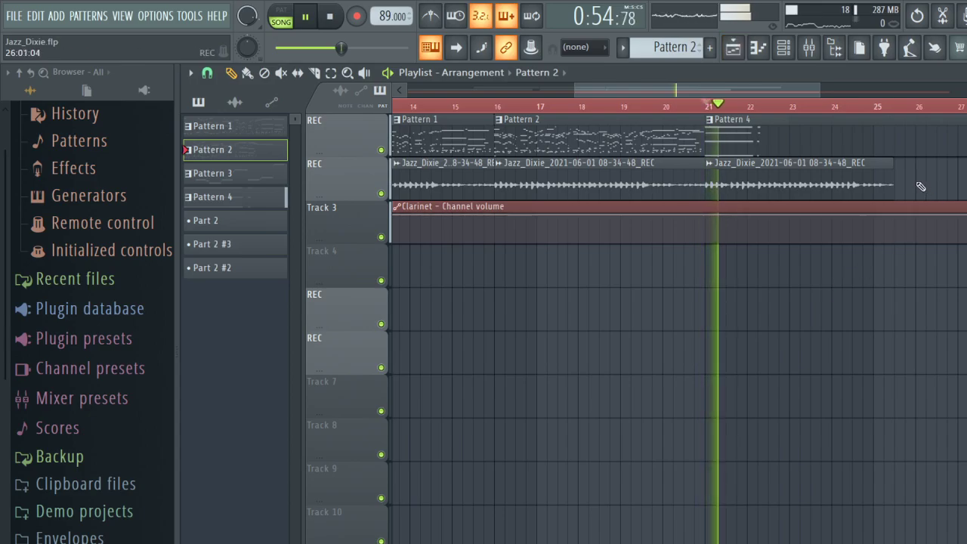
drag(804, 197, 779, 202)
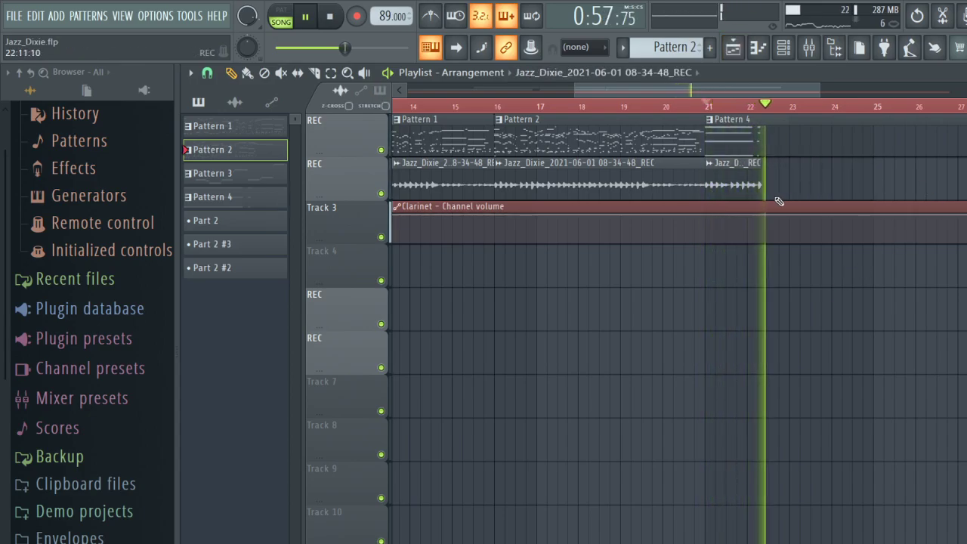
Add a G#5 note to the Clarinet in Pattern 4, held from bar 1 to just past bar 2.
click(743, 134)
double_click(743, 134)
key(space)
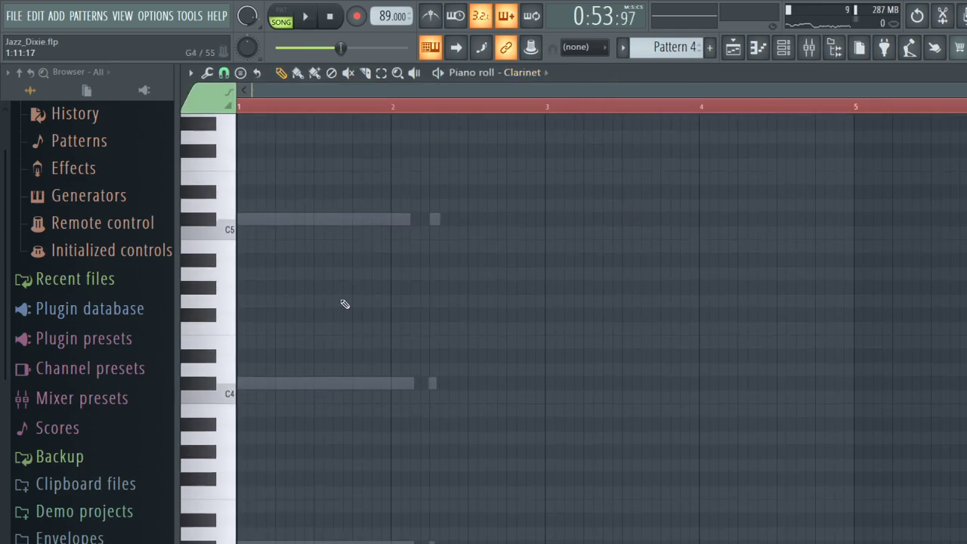
key(space)
key(space)
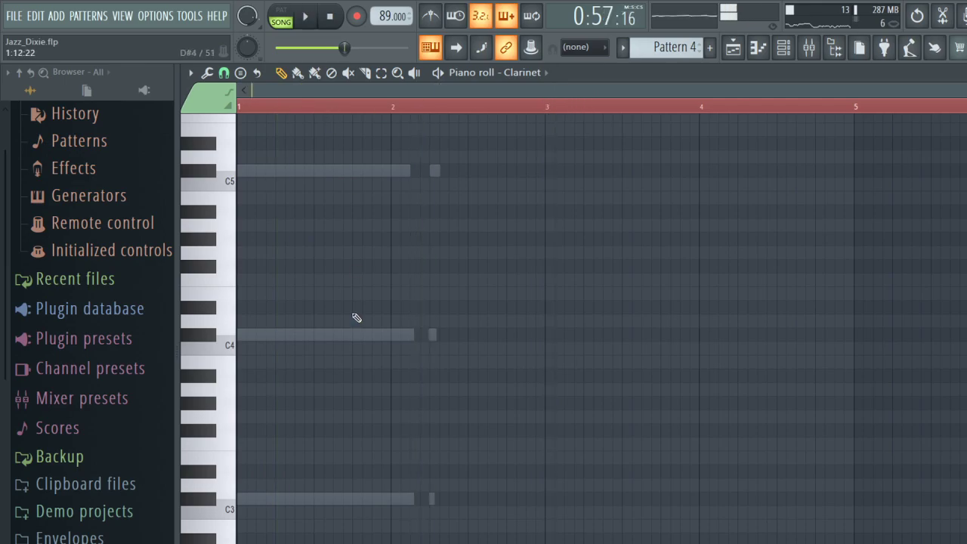
click(364, 321)
drag(309, 320, 307, 116)
scroll(264, 269, up, 3)
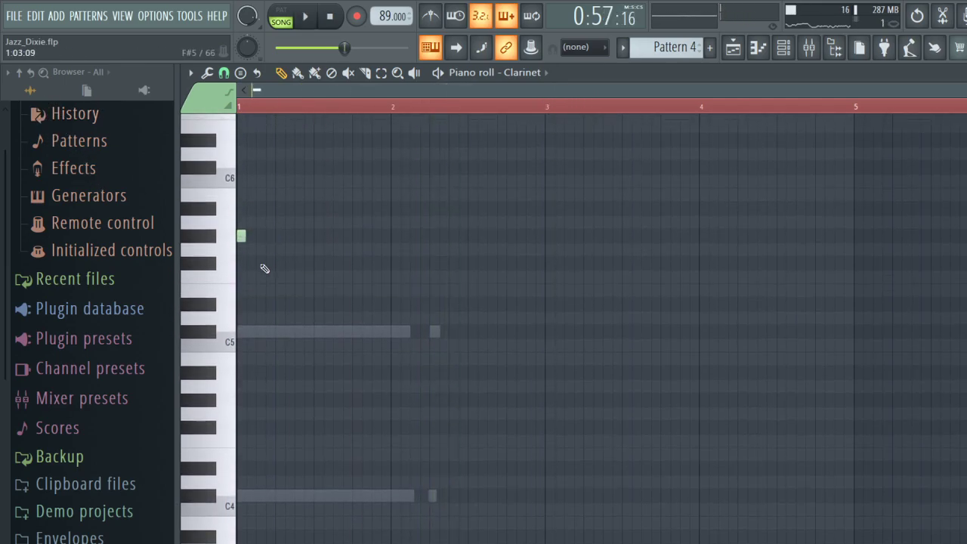
drag(242, 236, 375, 242)
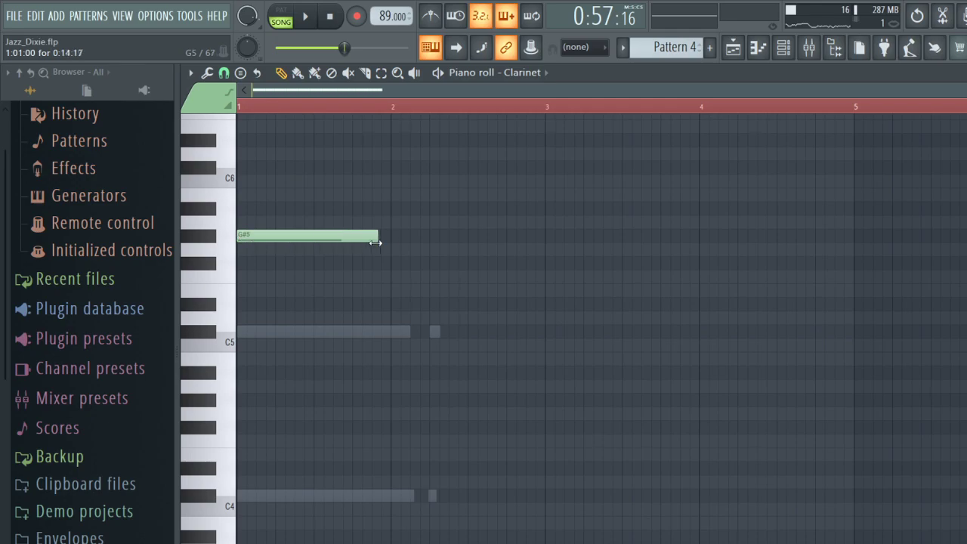
Add a brief G#5 hit after the Clarinet's held note in Pattern 4, aligned with the Trumpet's final hit.
click(431, 239)
drag(449, 236, 613, 219)
right_click(453, 235)
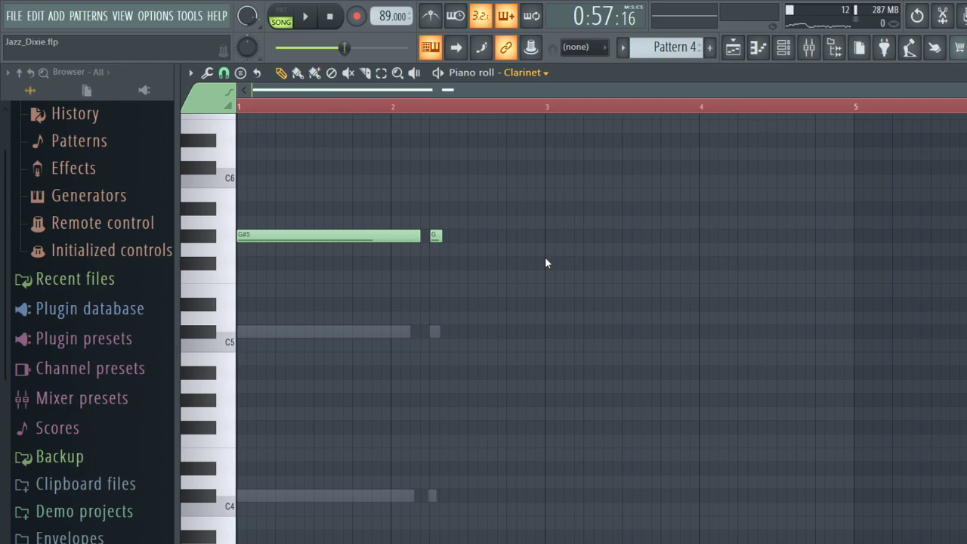
Move the Trumpet's final hit in Pattern 4 up to F5, aligned with the Clarinet's hit.
key(Down)
click(310, 332)
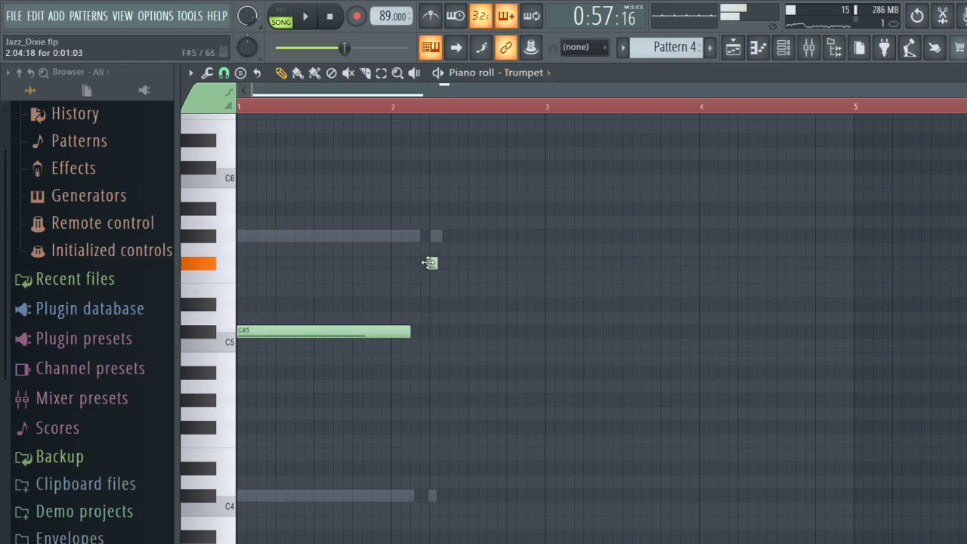
drag(429, 276, 432, 276)
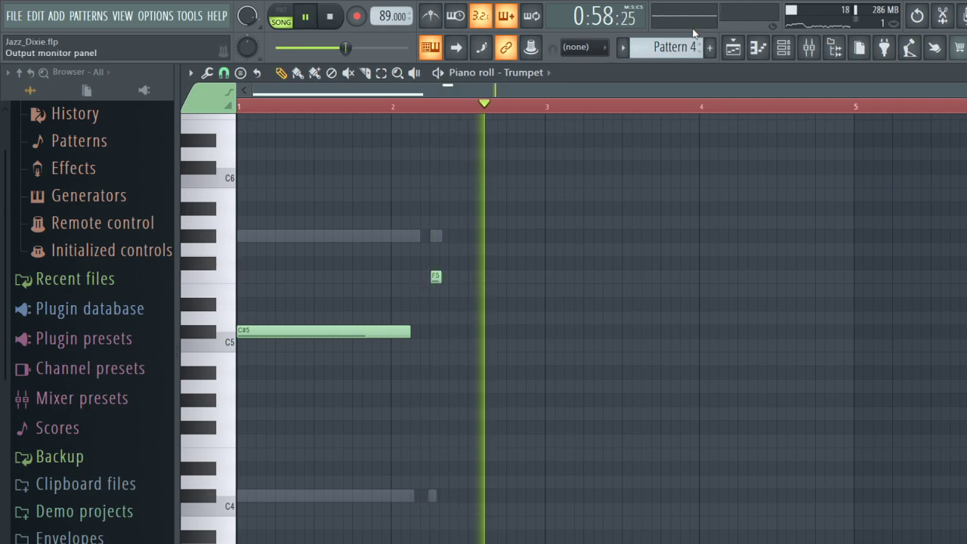
Play the whole arrangement from bar 1 with playlist auto-scrolling on to review it through the Pattern 4 ending.
click(732, 48)
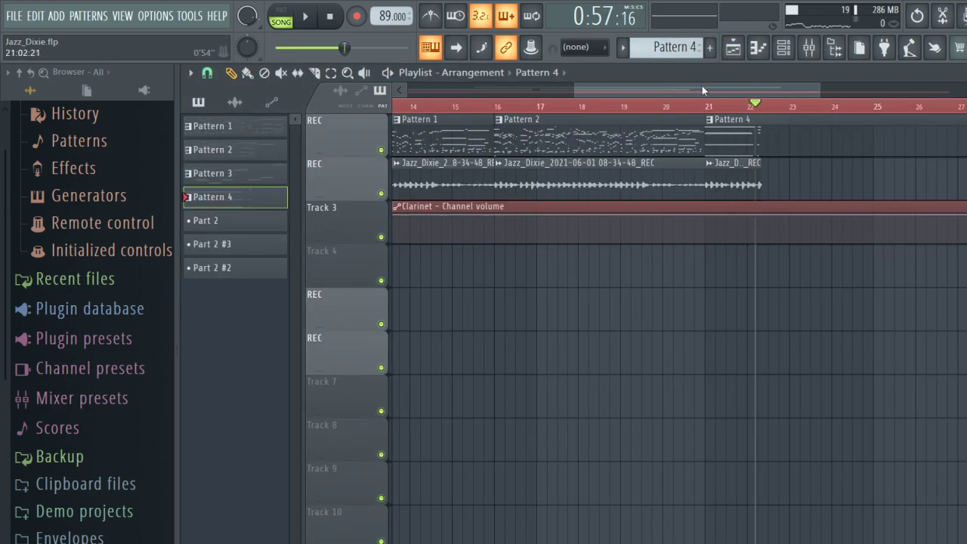
drag(702, 88, 535, 87)
key(space)
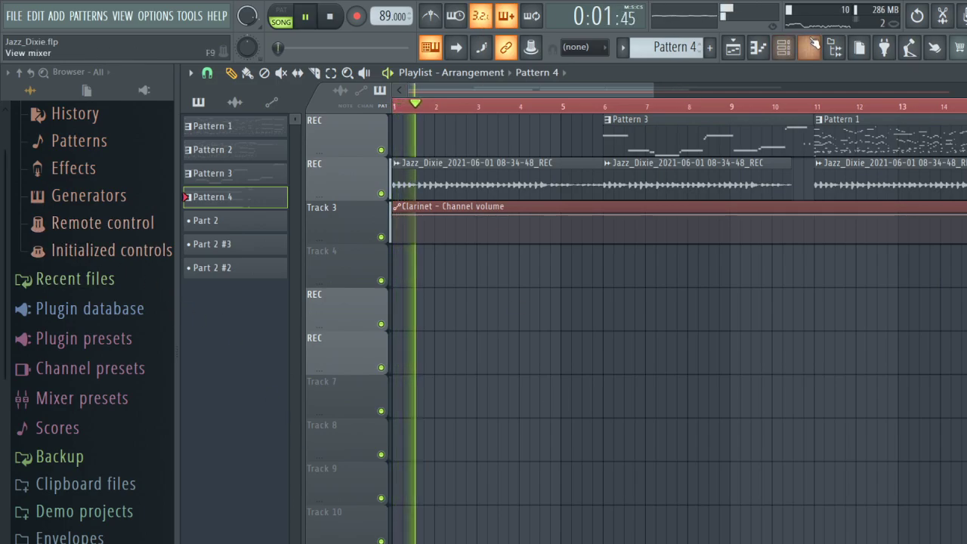
click(460, 48)
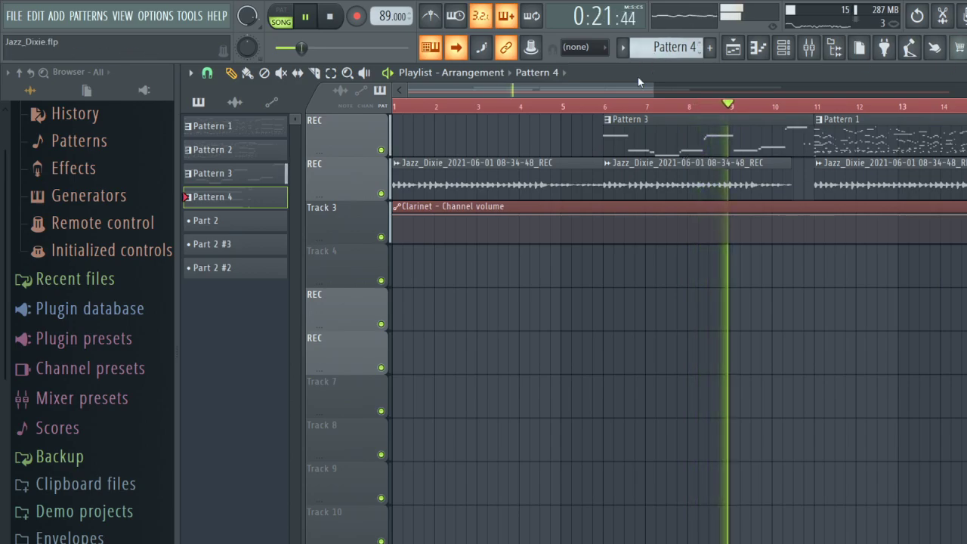
drag(639, 90, 674, 96)
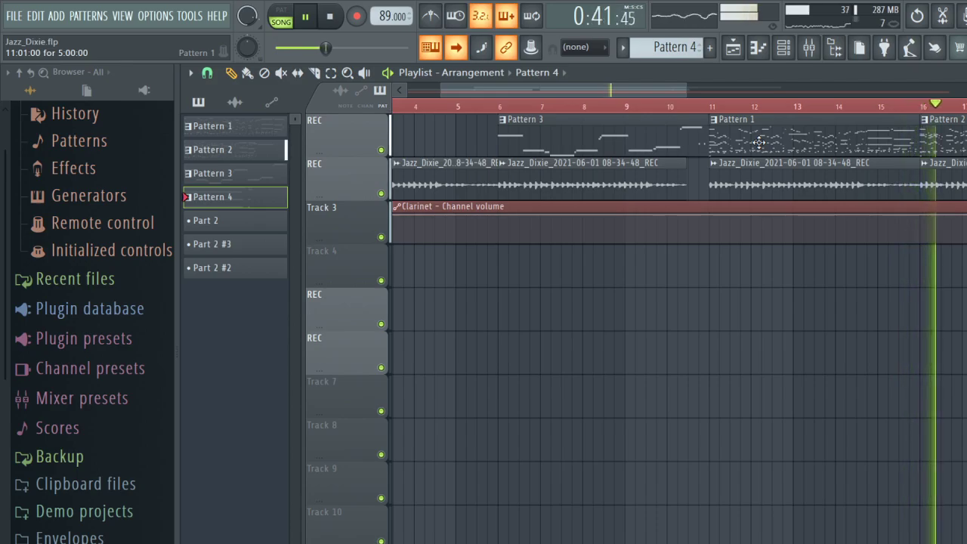
click(783, 48)
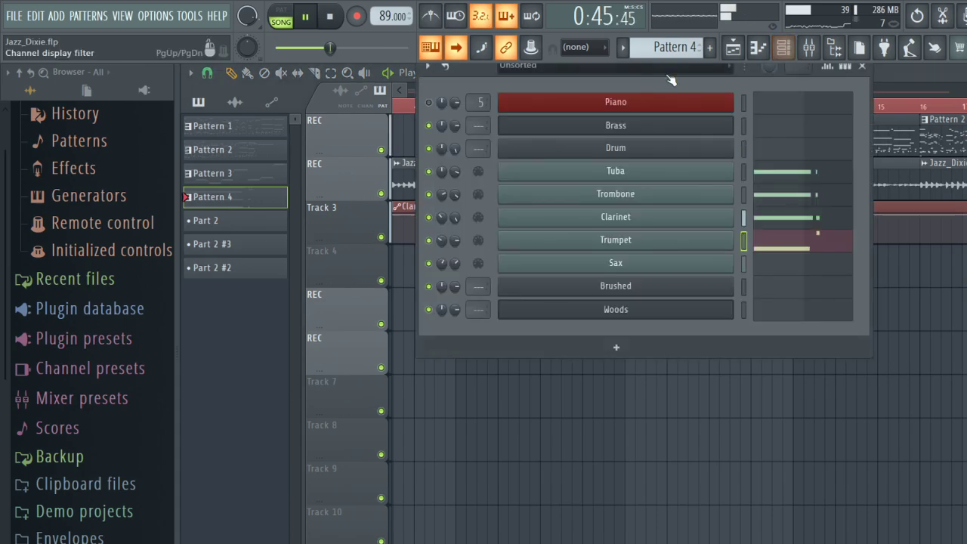
click(864, 88)
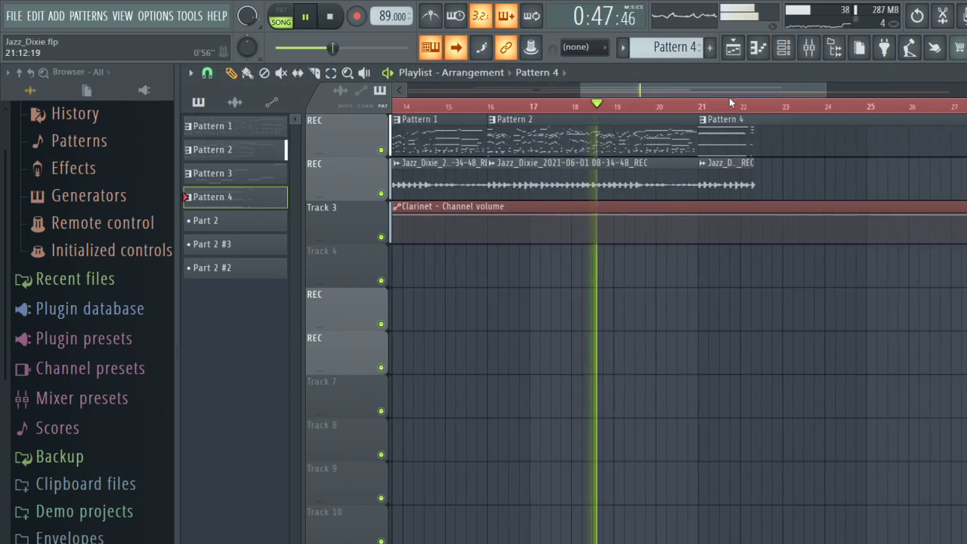
drag(602, 91, 573, 94)
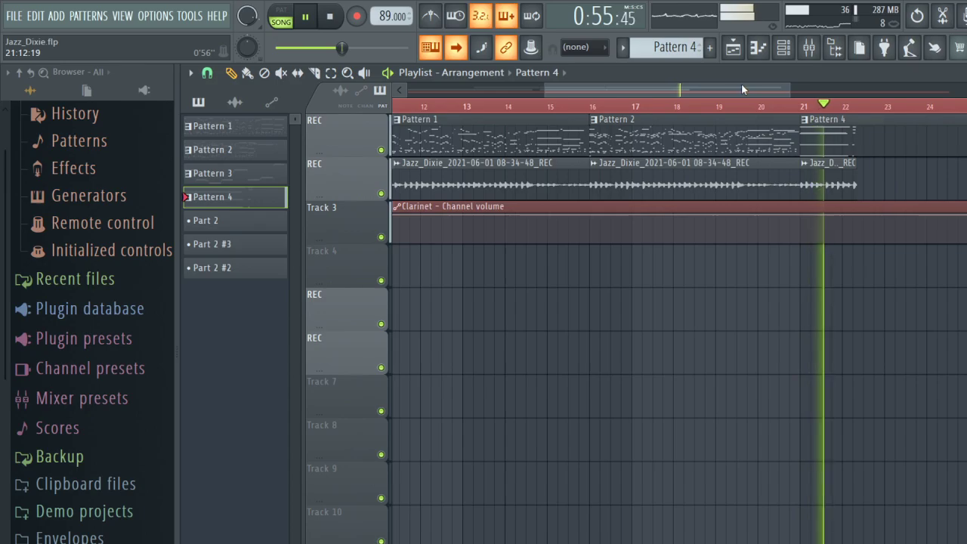
drag(747, 88, 771, 94)
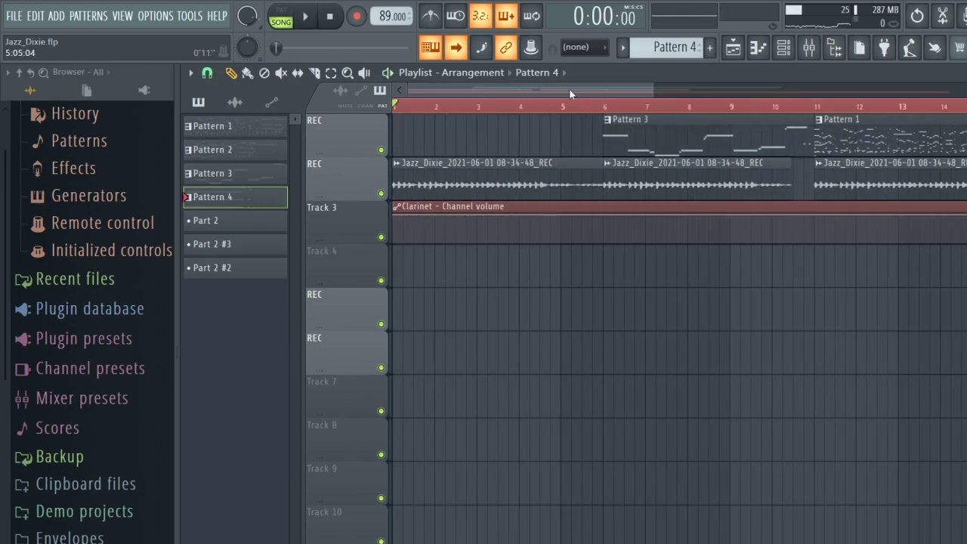
drag(570, 91, 761, 60)
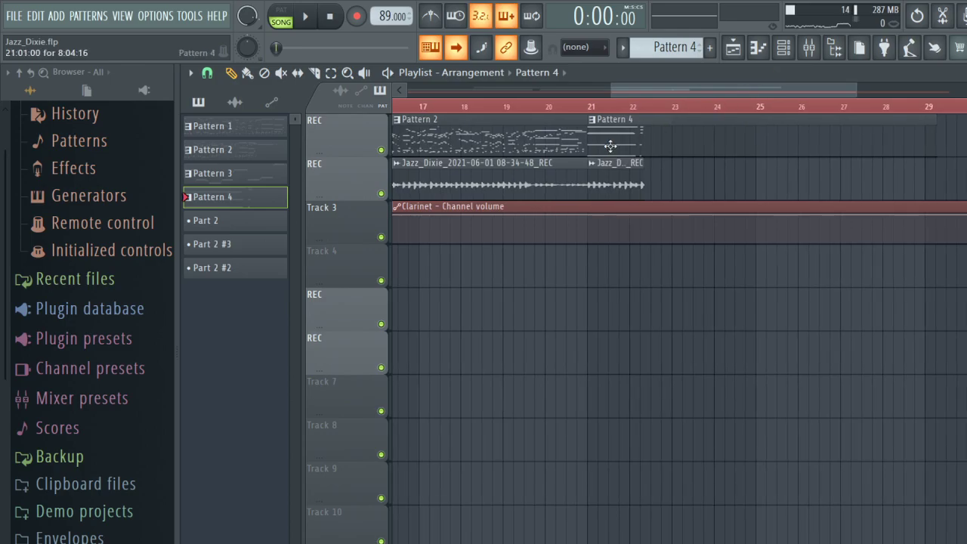
Set the playback start to bar 21 and listen to the ending with Pattern 4's notes open.
double_click(611, 146)
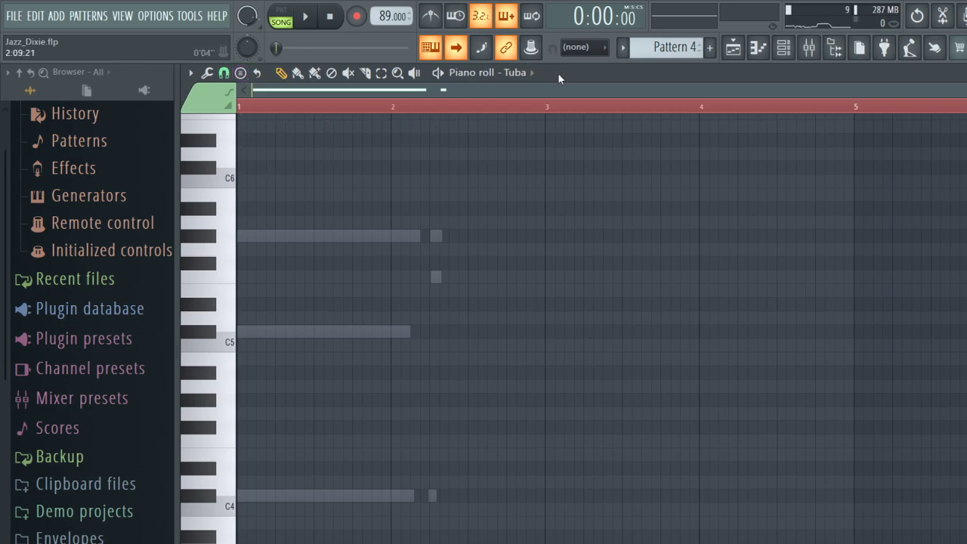
click(733, 47)
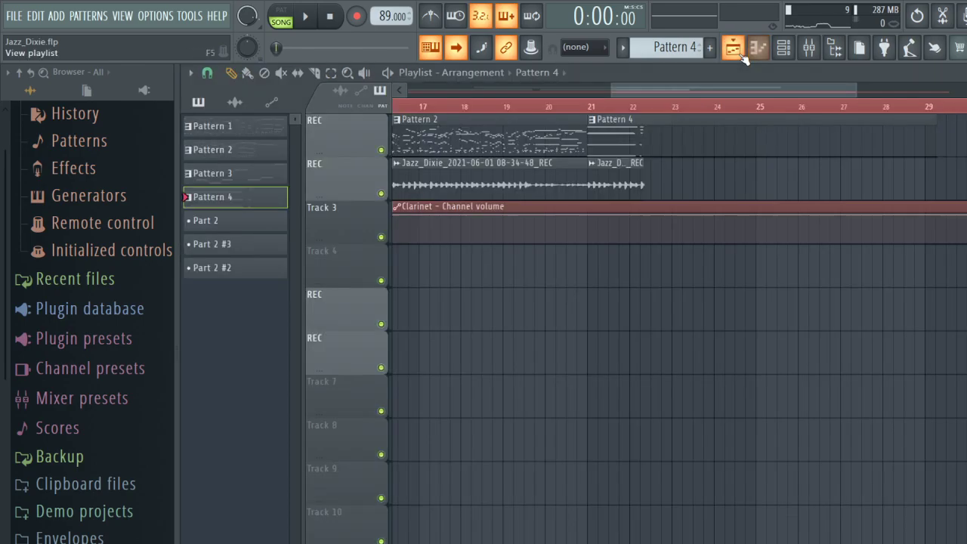
click(592, 108)
key(space)
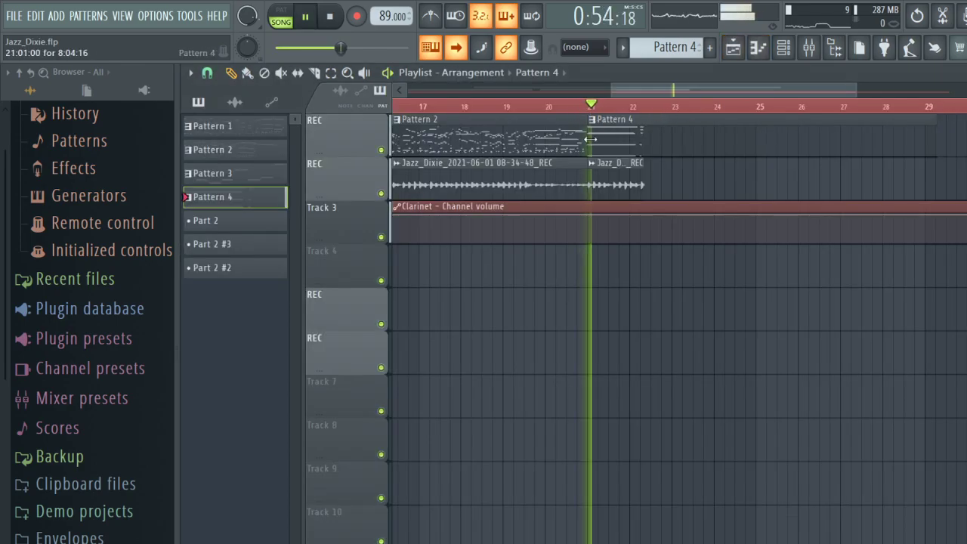
double_click(638, 138)
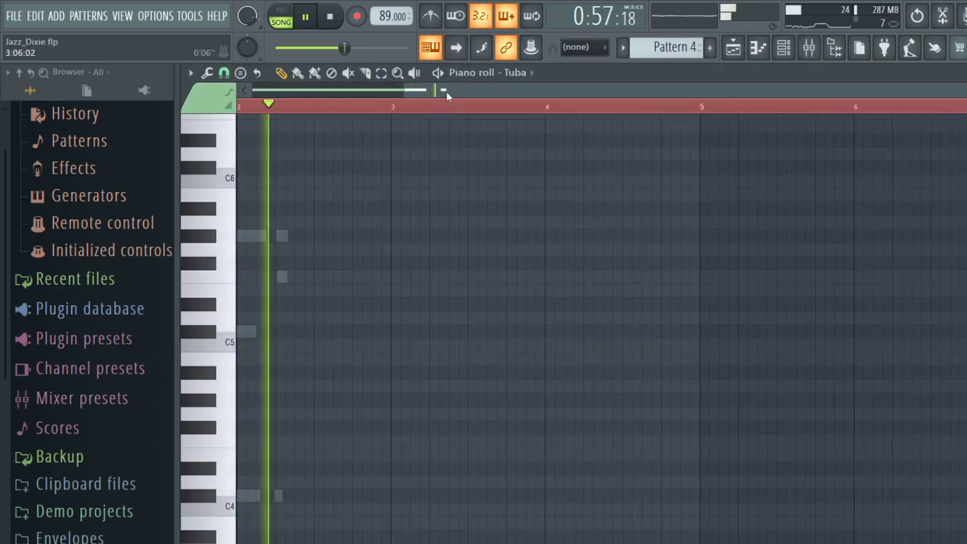
key(space)
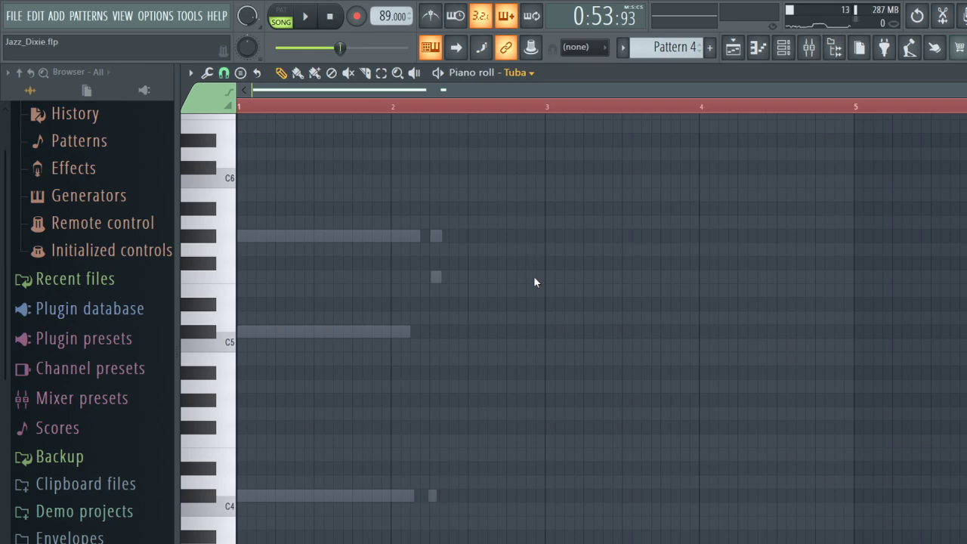
Add a brief D3 hit to the Drum channel in Pattern 4, aligned with the final hit after bar 2.
key(Up)
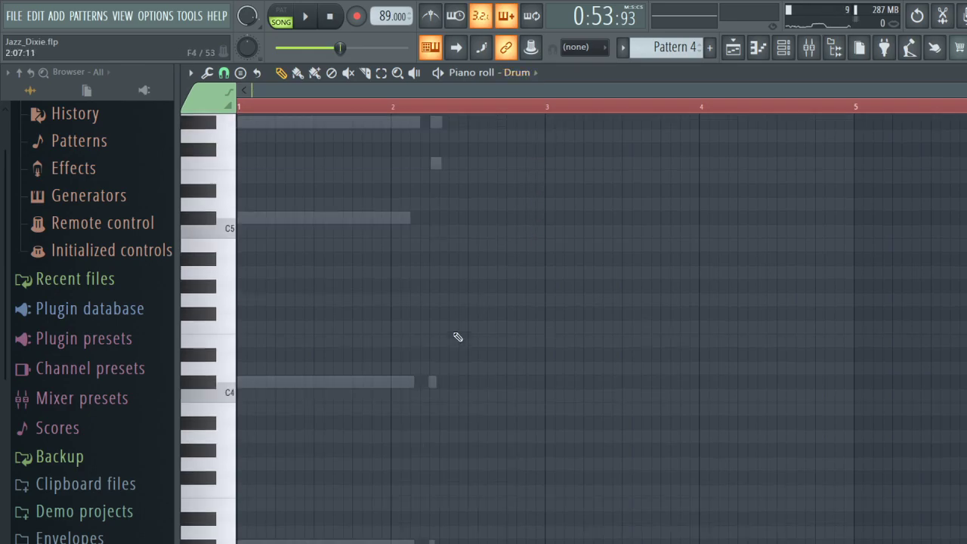
scroll(453, 340, up, 5)
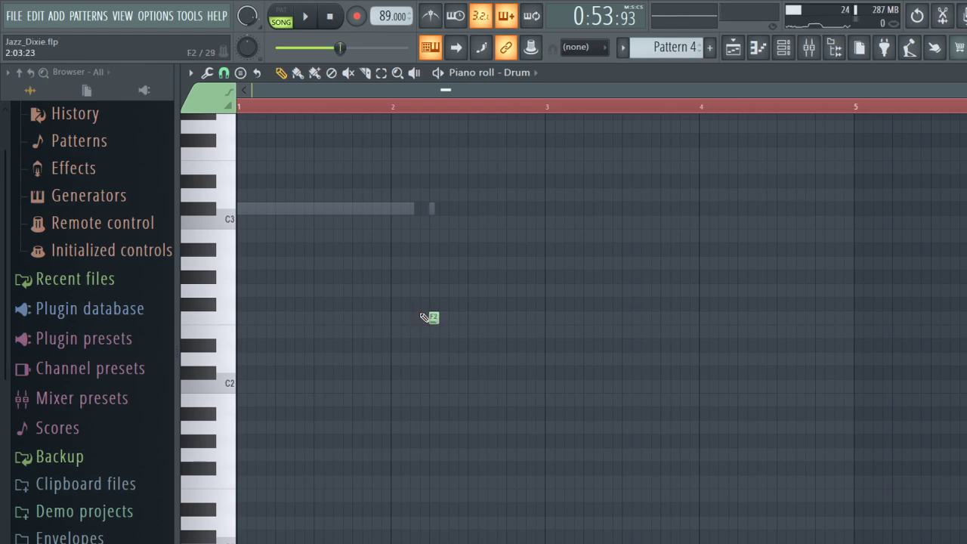
click(430, 193)
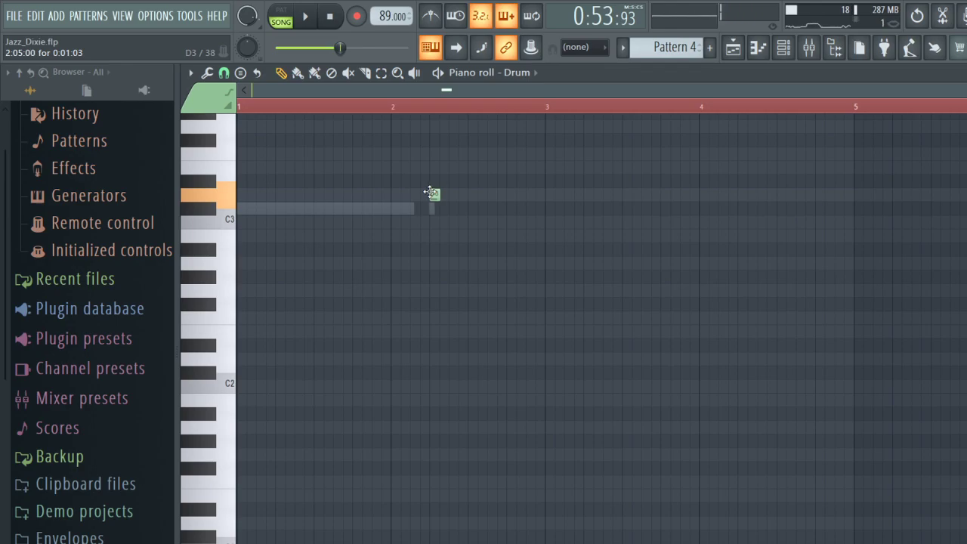
Add a D#5 Drum hit just before the final hit in Pattern 4 and a D5 Drum hit on it.
scroll(430, 193, up, 5)
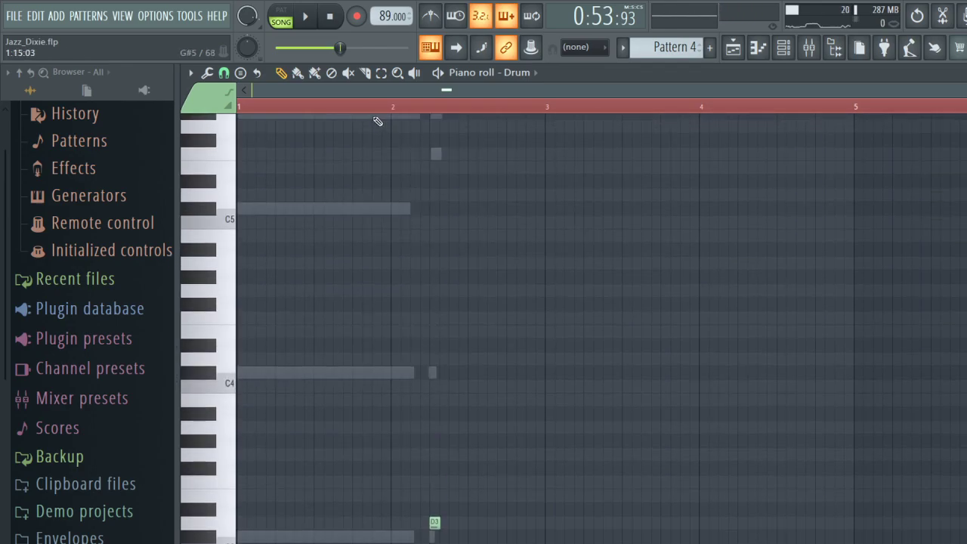
key(w)
click(427, 181)
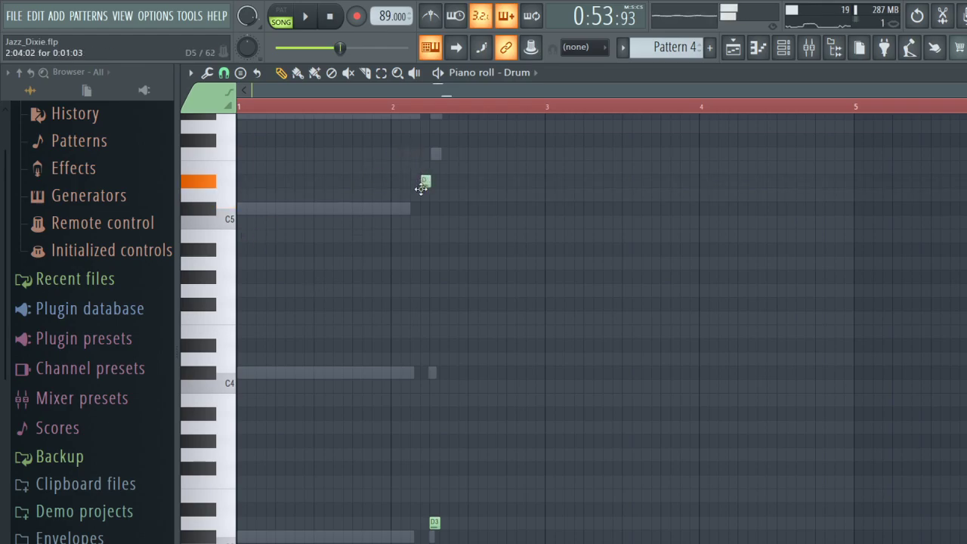
mouse_move(421, 188)
mouse_down()
mouse_move(429, 195)
mouse_move(420, 180)
mouse_up()
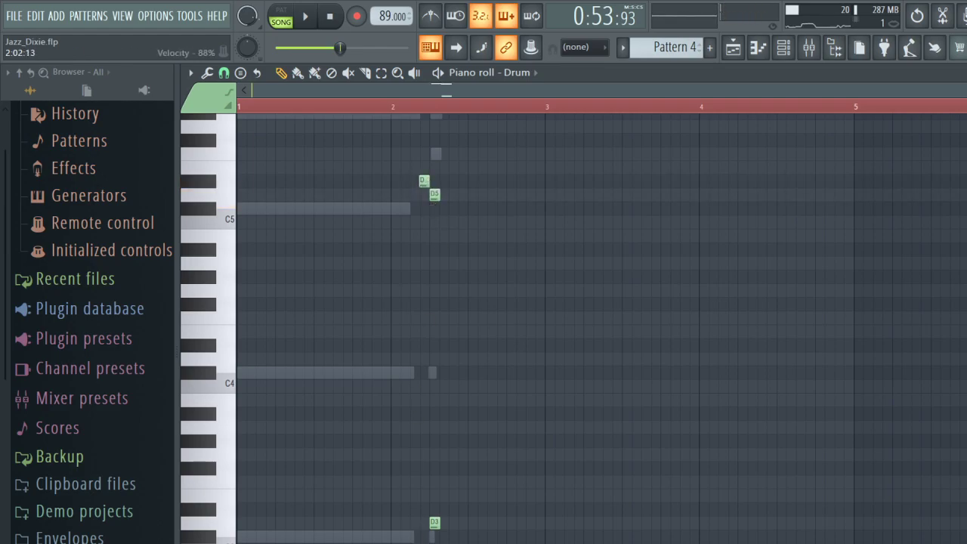
Listen to the ending from bar 21 with the added Drum hits.
key(space)
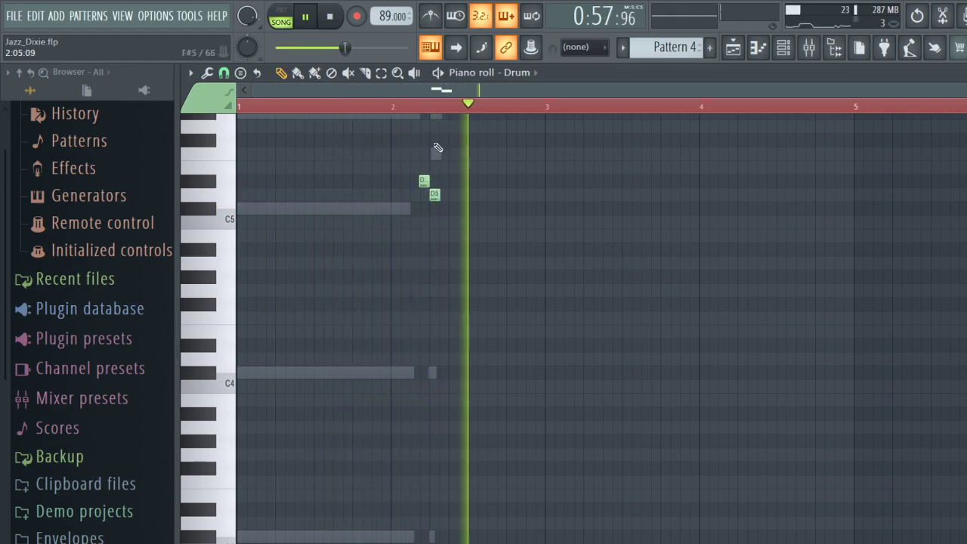
click(733, 47)
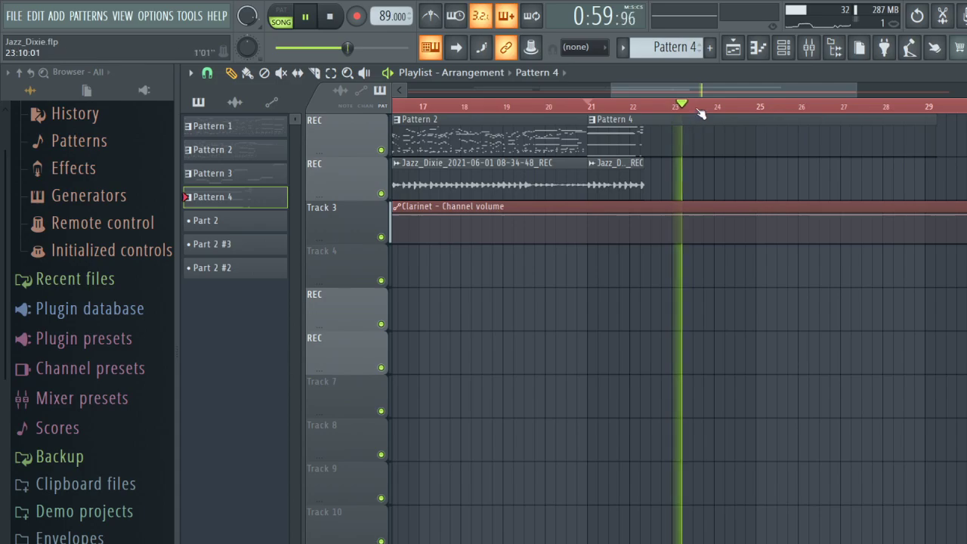
click(763, 51)
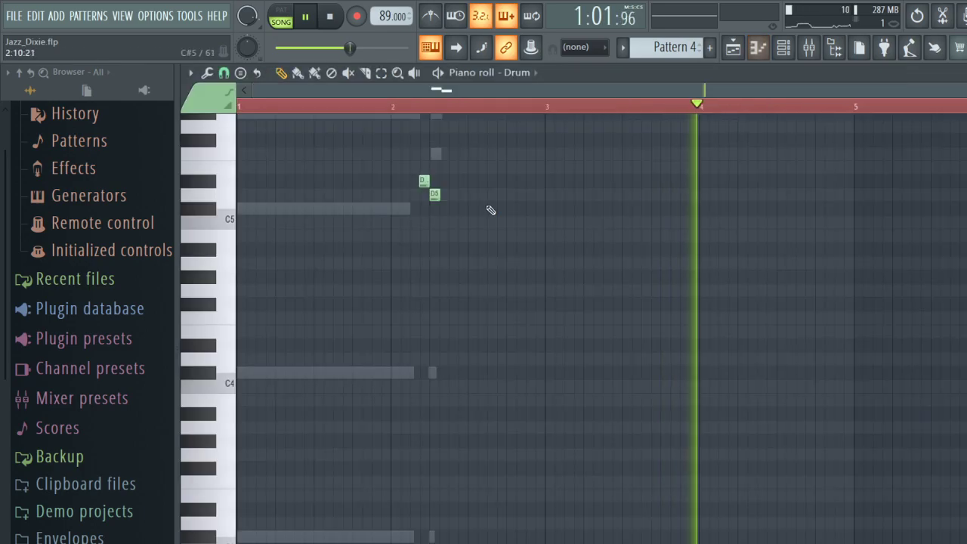
Replace the Drum's D5 hit in Pattern 4 with a brief D3 hit at the same position.
key(space)
right_click(434, 196)
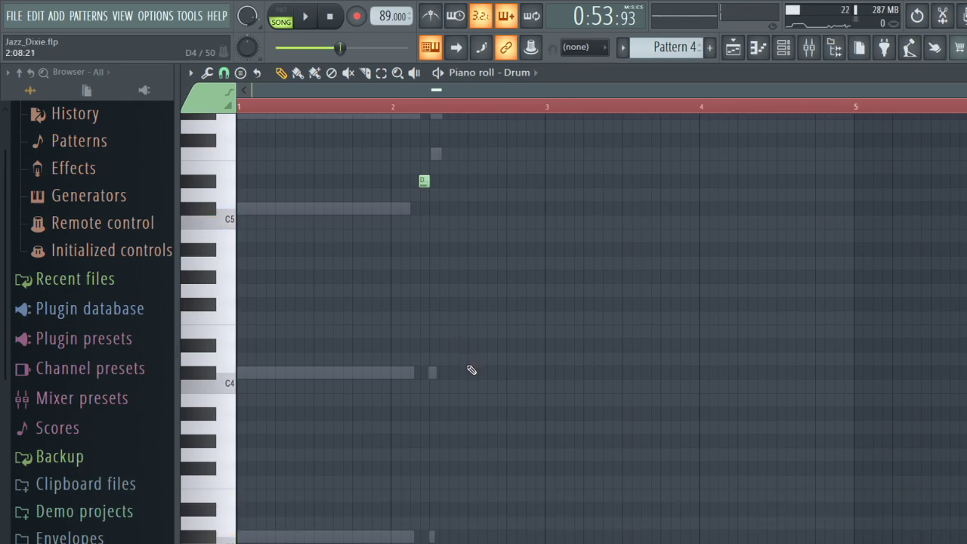
click(431, 524)
Replay the ending to check the revised Drum hits and bring bars 12 to 25 of the playlist into view.
key(space)
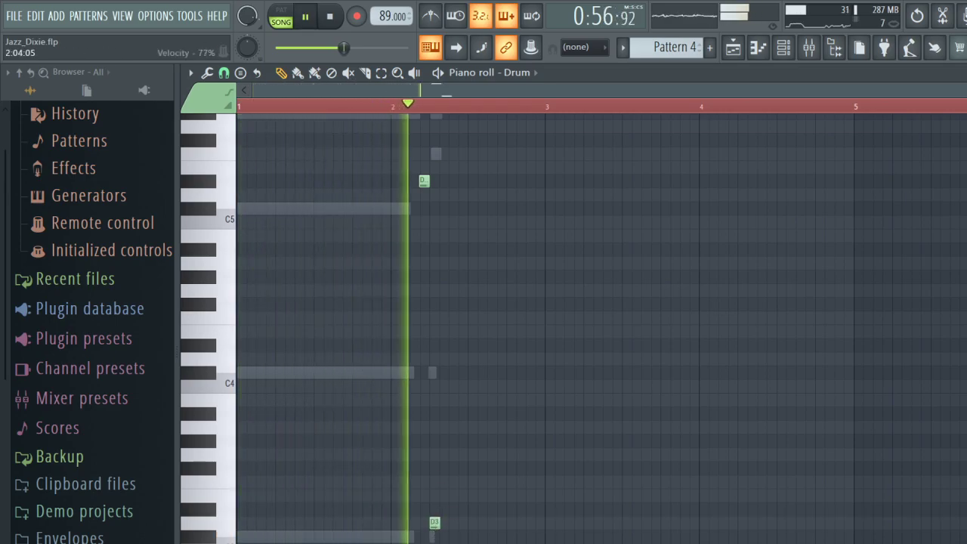
click(732, 47)
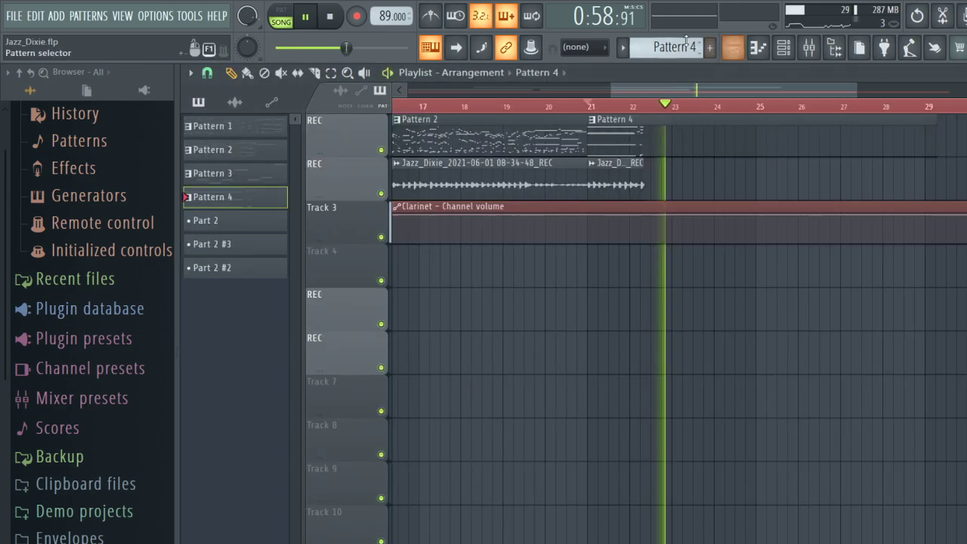
key(space)
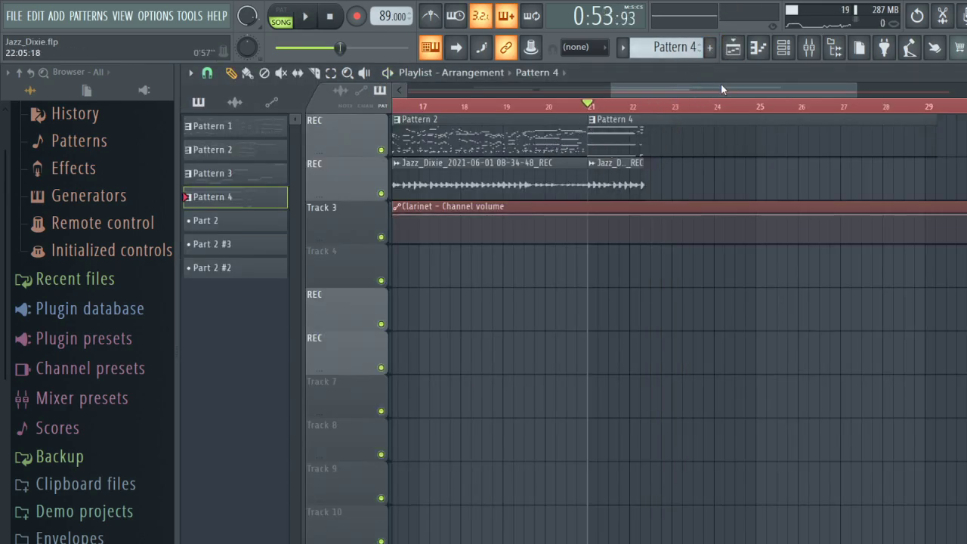
drag(722, 88, 659, 77)
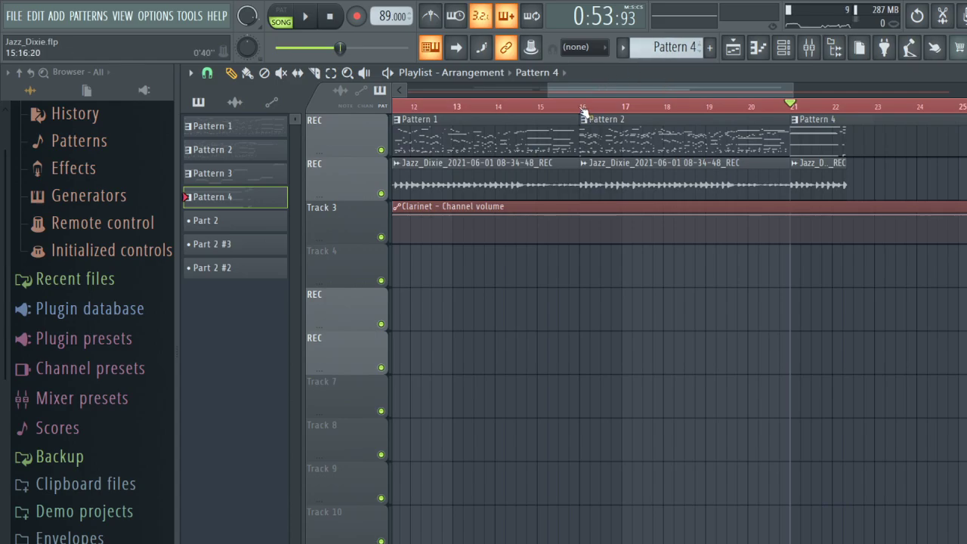
Move the playhead to the start of the Pattern 1 clip at bar 11 and play its Drum notes from there.
drag(566, 96, 514, 92)
click(536, 103)
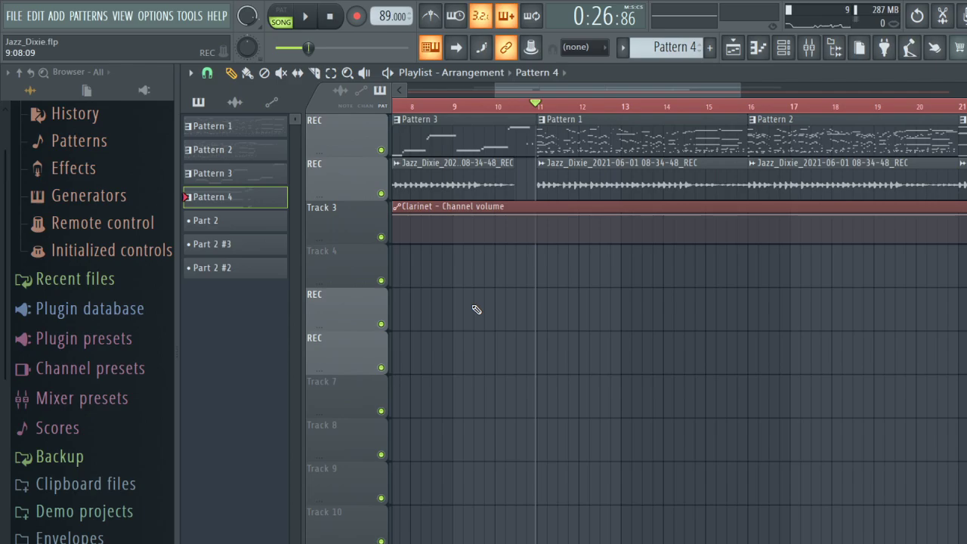
double_click(629, 139)
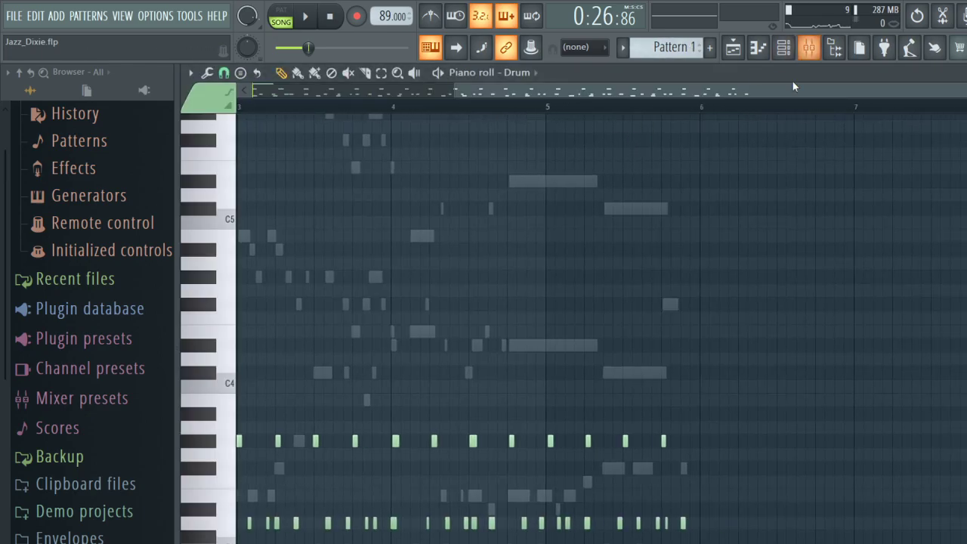
scroll(792, 87, left, 4)
key(space)
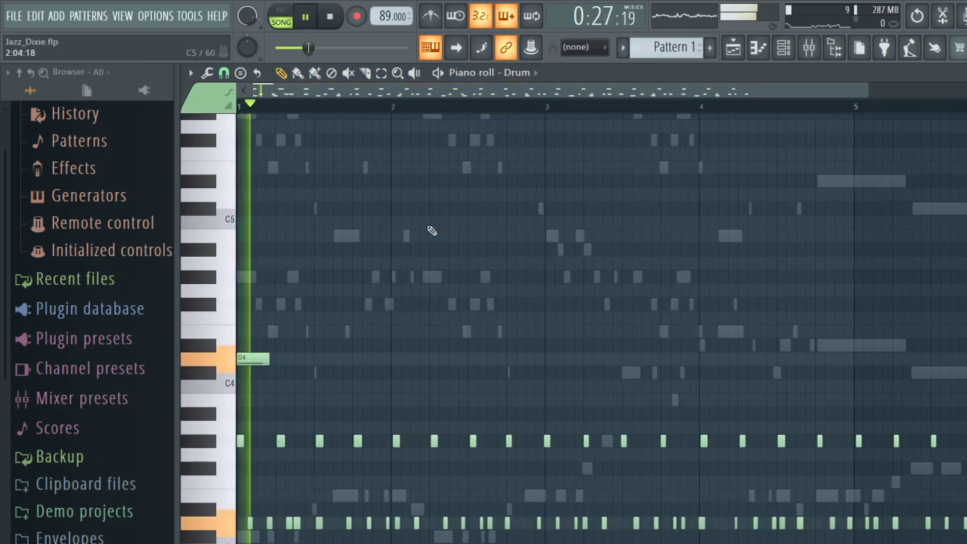
Mute the Tuba, Trombone, Clarinet, Trumpet and Sax channels and reopen Pattern 1's Drum notes with playback running.
click(759, 49)
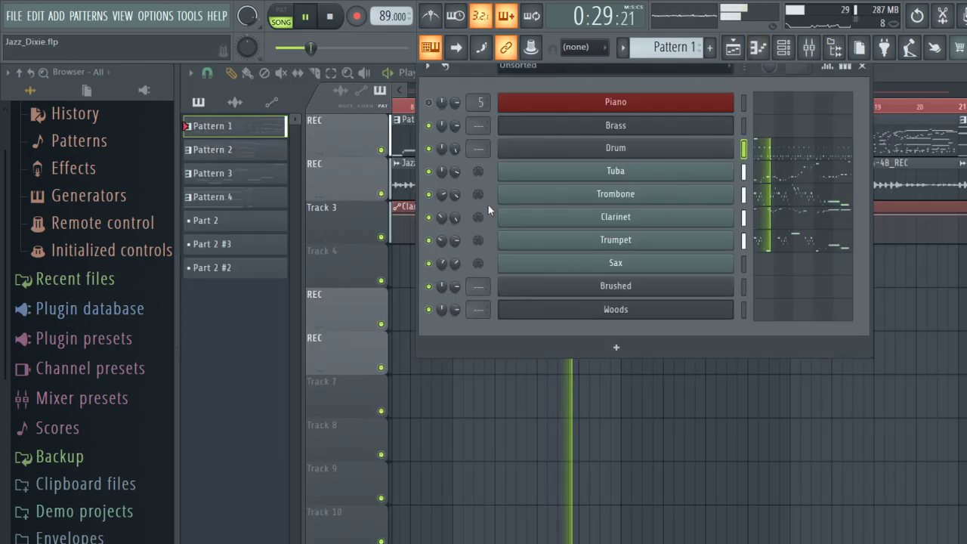
key(space)
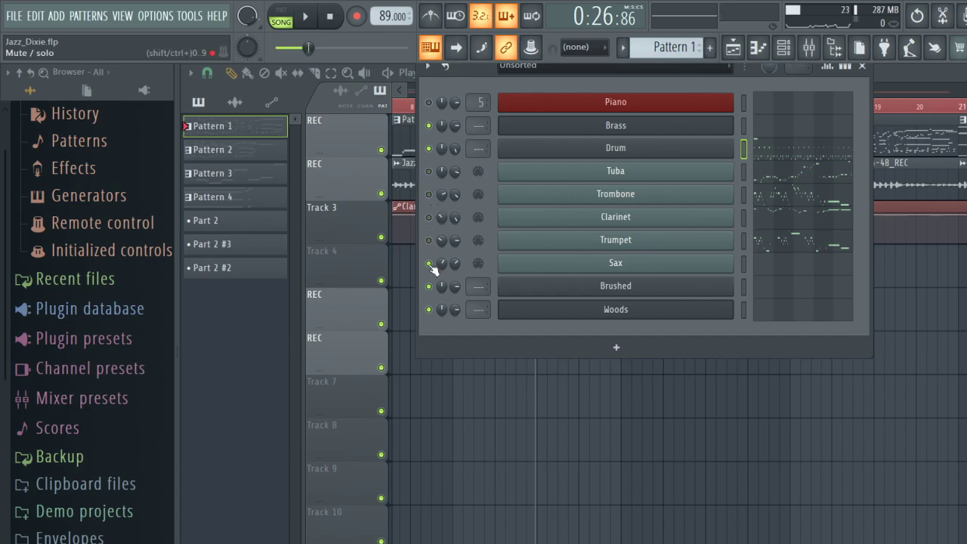
key(space)
click(764, 155)
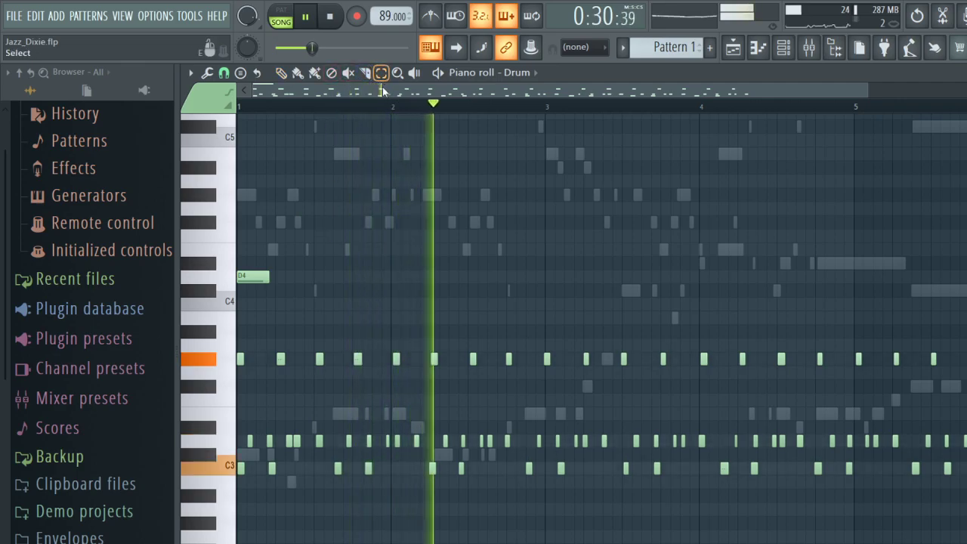
Nudge the two closely spaced D3 Drum hits near the middle of bar 1 in Pattern 1 slightly later and replay.
drag(284, 426, 306, 453)
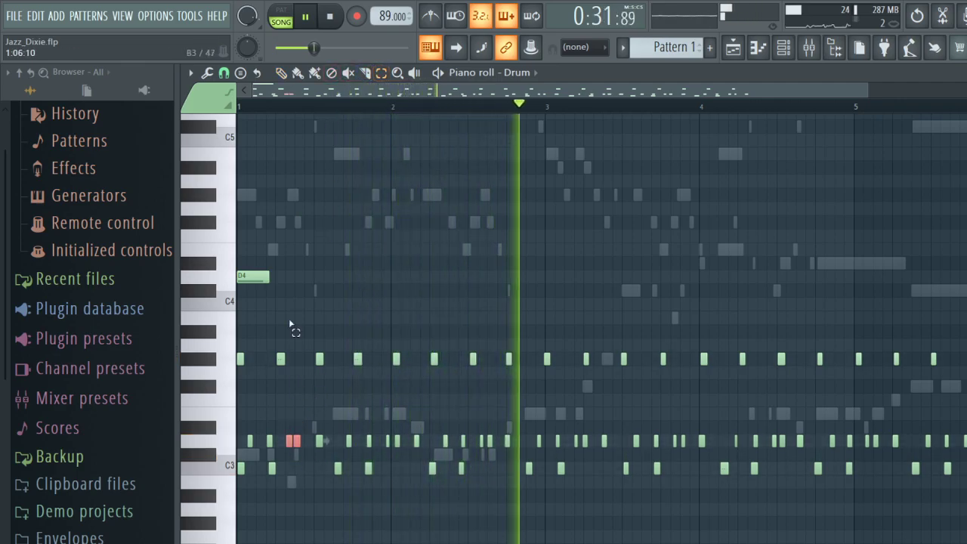
click(281, 72)
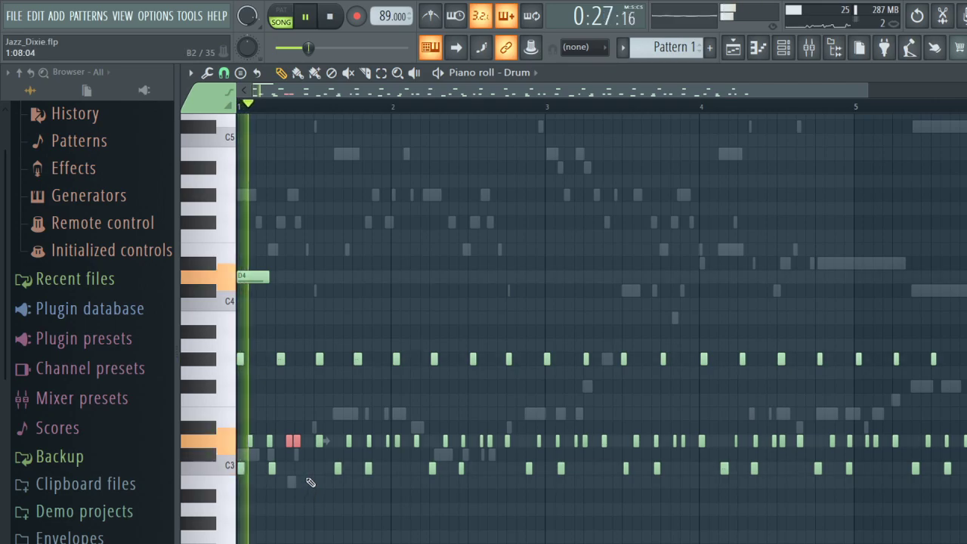
click(296, 442)
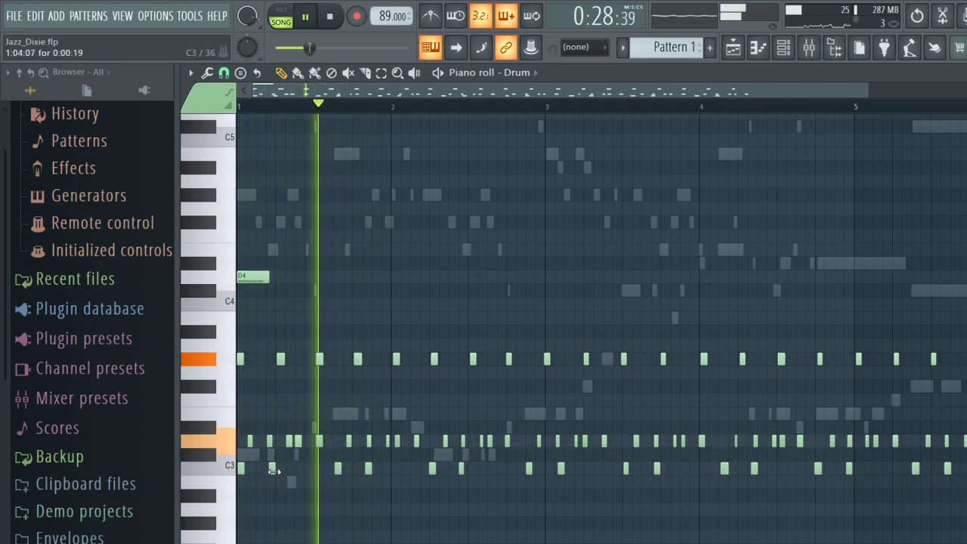
key(space)
click(290, 441)
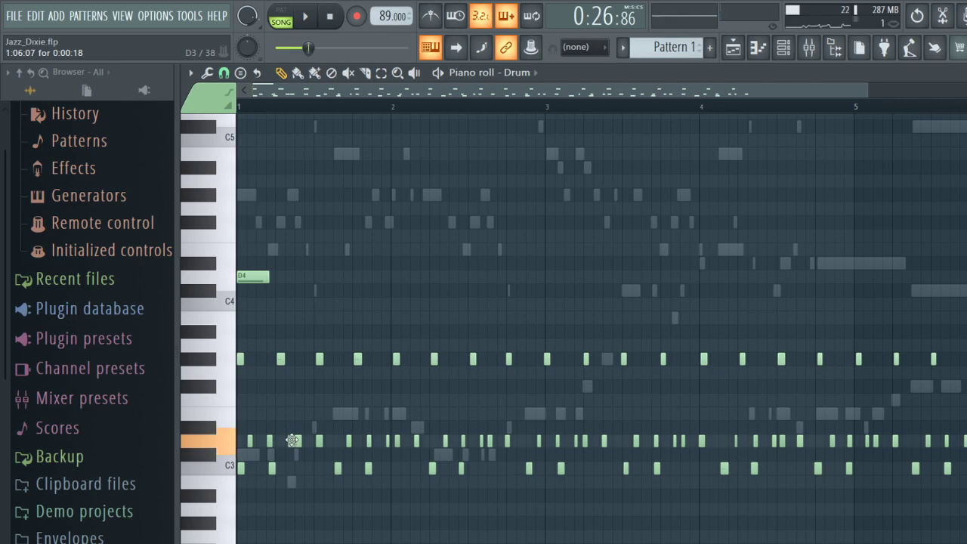
key(space)
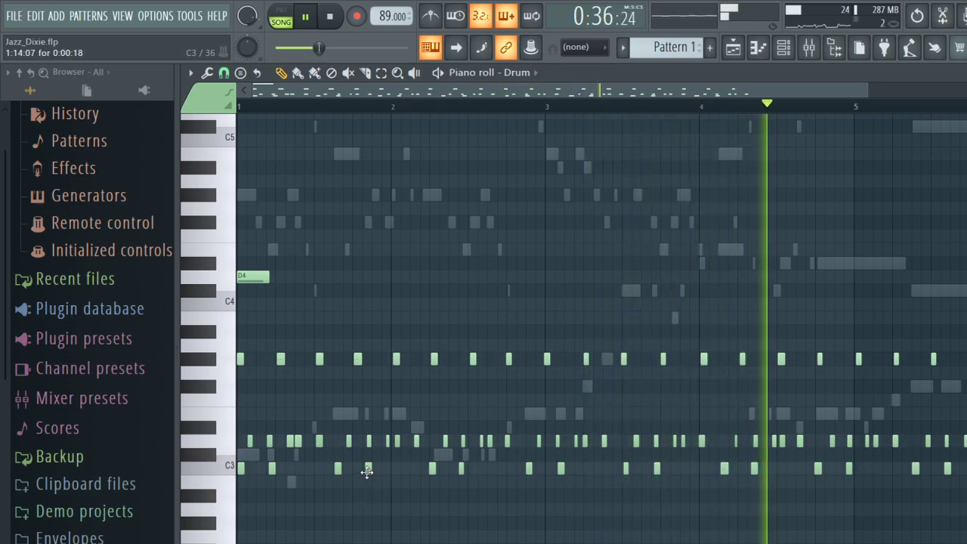
Fine-tune the timing of the last C3 Drum hit in bar 1 of Pattern 1 while replaying the passage.
drag(367, 470, 361, 473)
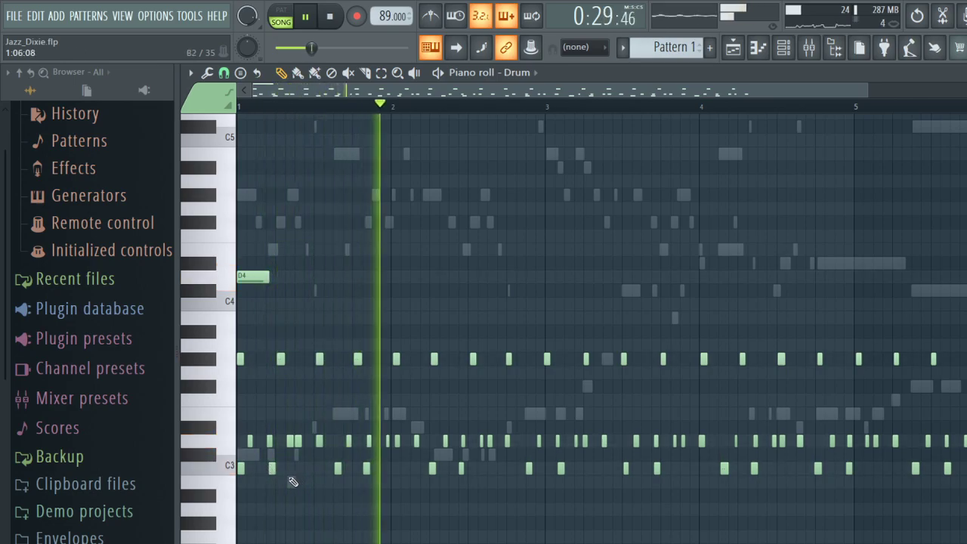
key(space)
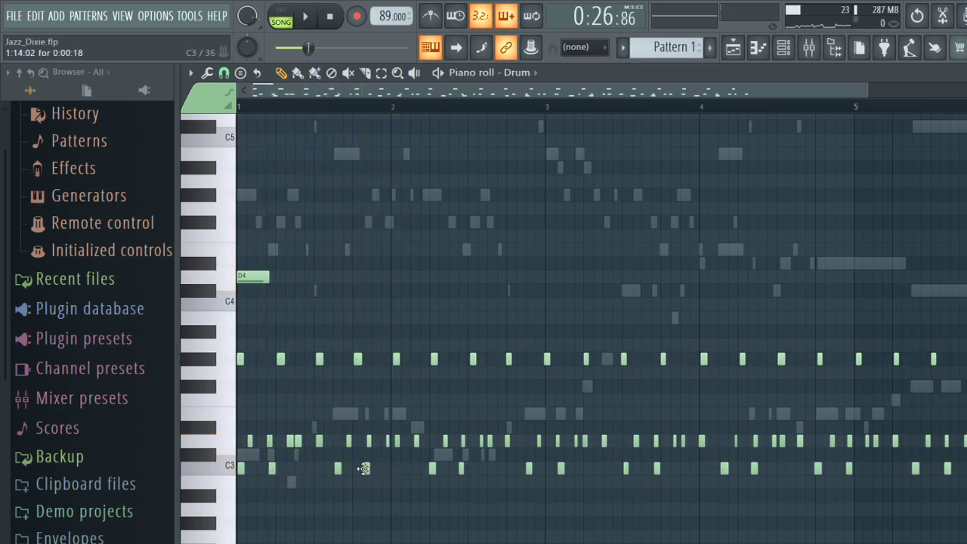
click(363, 469)
key(space)
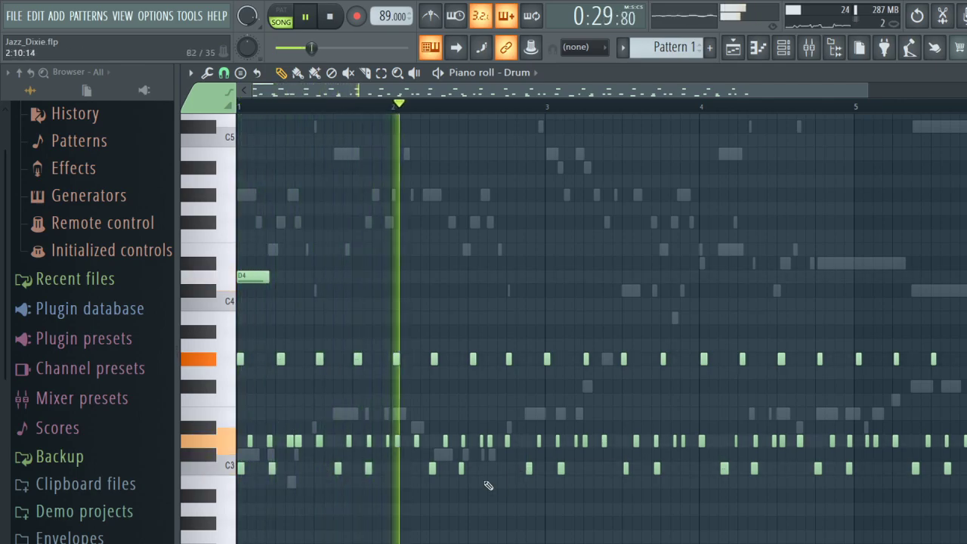
Nudge the timing of C3 Drum hits in bars 2 and 4 of Pattern 1, checking them by repeated playback.
key(space)
key(space)
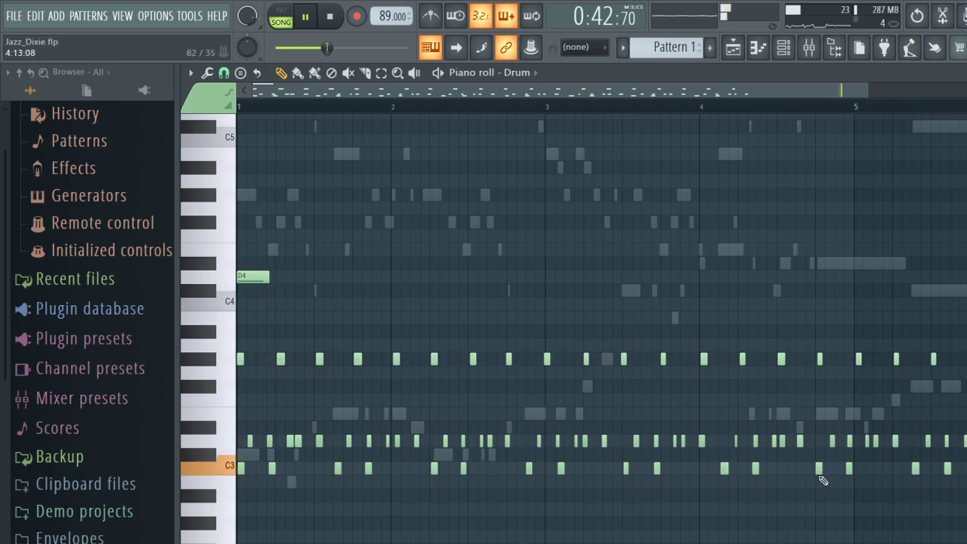
key(space)
key(space)
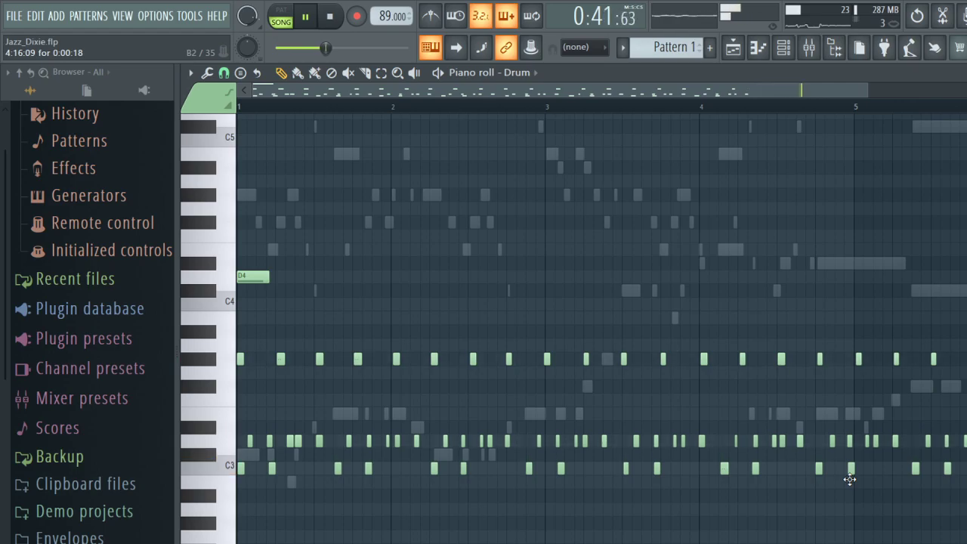
key(space)
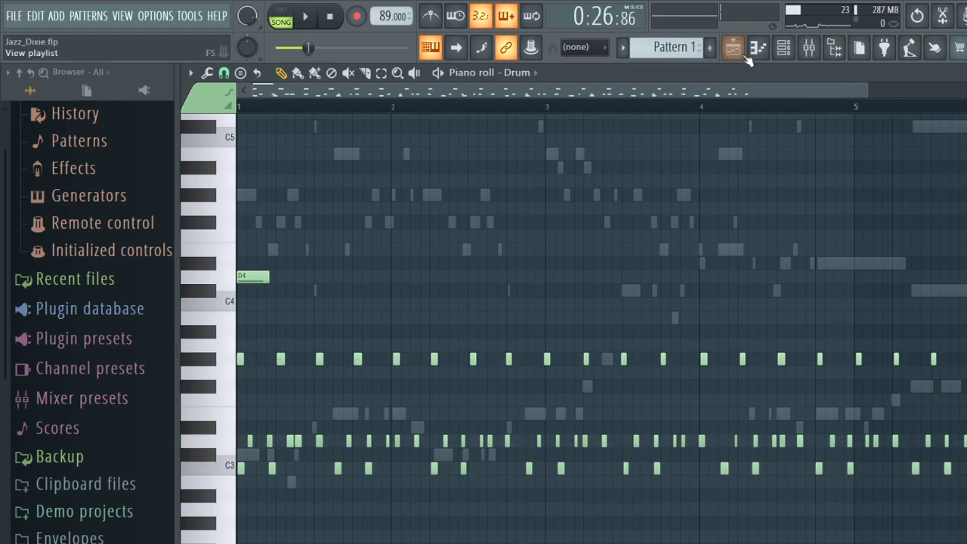
Replace Pattern 2's Drum notes with a copy of Pattern 1's adjusted Drum notes and delete the D4 hit at the start.
click(783, 47)
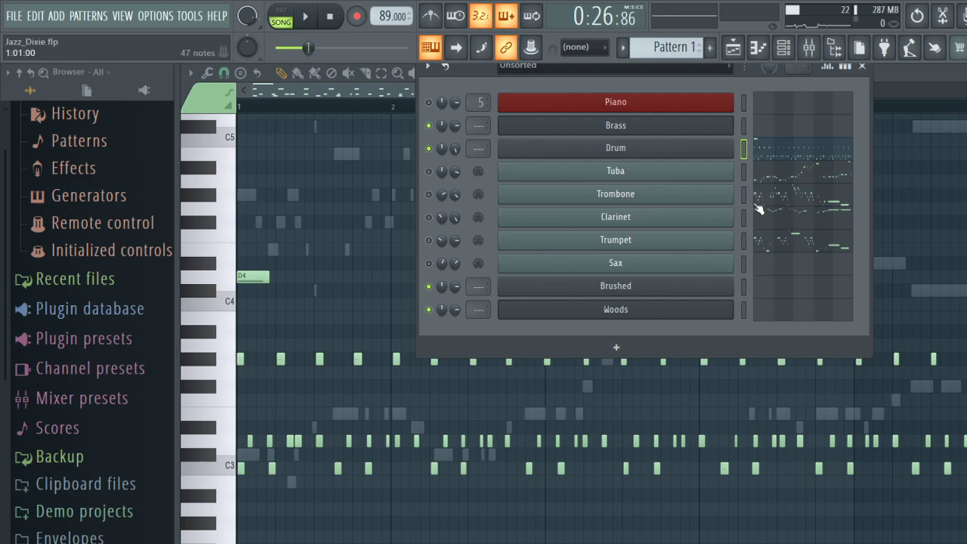
click(732, 47)
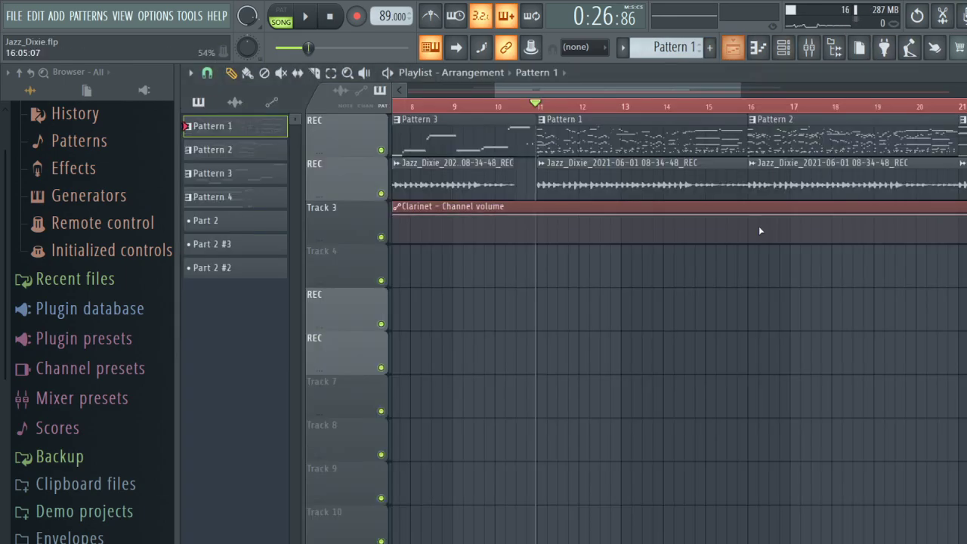
click(777, 108)
double_click(782, 125)
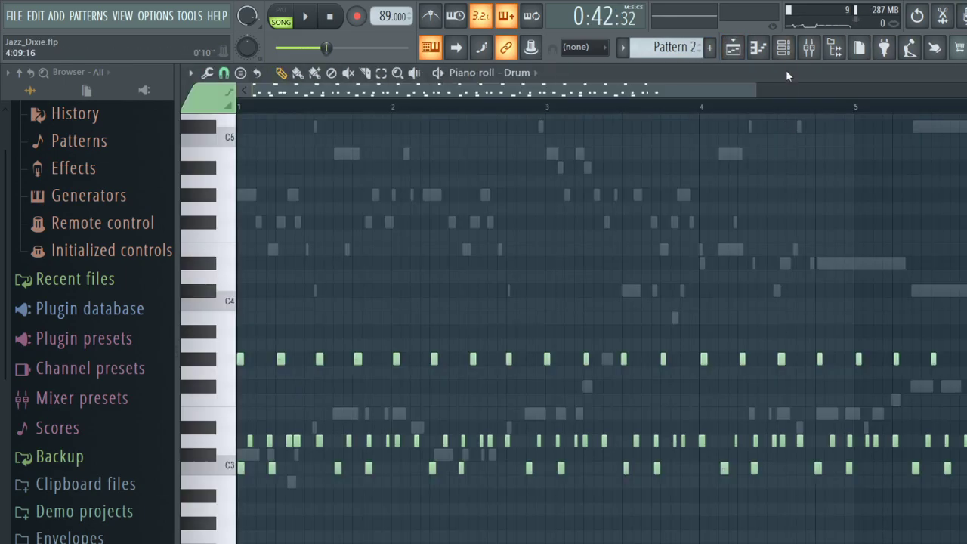
click(783, 47)
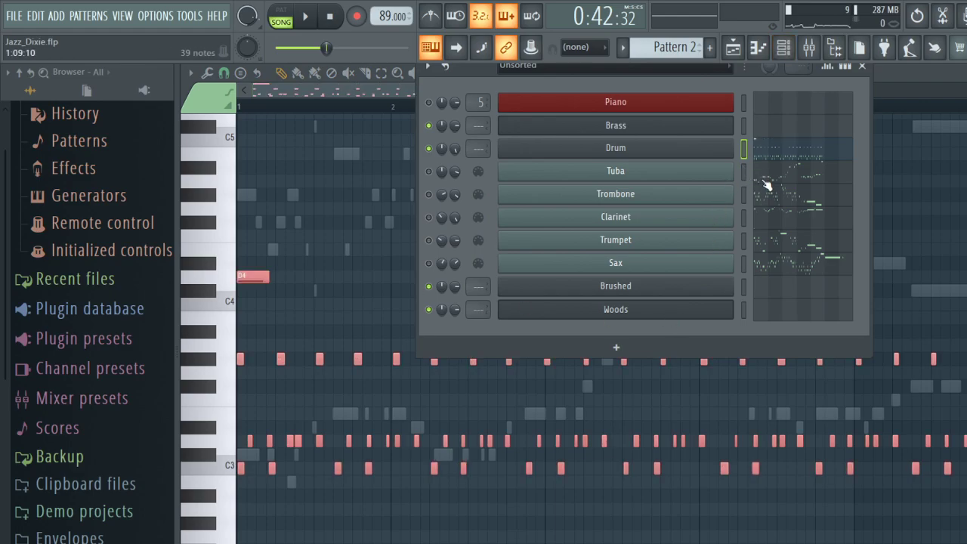
click(764, 159)
right_click(253, 277)
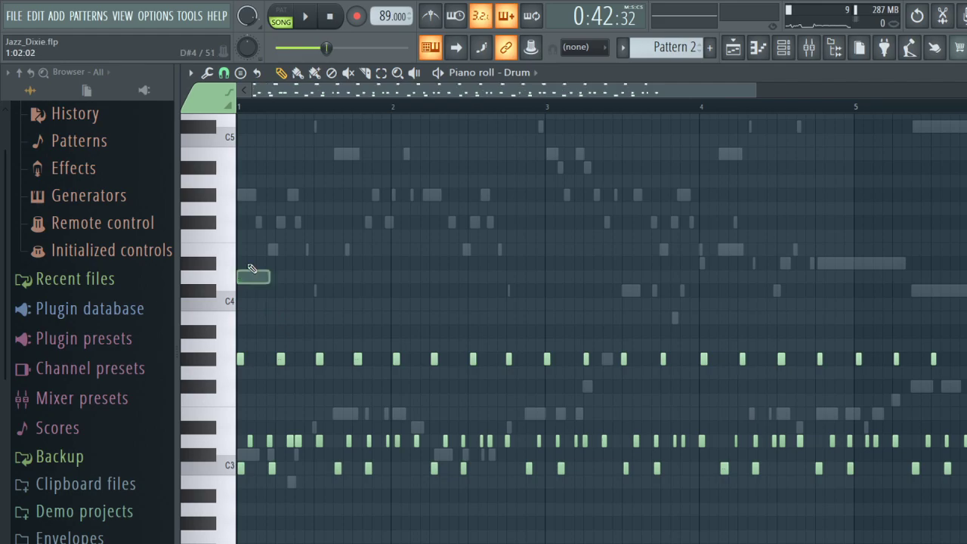
Return to the playlist and show the channel rack for Pattern 2.
click(736, 49)
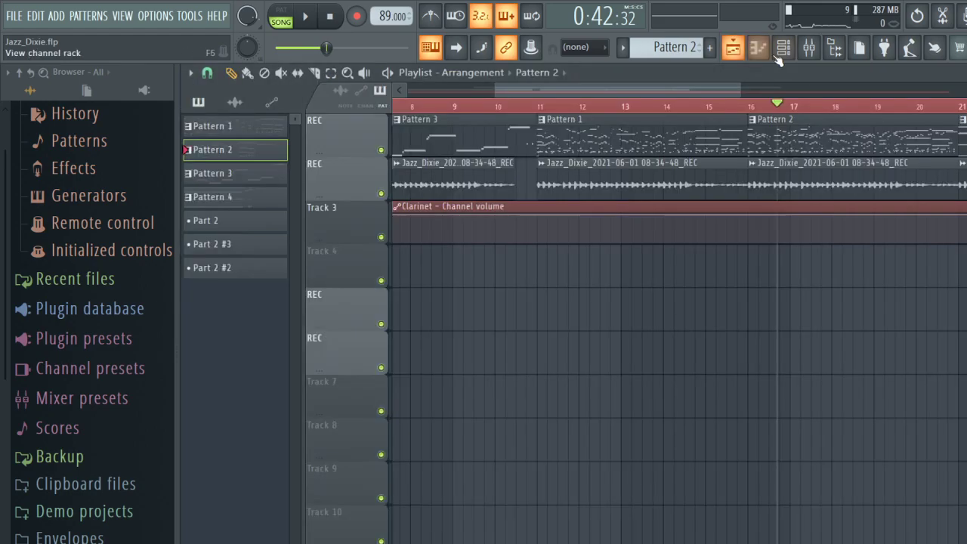
click(783, 48)
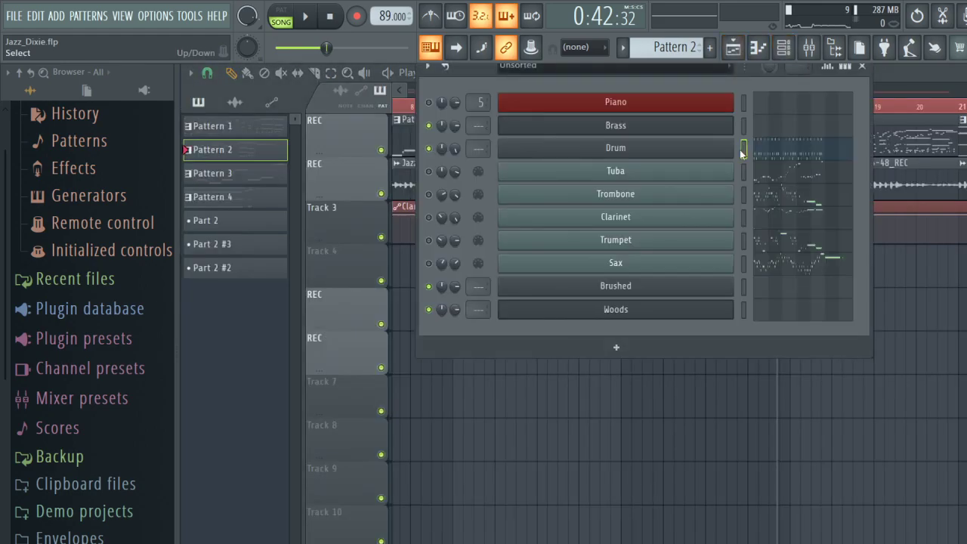